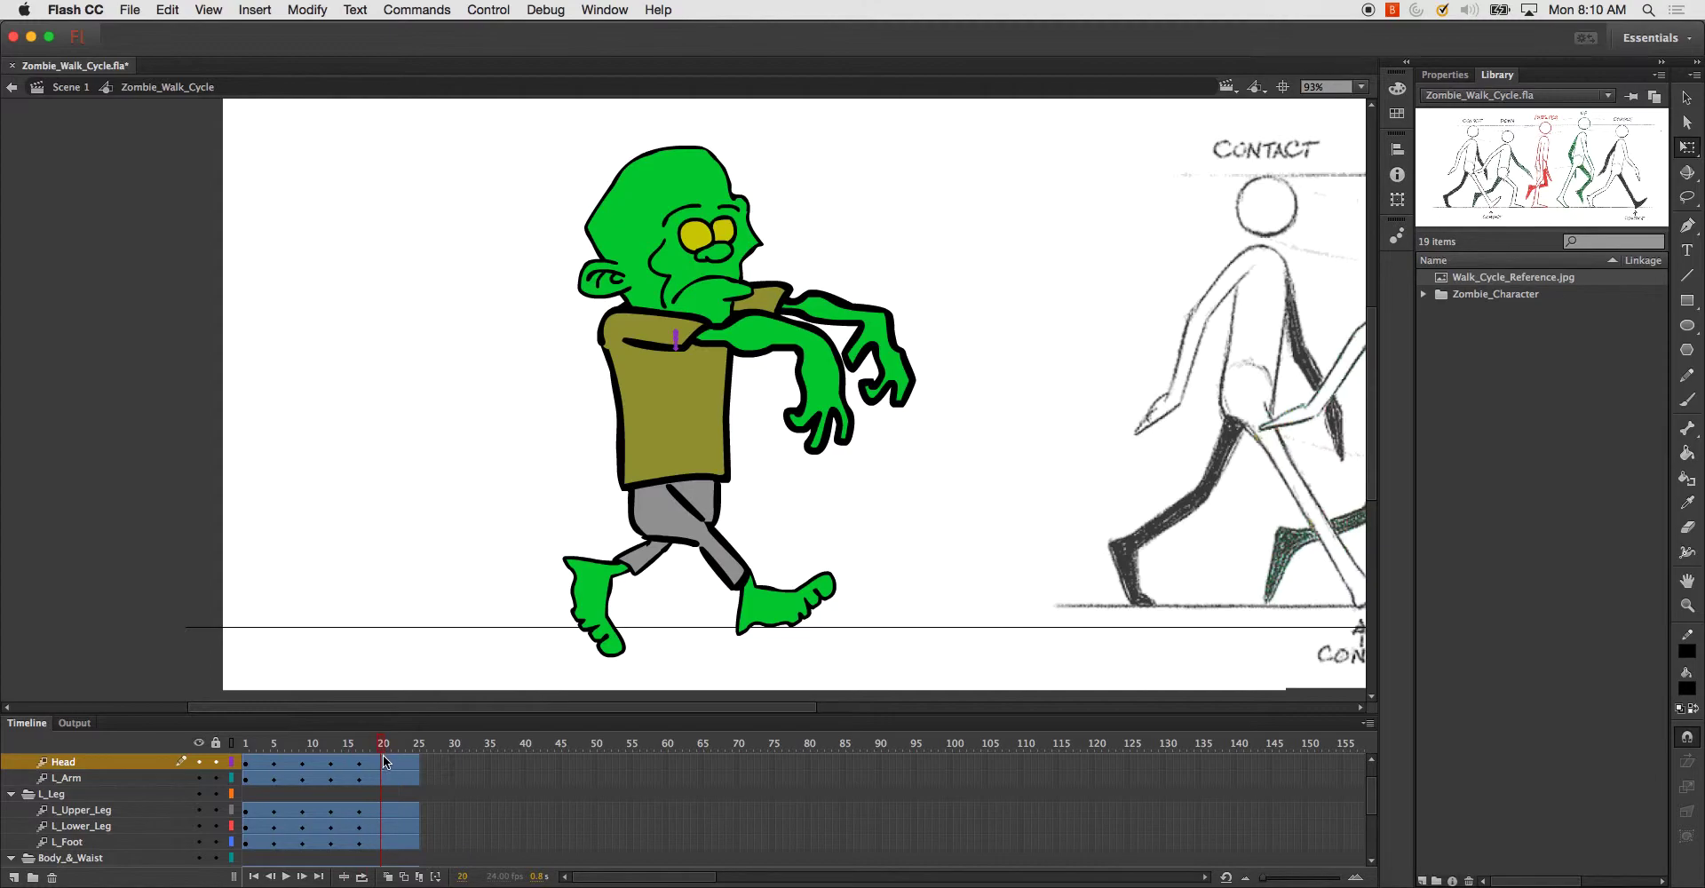
- Compare the zombie's pose at frame 20 with the contact and down poses in the walk cycle reference
scroll(558, 662, left, 5)
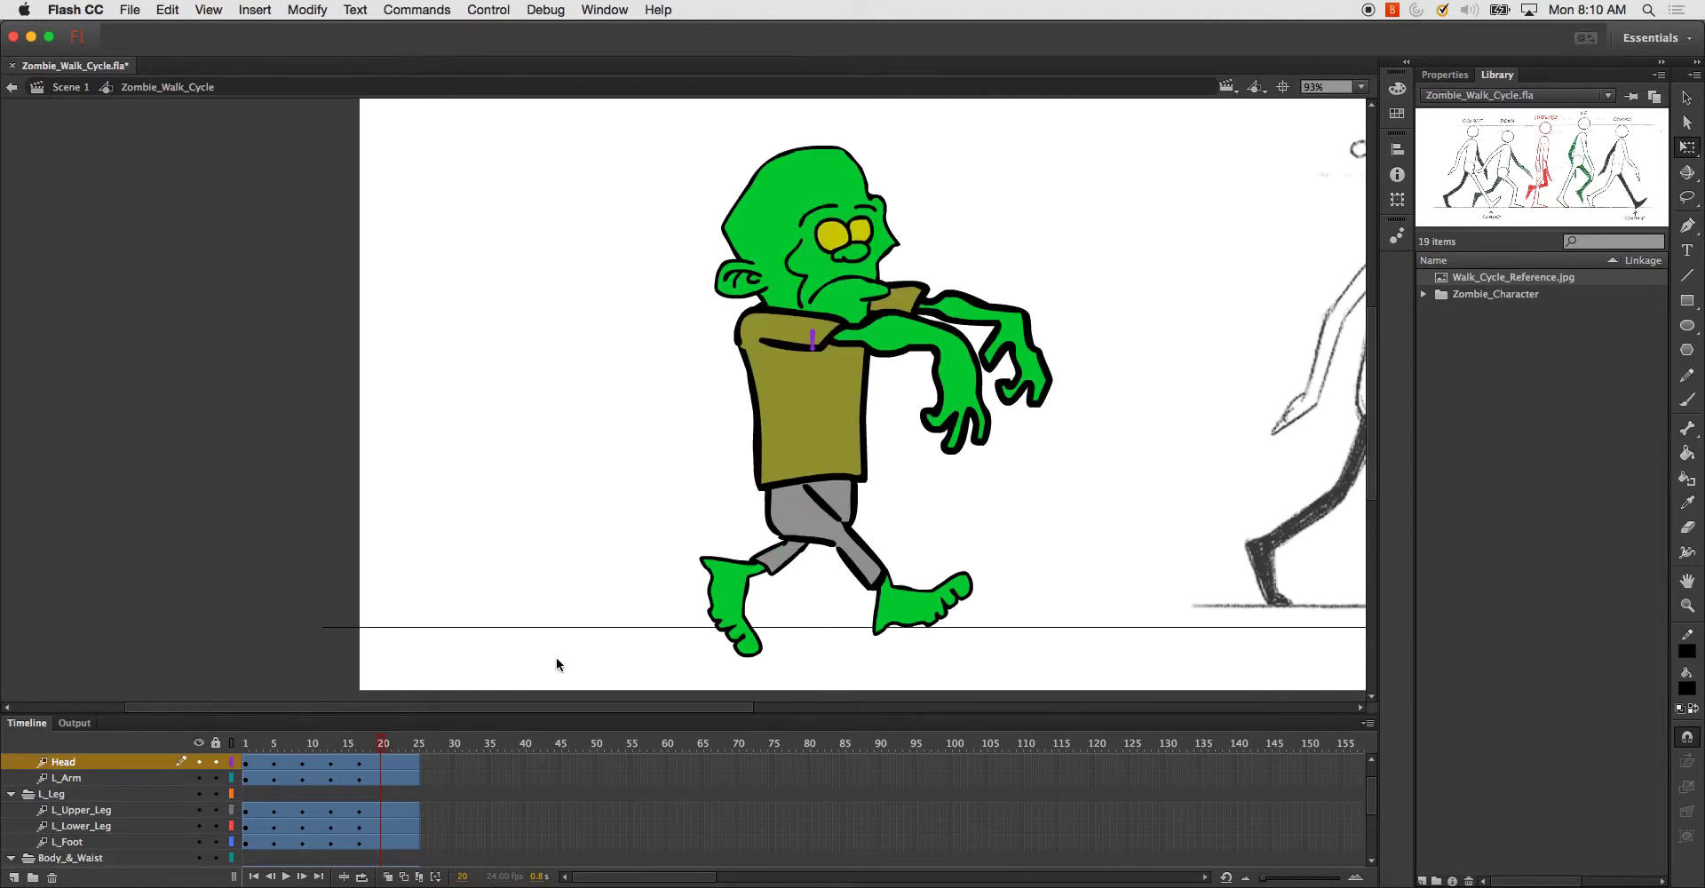
drag(691, 711, 1143, 704)
drag(693, 707, 544, 711)
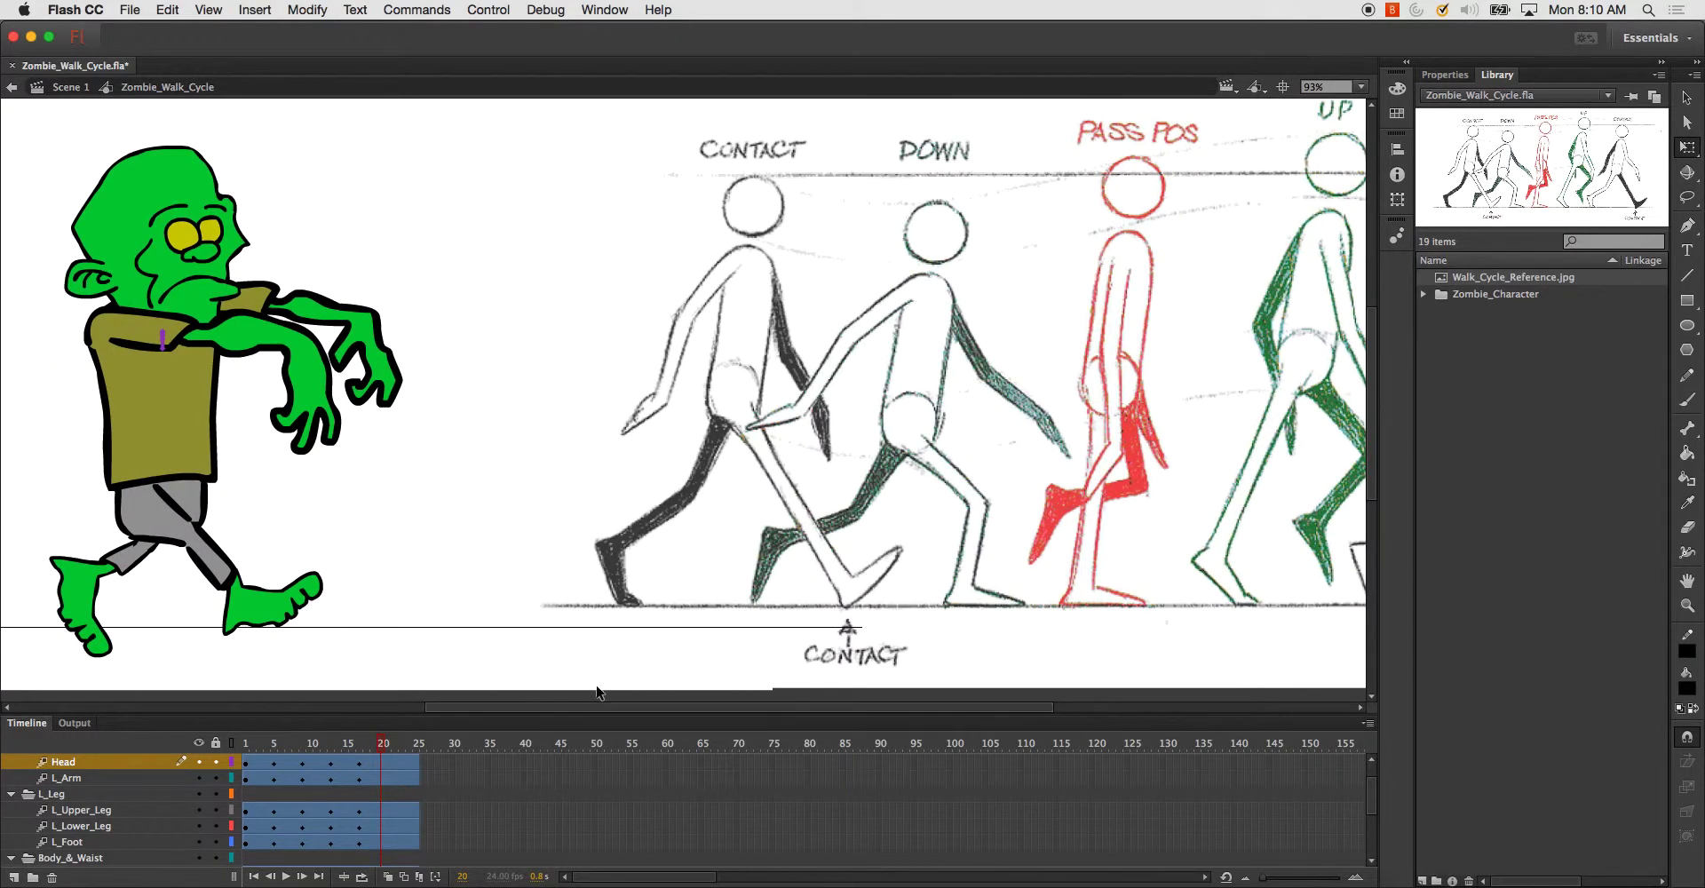
drag(679, 706, 872, 706)
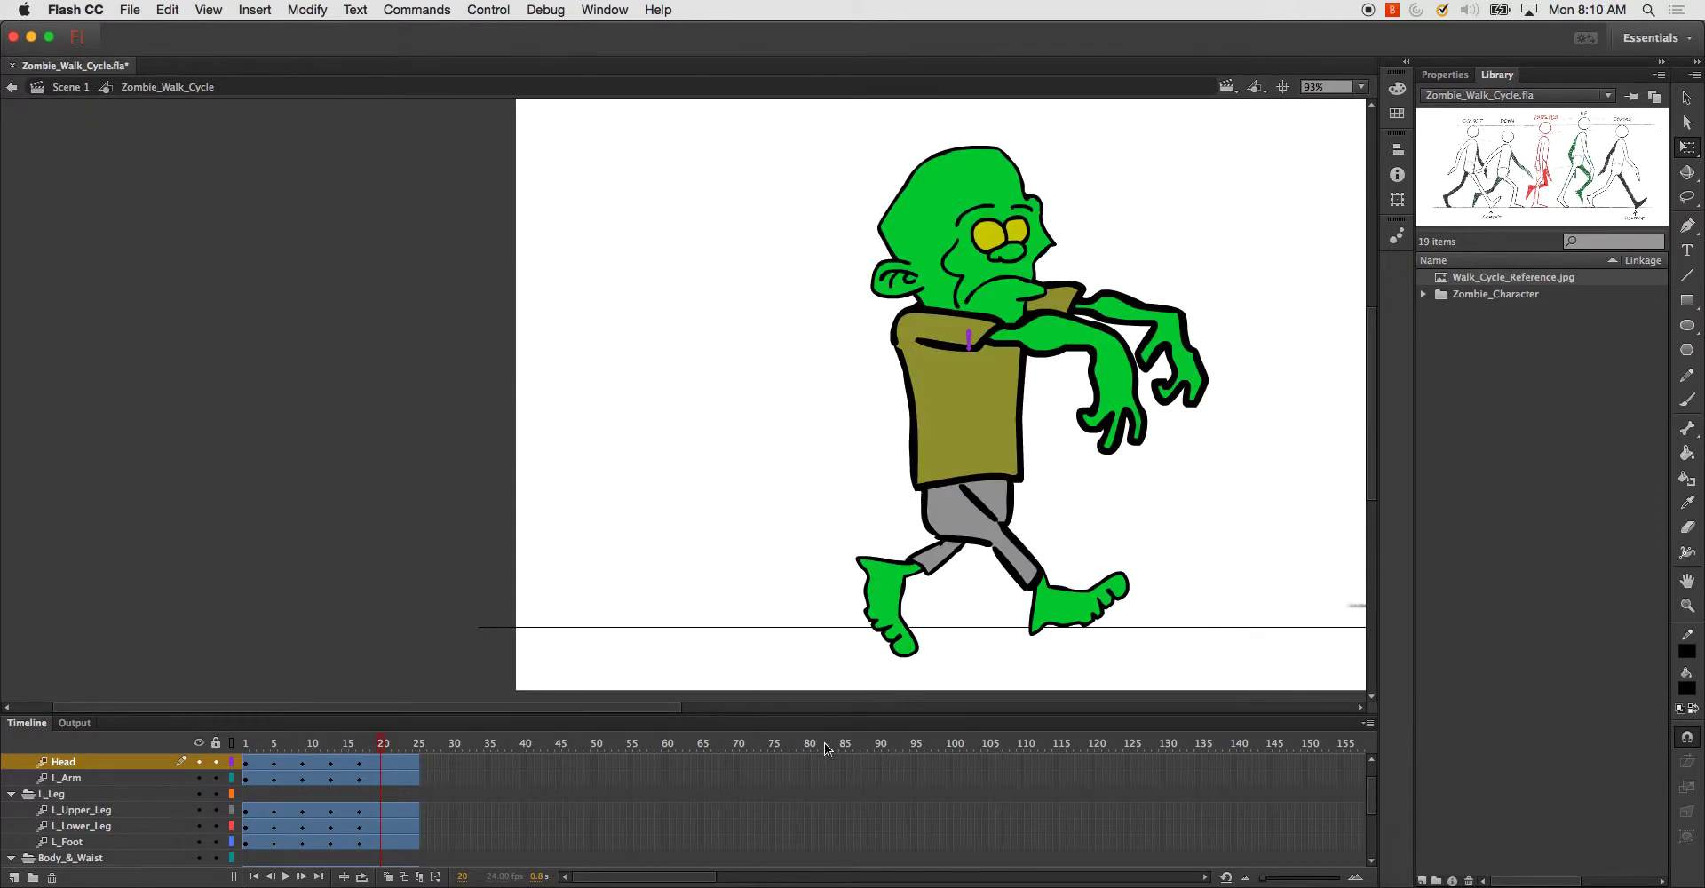
drag(568, 709, 736, 737)
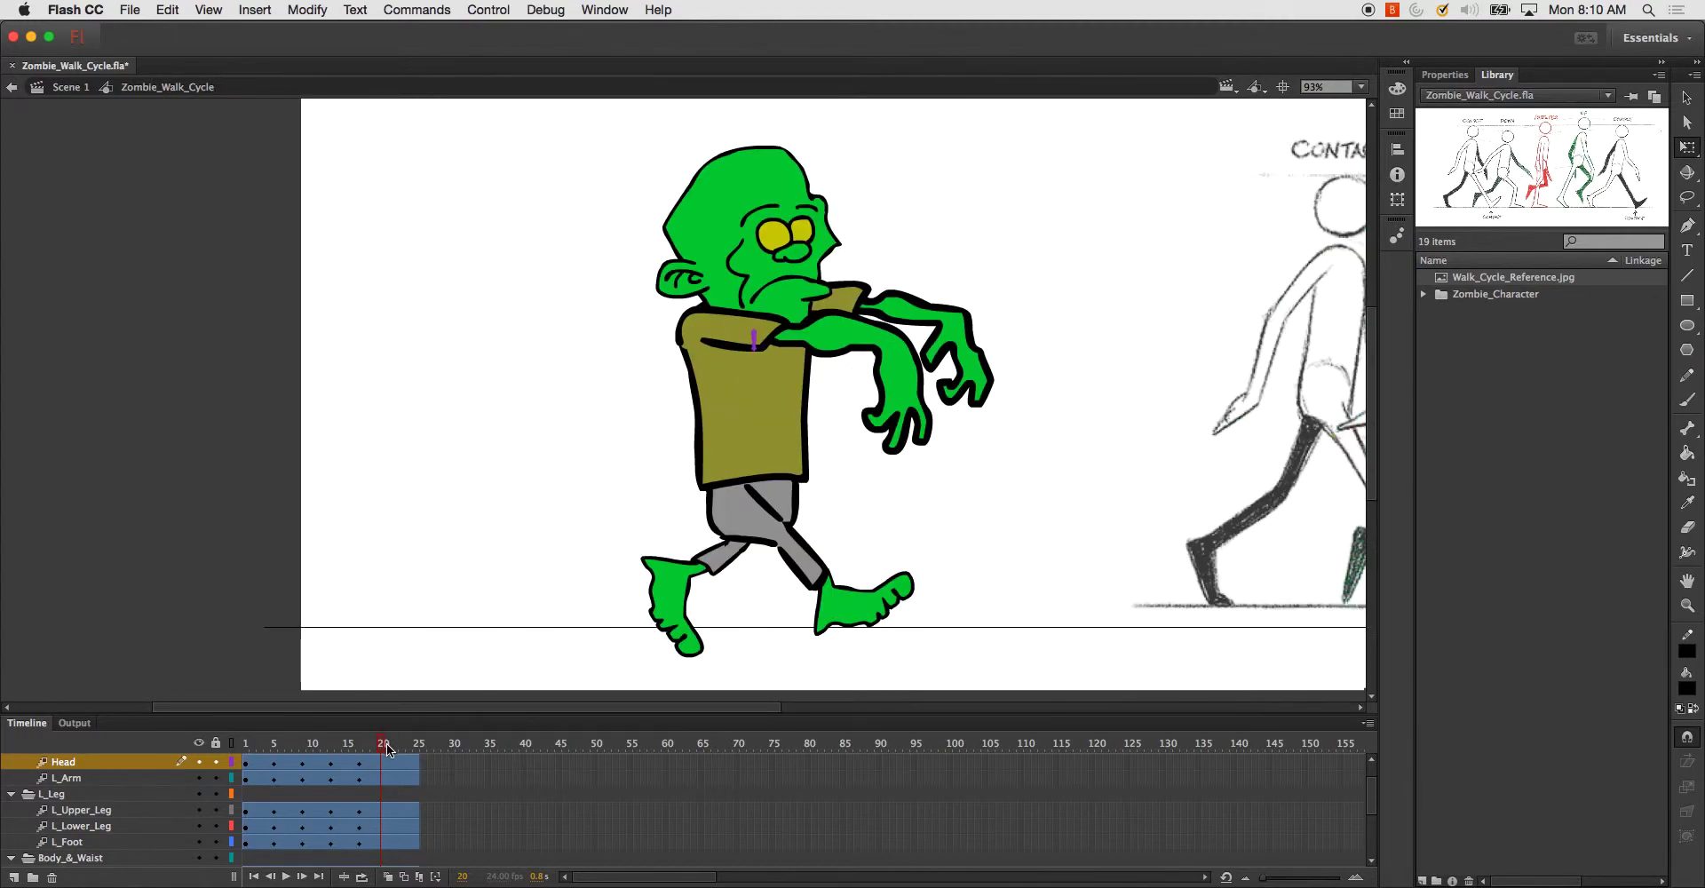
drag(631, 706, 675, 707)
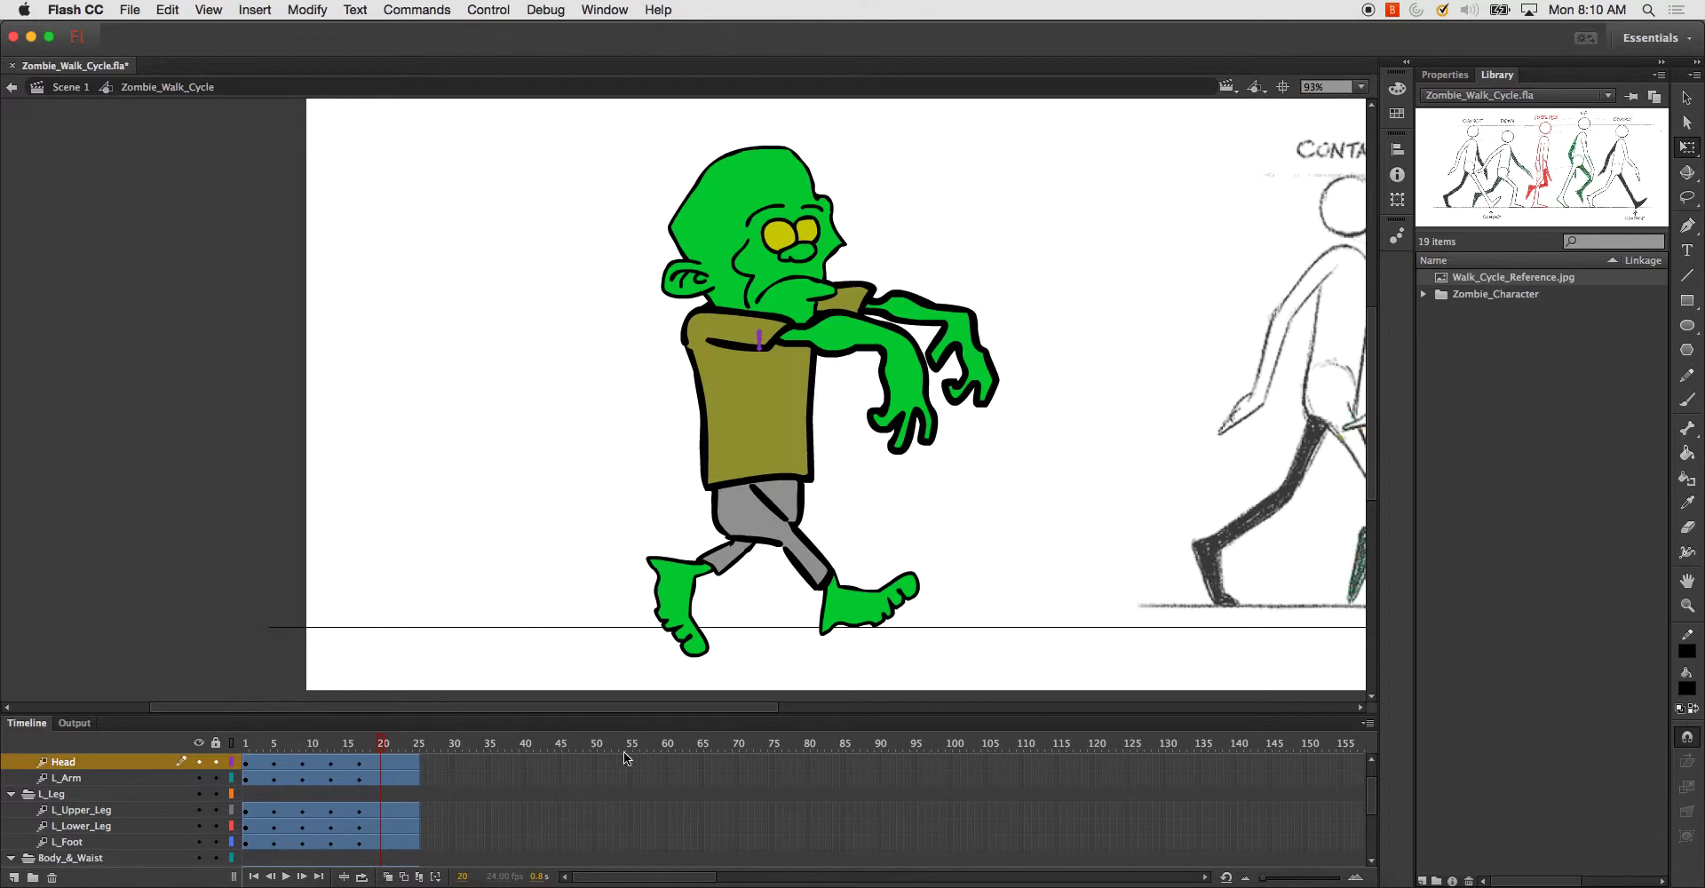
drag(697, 711, 793, 708)
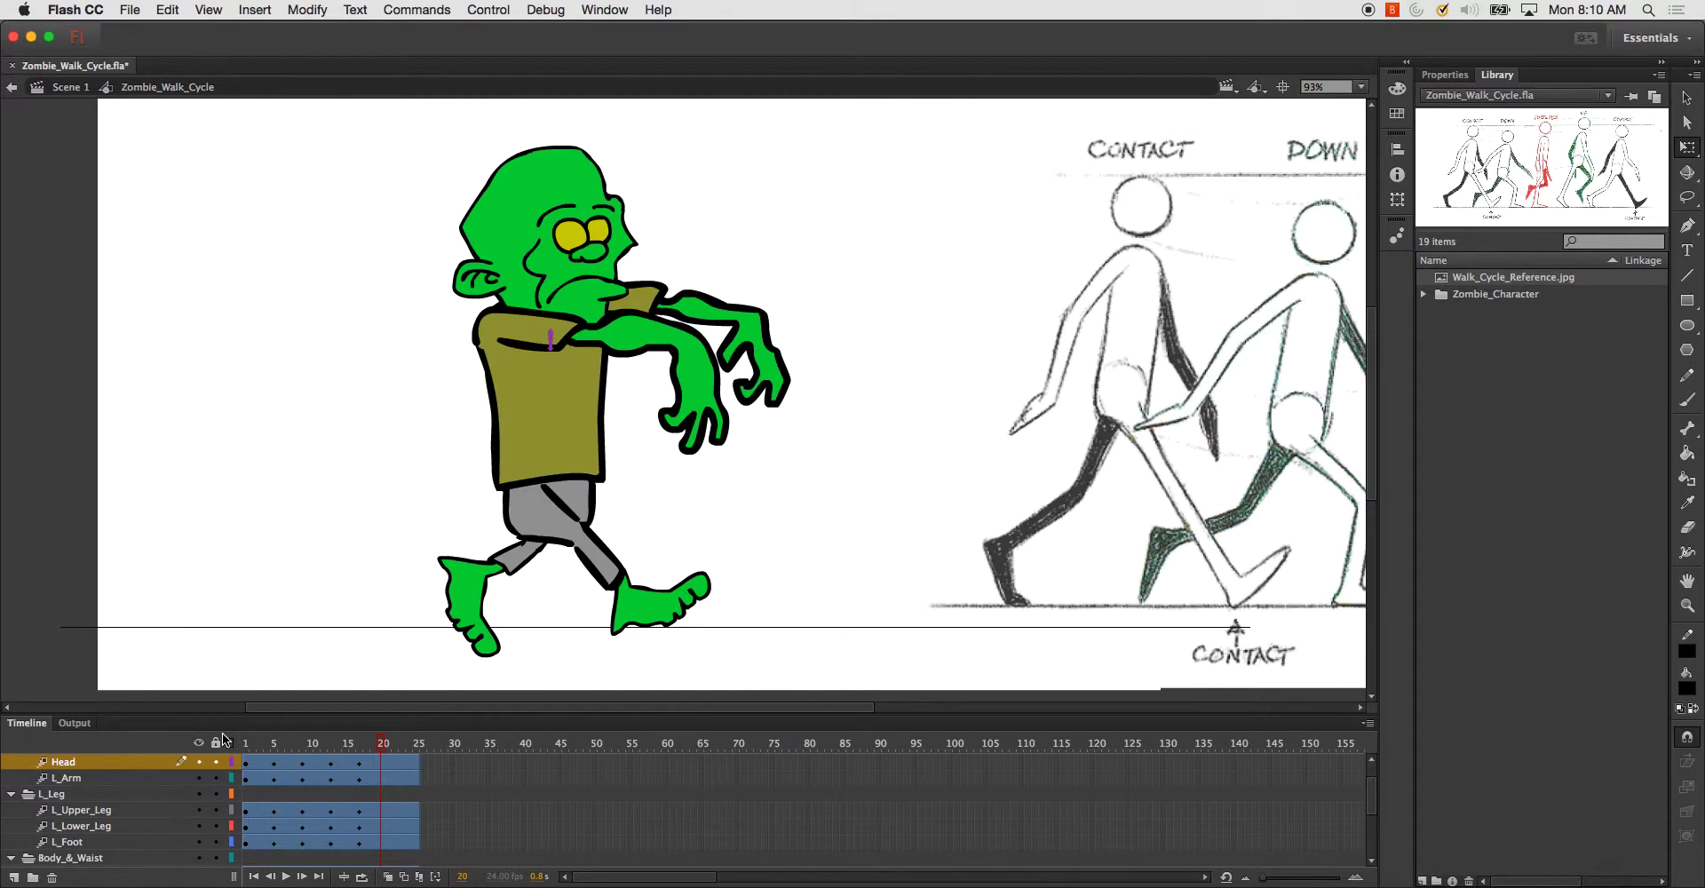
- Try to rotate the whole left leg slightly clockwise about the hip at frame 20
click(88, 809)
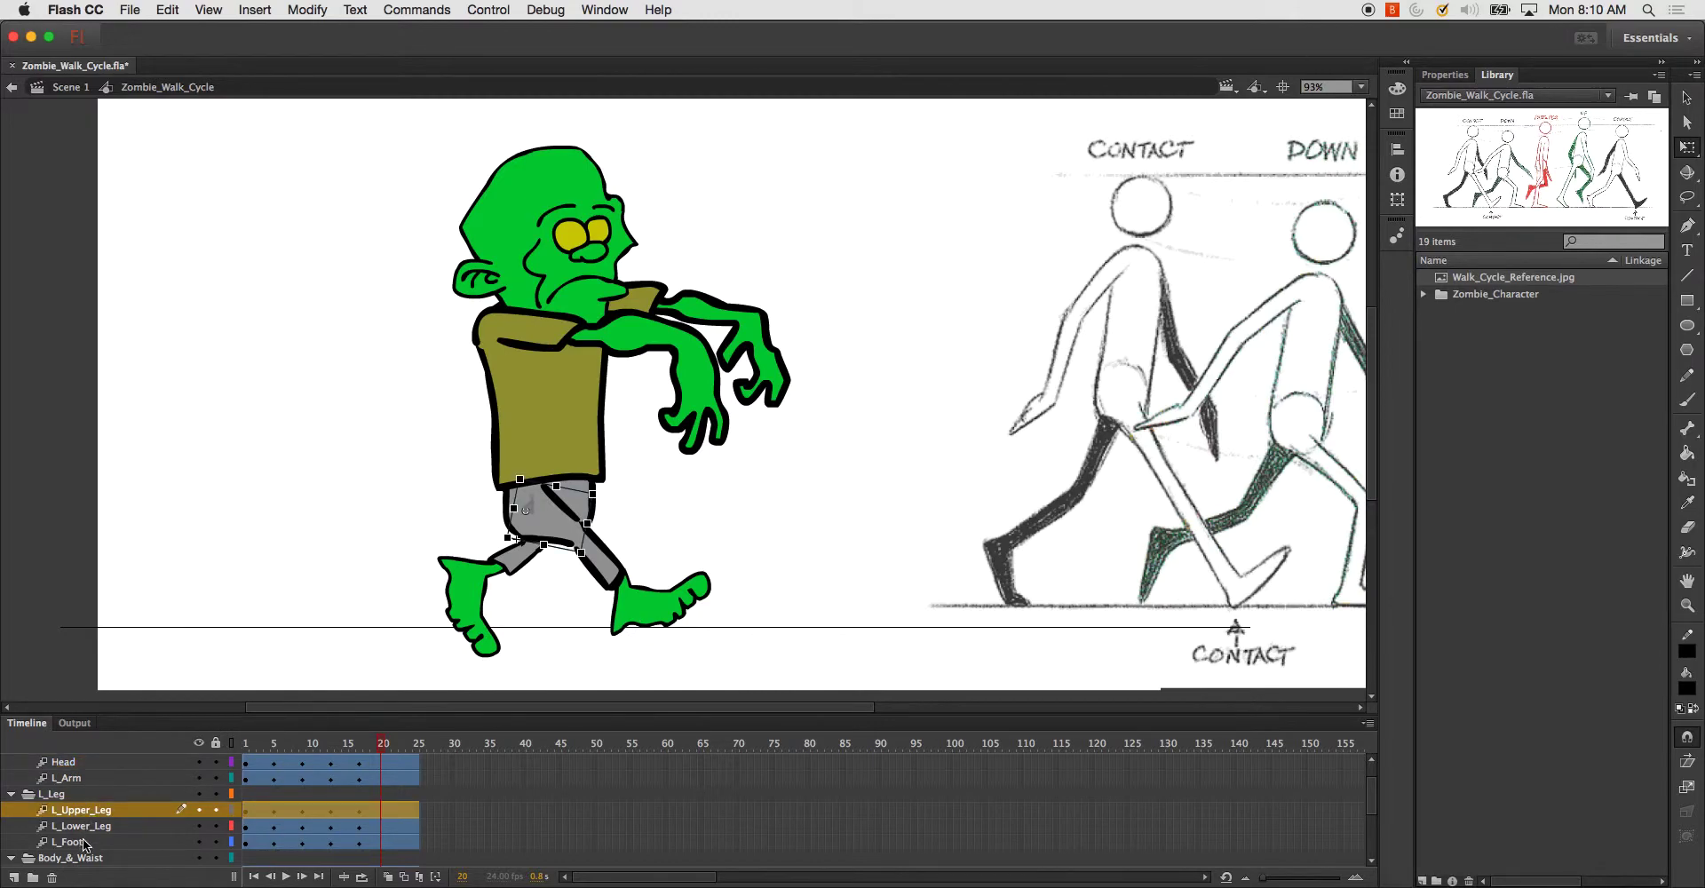
shift+click(83, 840)
drag(614, 567, 534, 506)
drag(739, 485, 734, 495)
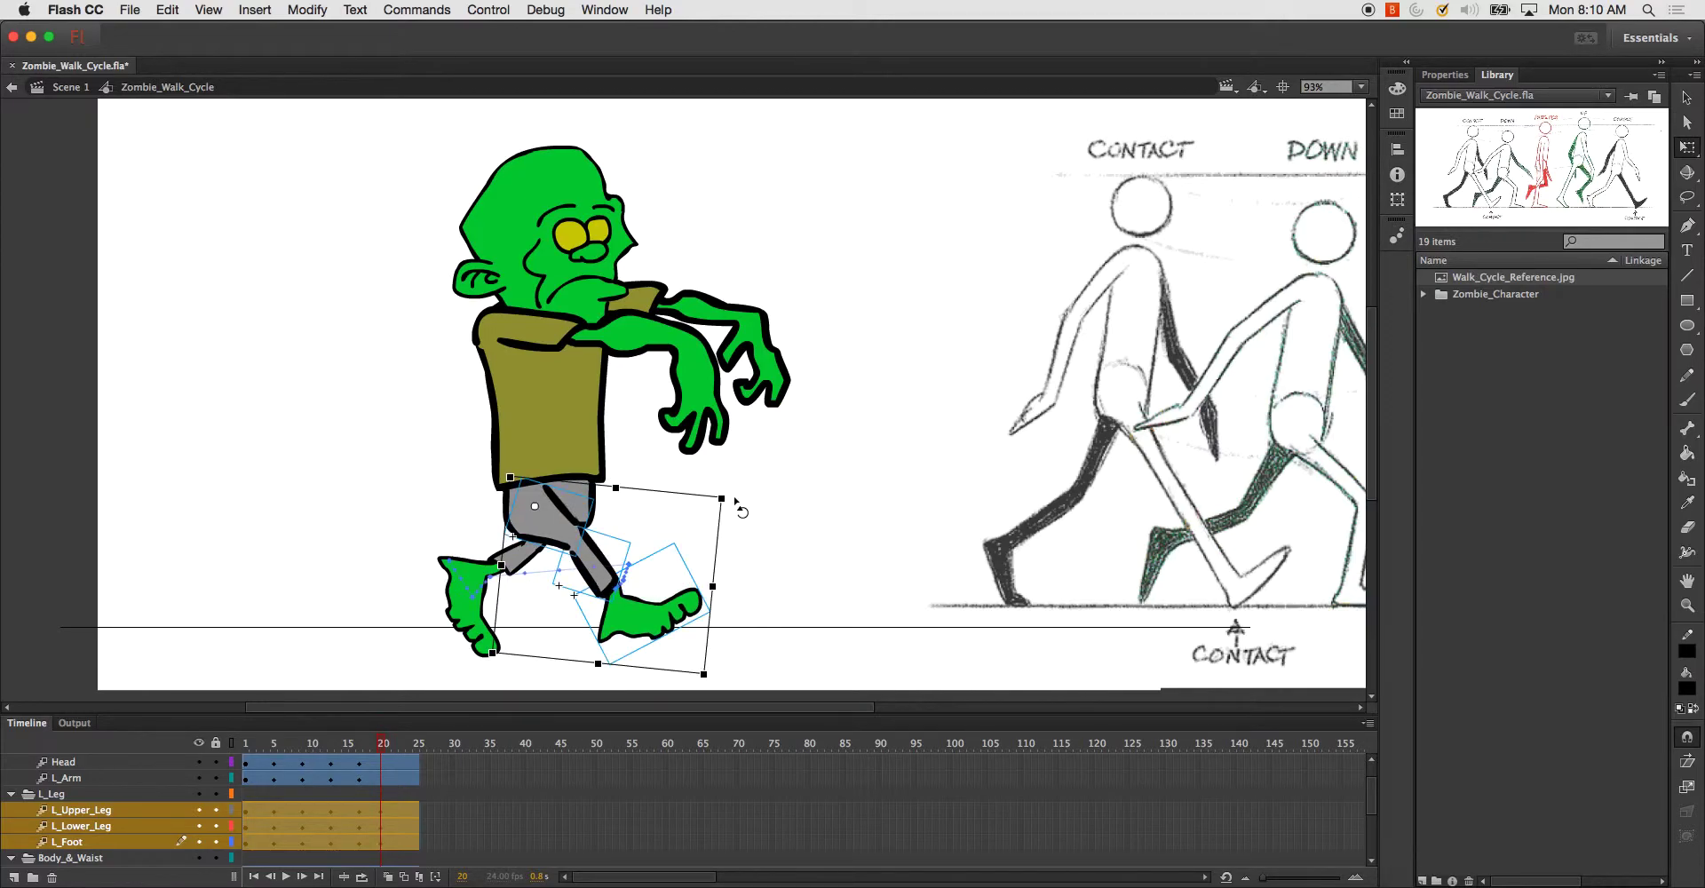
drag(392, 702, 330, 703)
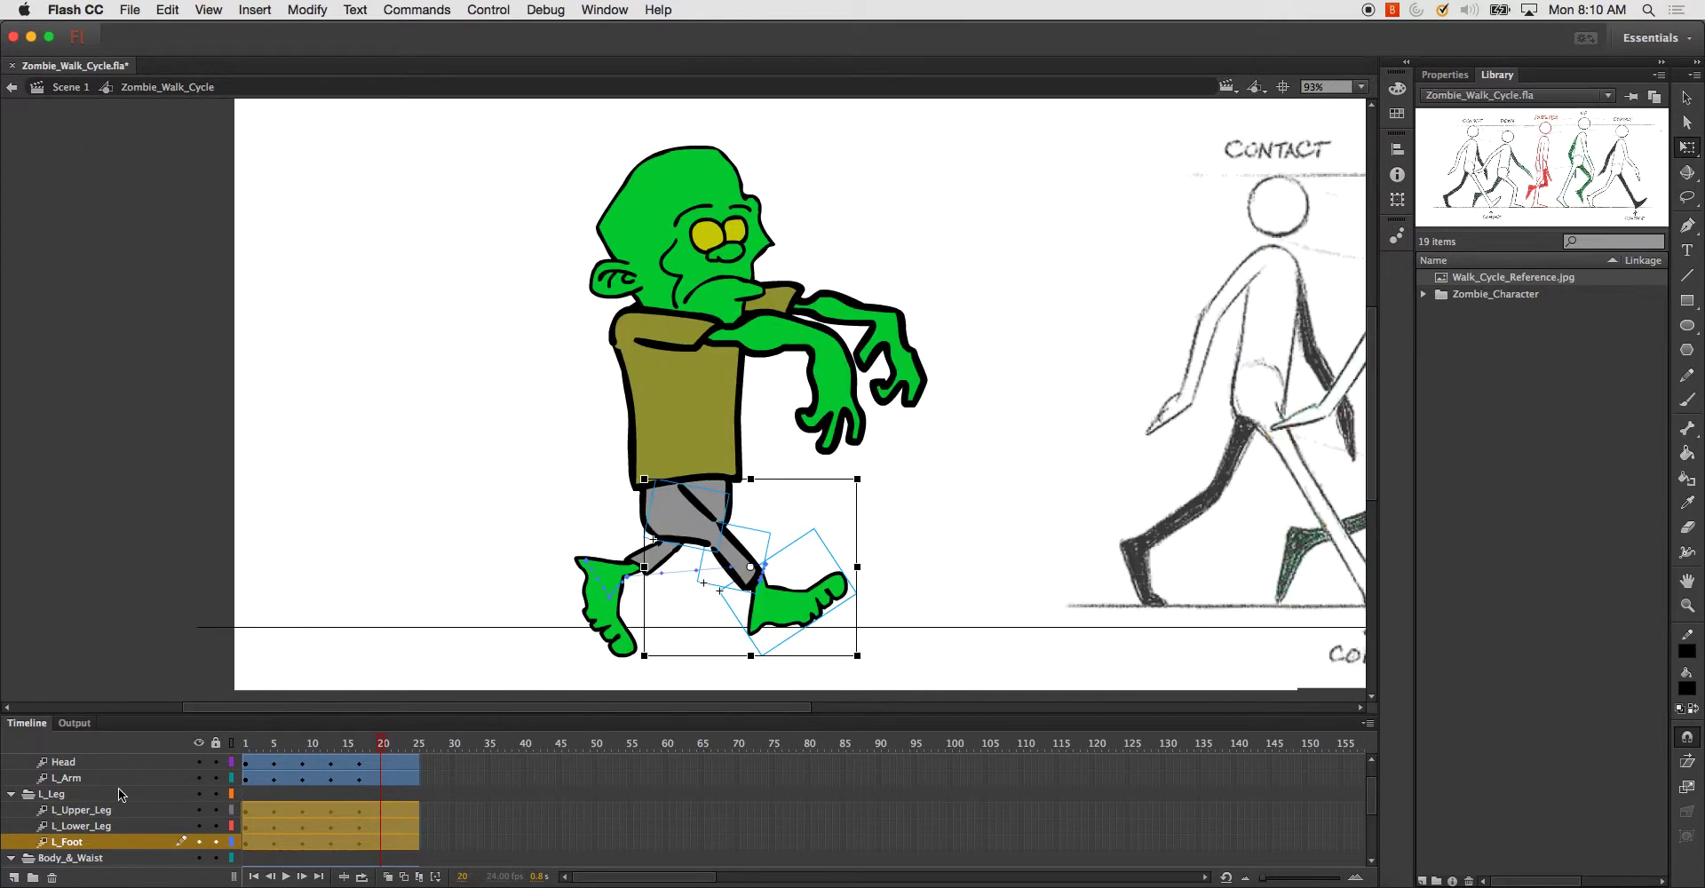
- At frame 20, rotate the left lower leg and foot clockwise about the knee, and tilt the left foot's toes back up
shift+click(80, 826)
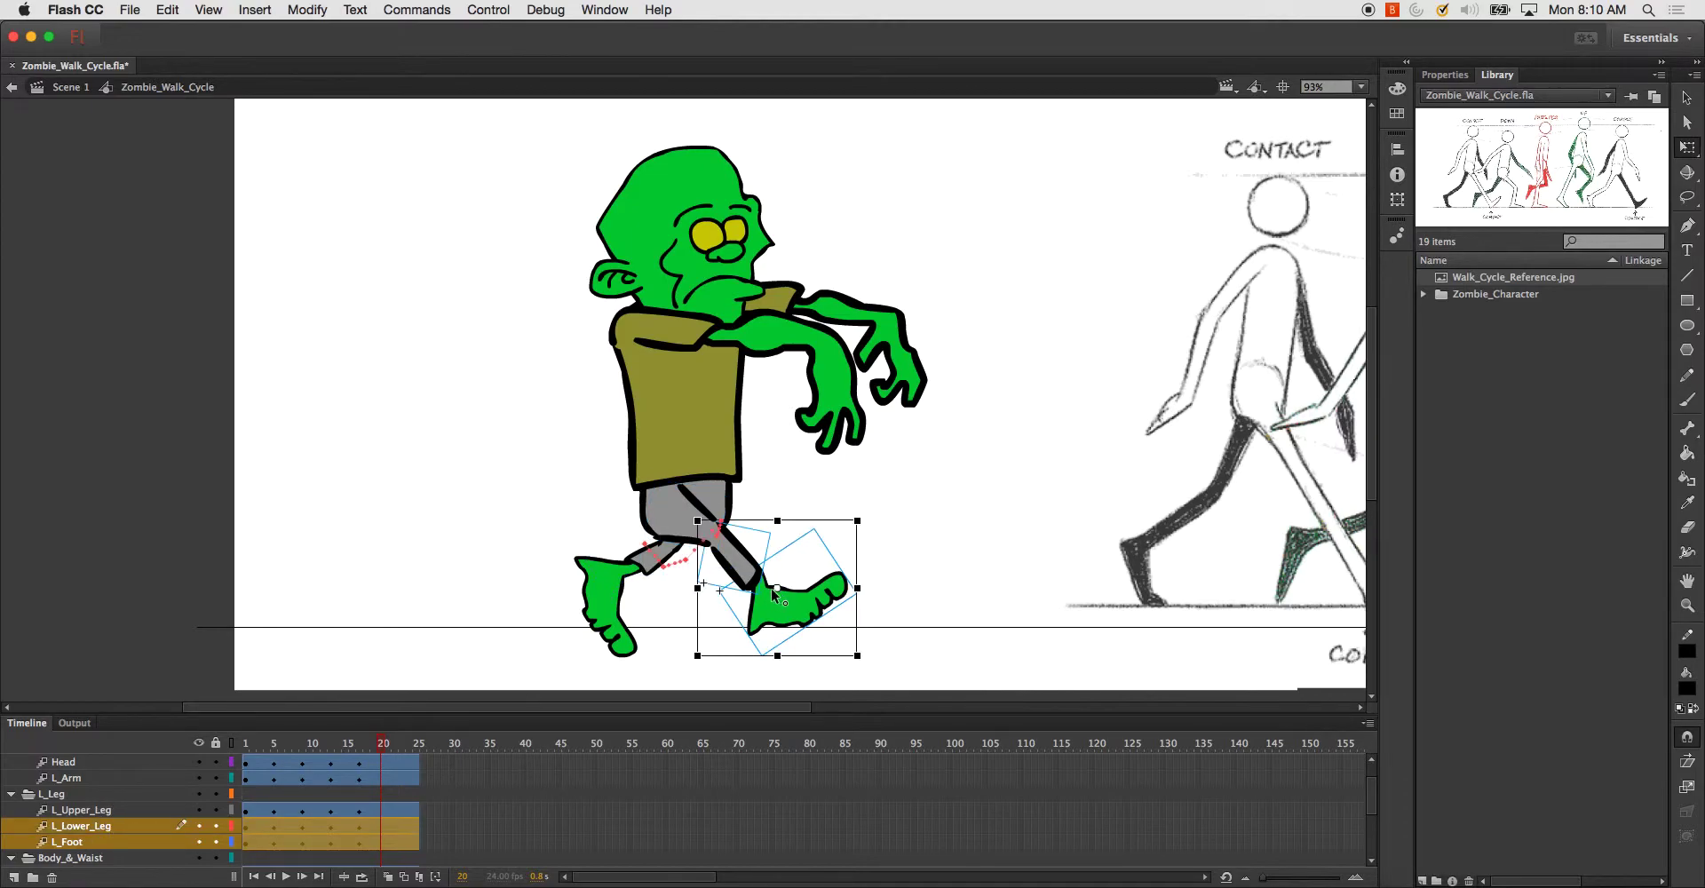
drag(756, 582, 716, 536)
drag(874, 522, 857, 581)
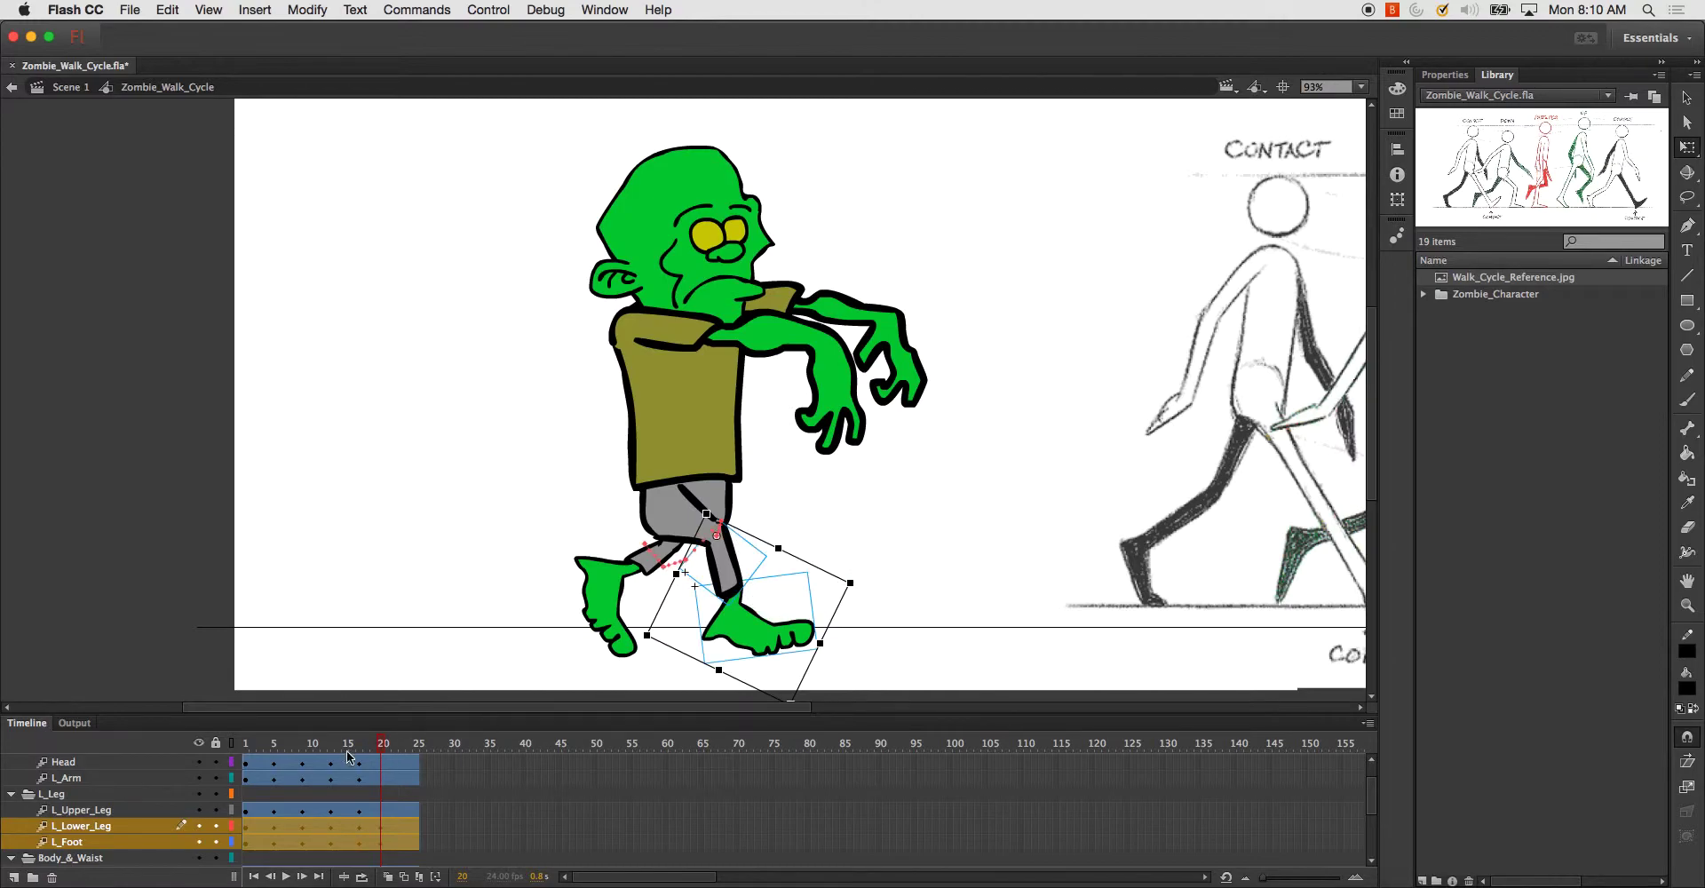
click(101, 843)
drag(833, 671, 843, 651)
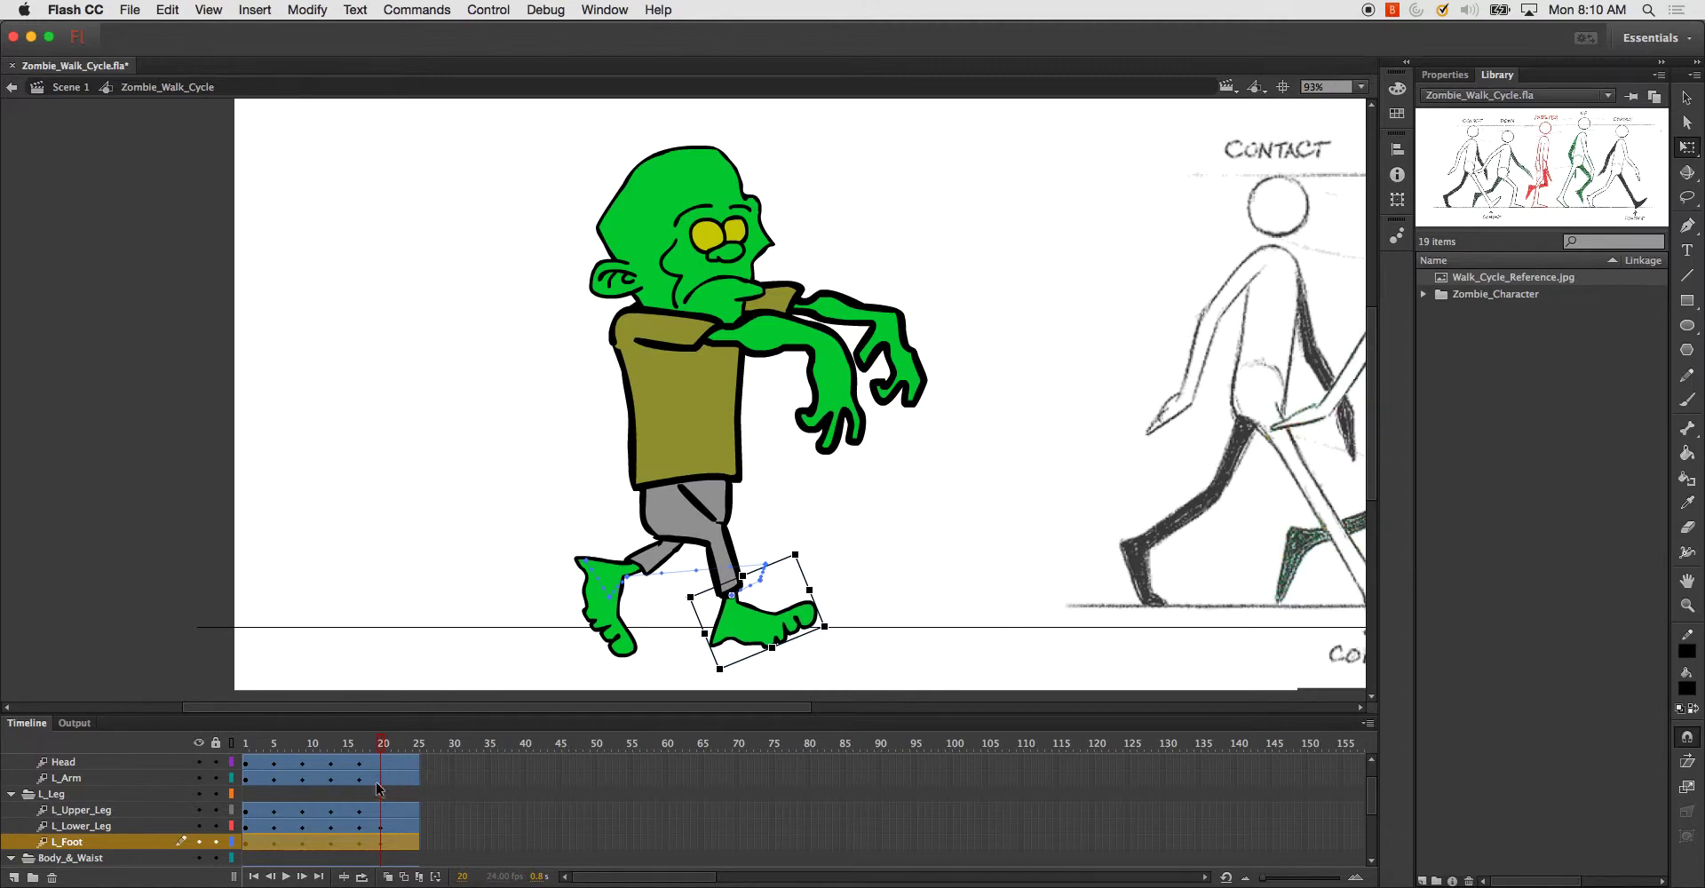
- Select the left upper leg, lower leg and foot and rotate them slightly clockwise about the hip at frame 20
click(119, 813)
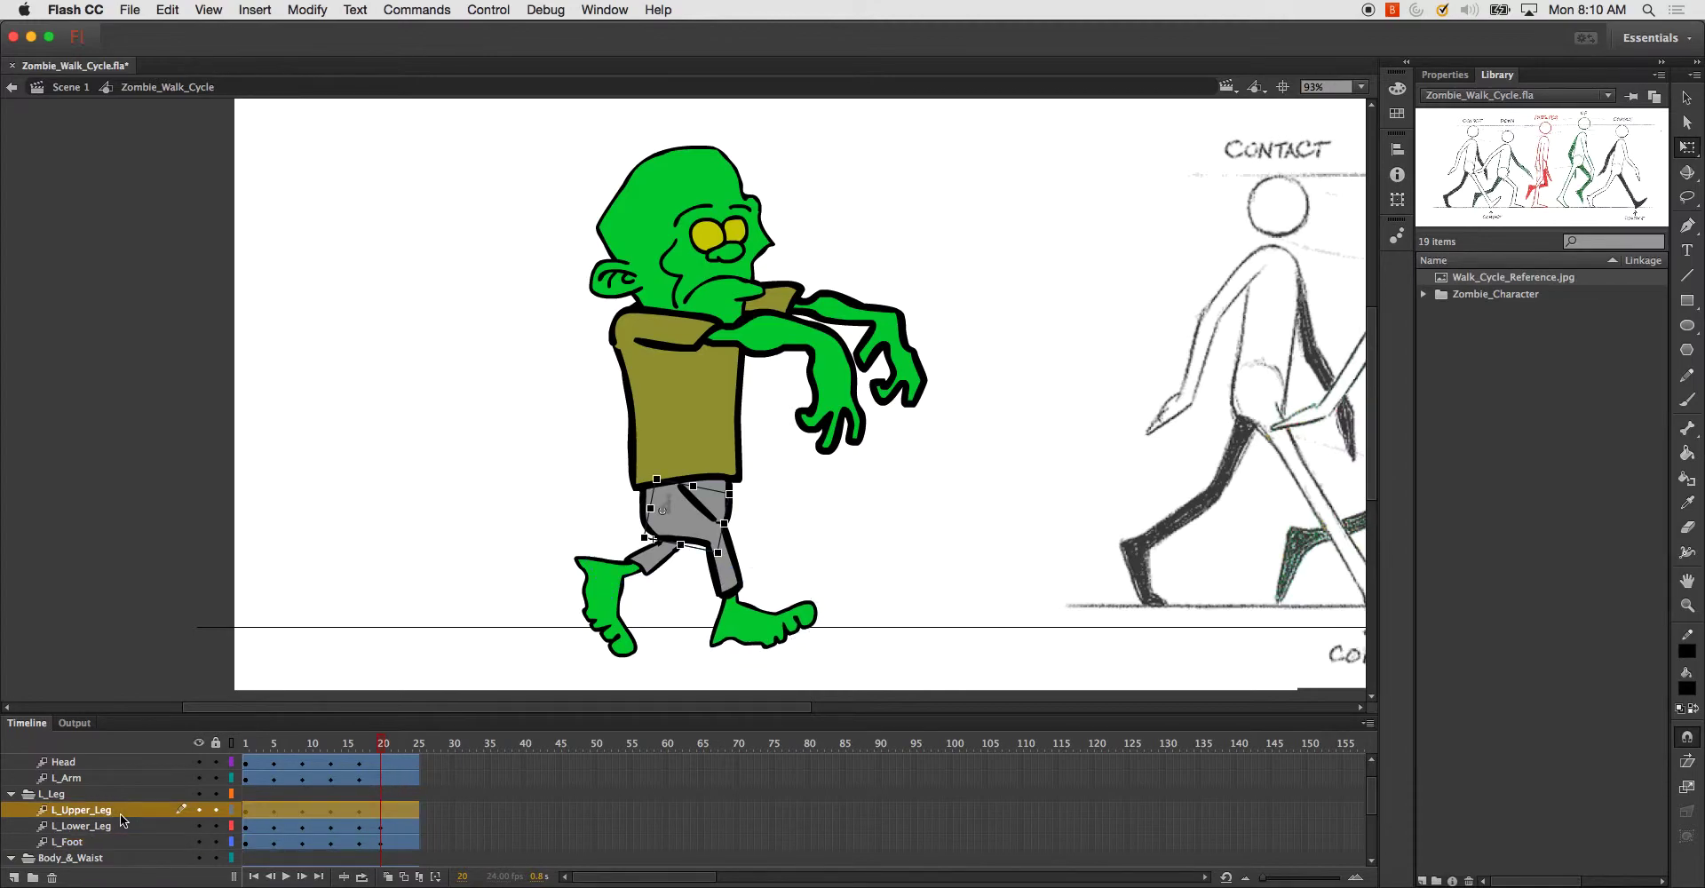
key(Up)
key(Down)
mouse_move(384, 744)
mouse_down()
mouse_move(295, 748)
mouse_move(385, 750)
mouse_up()
shift+click(89, 843)
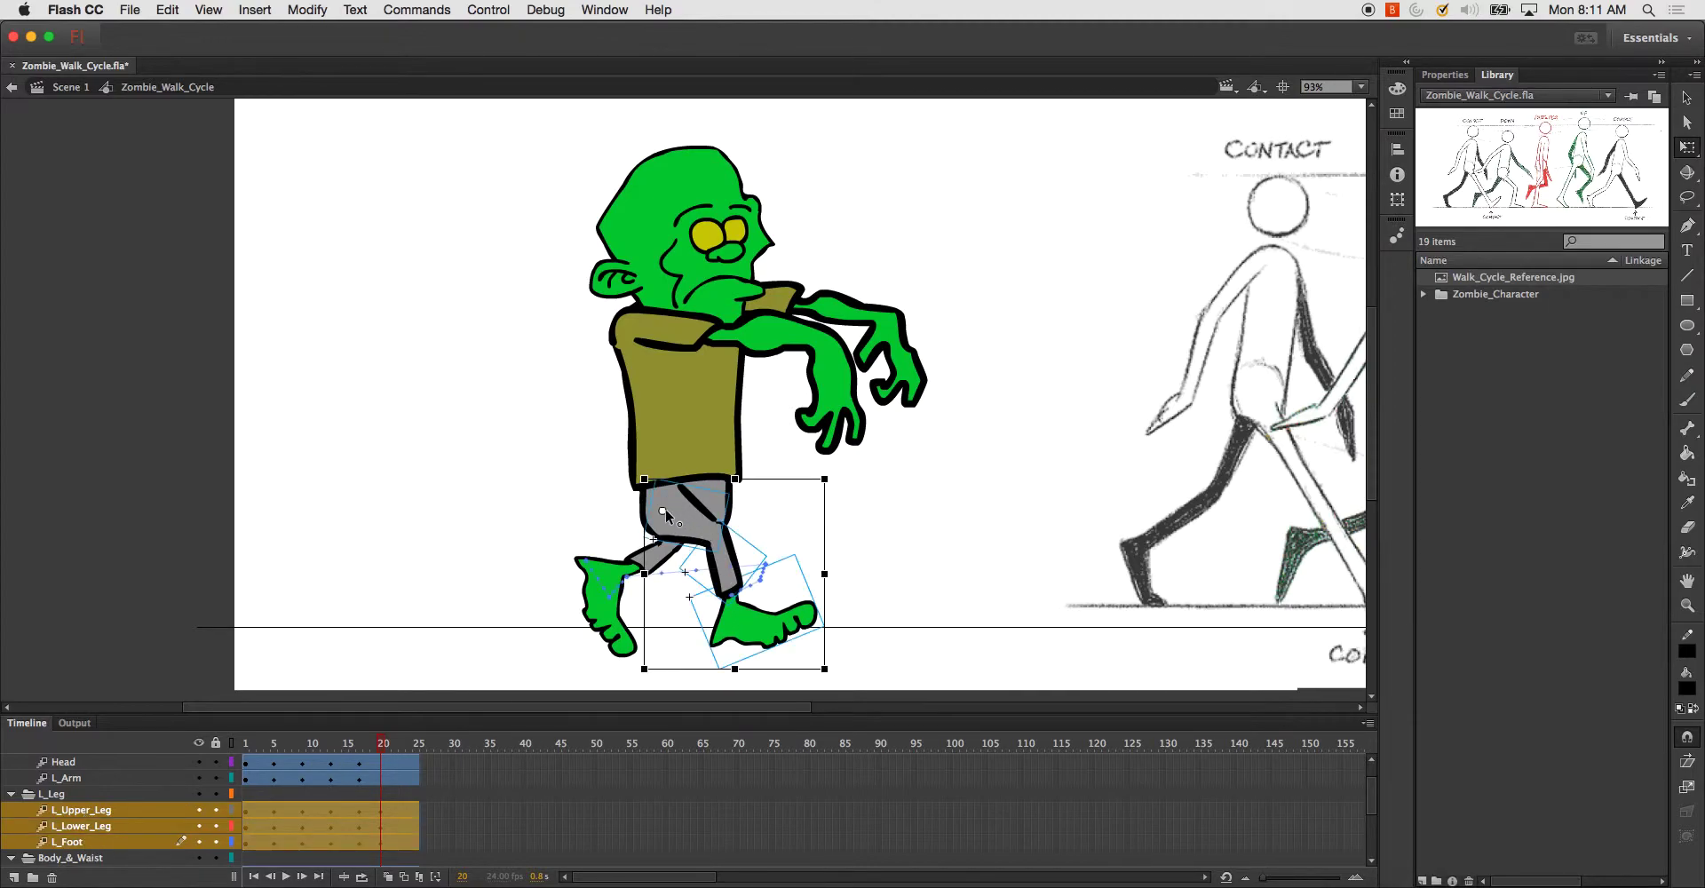
drag(839, 485, 802, 501)
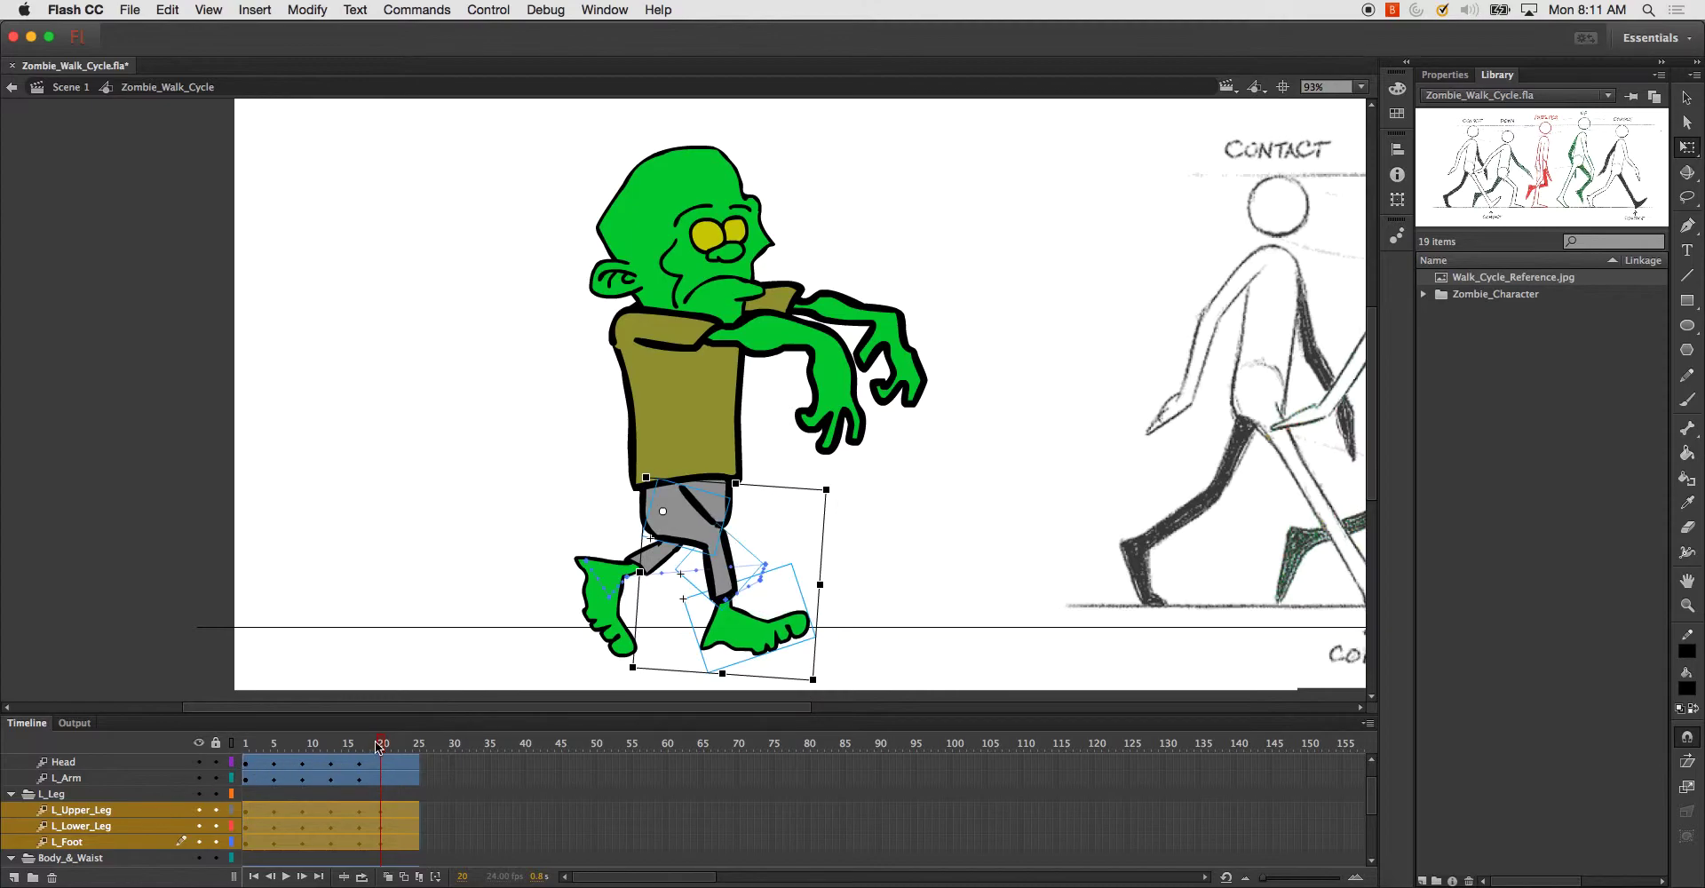
mouse_move(381, 747)
mouse_down()
mouse_move(266, 750)
mouse_move(404, 754)
mouse_move(383, 769)
mouse_up()
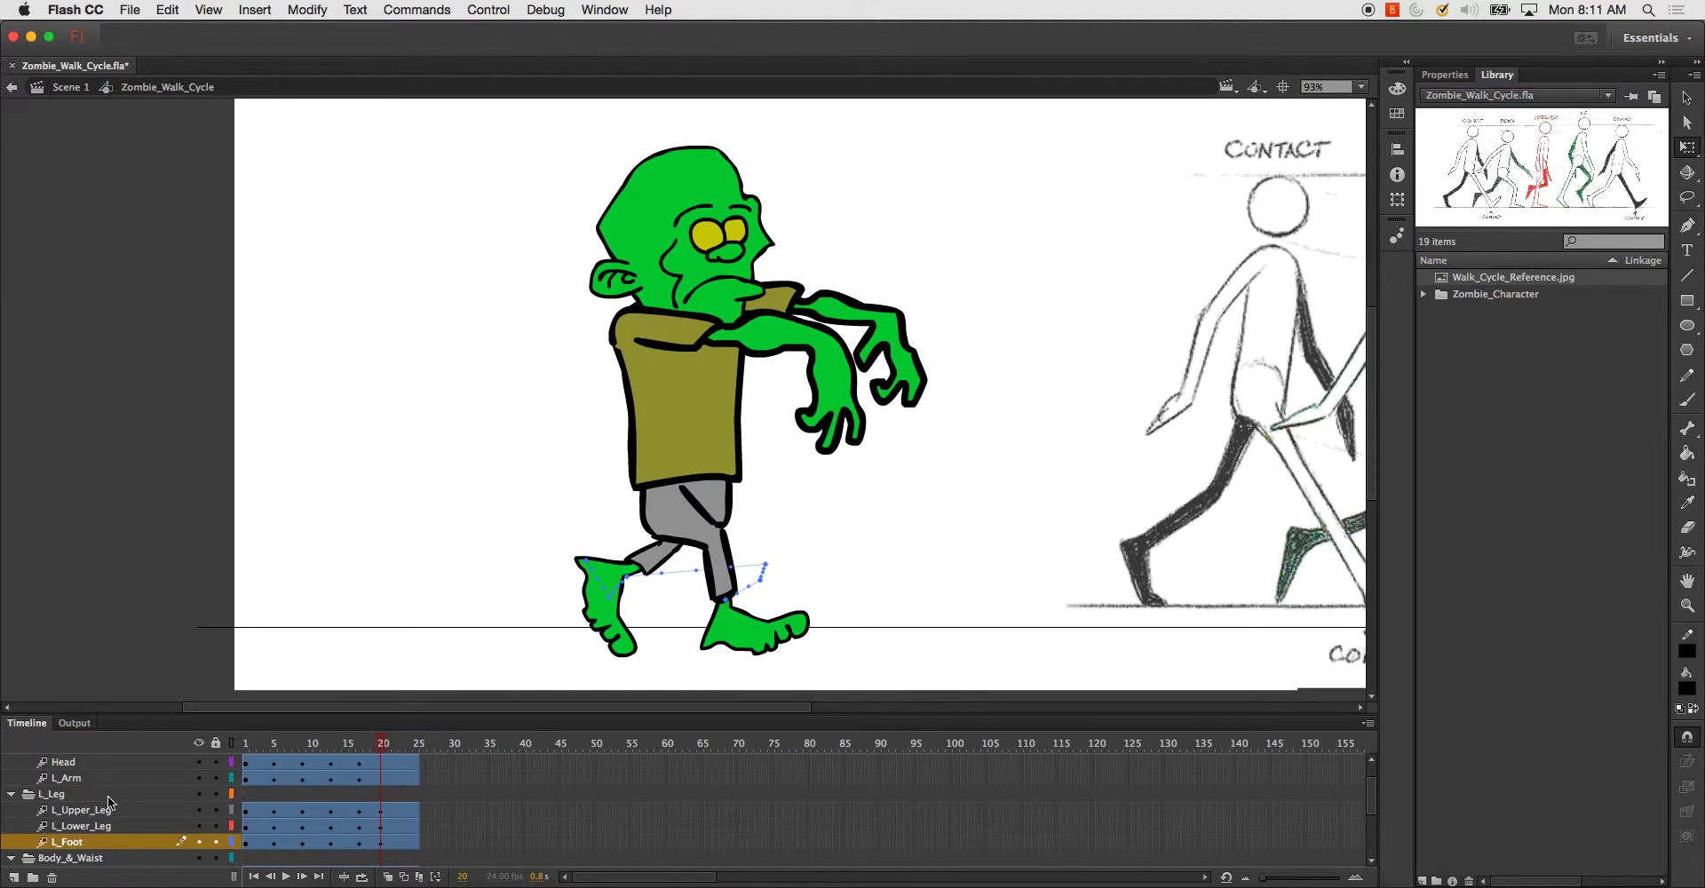
- Rotate the right upper leg, lower leg and foot slightly clockwise about the hip at frame 20, raising the back foot
scroll(108, 796, down, 5)
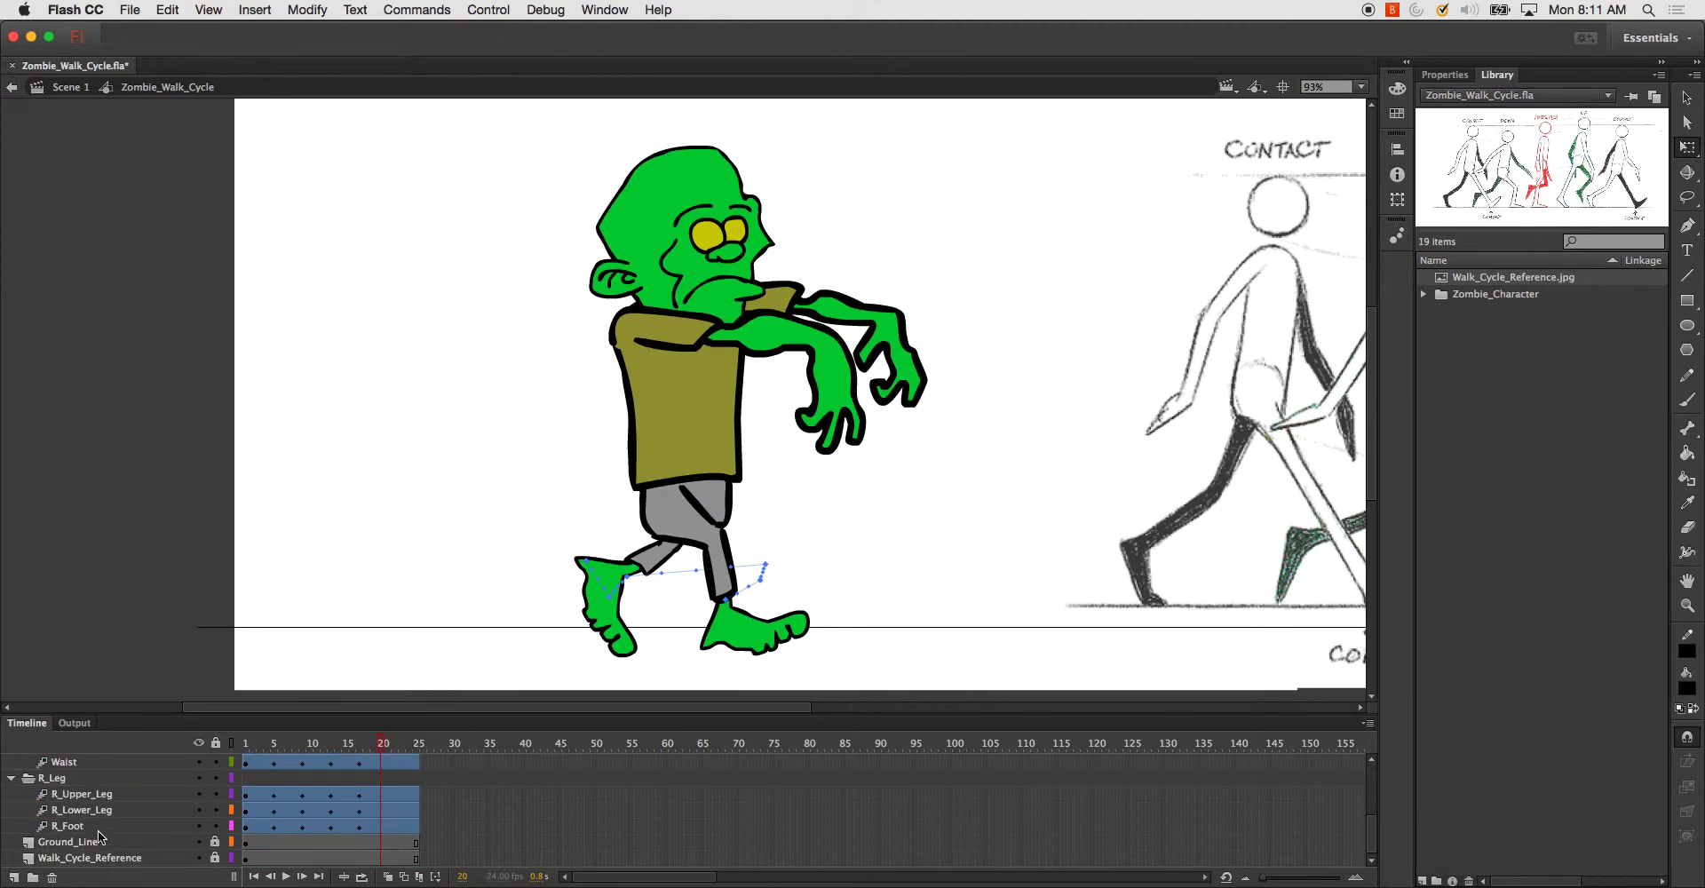
click(99, 827)
shift+click(108, 796)
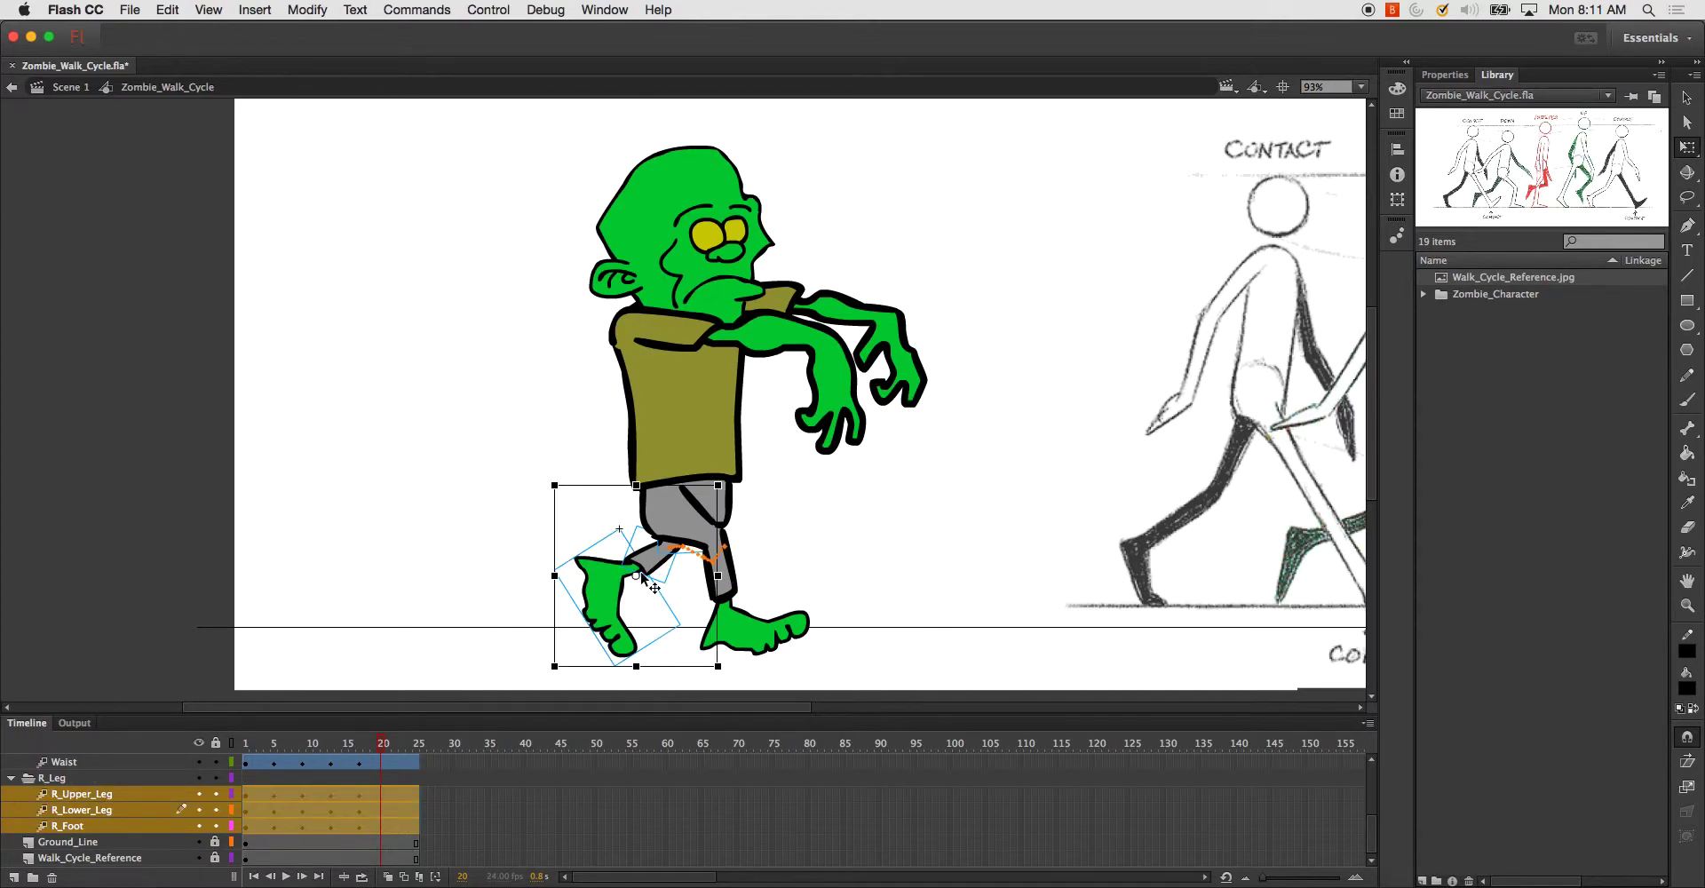
drag(636, 575, 685, 519)
scroll(685, 533, left, 3)
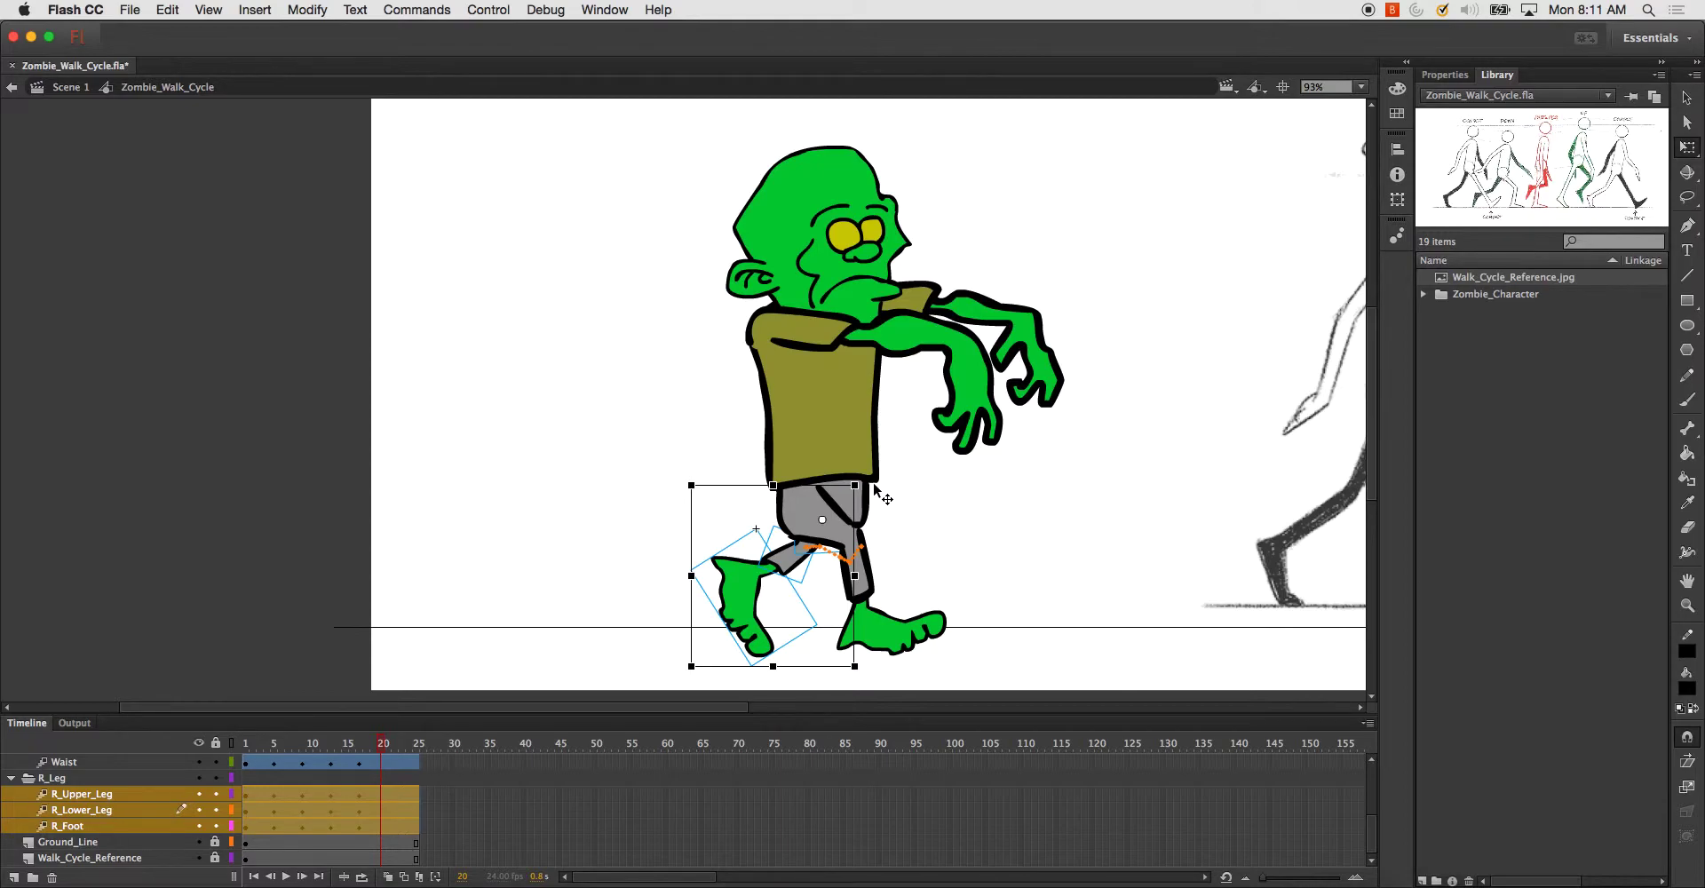
drag(875, 488, 876, 503)
- Rotate the right foot slightly clockwise about the ankle at frame 20
click(83, 813)
shift+click(100, 825)
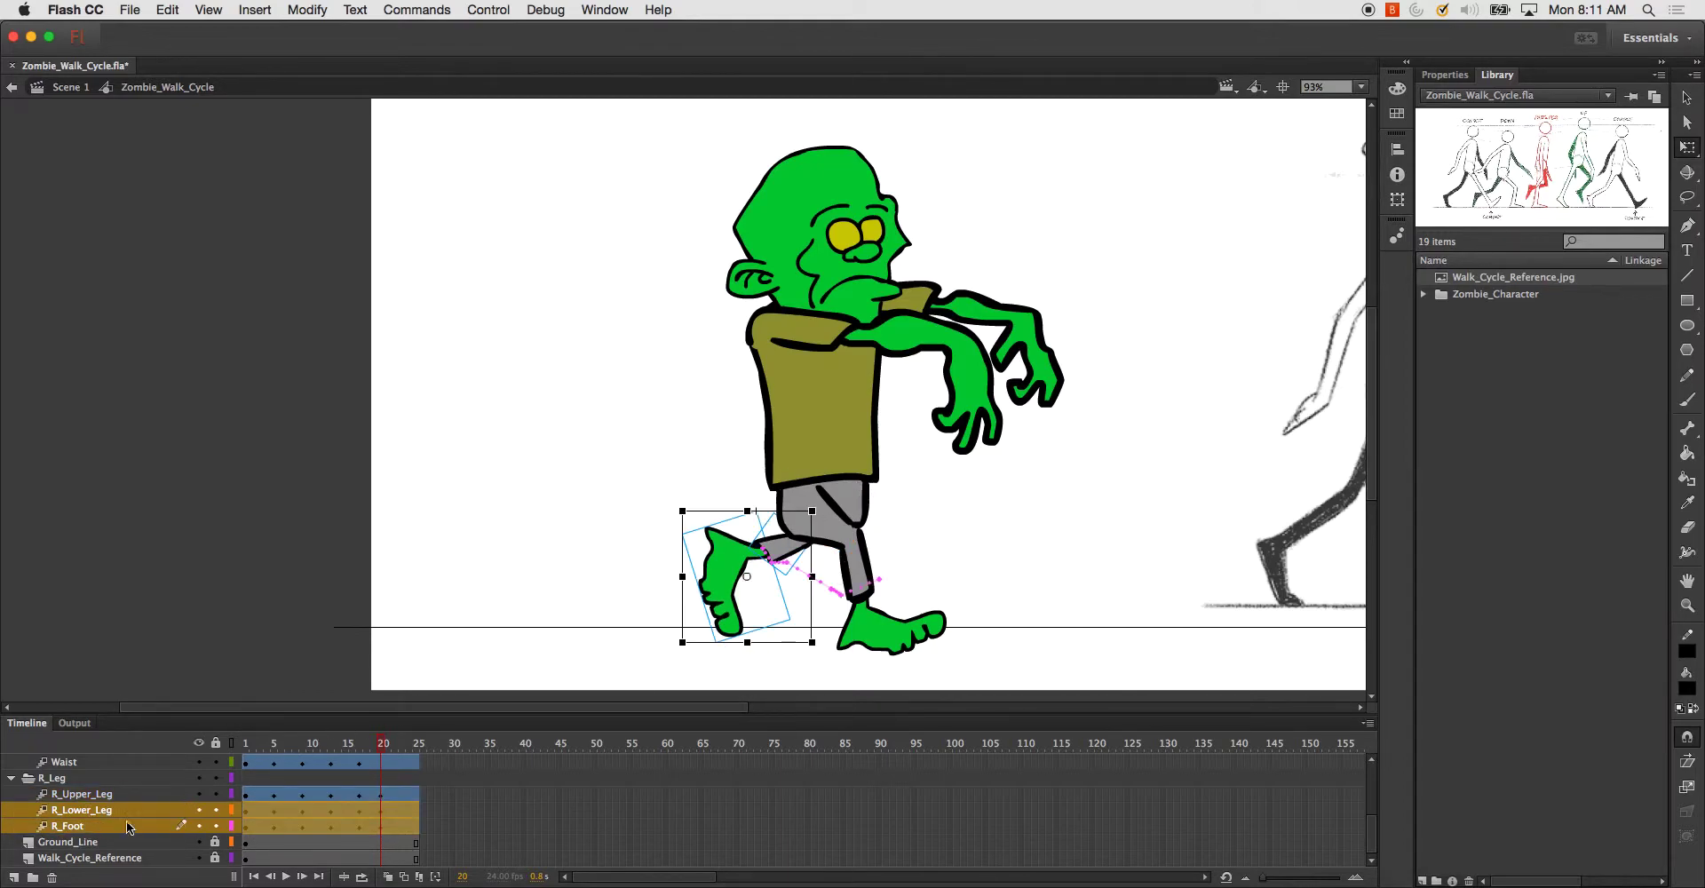
drag(746, 576, 835, 524)
super+click(207, 810)
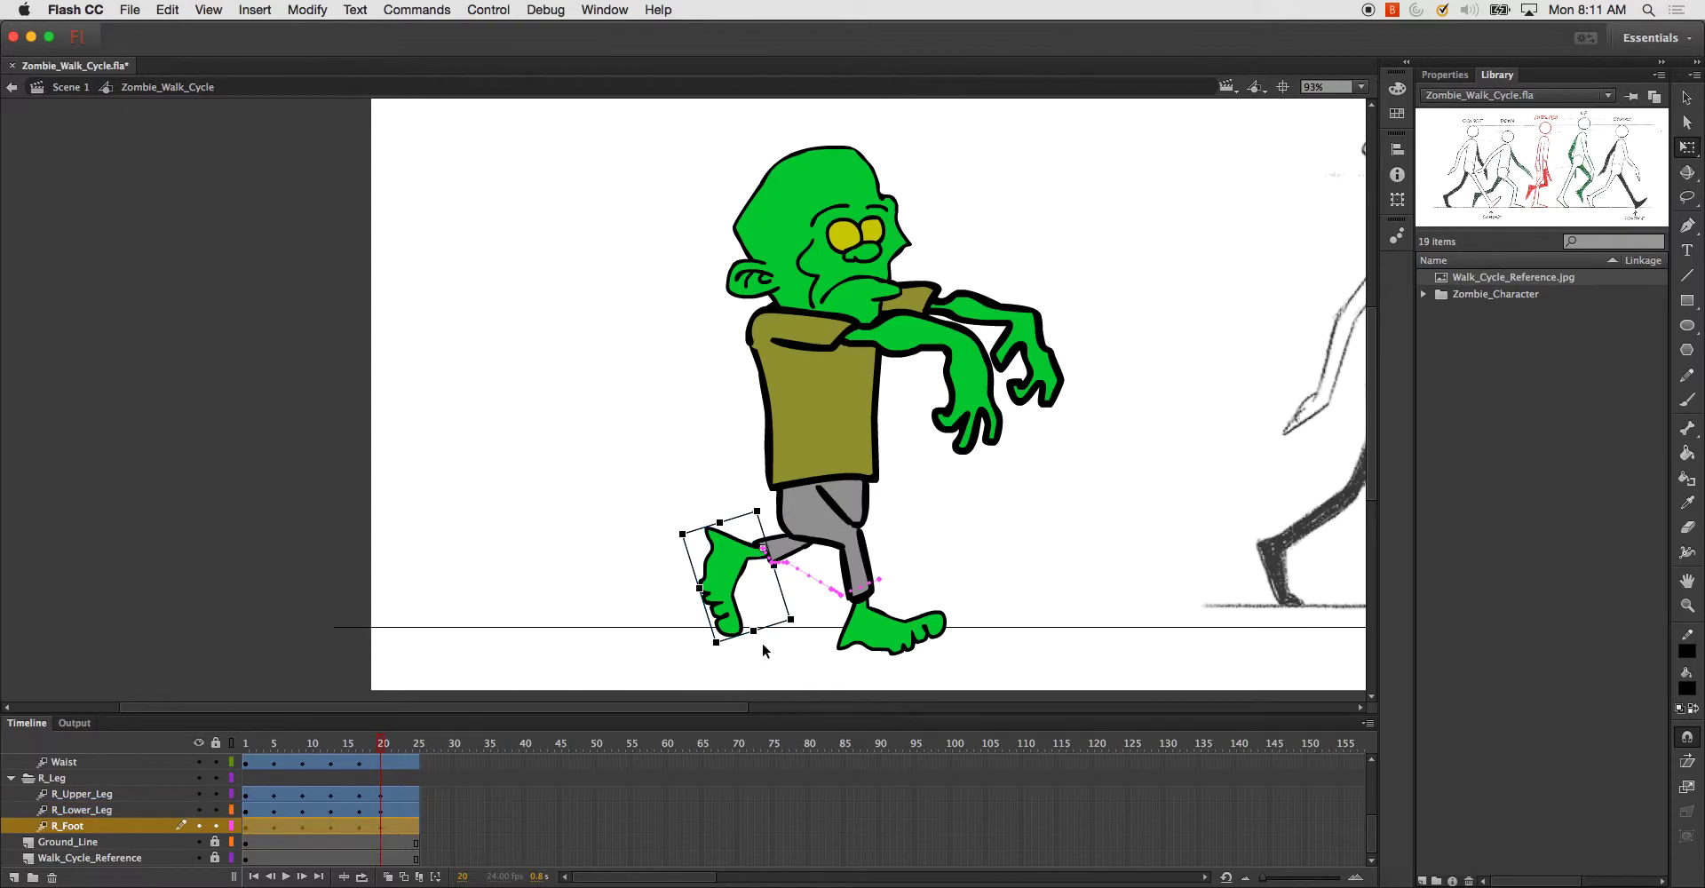
drag(721, 657, 699, 665)
scroll(785, 652, left, 3)
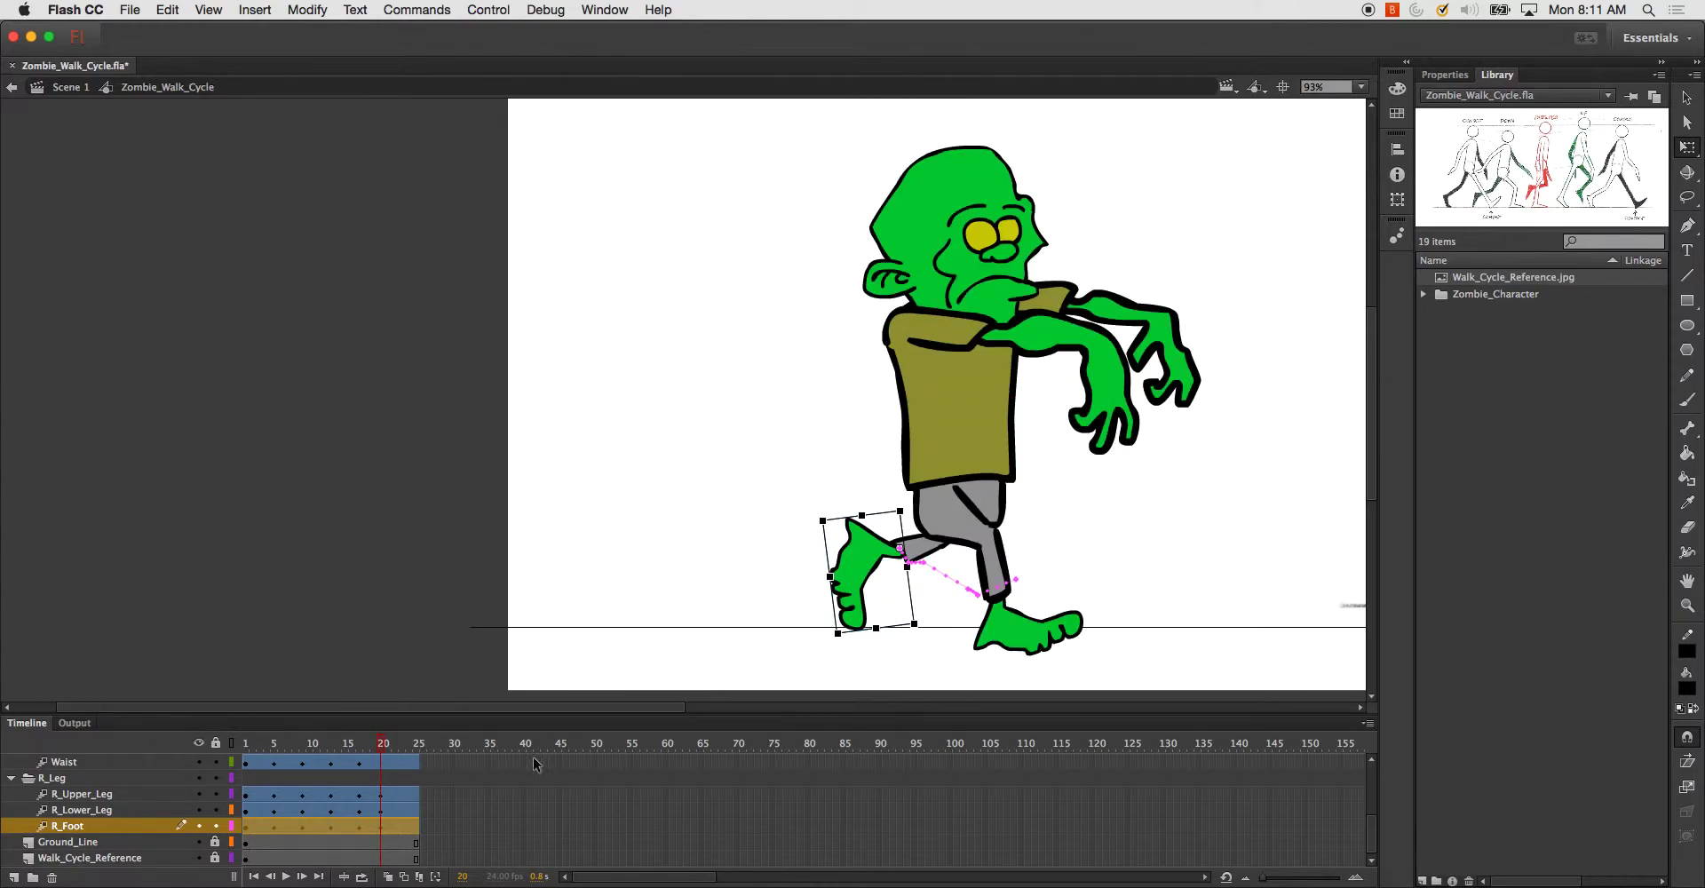
mouse_move(379, 743)
mouse_down()
mouse_move(356, 748)
mouse_move(383, 750)
mouse_up()
- Select all the character's body parts and move the whole zombie down slightly at frame 20
click(127, 825)
scroll(110, 829, right, 3)
scroll(112, 821, up, 5)
key(super+a)
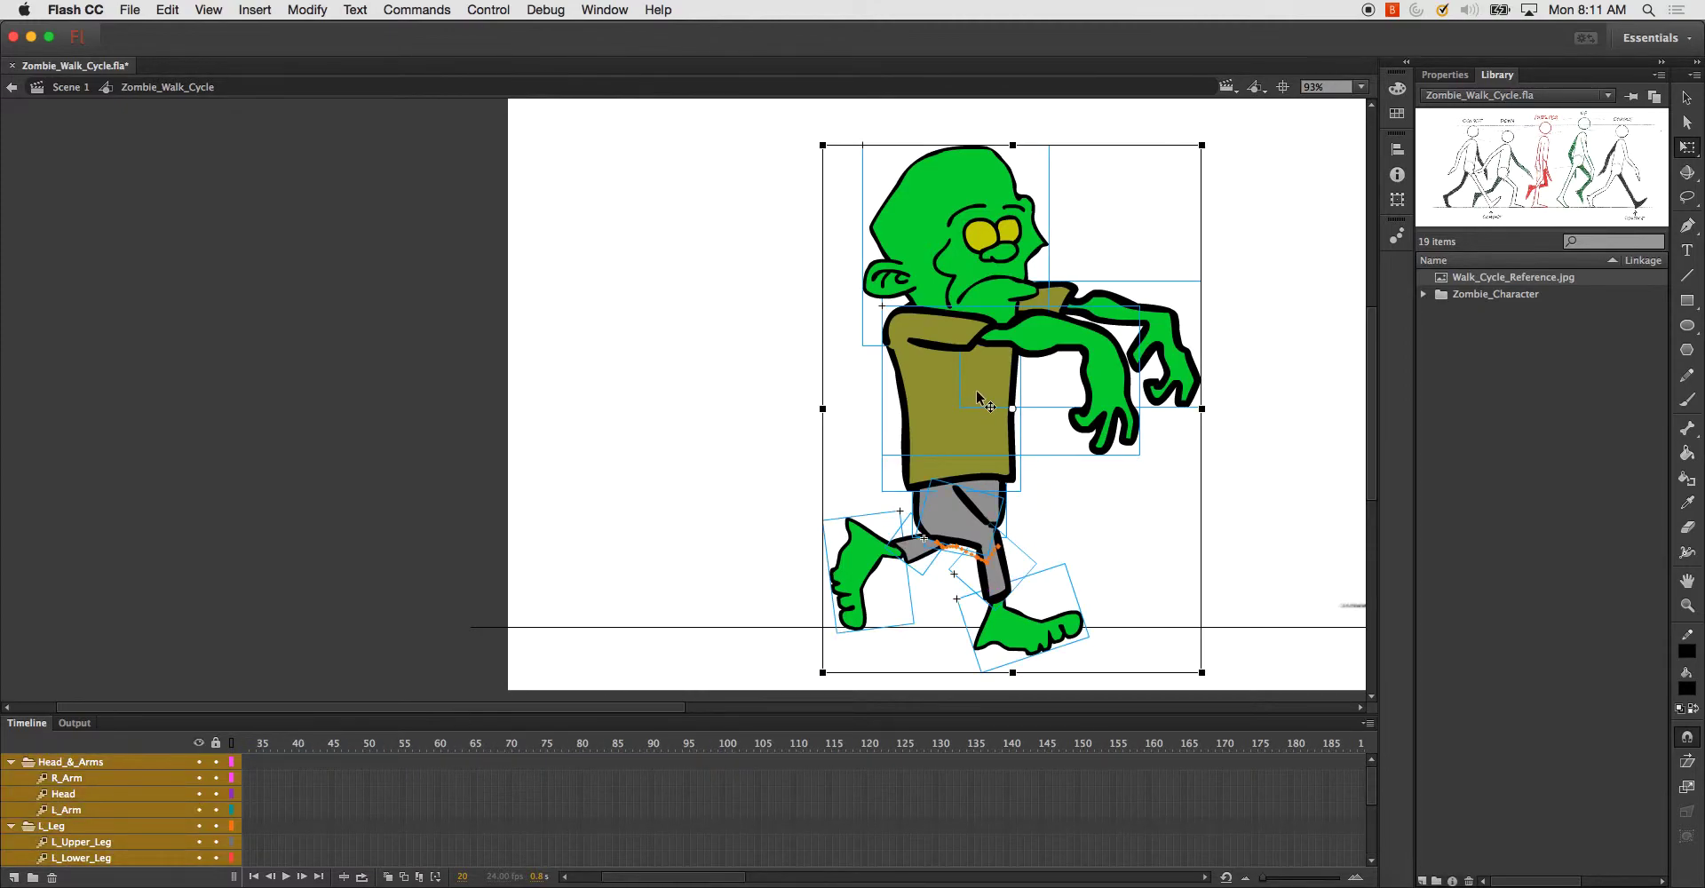
drag(977, 391, 973, 404)
drag(714, 875, 616, 877)
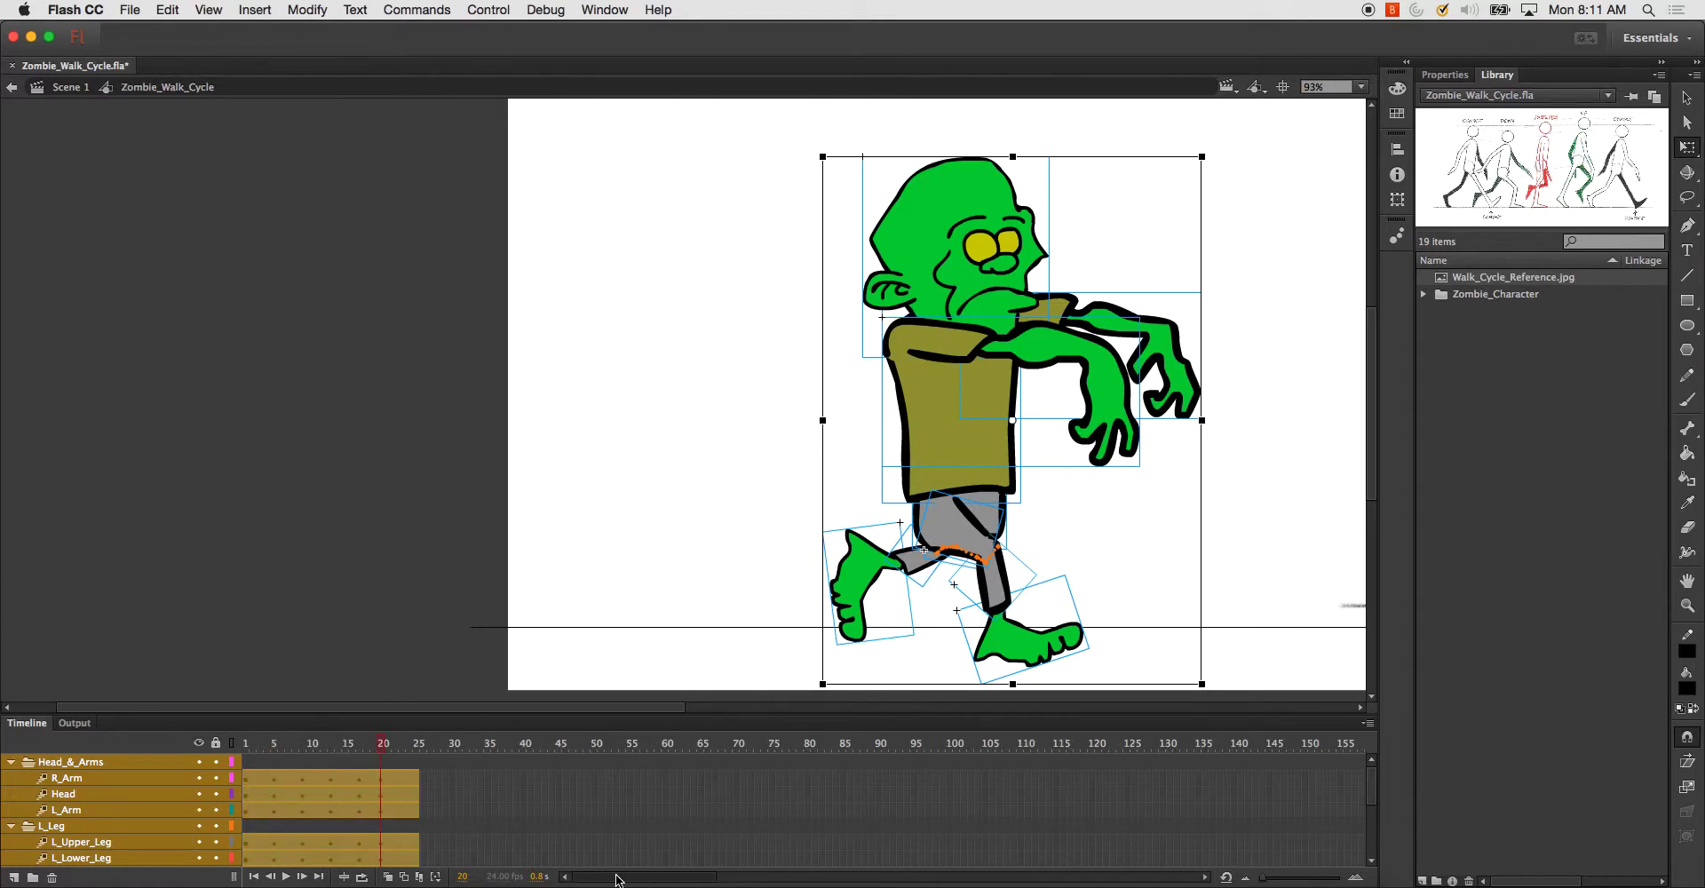
- Move the character layers' keyframes from frame 20 to frame 21
drag(412, 743, 390, 845)
scroll(354, 832, right, 3)
scroll(354, 832, down, 4)
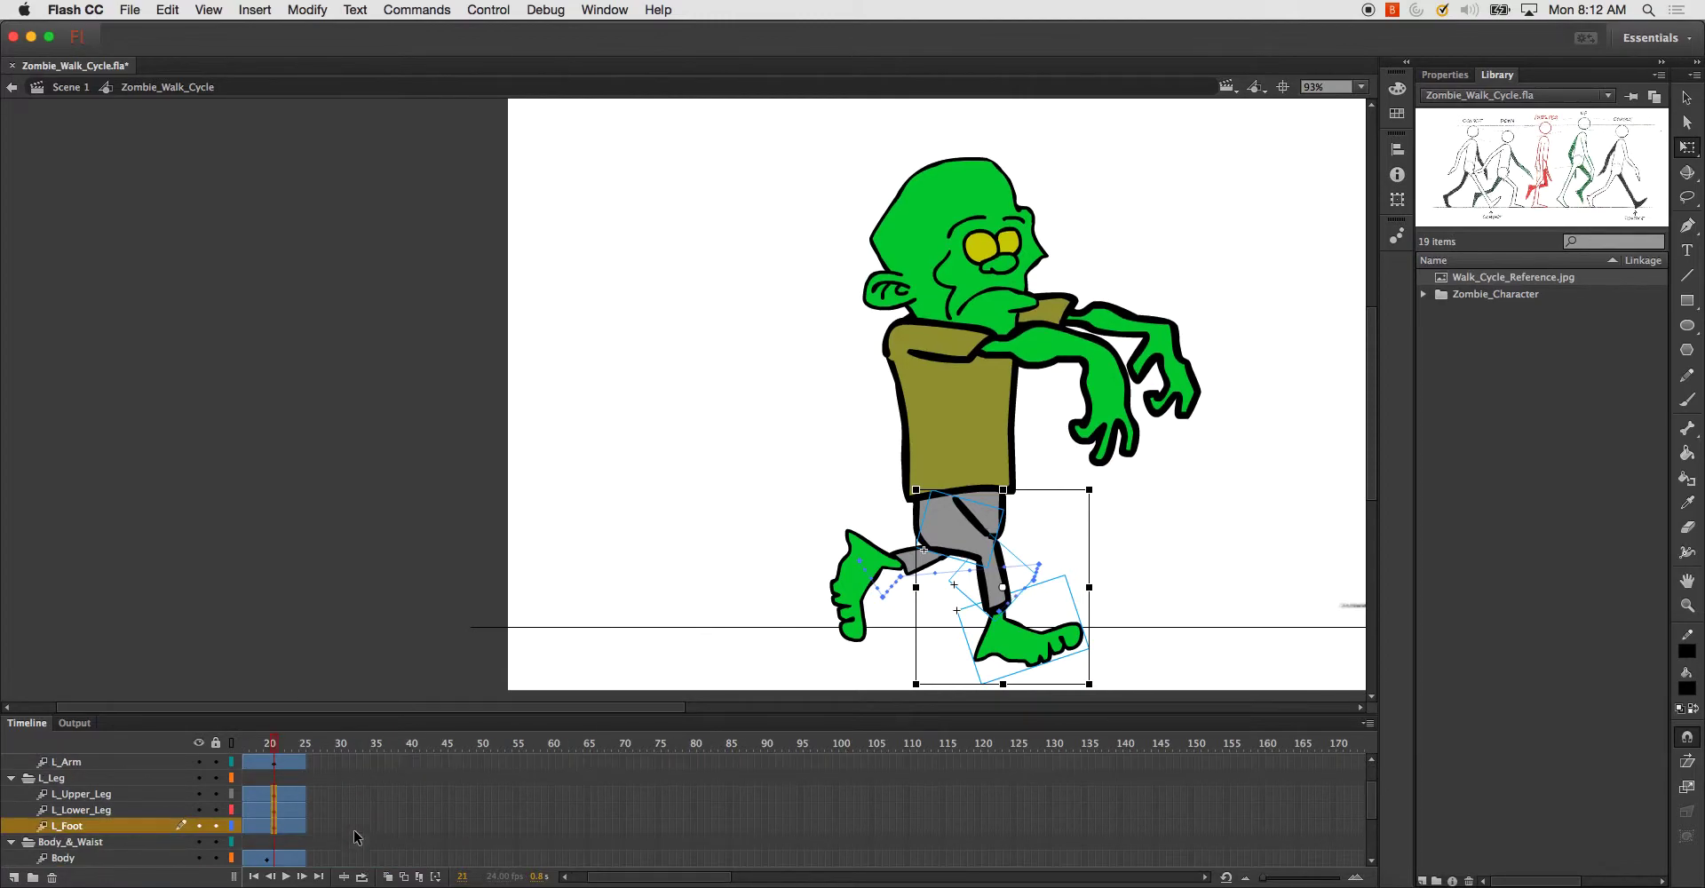
mouse_move(266, 809)
mouse_down()
mouse_move(265, 823)
mouse_move(275, 809)
mouse_up()
scroll(272, 826, down, 4)
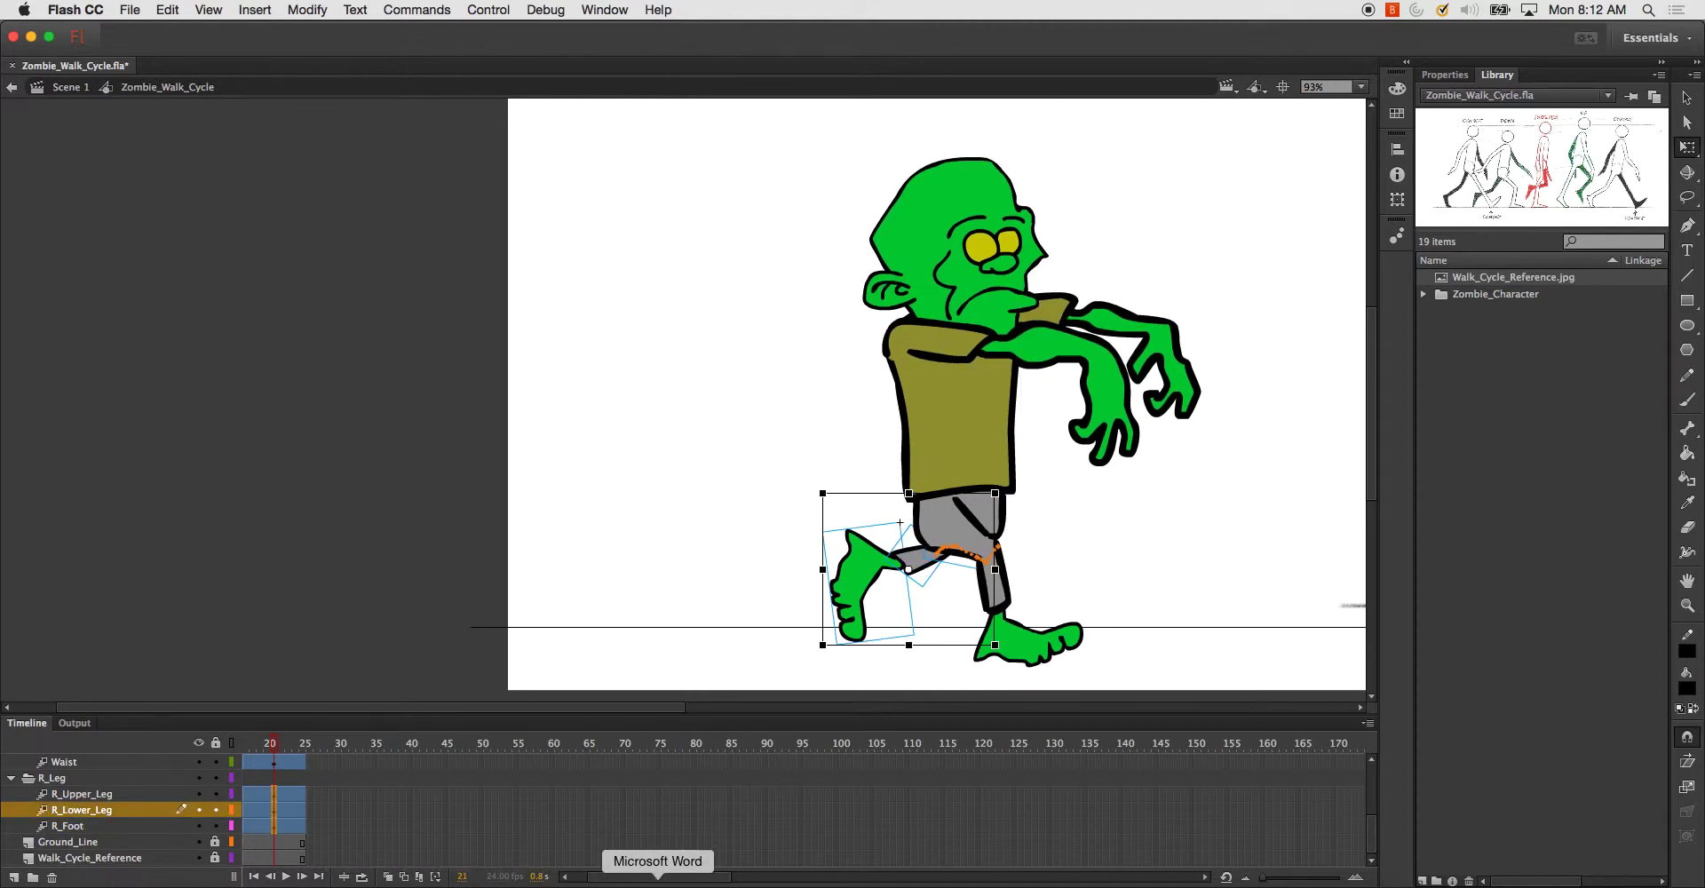
scroll(391, 844, left, 3)
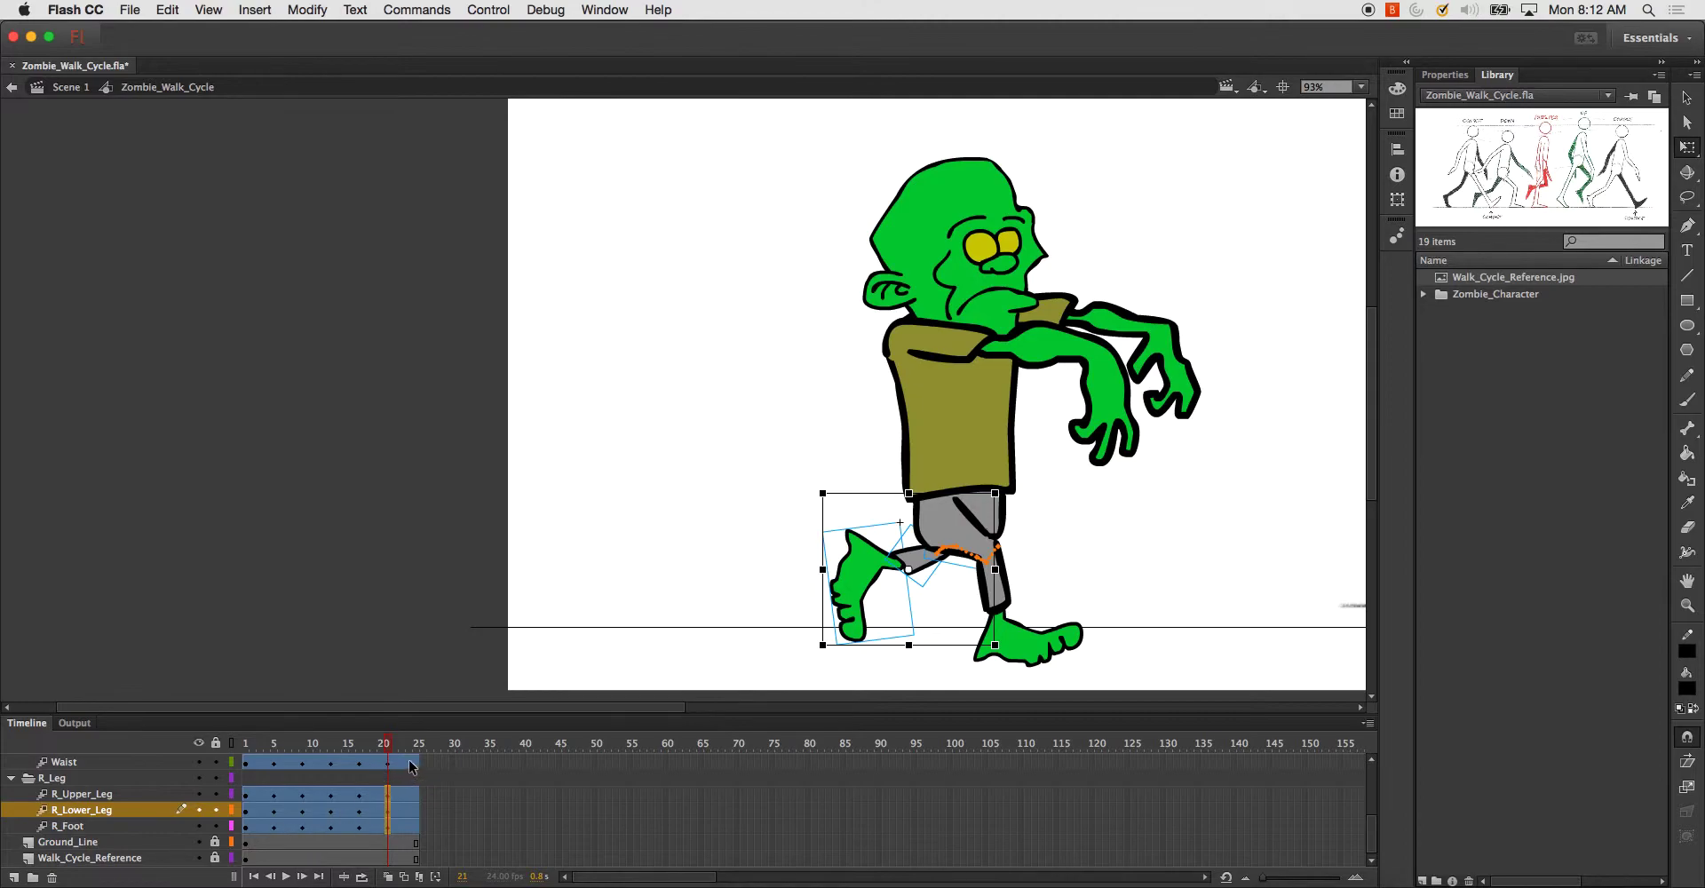
- Go to frame 25, select all the character's layers and move the whole zombie up slightly
scroll(384, 808, up, 5)
drag(386, 744, 421, 783)
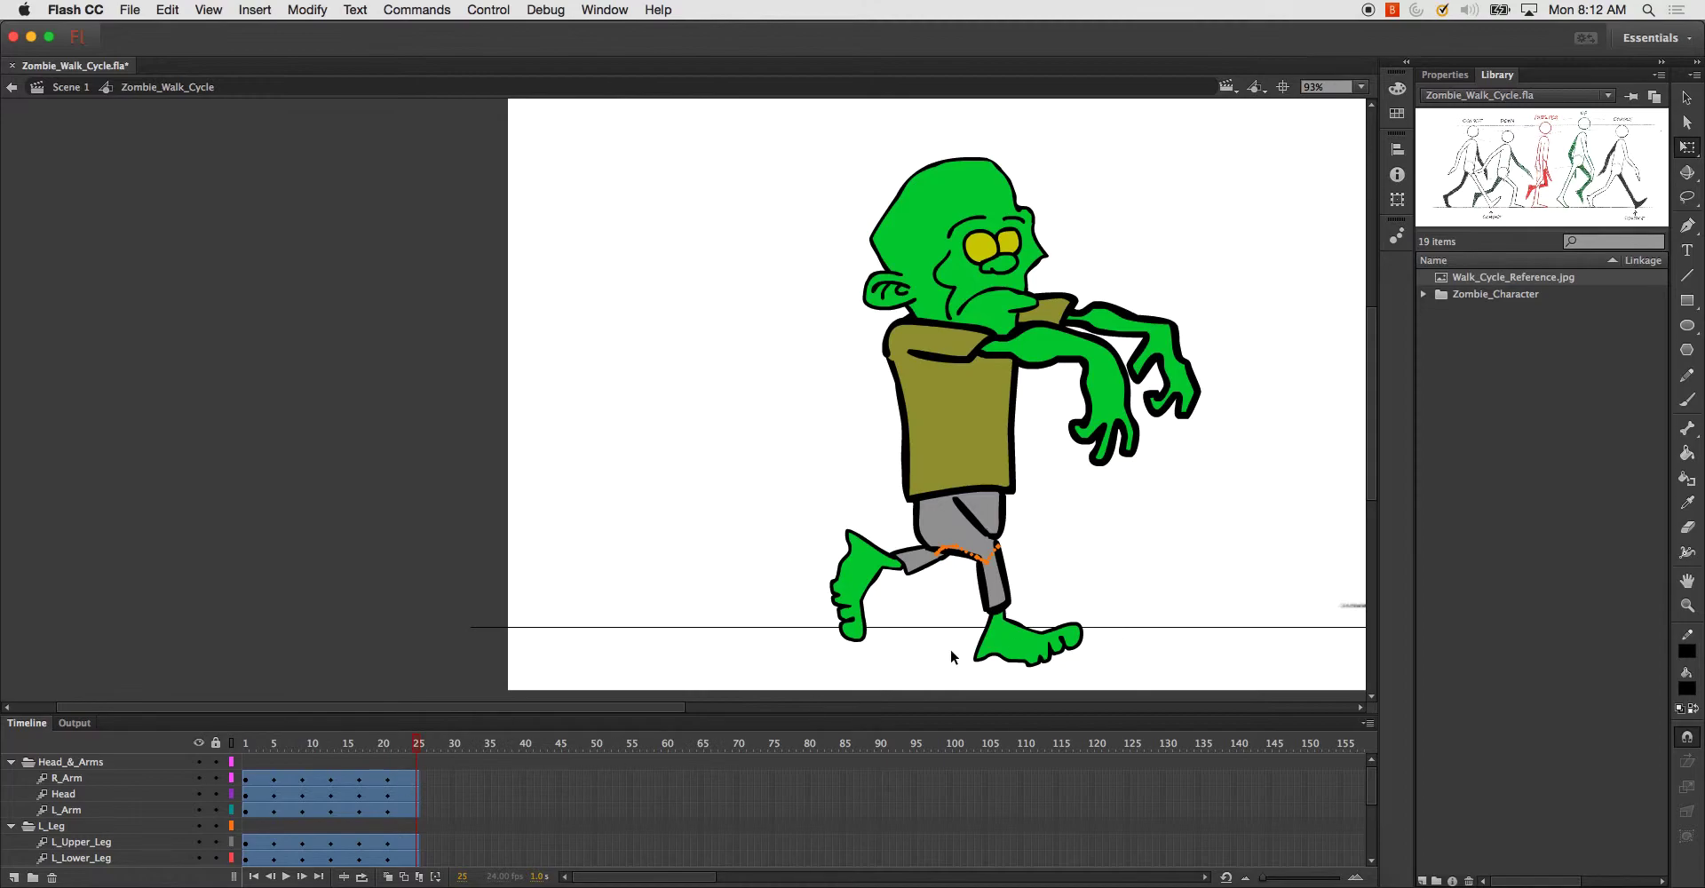
drag(519, 708, 934, 726)
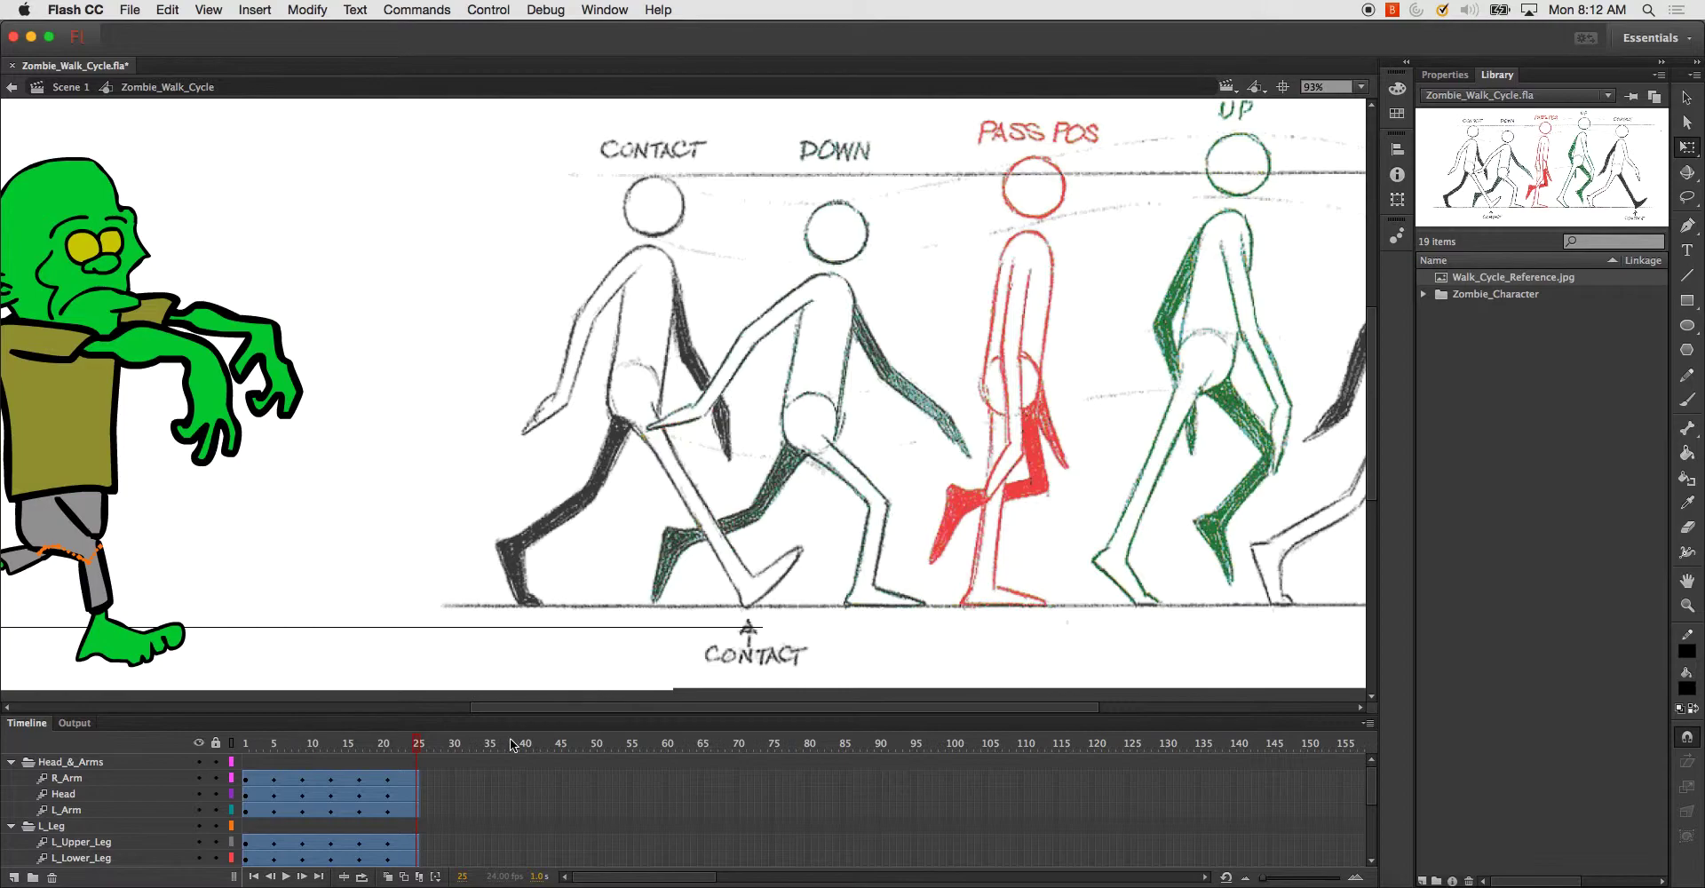
drag(540, 707, 394, 717)
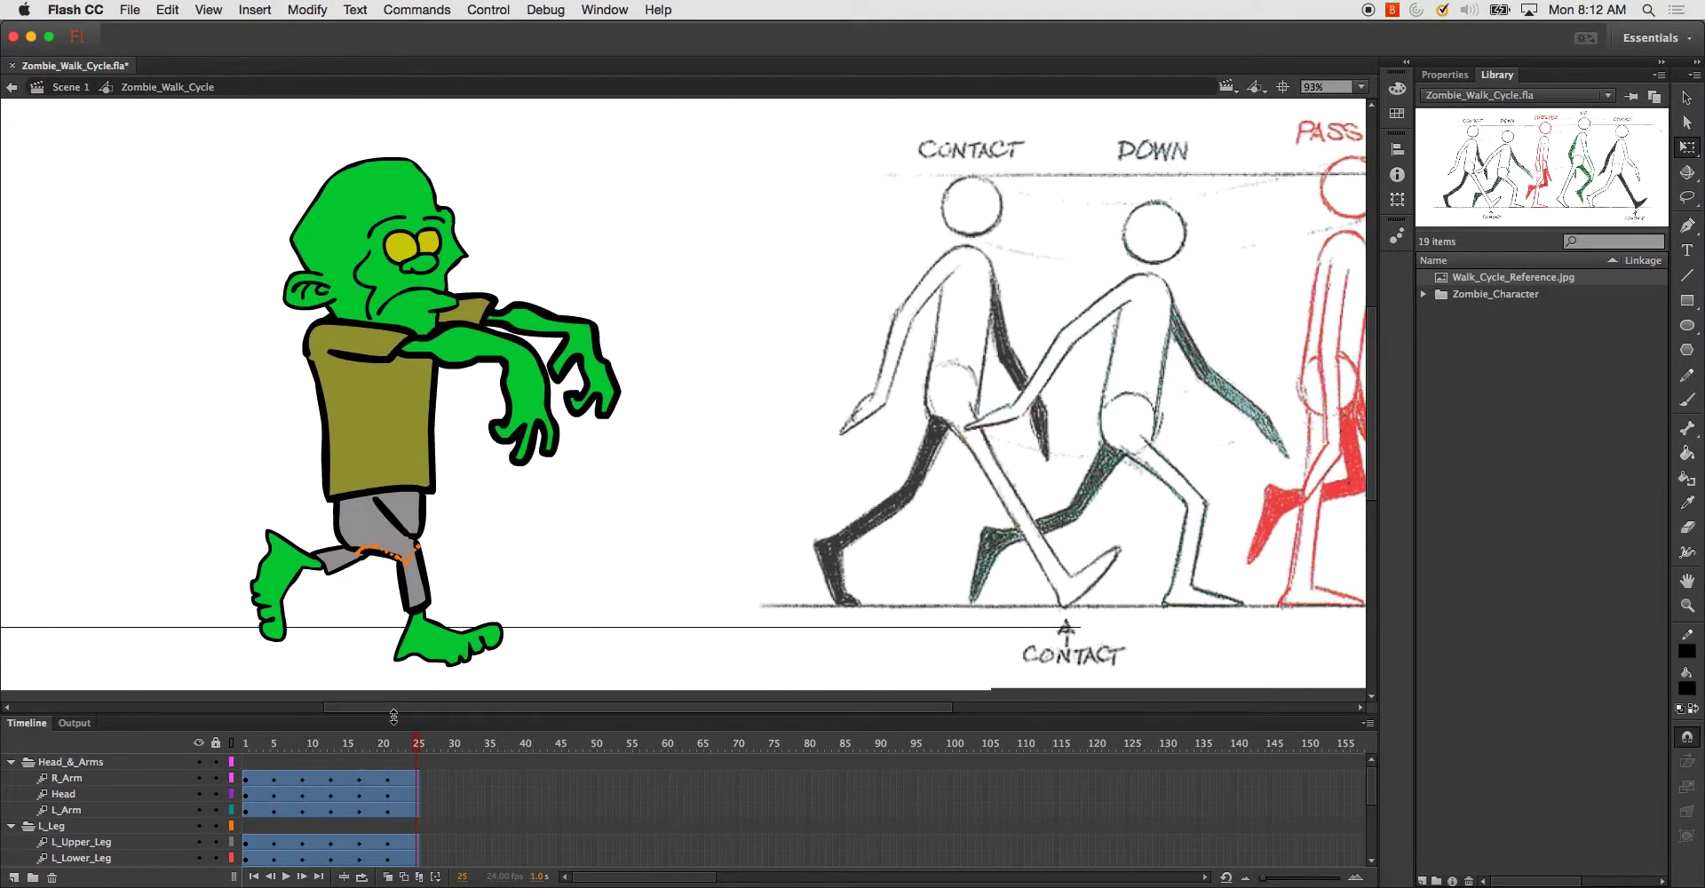
click(100, 765)
scroll(88, 803, down, 10)
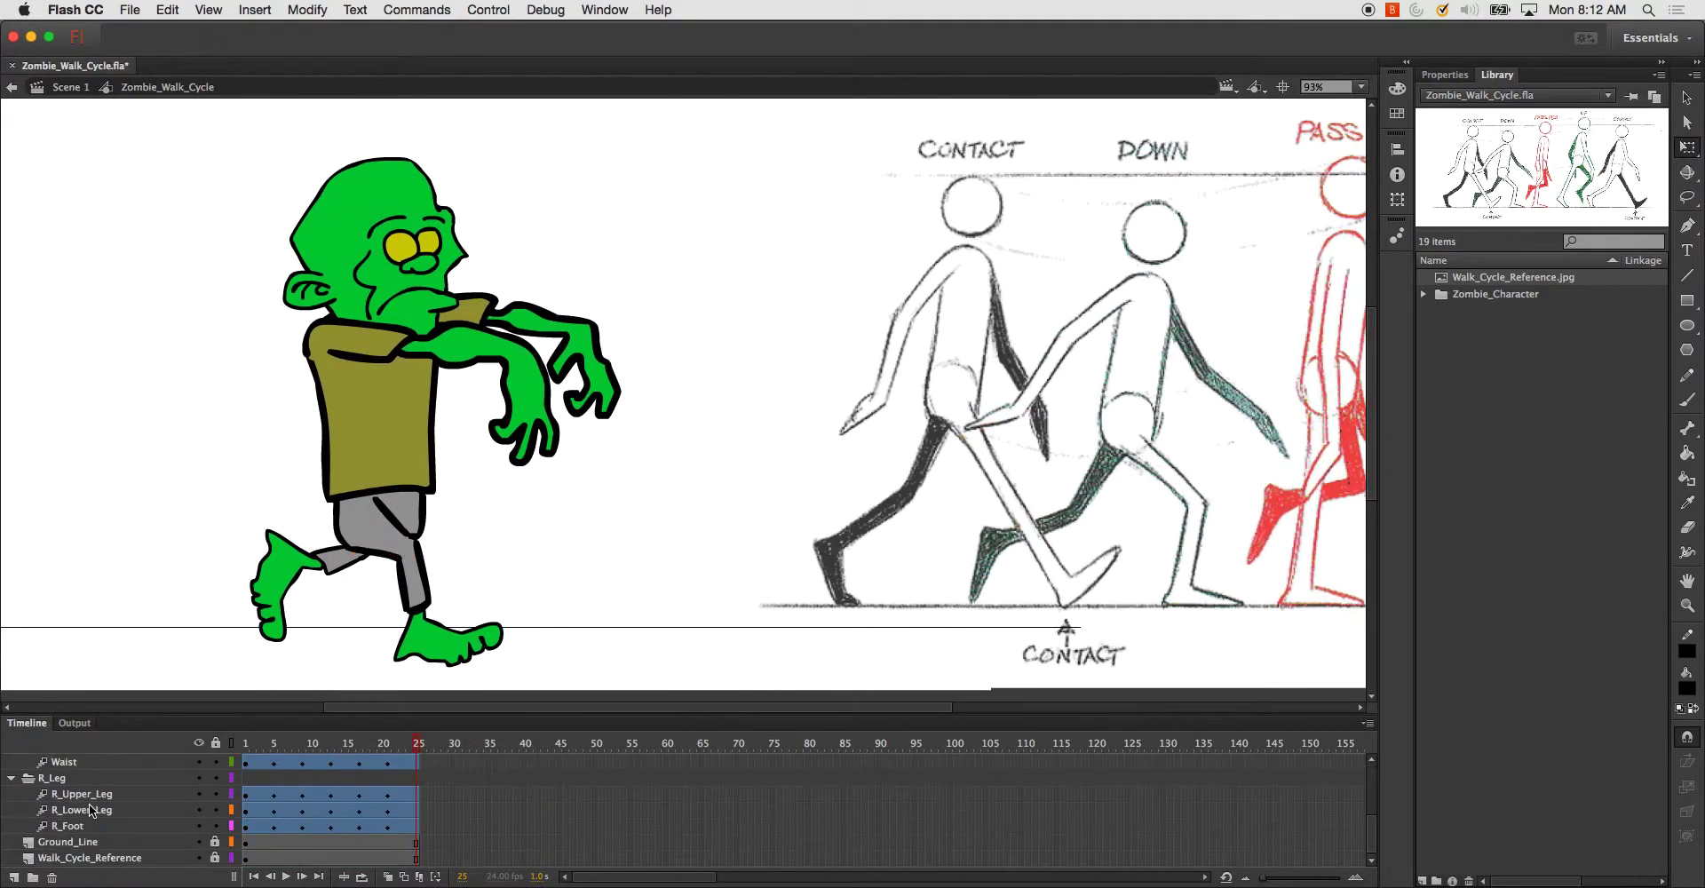
shift+click(90, 829)
drag(398, 437, 398, 416)
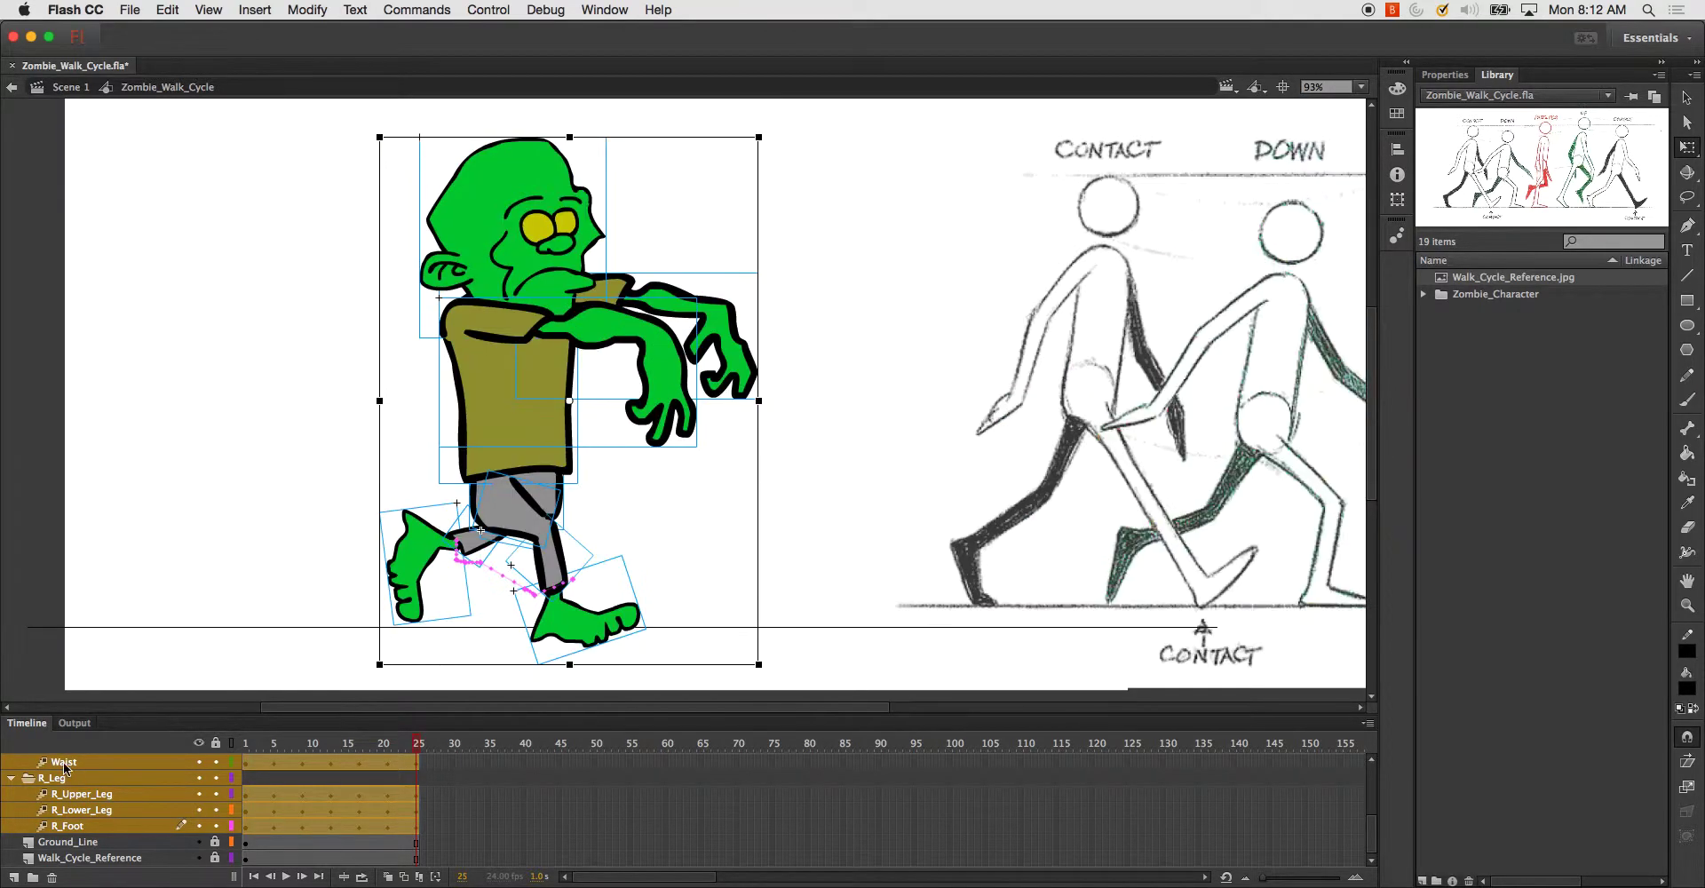
- Rotate the whole right leg forward about the hip at frame 25
click(99, 797)
shift+click(100, 825)
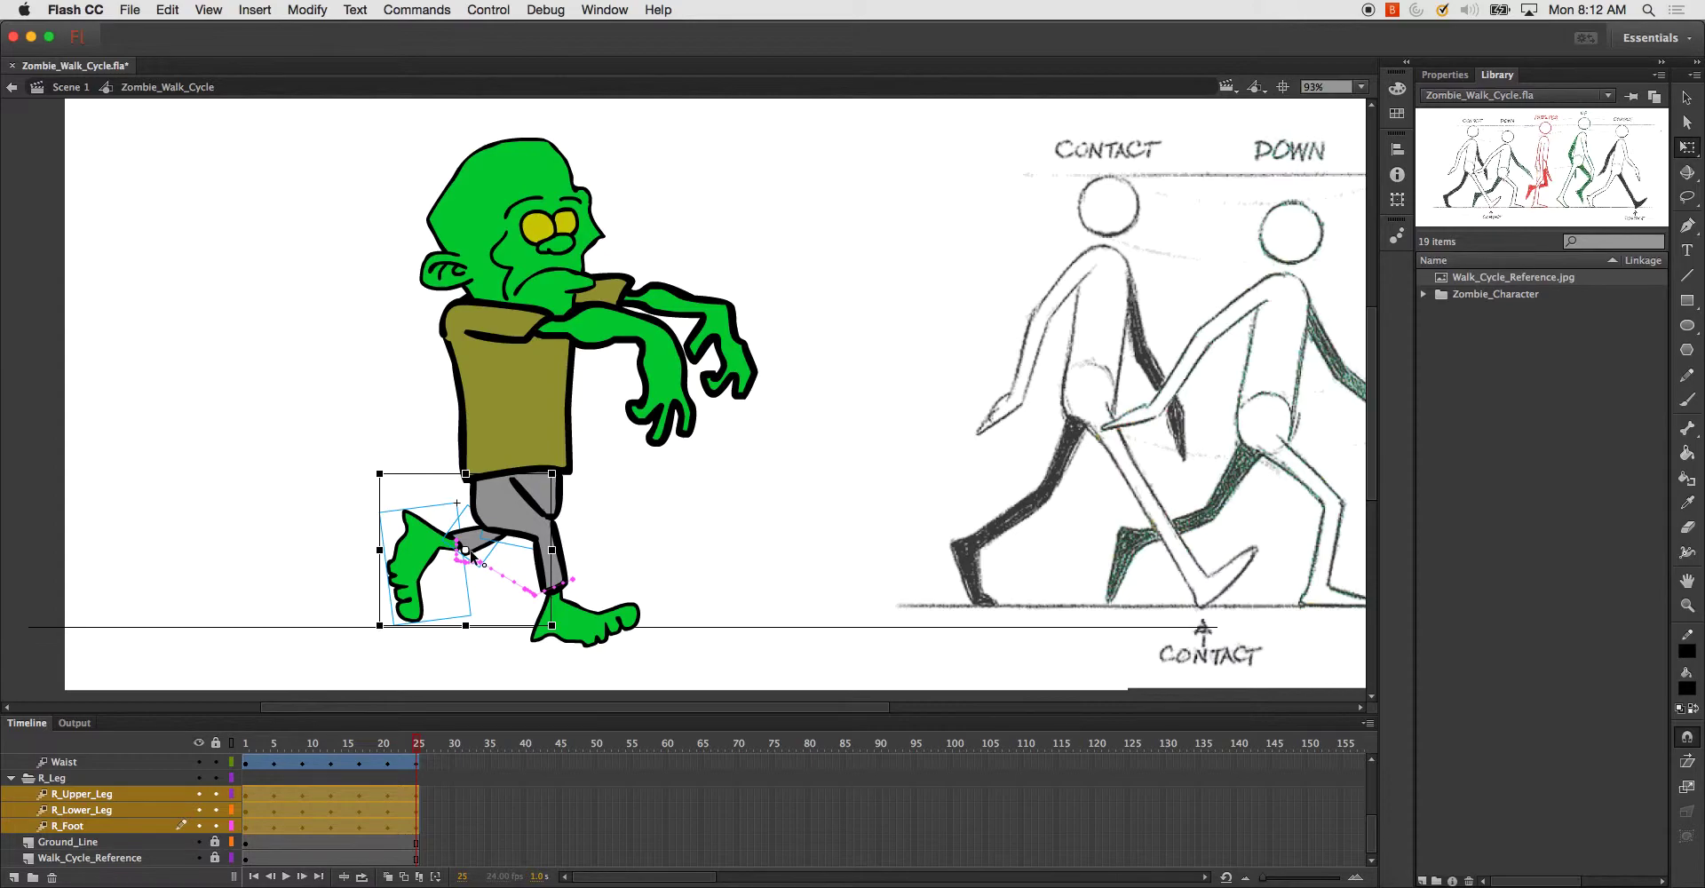
drag(466, 551, 511, 483)
- Rotate the right lower leg and foot backward about the knee at frame 25, bending the leg
click(94, 825)
shift+click(96, 810)
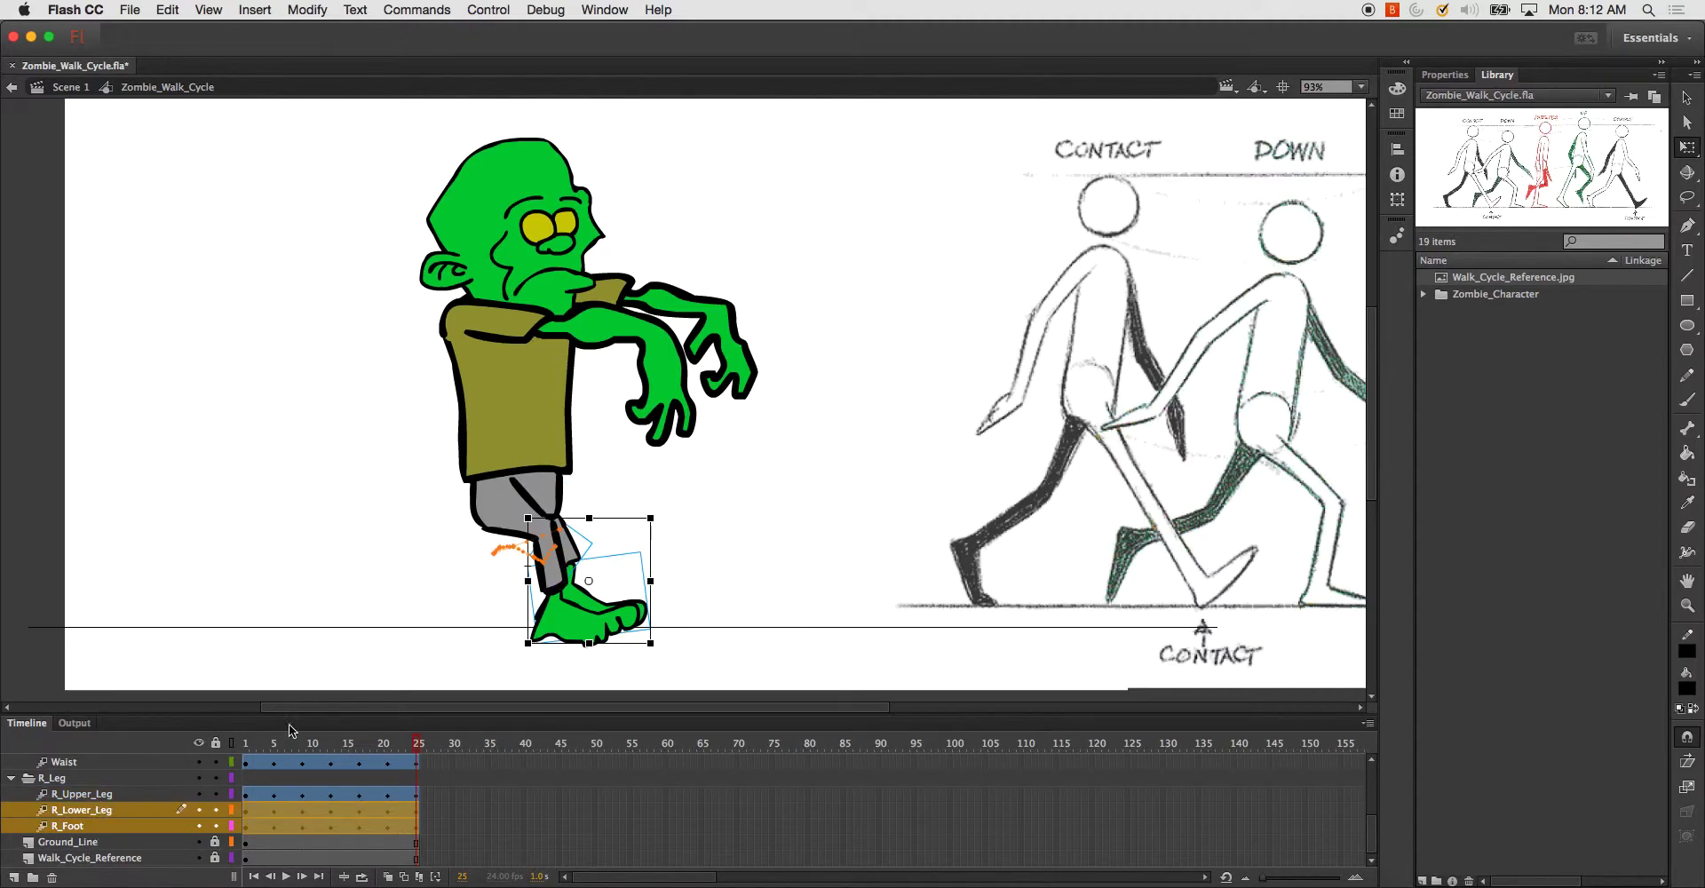
drag(588, 584, 558, 529)
drag(668, 519, 608, 586)
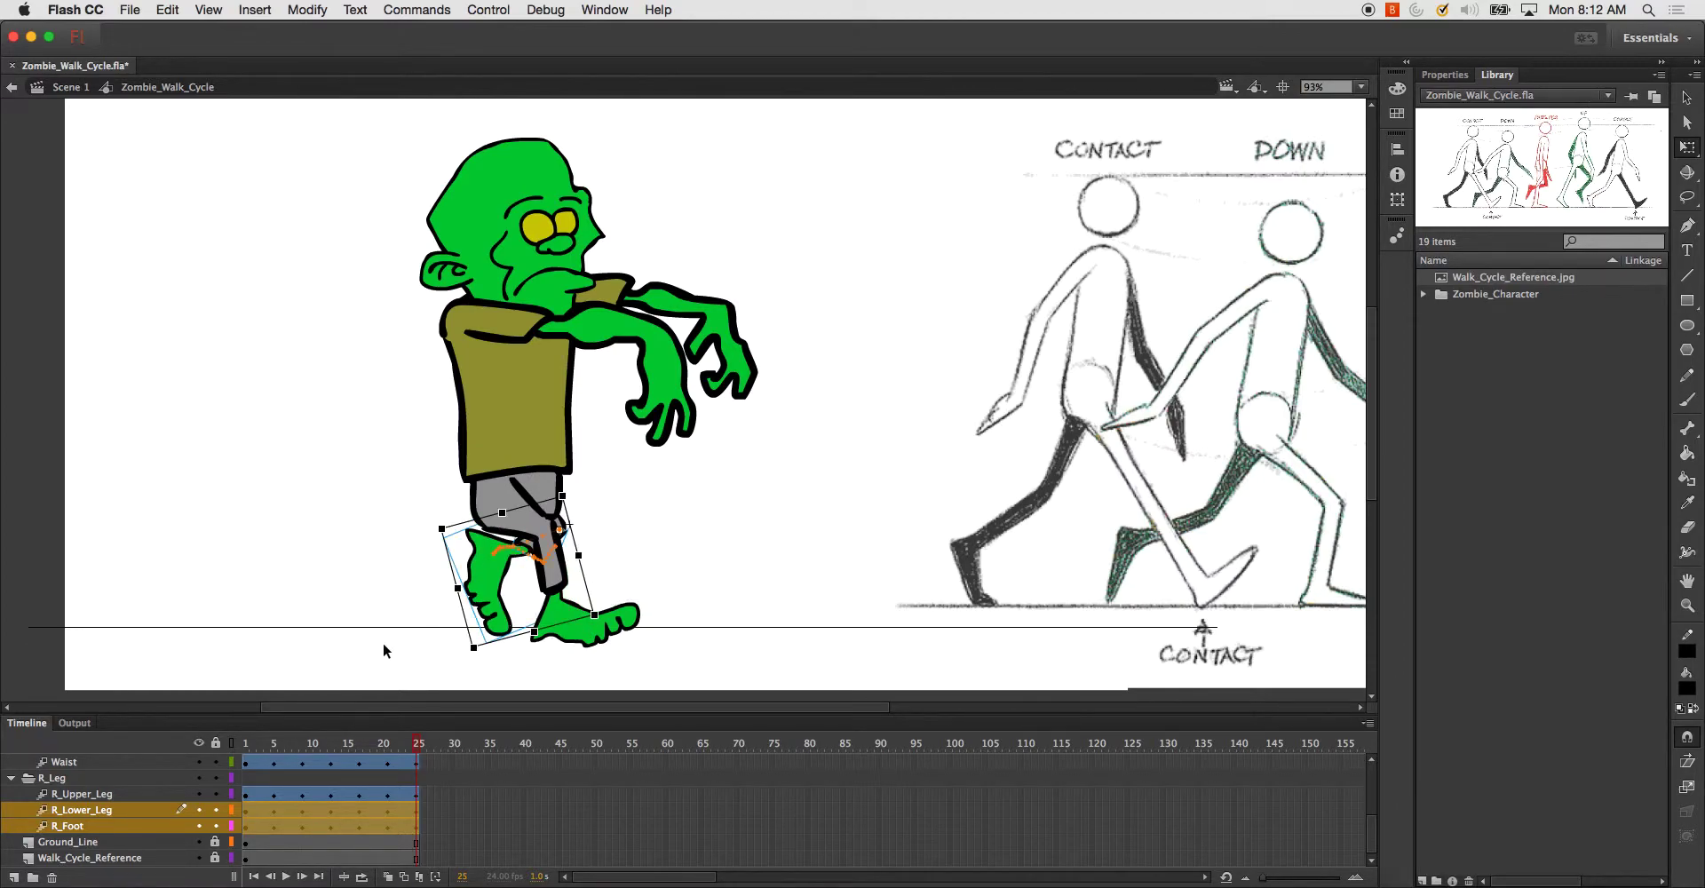
- Rotate the right foot slightly backward about the ankle at frame 25
click(120, 830)
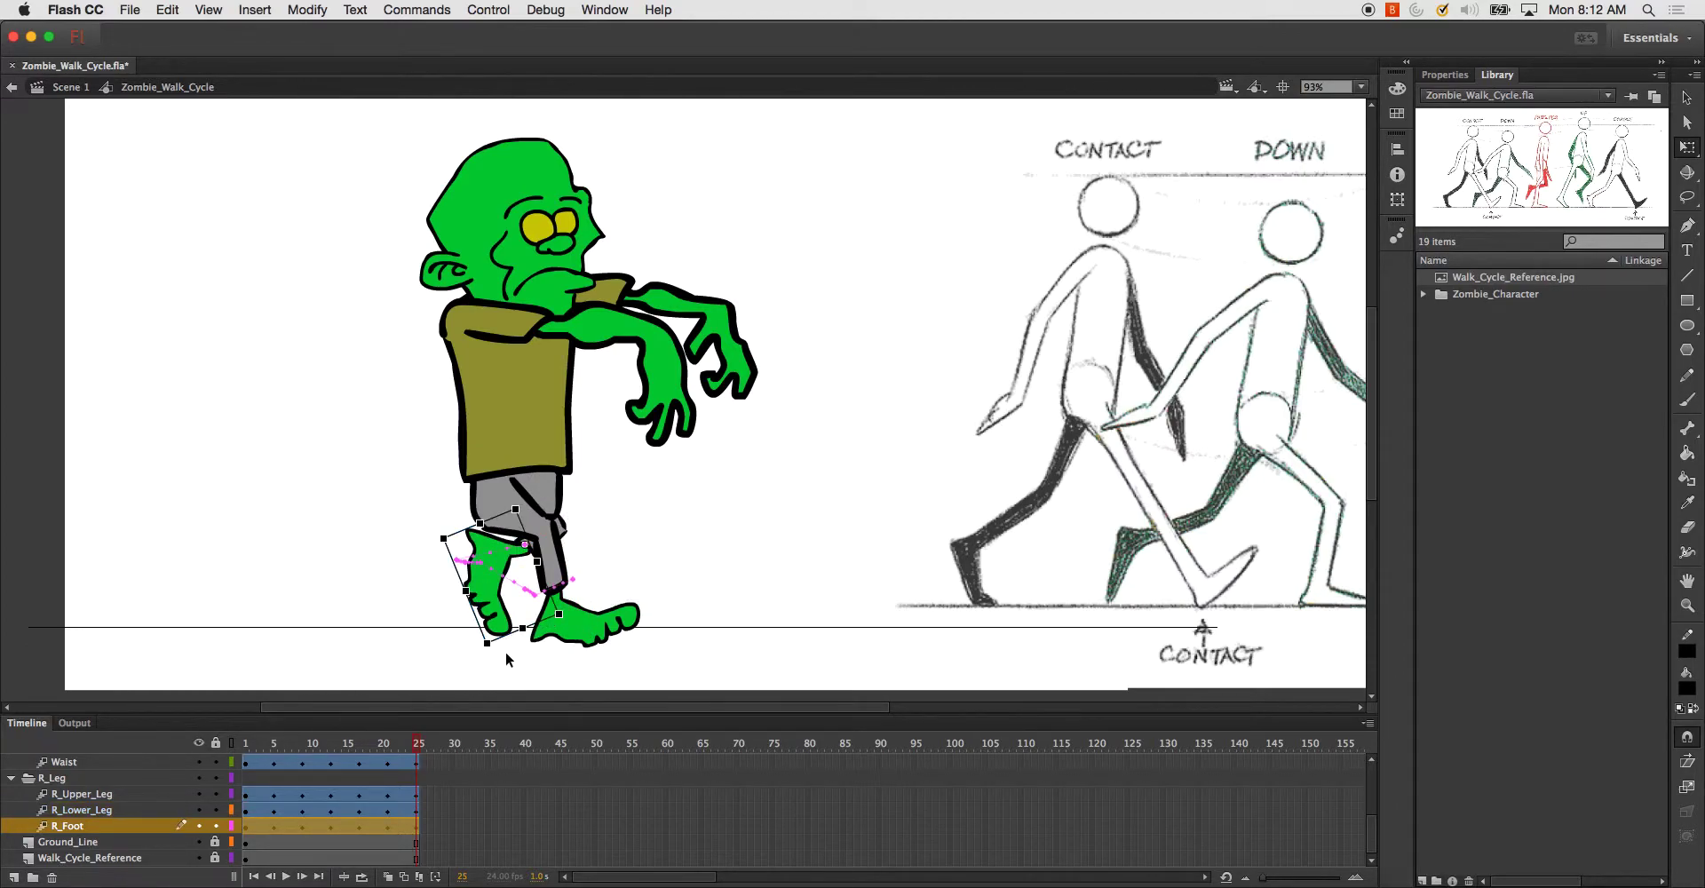
drag(489, 658, 479, 660)
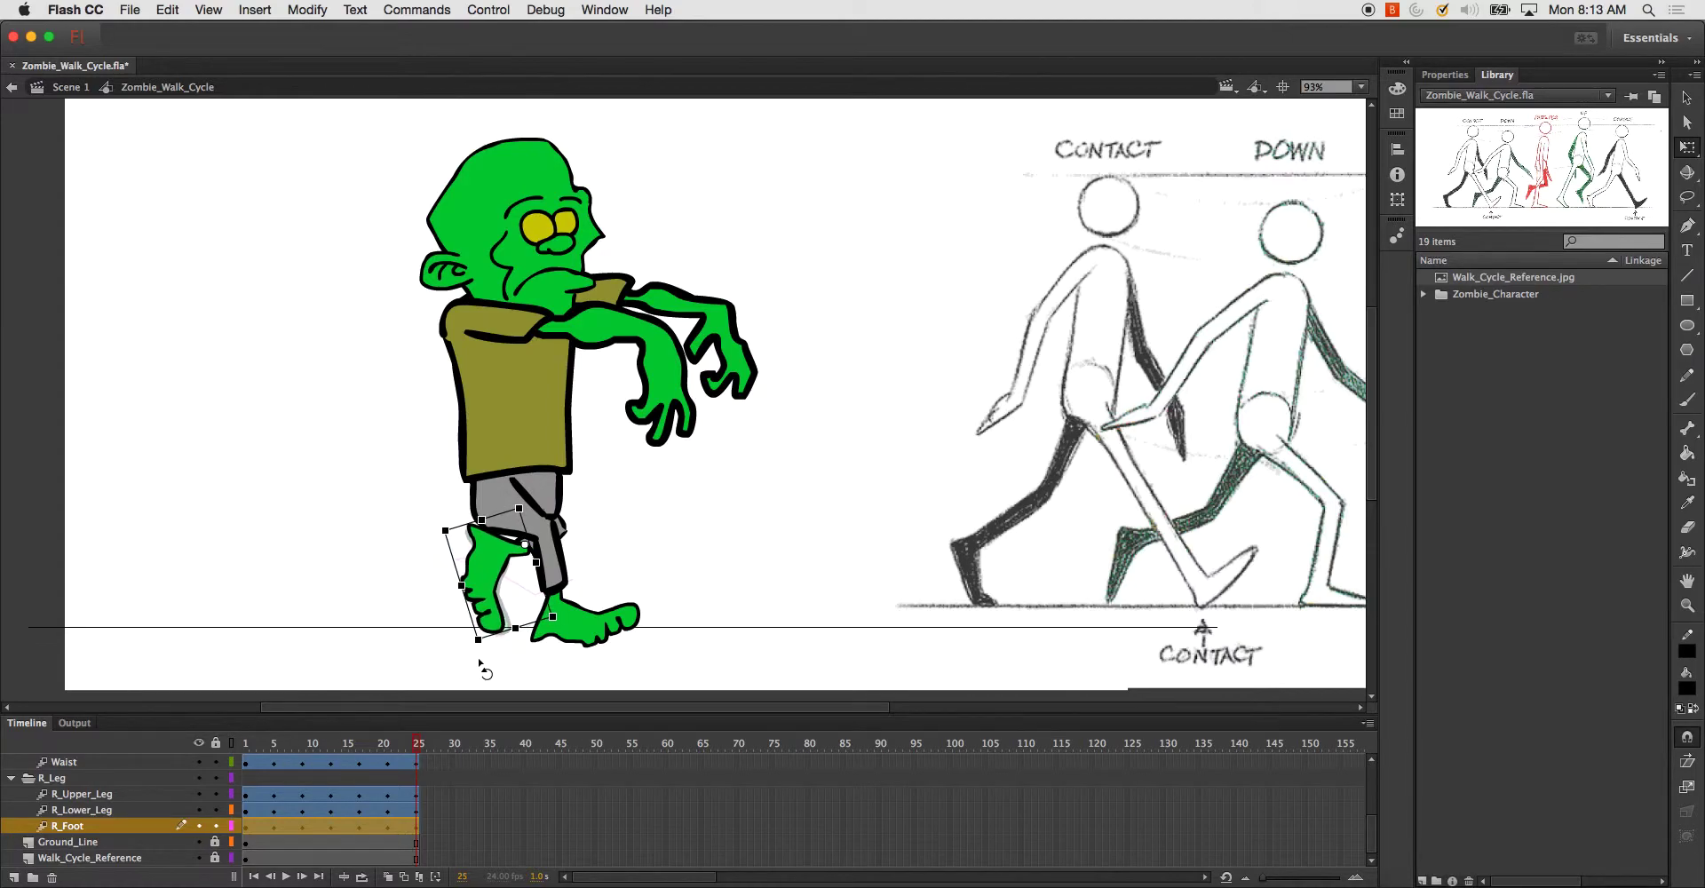
scroll(546, 647, left, 10)
scroll(59, 839, right, 4)
scroll(55, 820, up, 8)
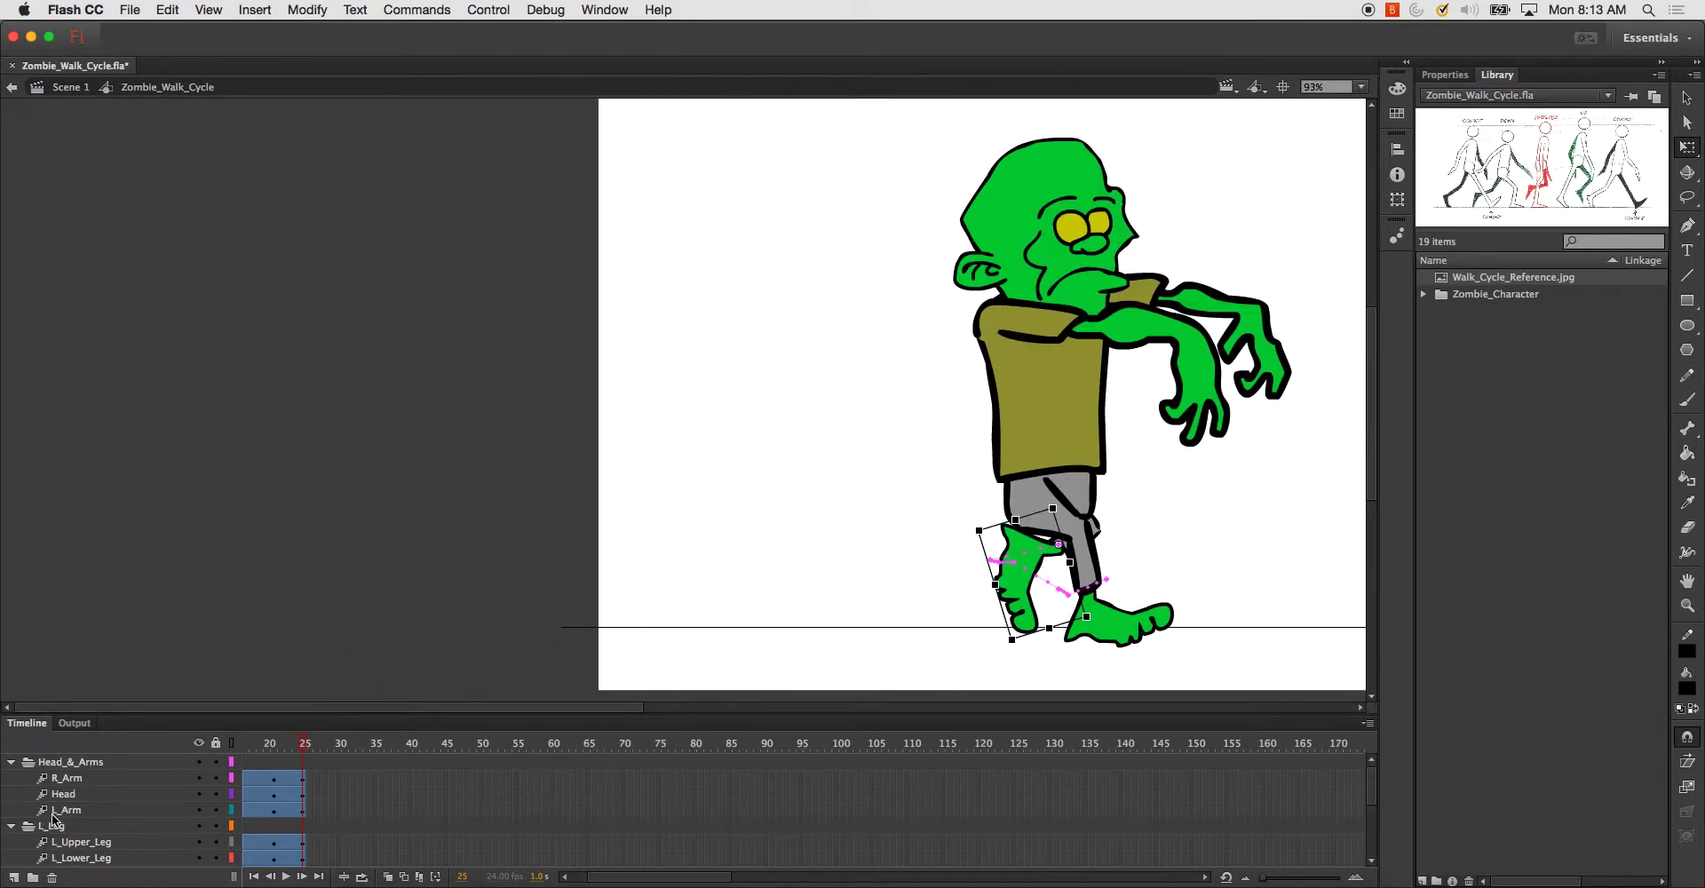
scroll(71, 842, down, 8)
click(74, 812)
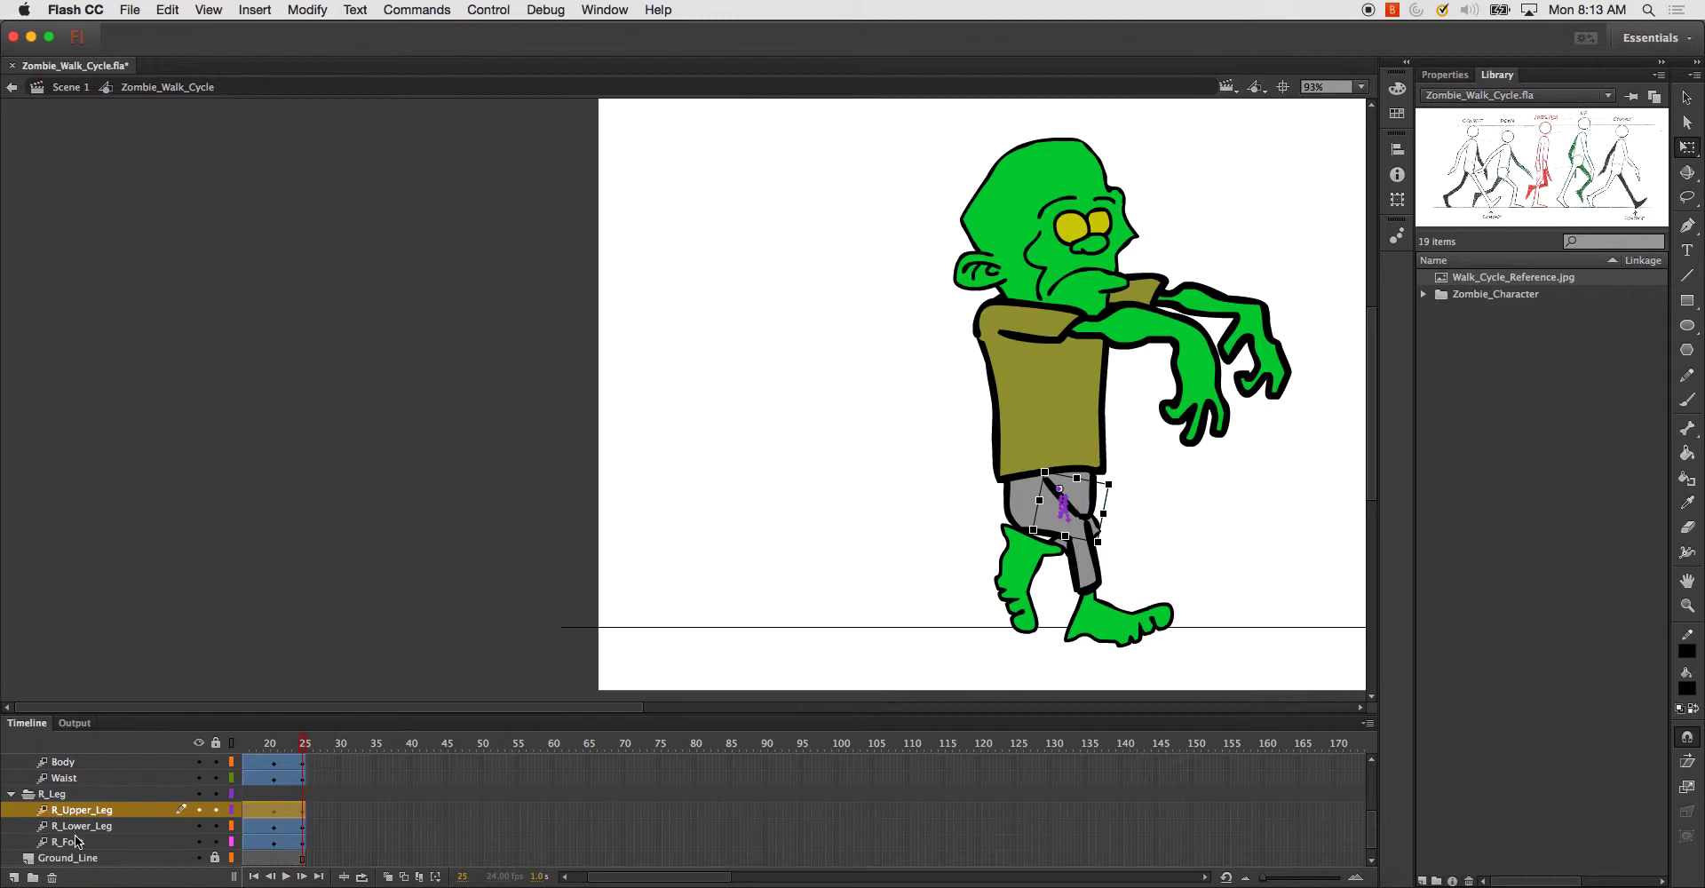
shift+click(78, 839)
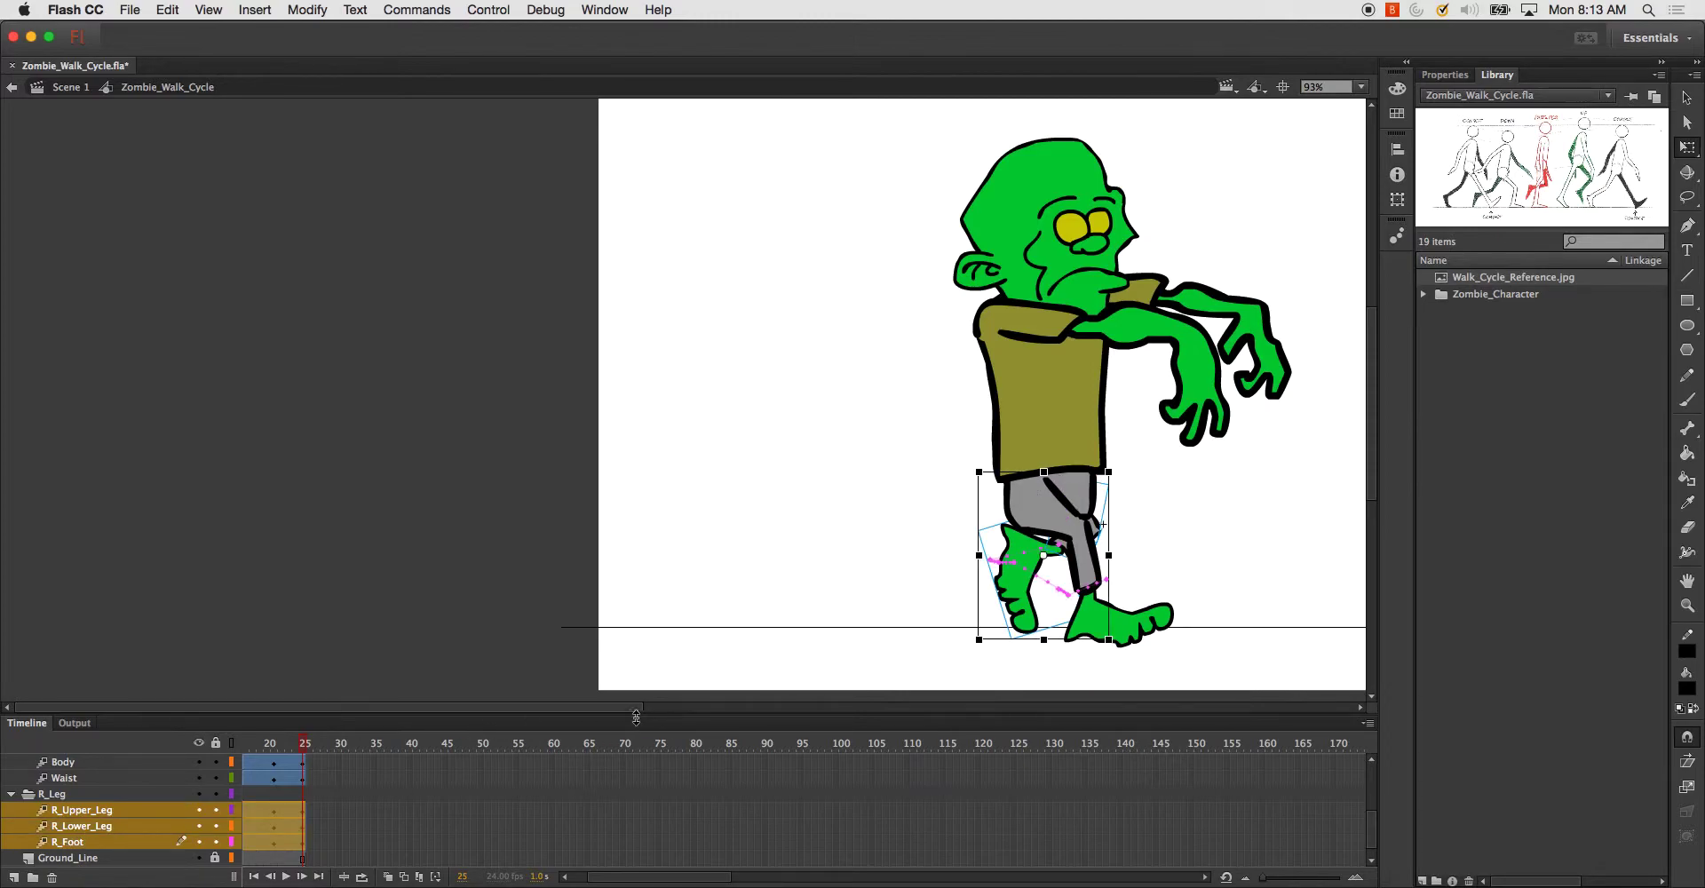
drag(611, 708, 742, 713)
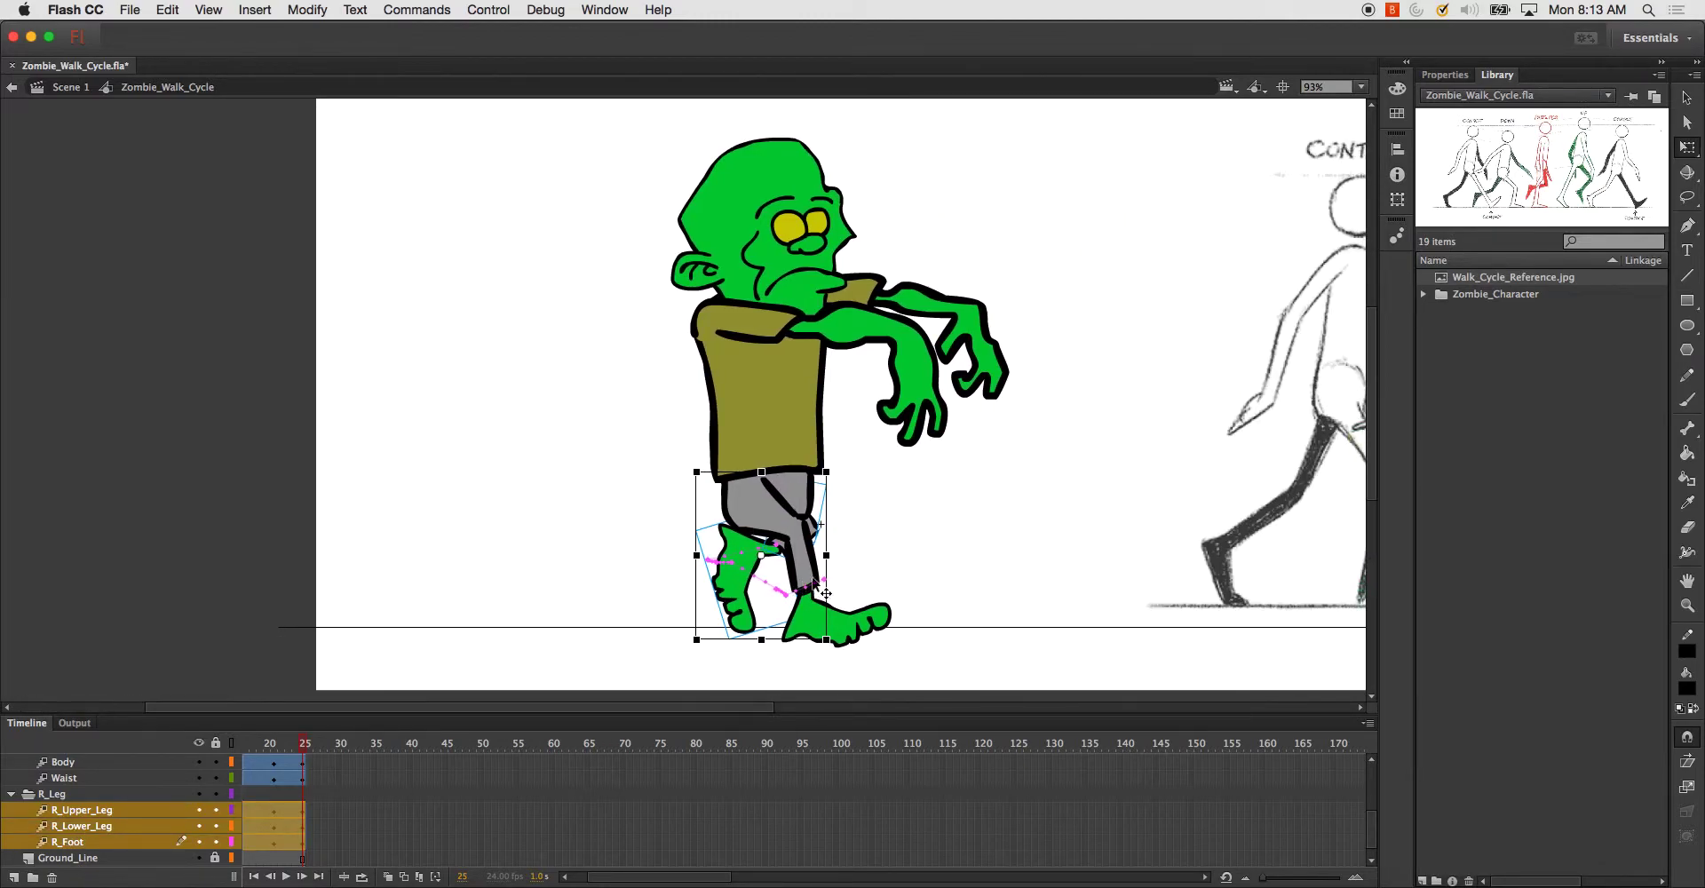
drag(763, 554, 842, 505)
key(super+z)
- Select all three left leg layers and rotate the whole left leg backward about the hip at frame 25
scroll(139, 799, up, 6)
scroll(139, 799, right, 3)
scroll(69, 793, down, 1)
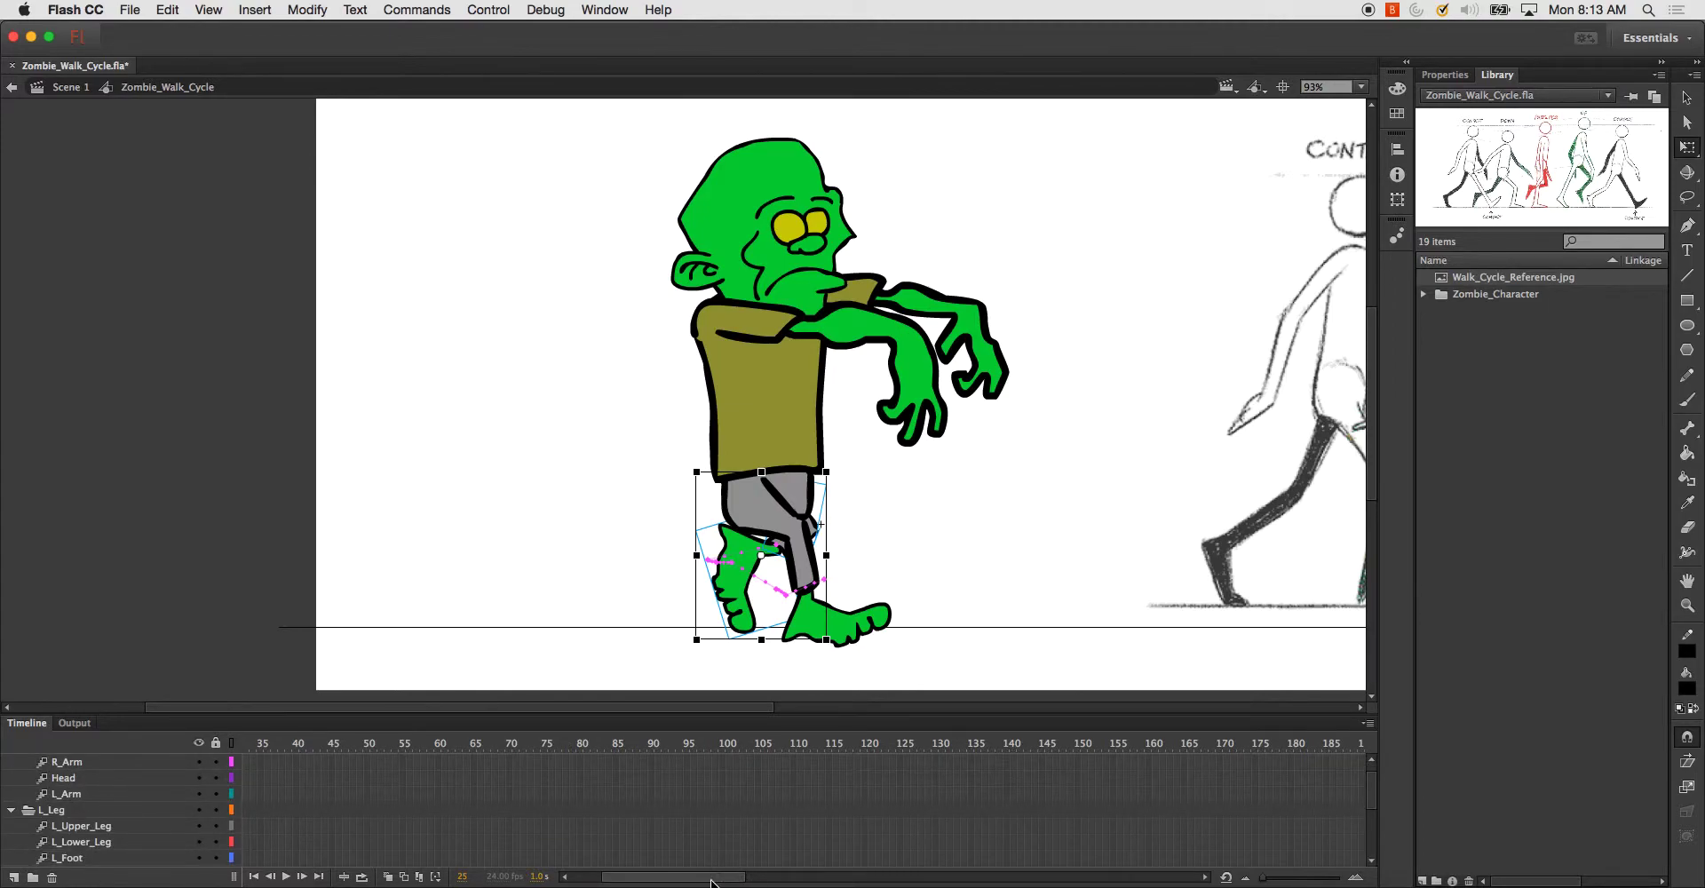
drag(710, 880, 611, 881)
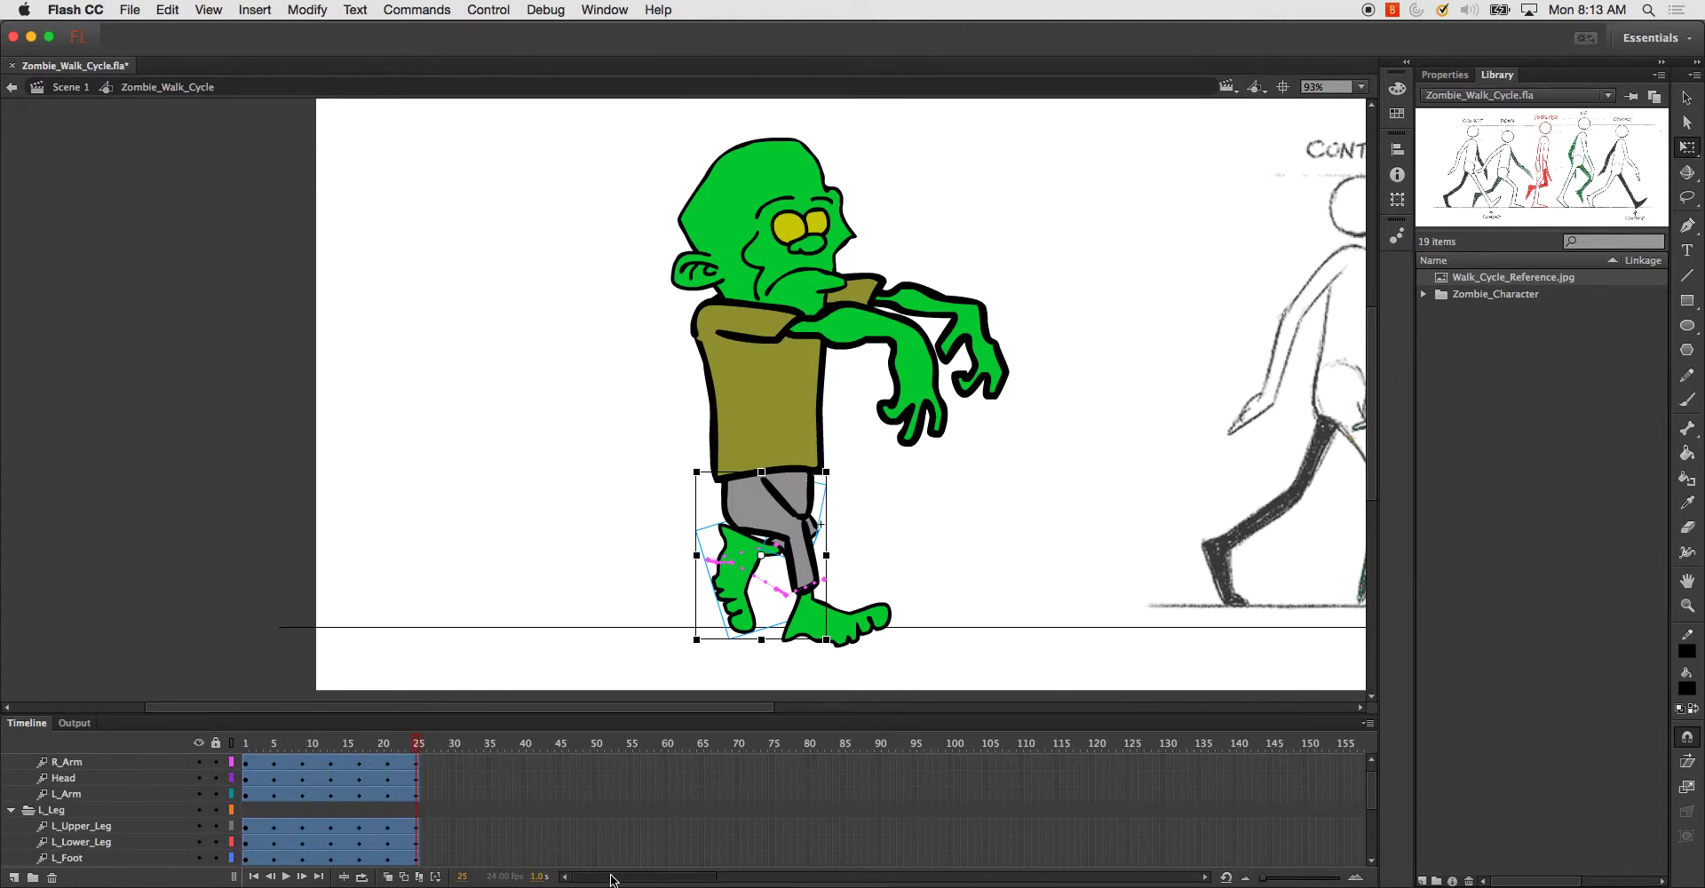
click(82, 841)
click(81, 858)
shift+click(88, 826)
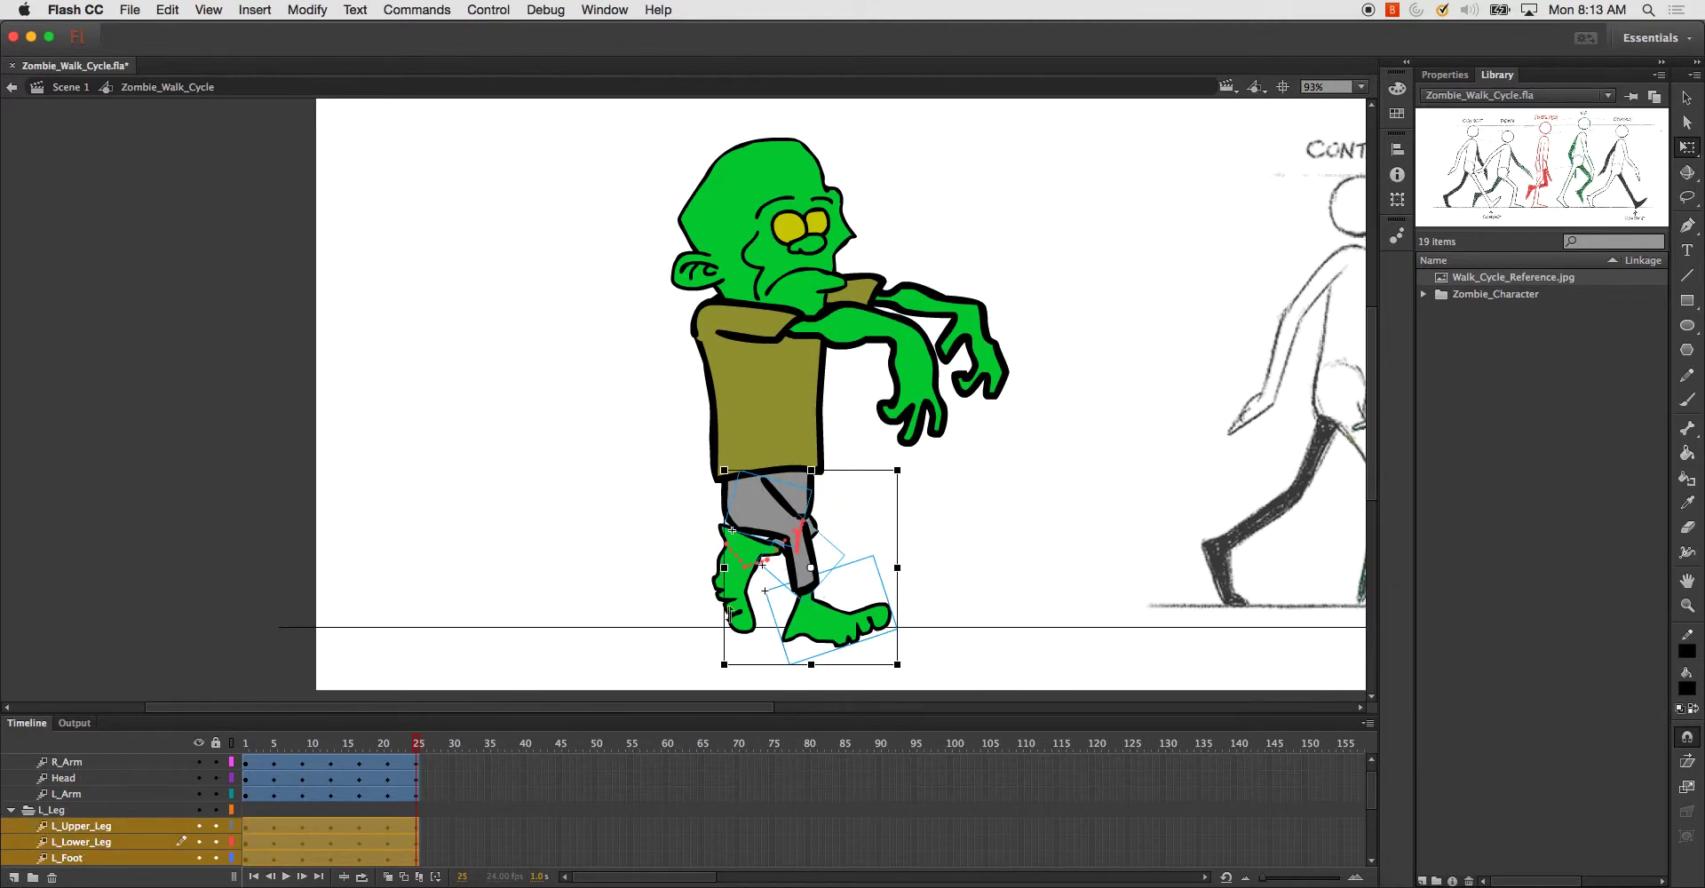
drag(752, 526, 744, 502)
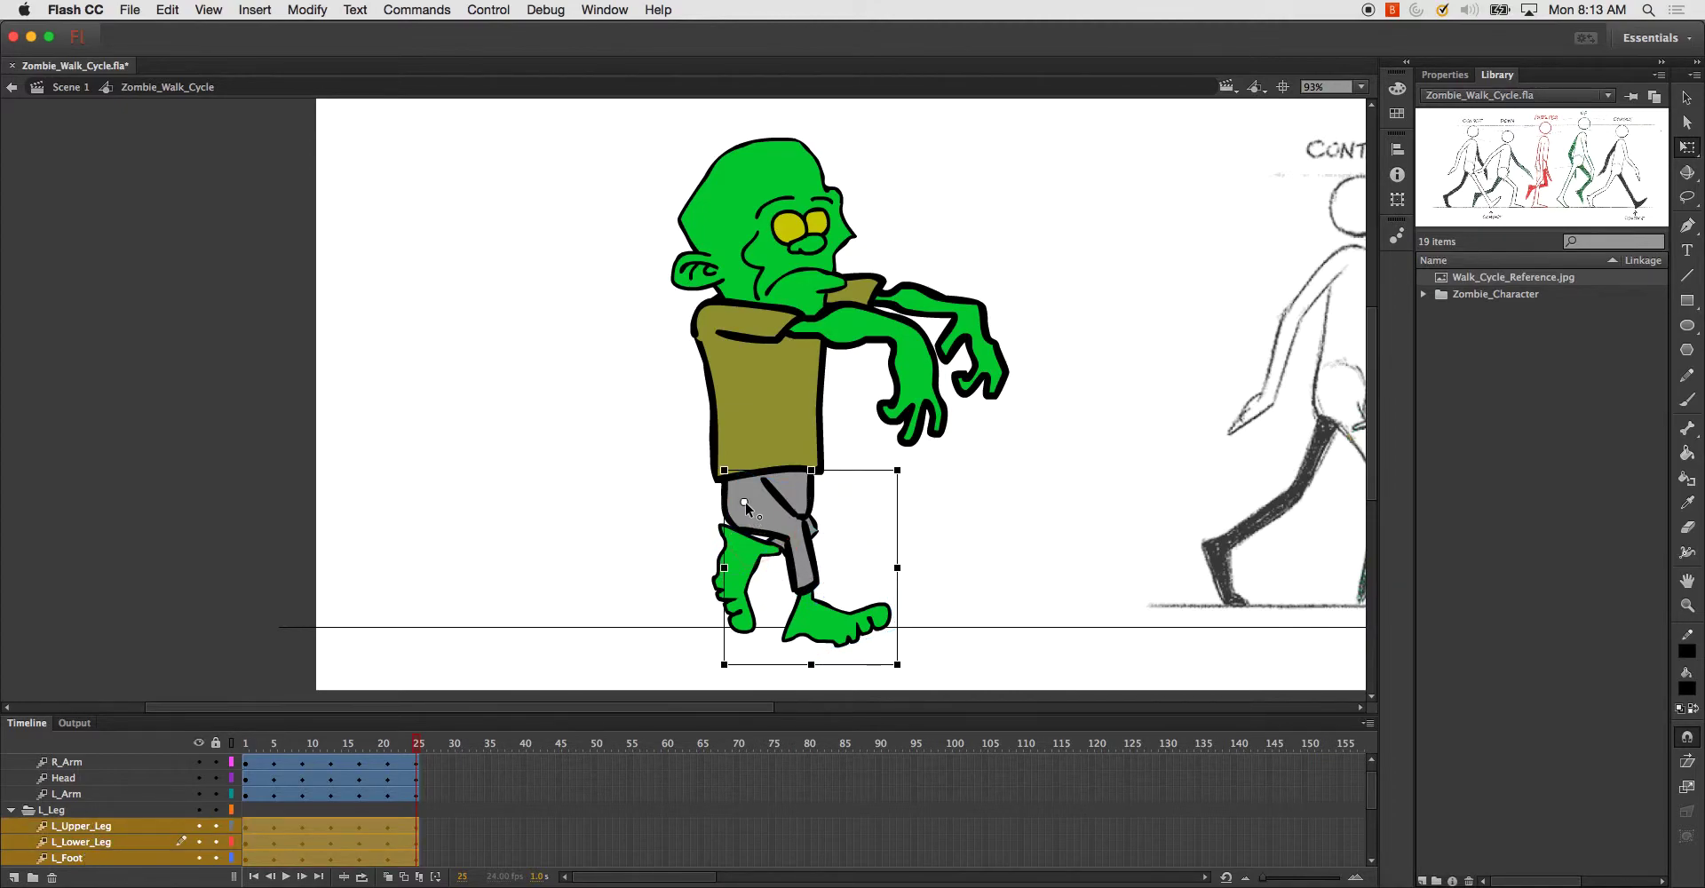
drag(912, 478, 902, 565)
- Rotate the left lower leg and foot forward about the knee at frame 25, and tilt the foot's toes slightly upward
click(94, 842)
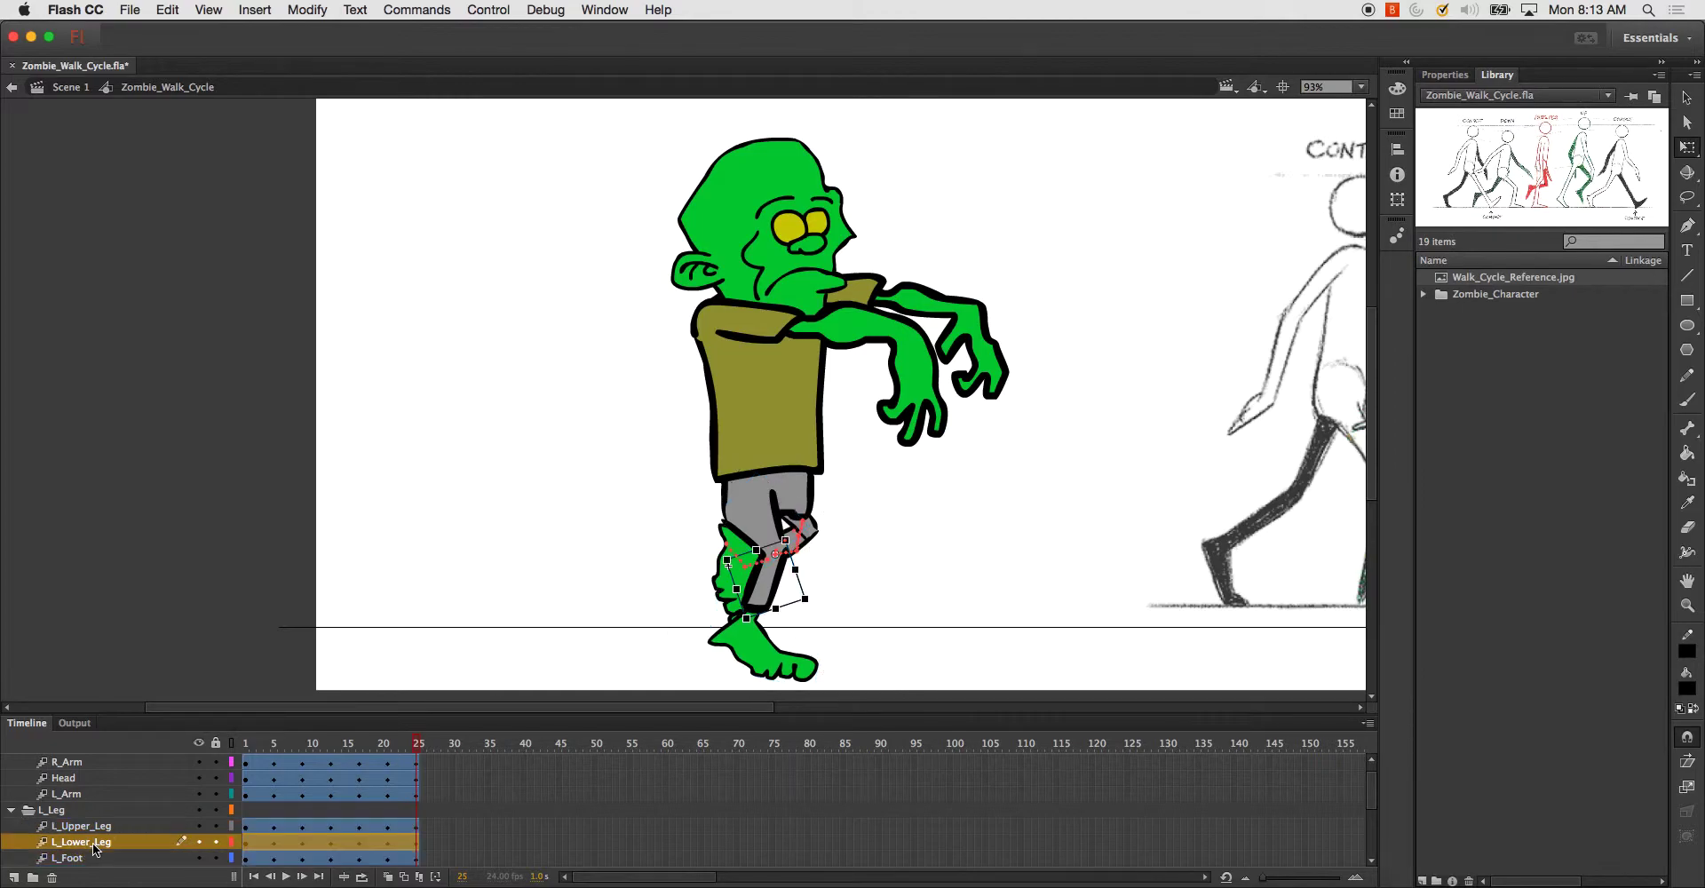
shift+click(93, 857)
drag(765, 614, 835, 534)
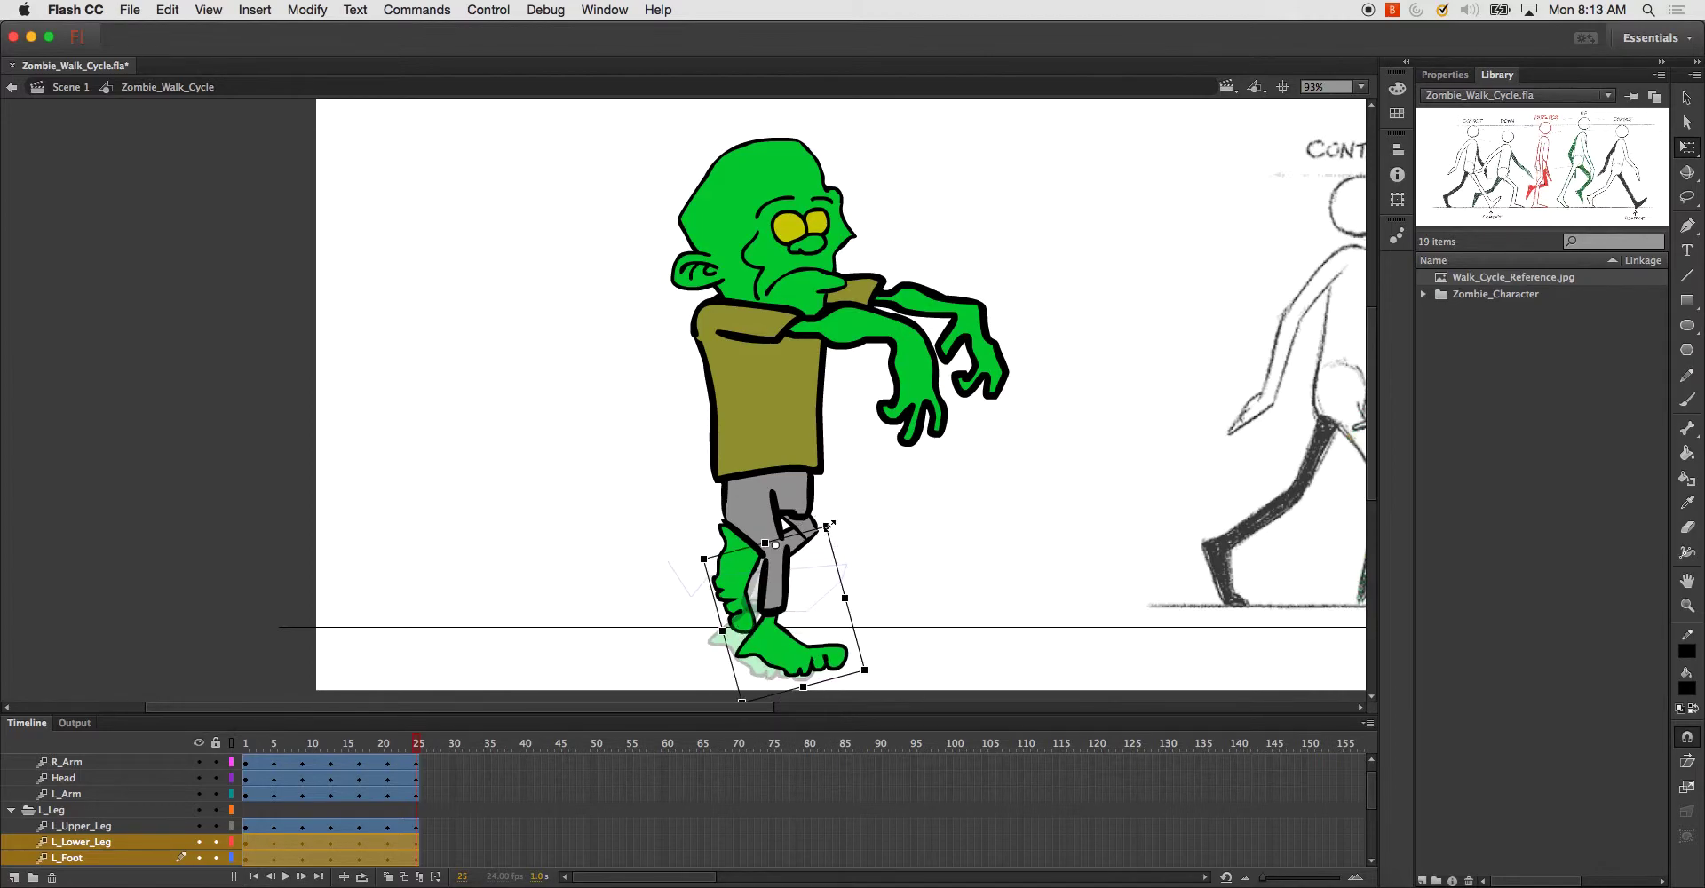
key(Up)
key(Up)
key(Left)
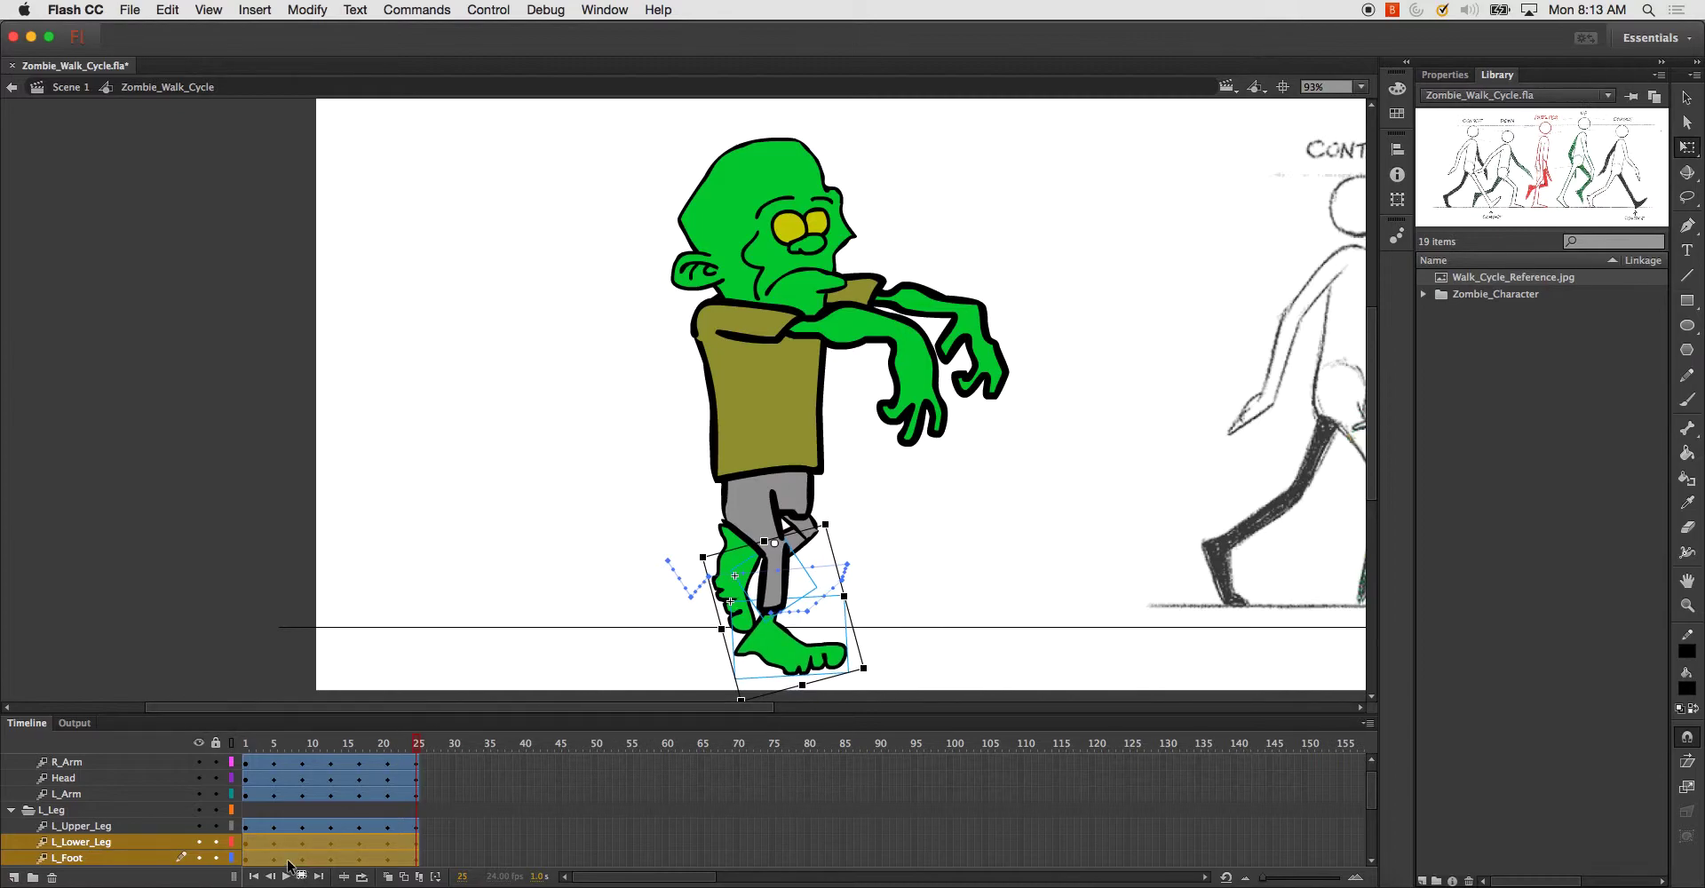
click(75, 860)
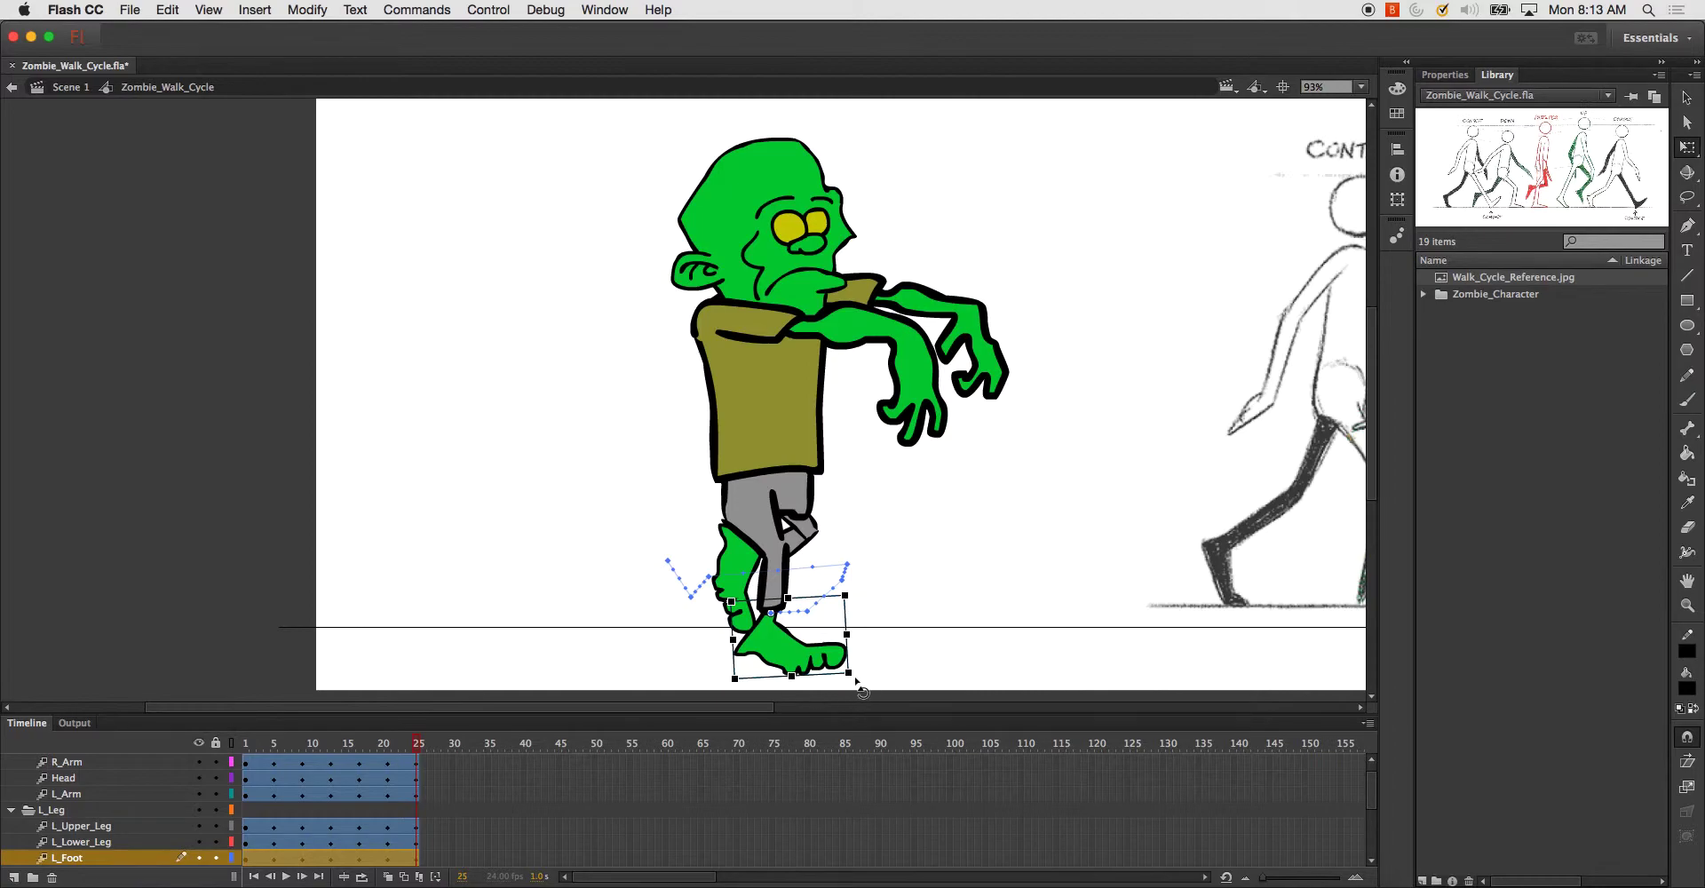
drag(862, 678, 873, 672)
- Nudge the right lower leg and foot slightly forward and down at frame 25 to line up with the knee
scroll(142, 827, up, 1)
scroll(142, 828, down, 3)
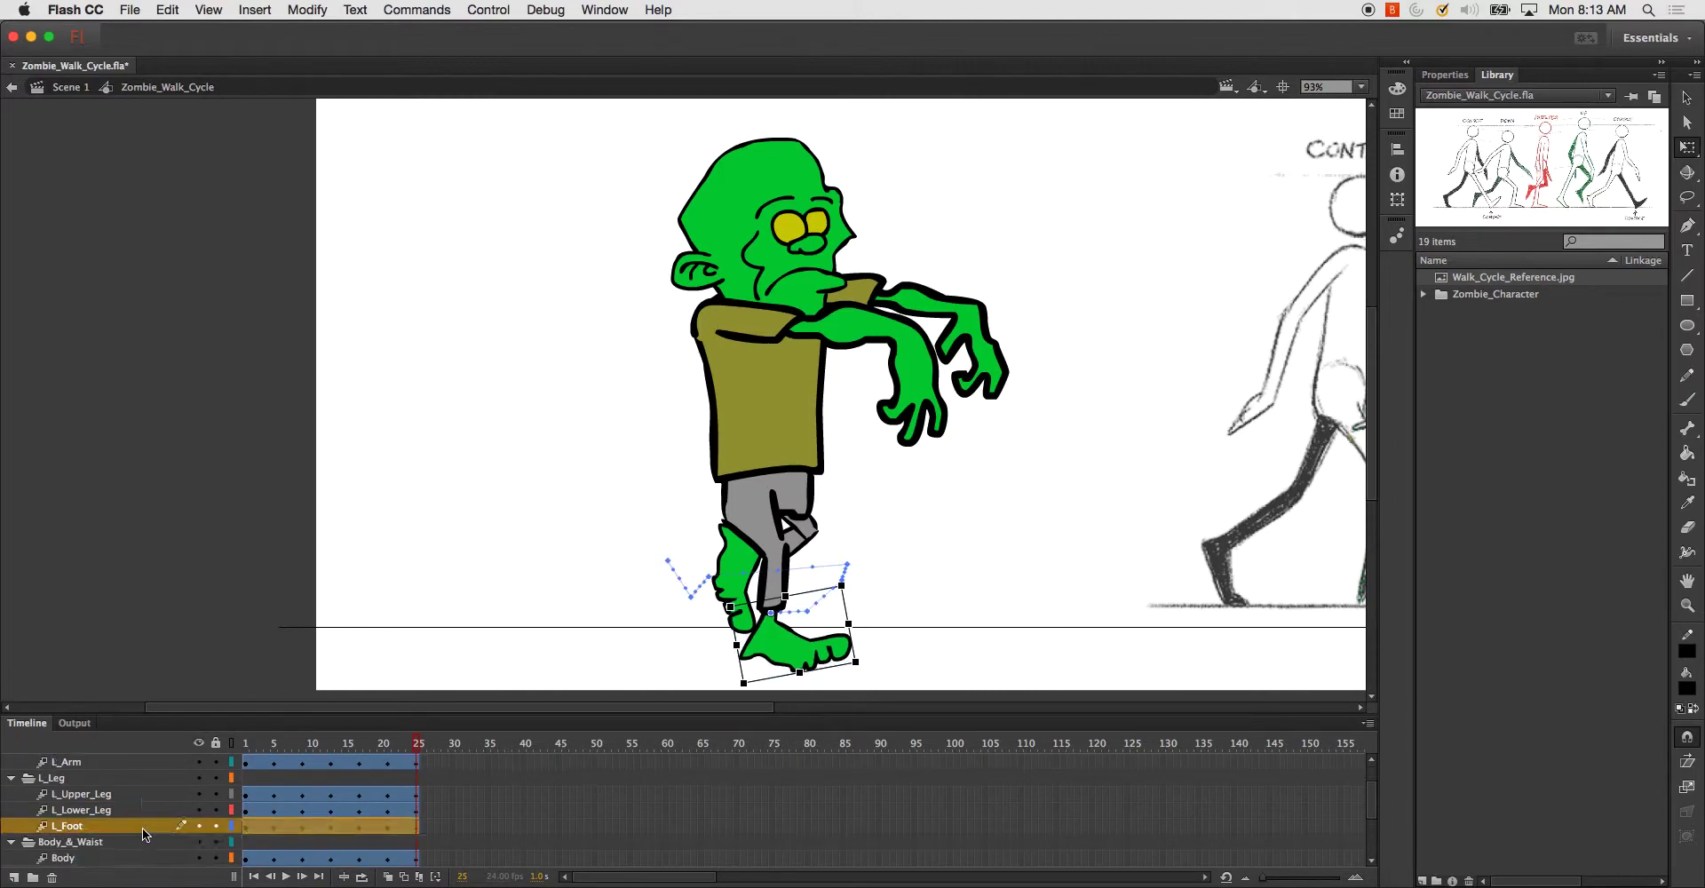
click(74, 827)
shift+click(84, 795)
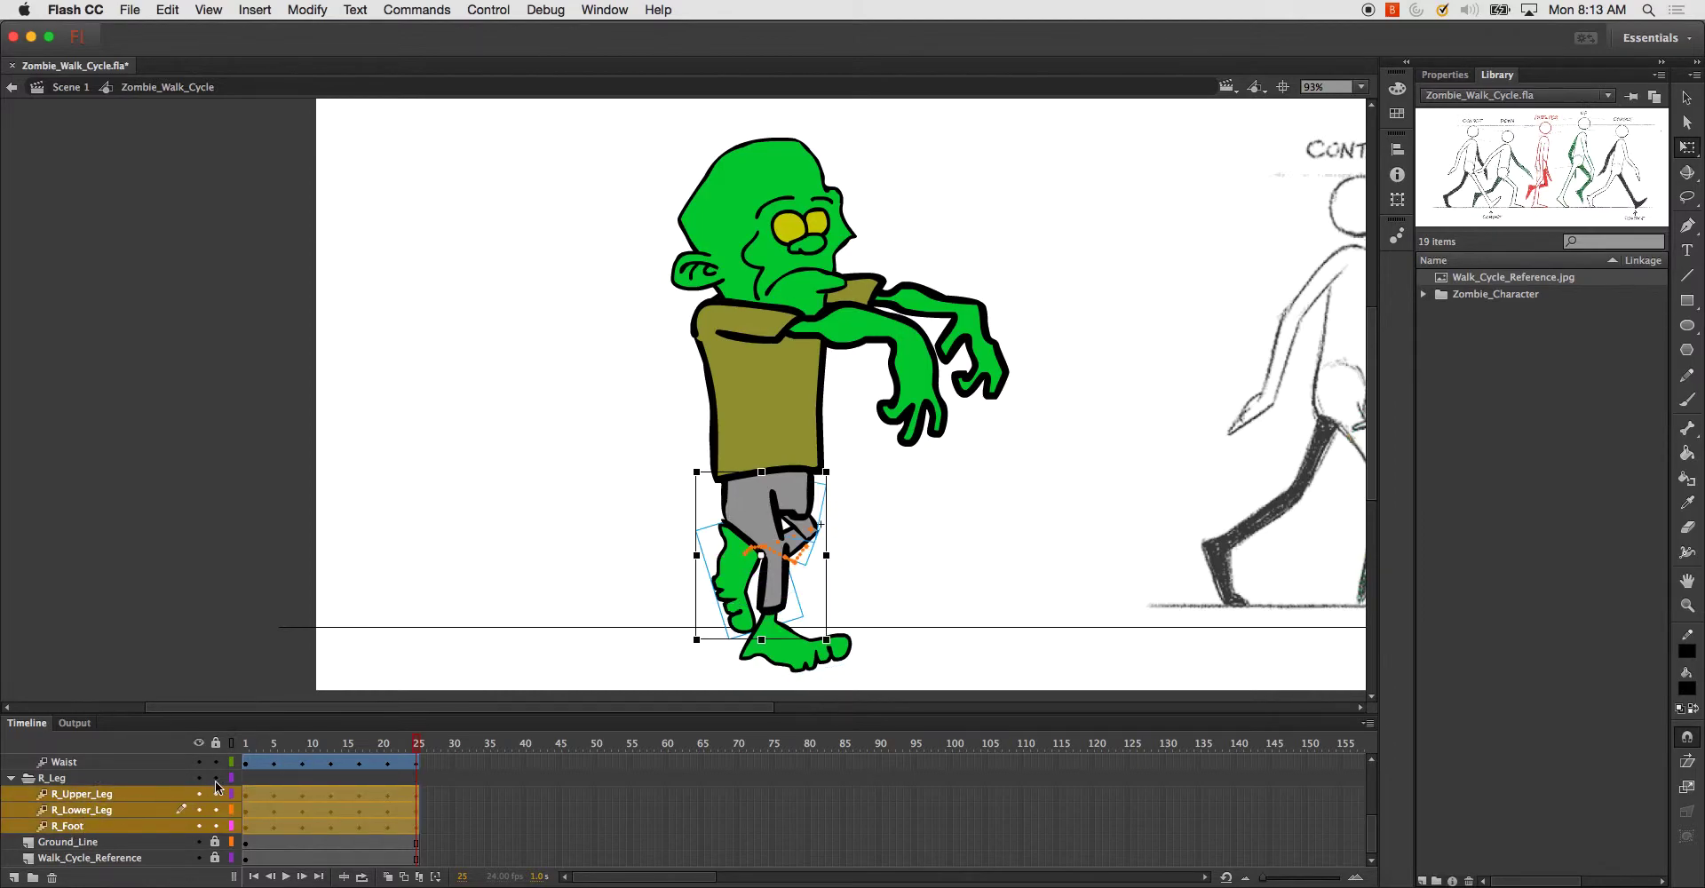
click(119, 812)
shift+click(109, 825)
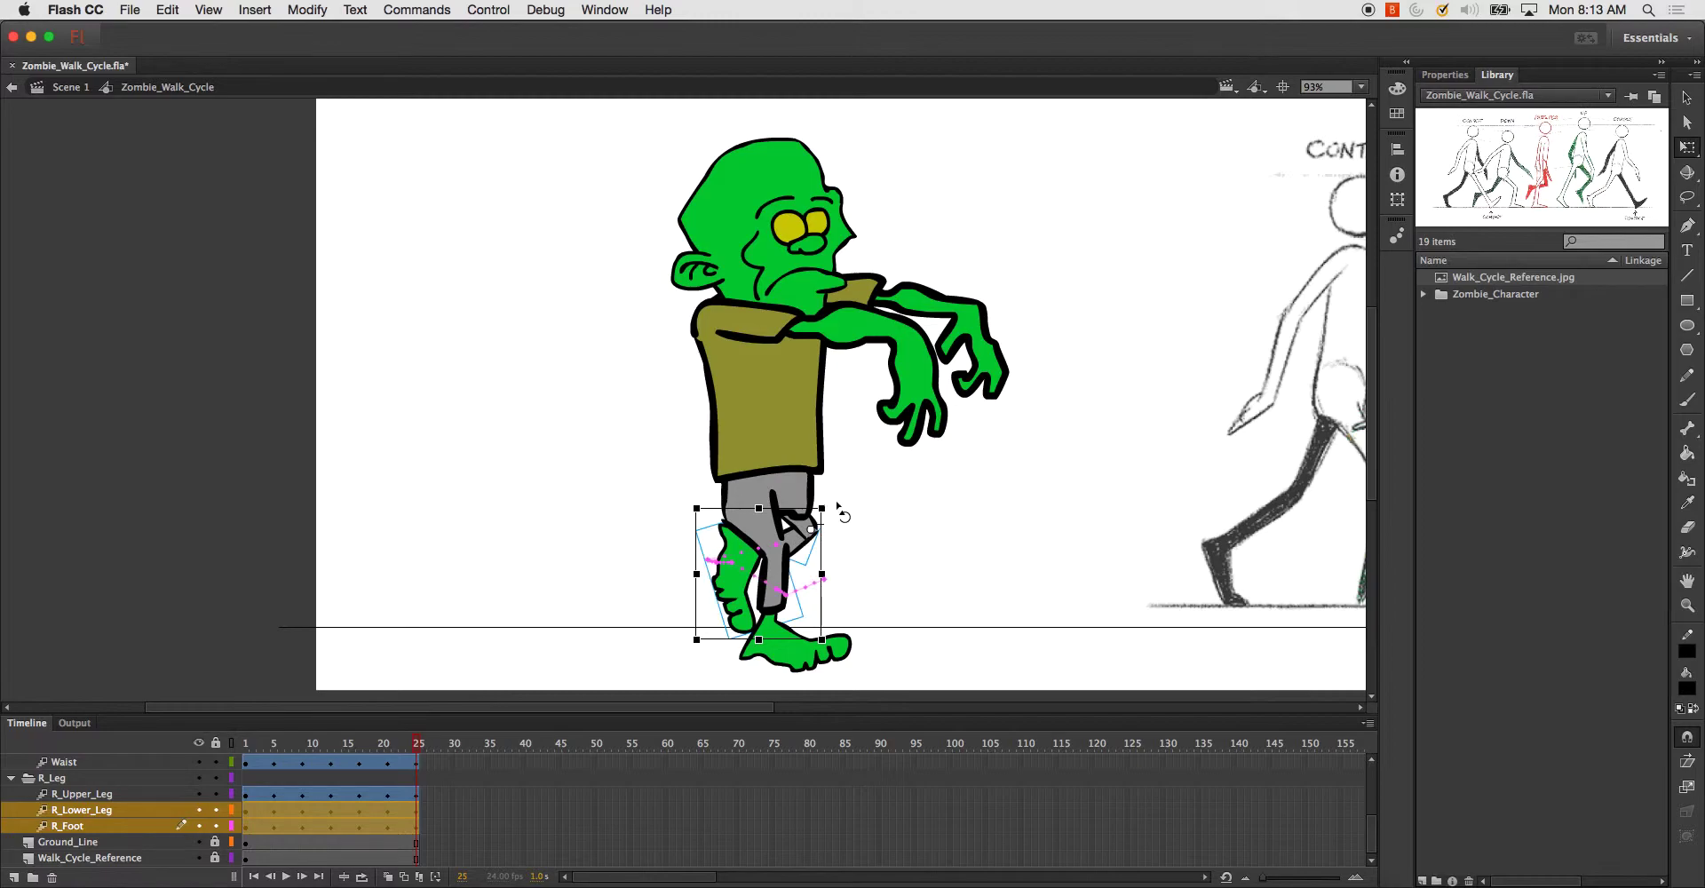
key(Right)
key(Right)
key(Right)
key(Right)
key(Right)
key(Down)
key(Down)
key(Down)
key(Down)
key(Down)
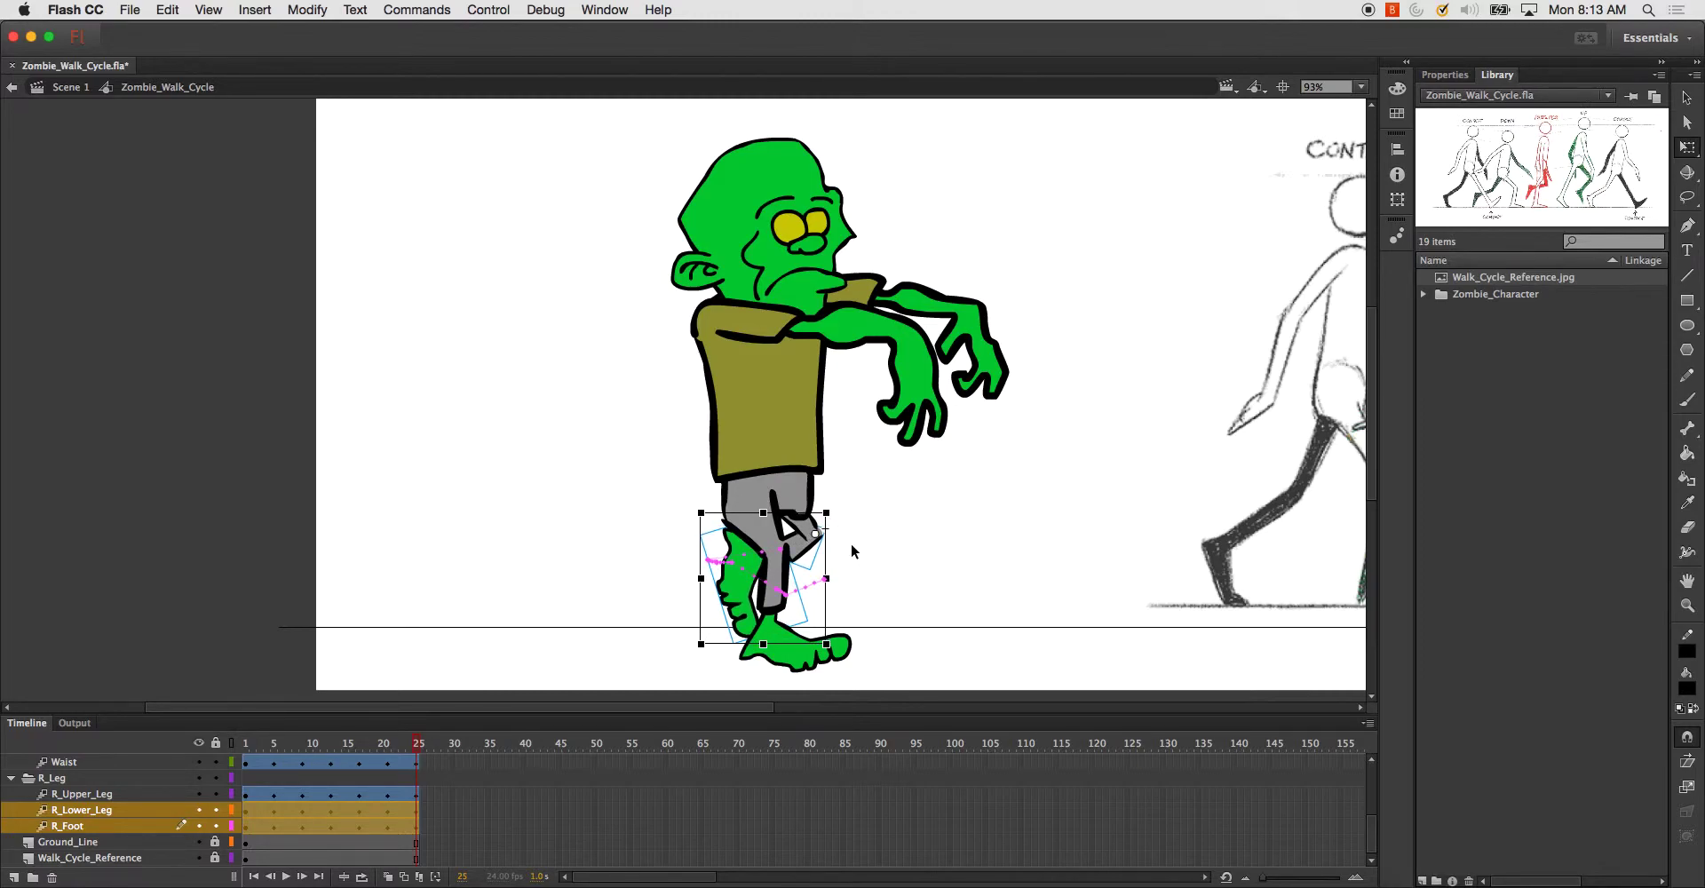
click(894, 604)
- Extend all the layers to frame 30 by inserting frames
drag(415, 744, 418, 861)
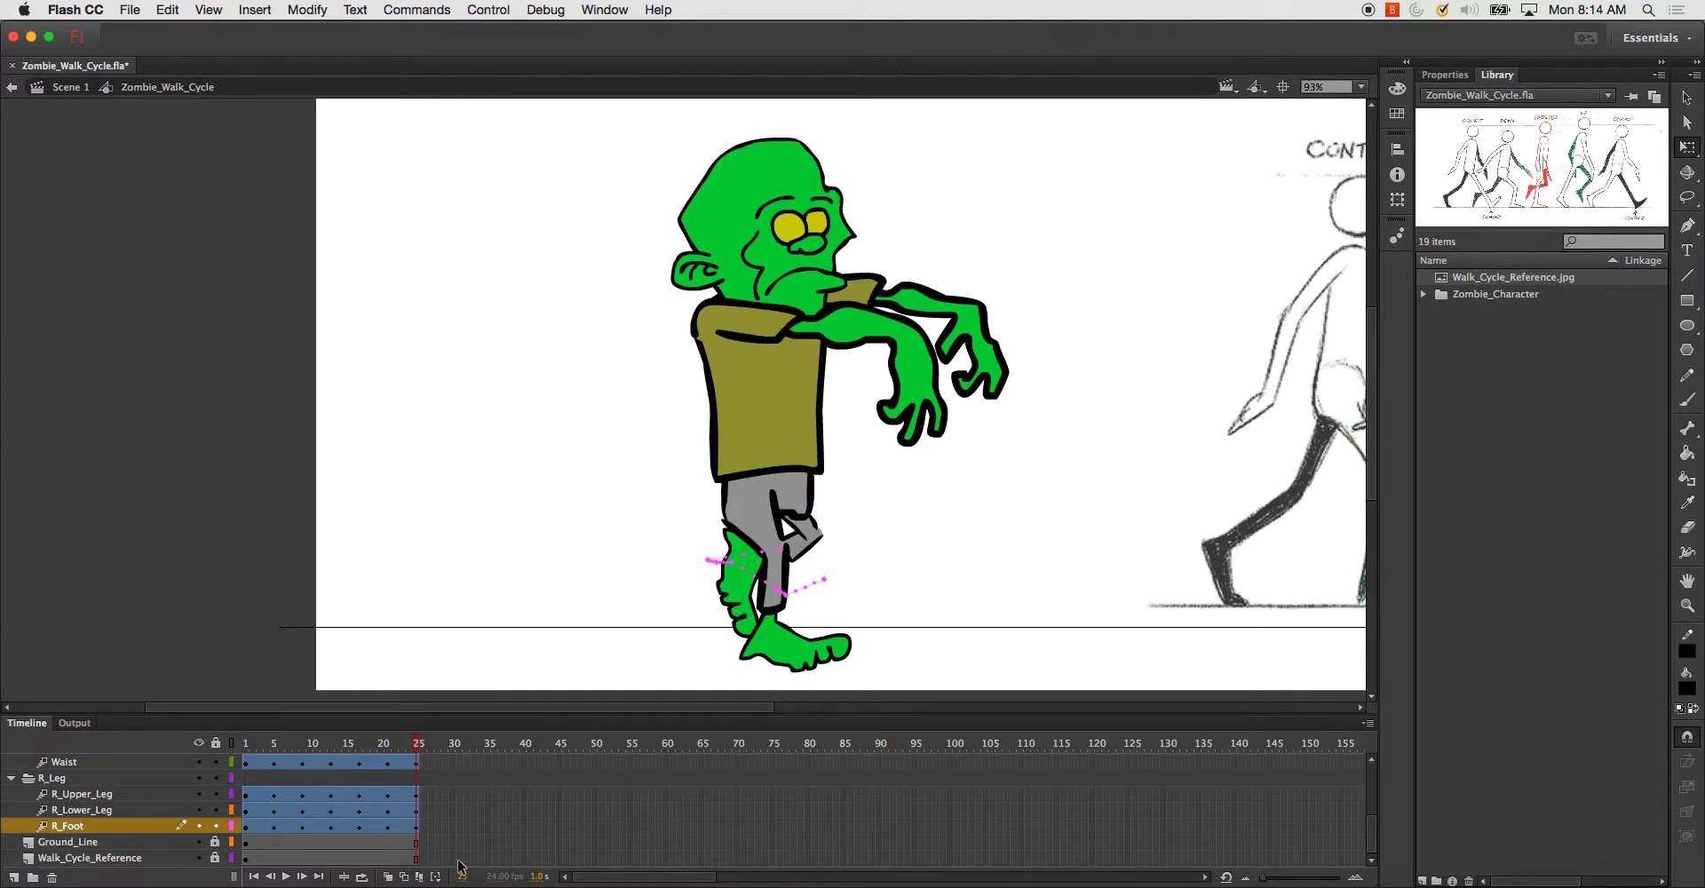
scroll(453, 808, up, 5)
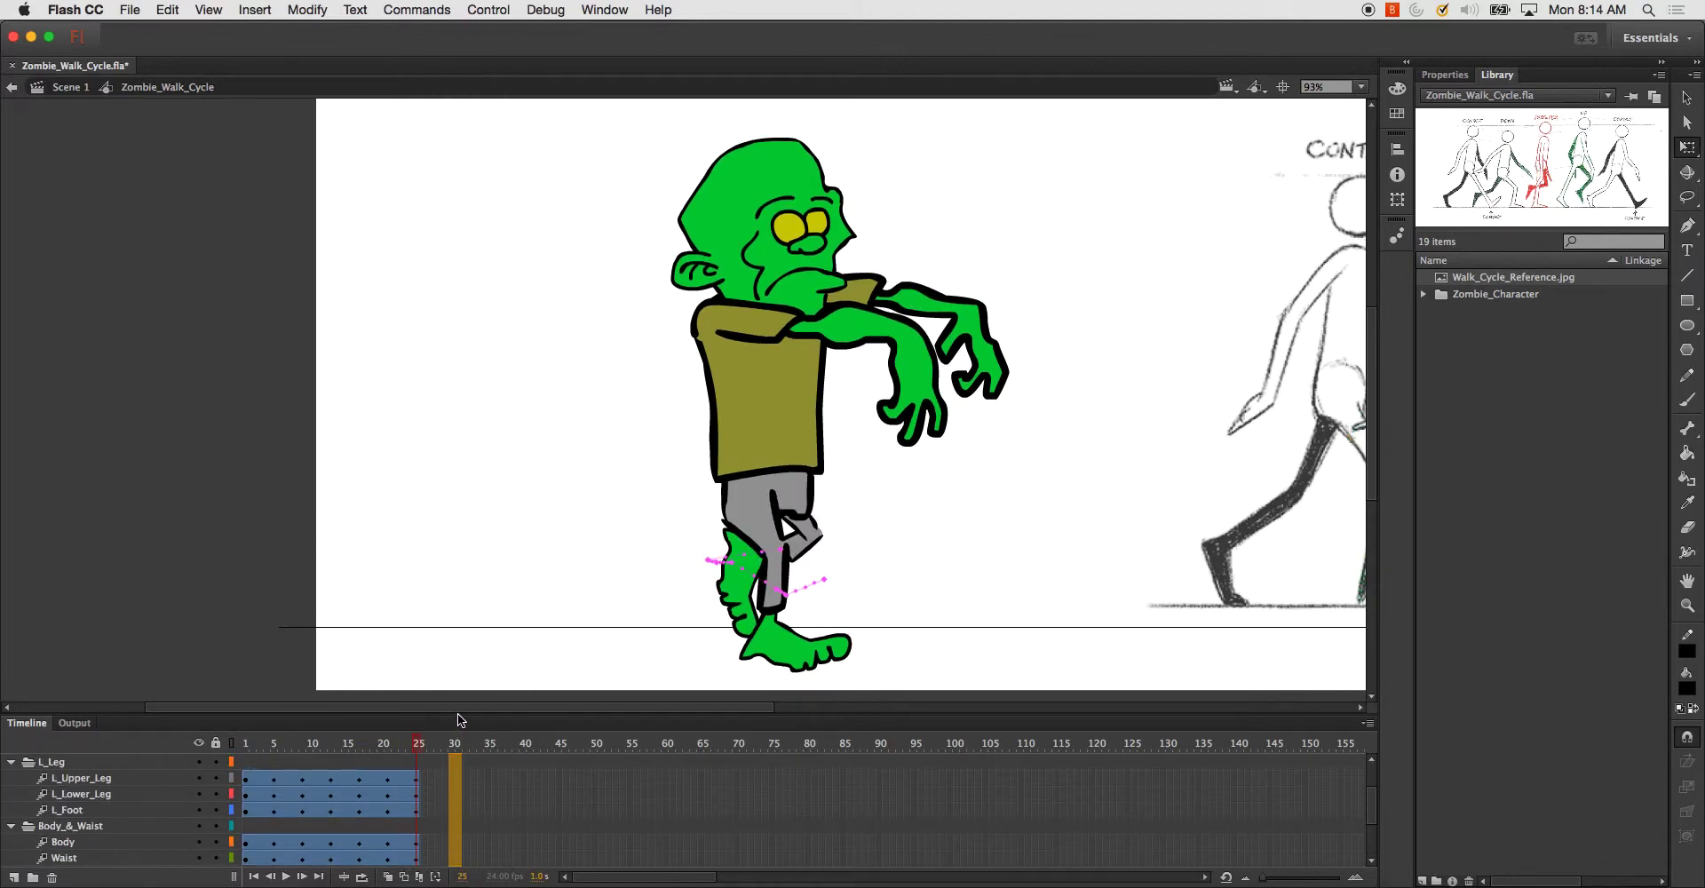
click(453, 762)
right_click(453, 762)
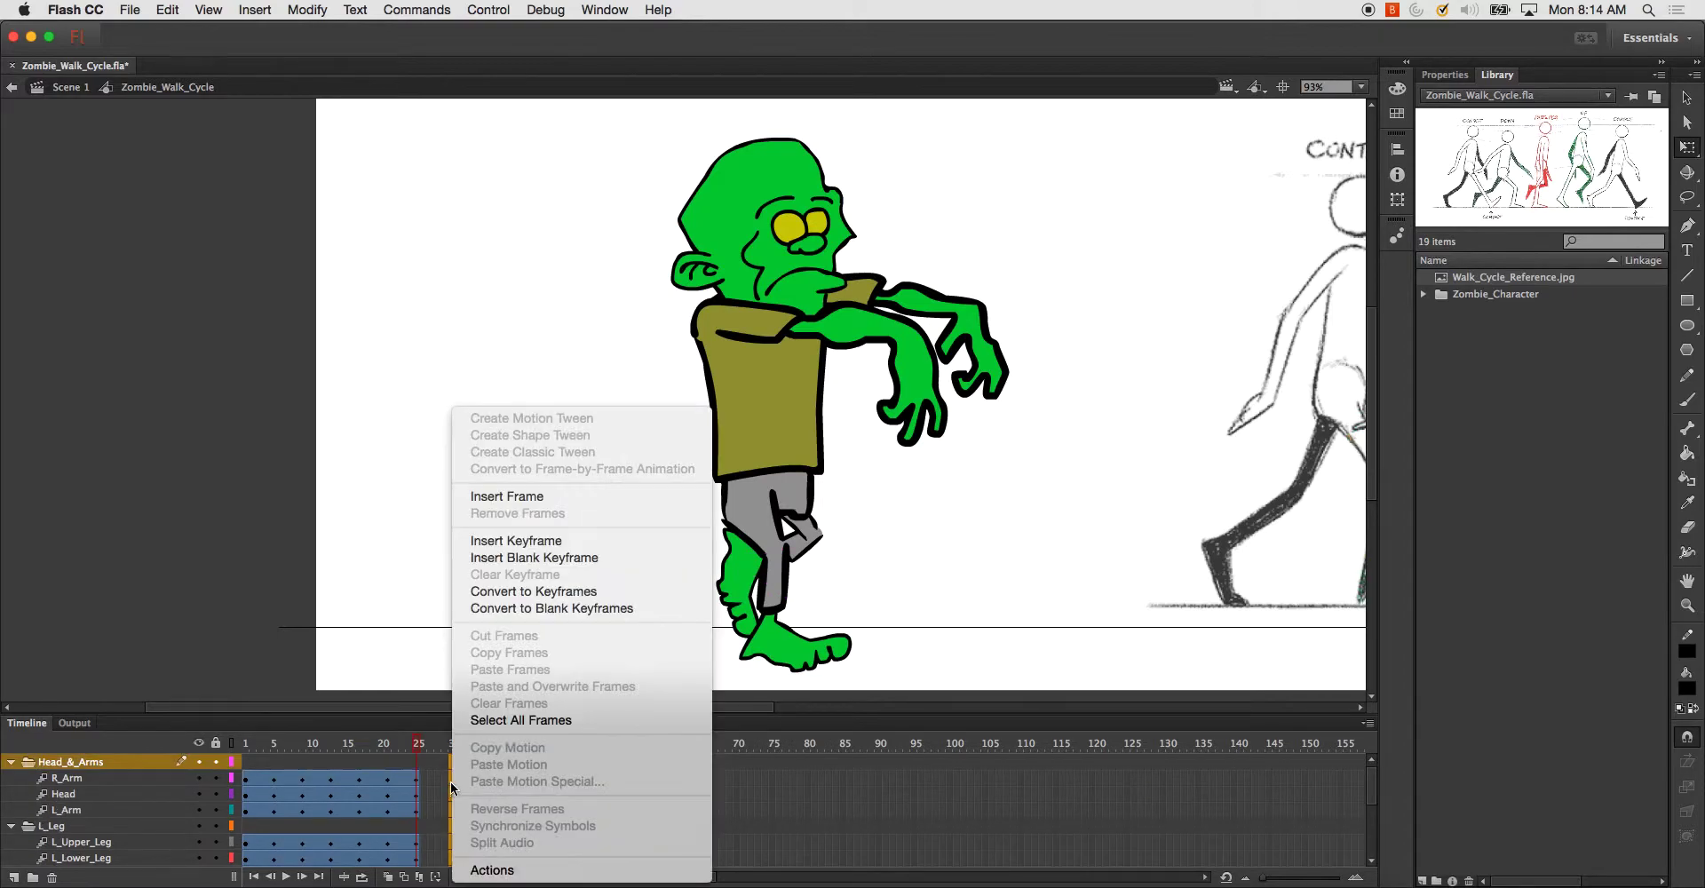
click(522, 494)
right_click(455, 780)
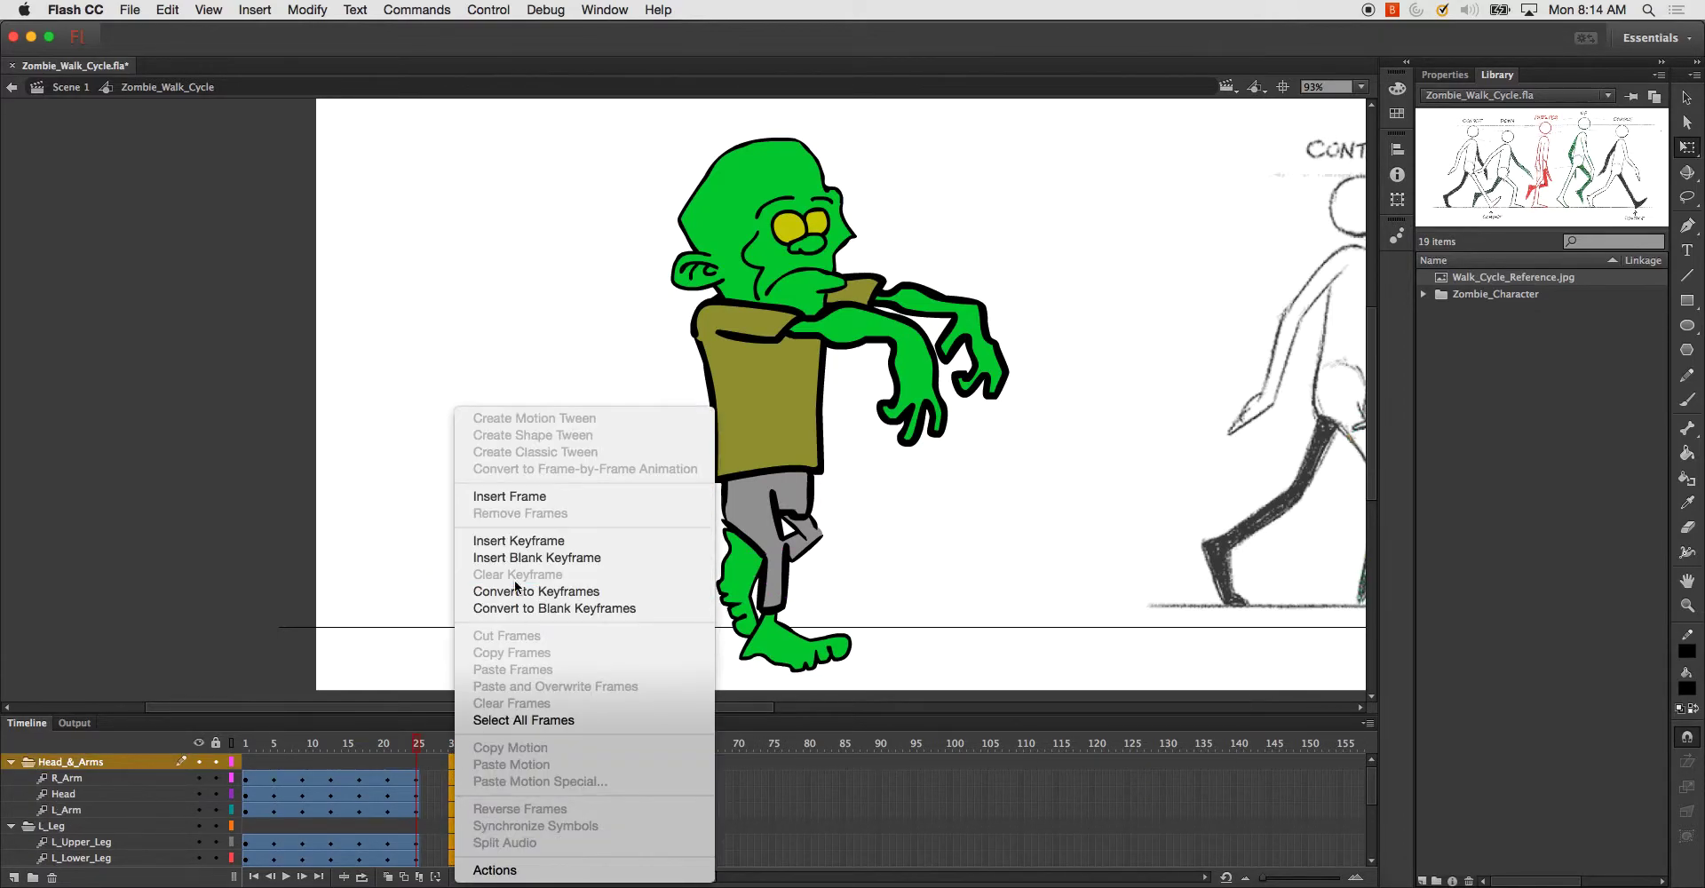
click(524, 502)
- Go to frame 29, select all three right leg layers and rotate the whole right leg forward about the hip
mouse_move(459, 753)
mouse_down()
mouse_move(424, 752)
mouse_move(446, 746)
mouse_up()
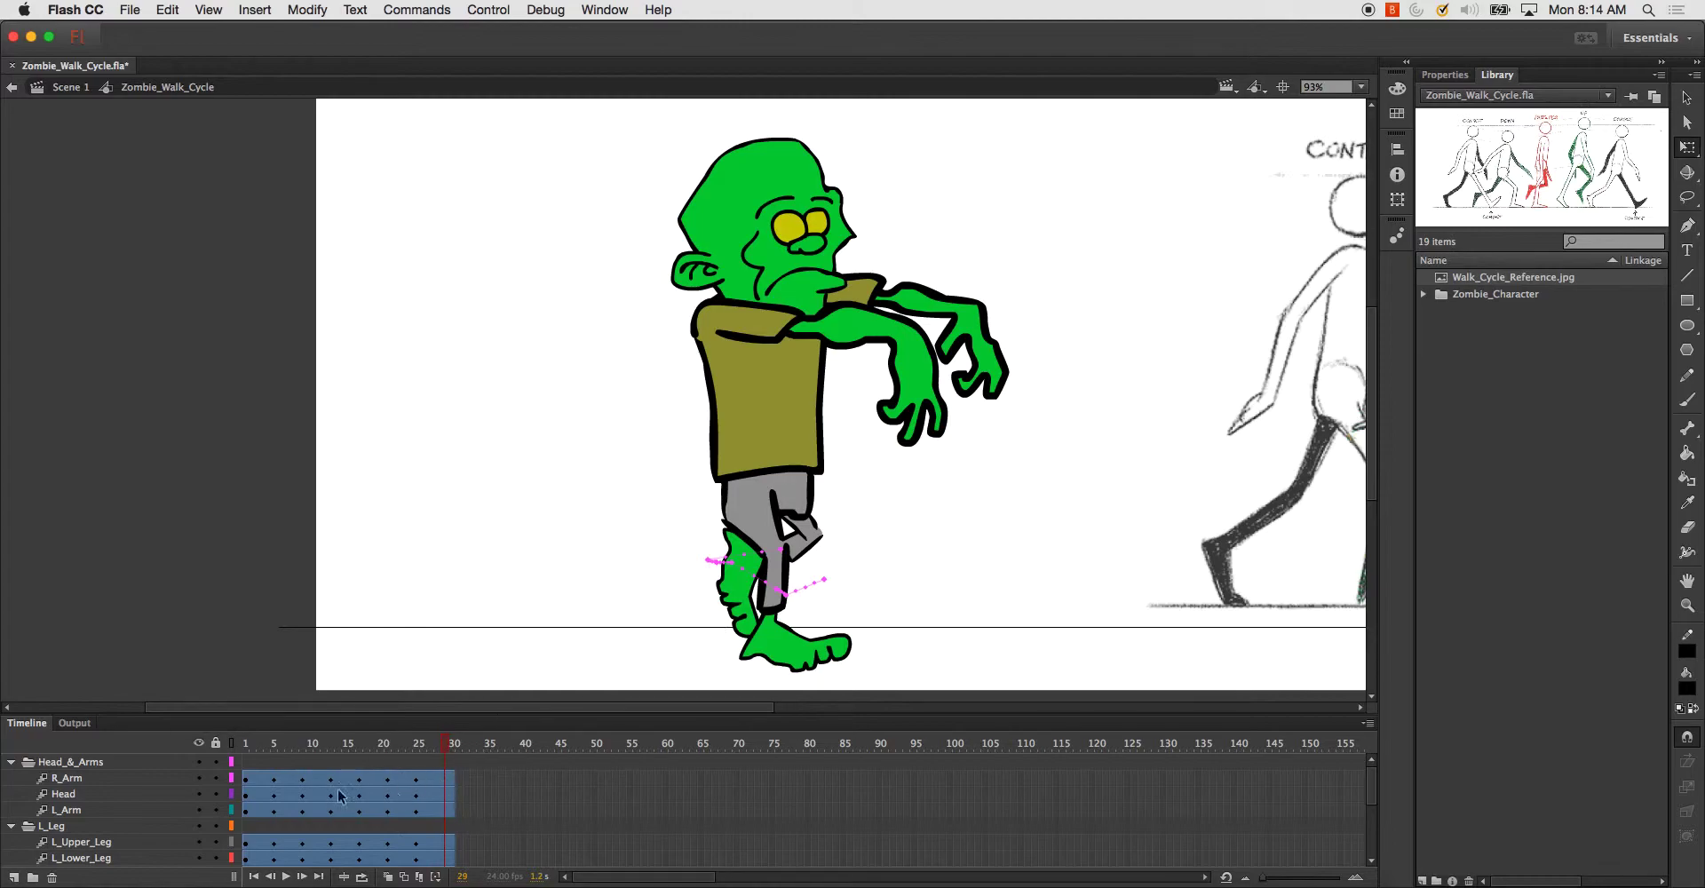
click(75, 843)
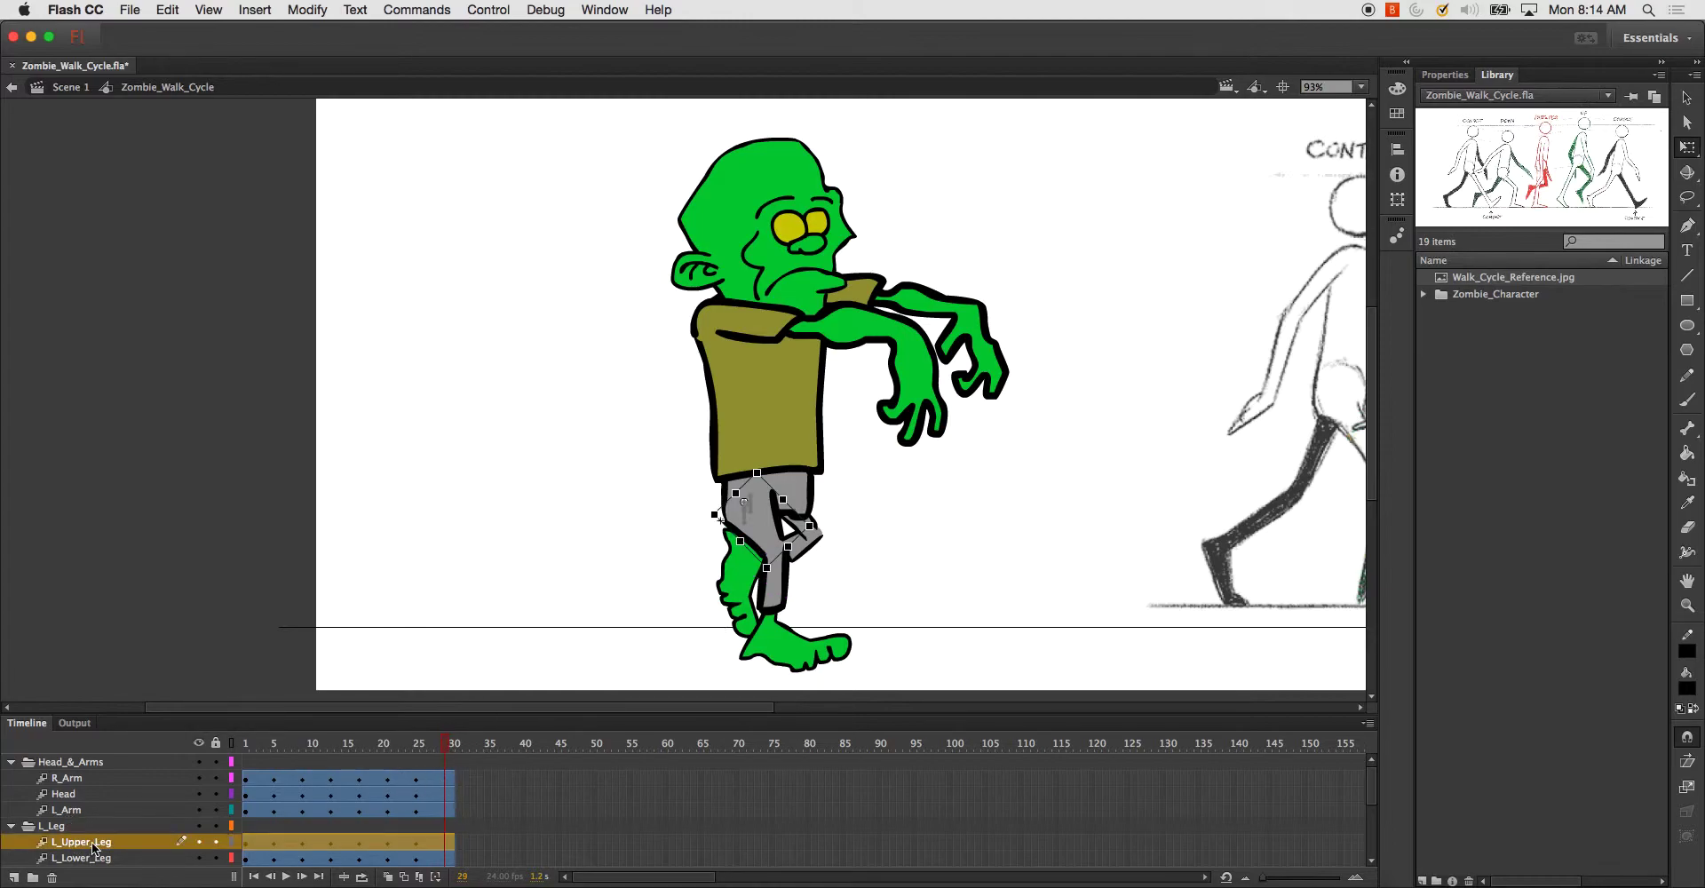
scroll(92, 847, down, 3)
click(95, 827)
shift+click(97, 794)
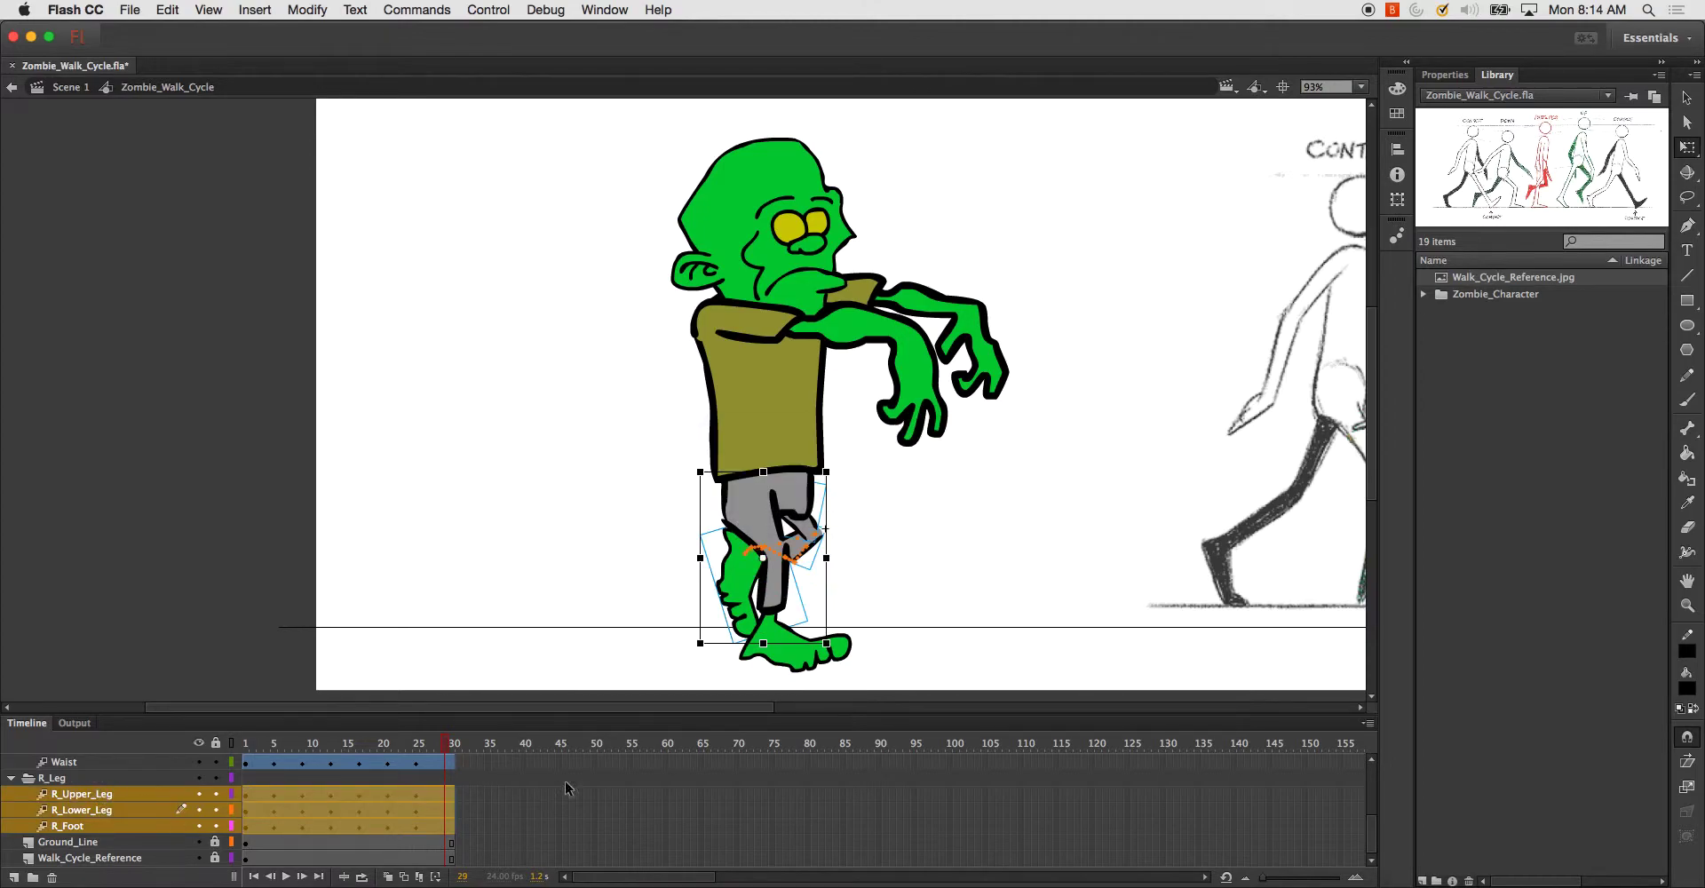
drag(763, 558, 853, 481)
- Rotate the right lower leg and foot forward about the knee at frame 29, and tilt the foot's toes upward
click(86, 827)
shift+click(89, 809)
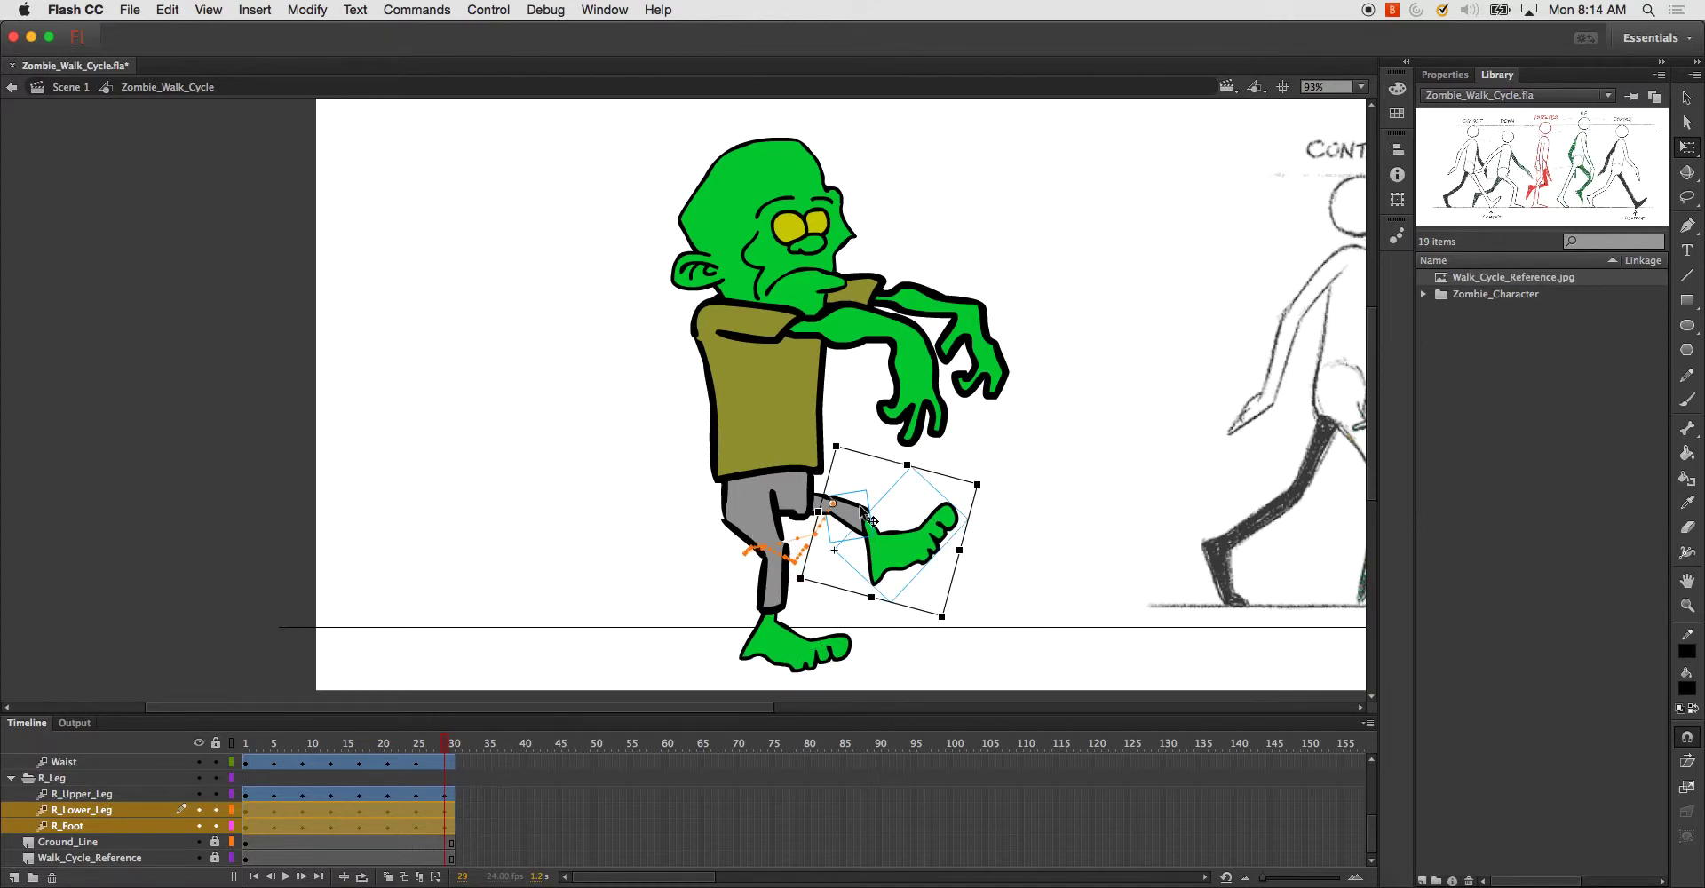
click(124, 826)
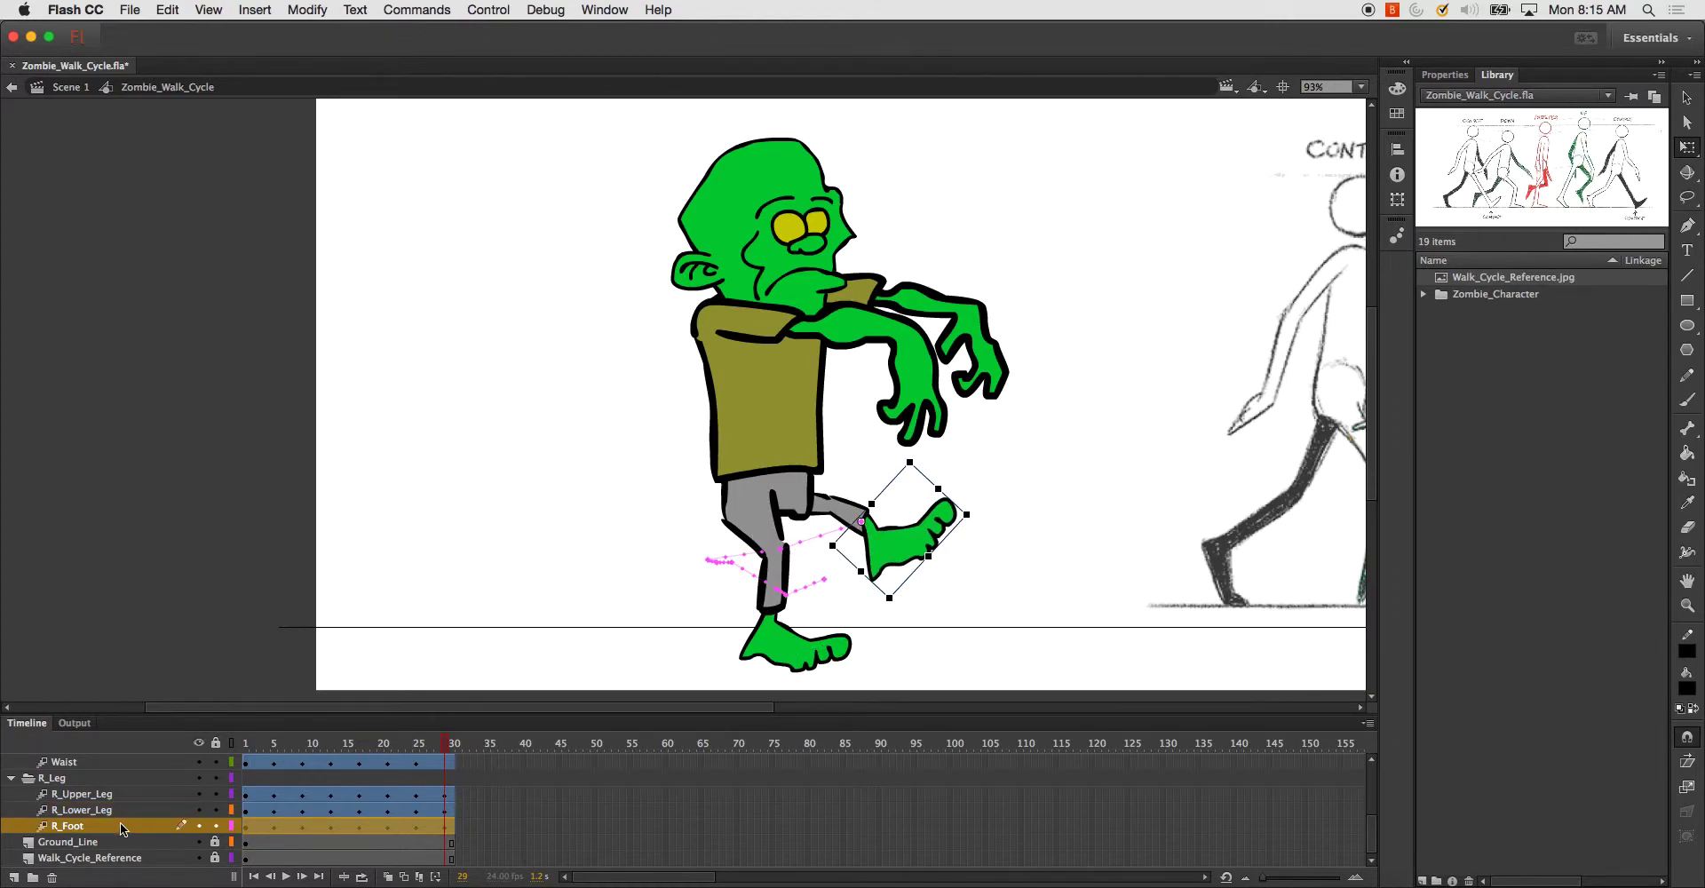
drag(890, 608, 905, 603)
- Select all three left leg layers and rotate the whole left leg backward about the hip at frame 29
scroll(943, 564, up, 3)
scroll(927, 564, down, 7)
scroll(927, 559, up, 5)
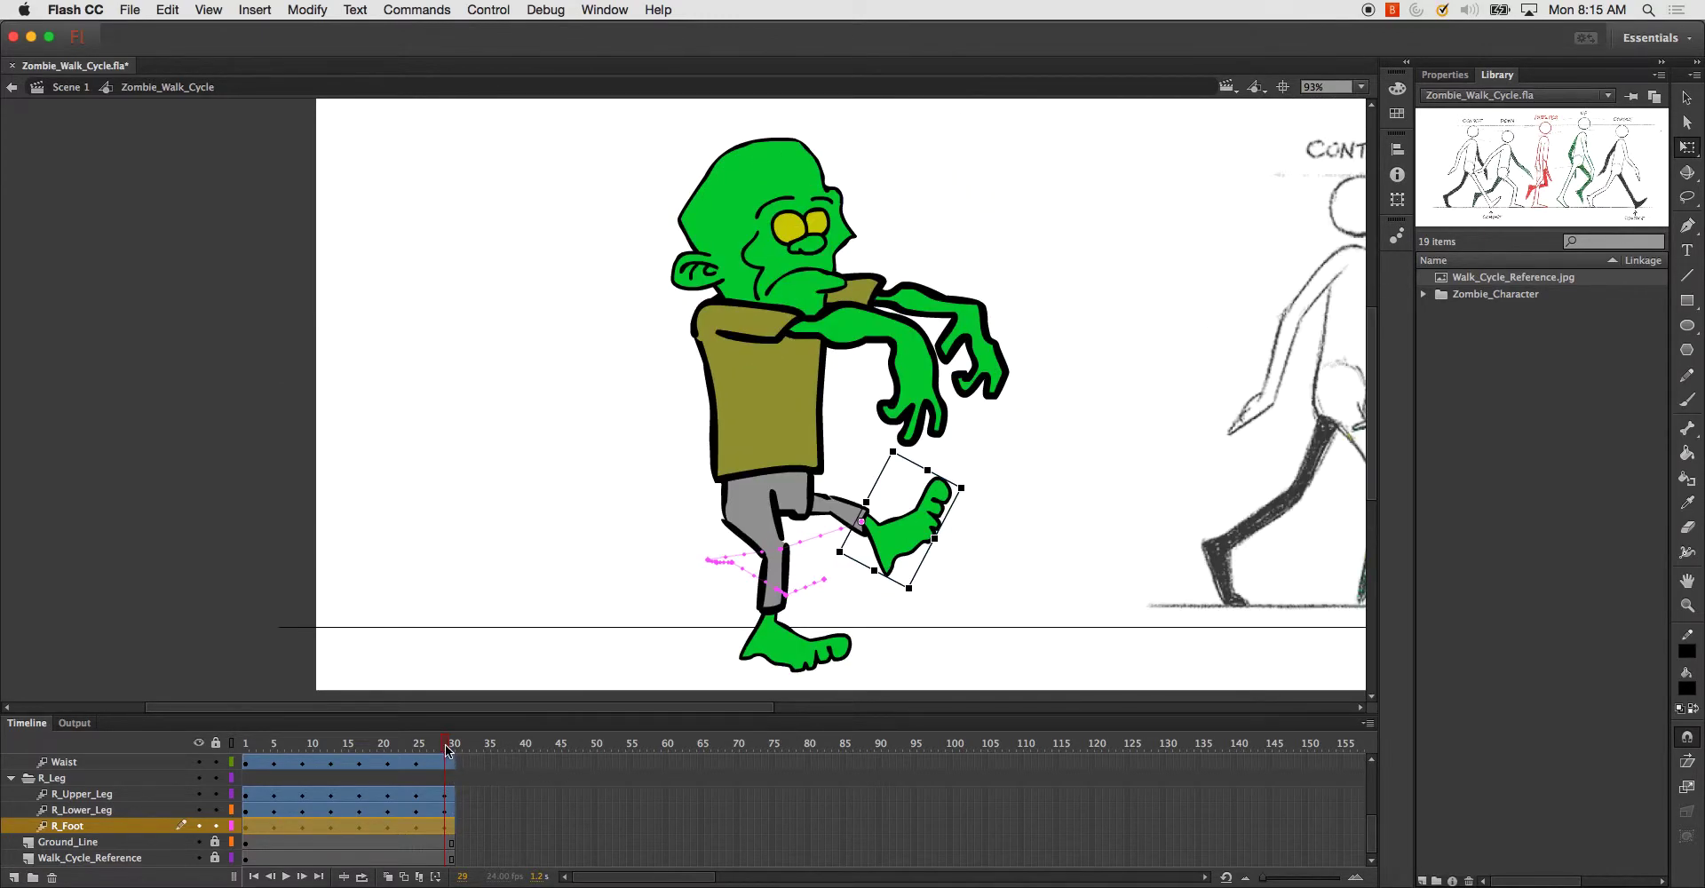
scroll(93, 836, up, 10)
scroll(93, 835, right, 5)
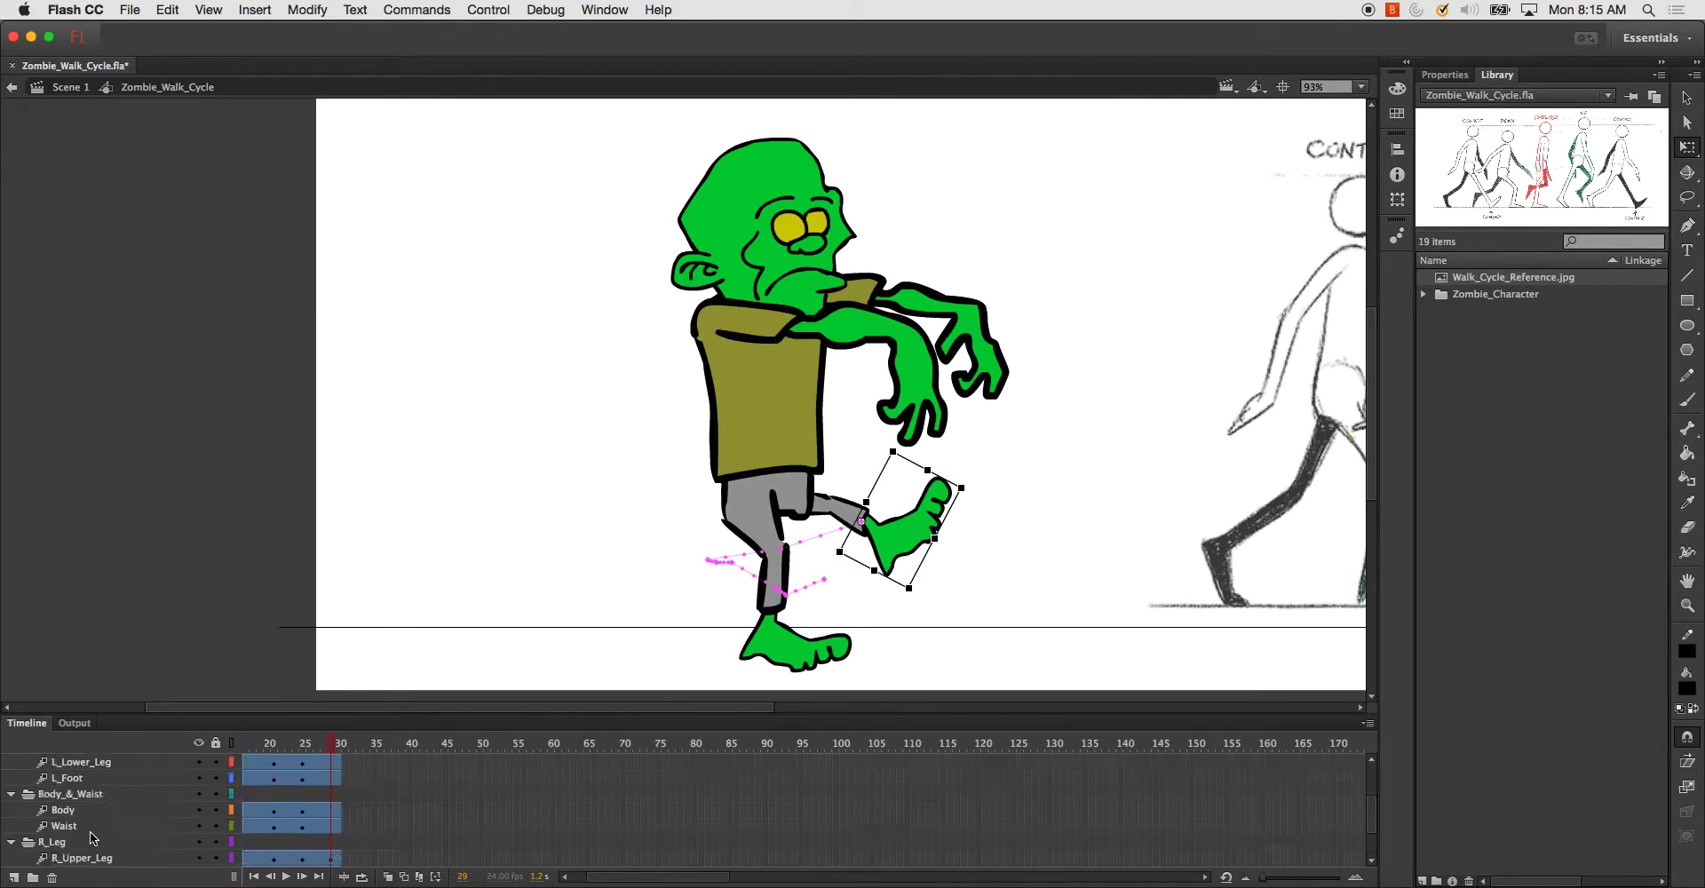
scroll(79, 826, down, 2)
click(77, 811)
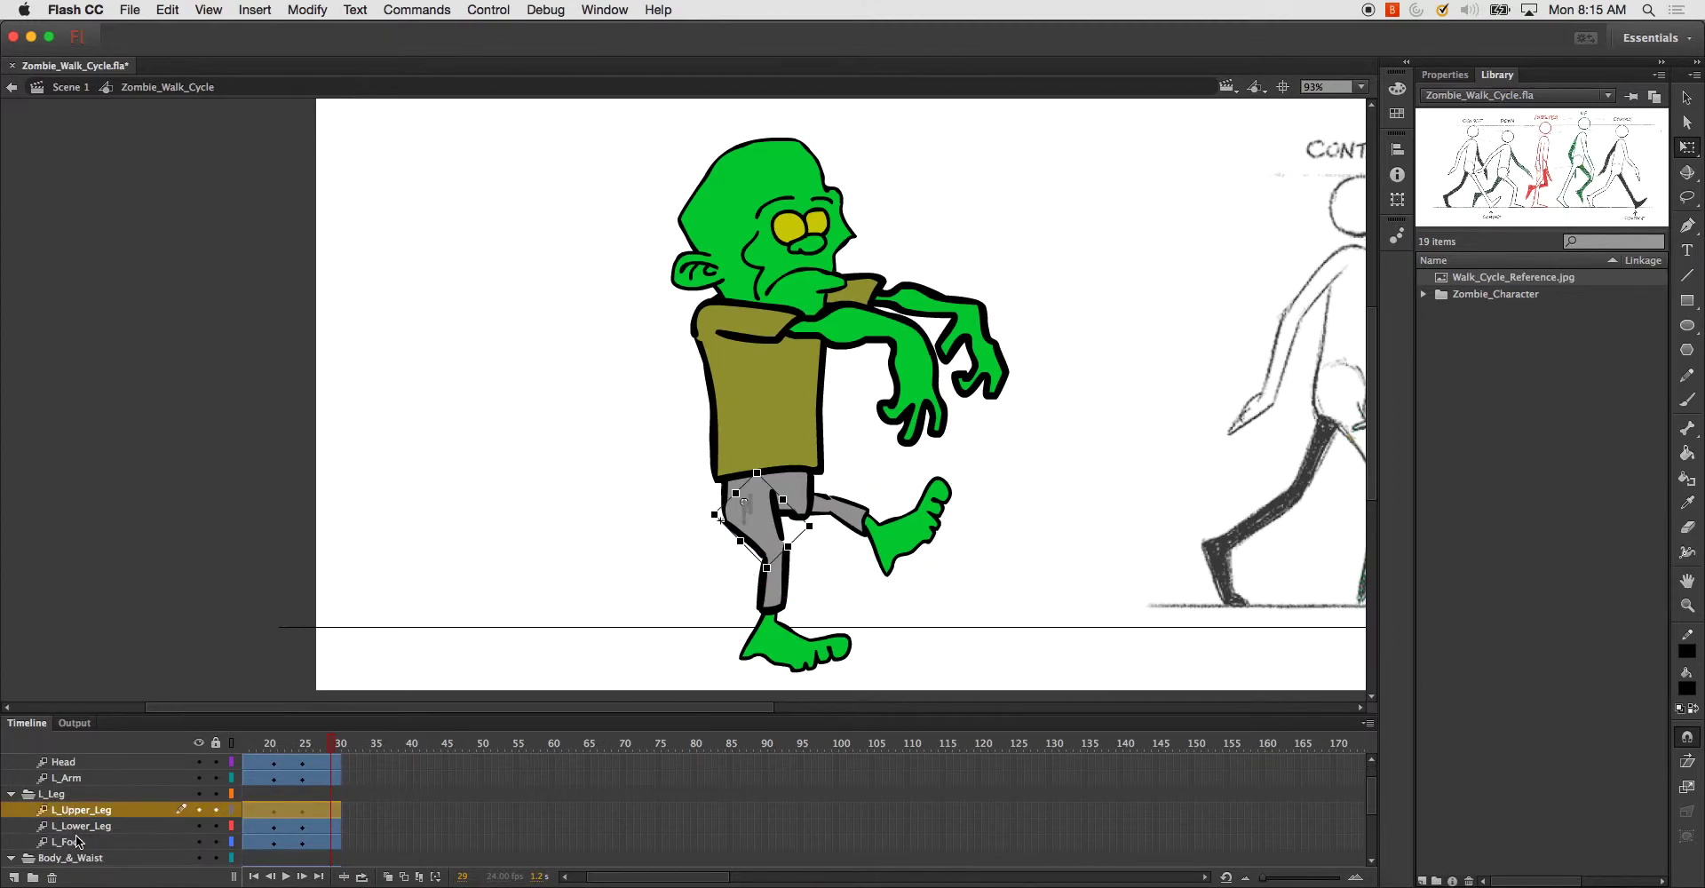
shift+click(77, 840)
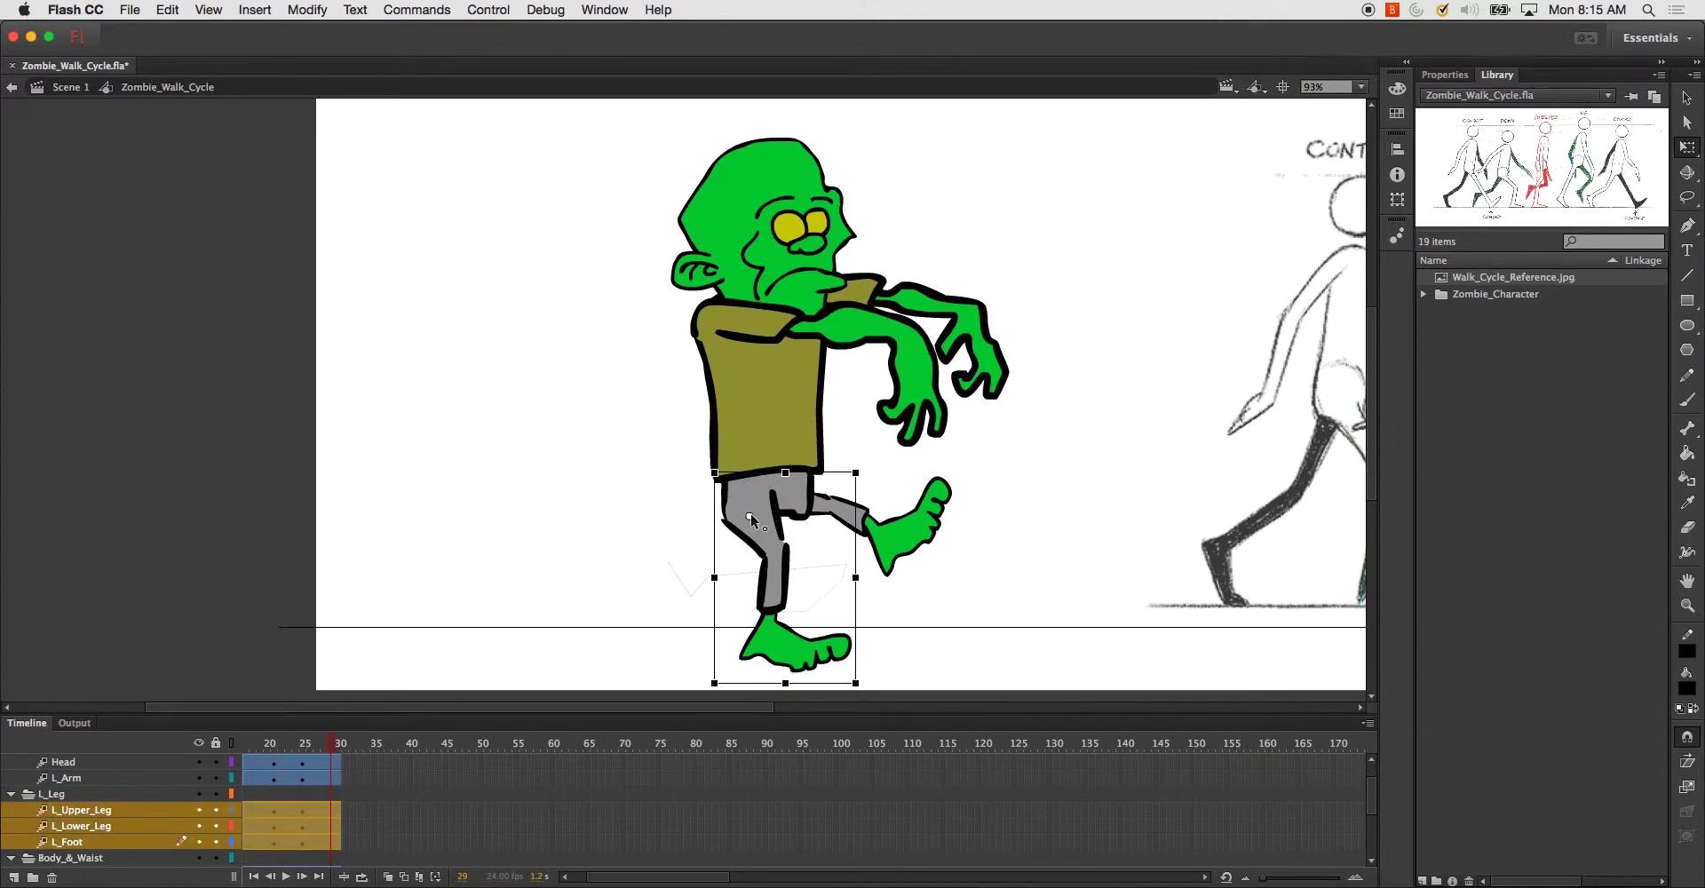
drag(868, 475, 865, 531)
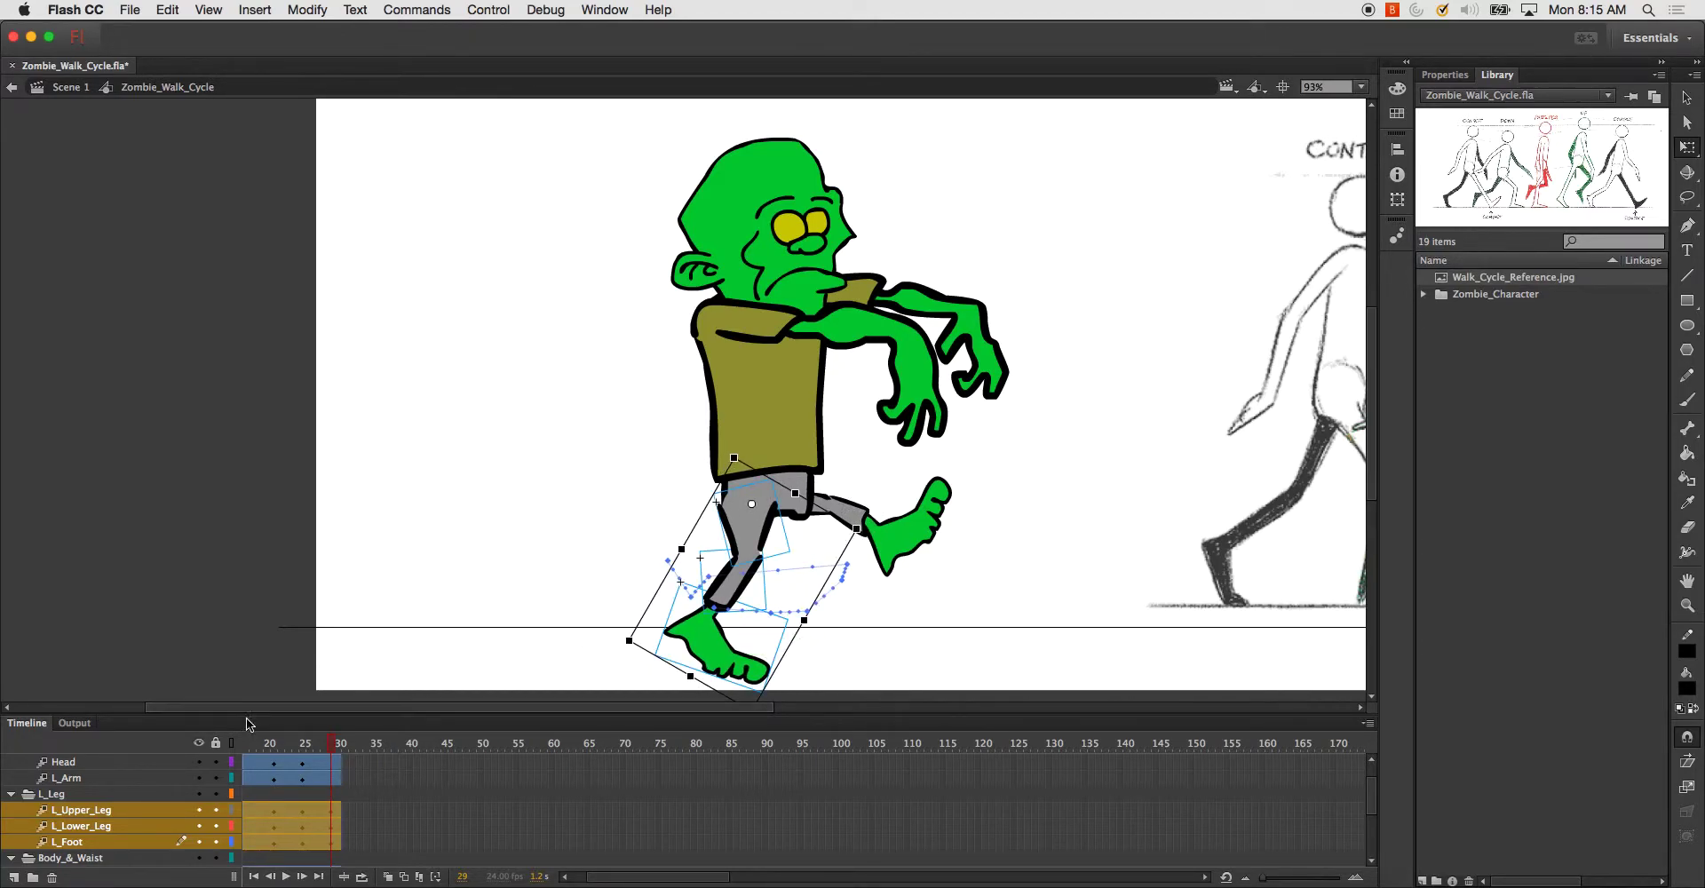
- Rotate the left lower leg and foot slightly backward about the knee at frame 29, and tilt the foot's toes downward
click(75, 828)
shift+click(67, 842)
drag(722, 621, 748, 558)
mouse_move(799, 682)
mouse_down()
mouse_move(810, 706)
mouse_move(793, 714)
mouse_up()
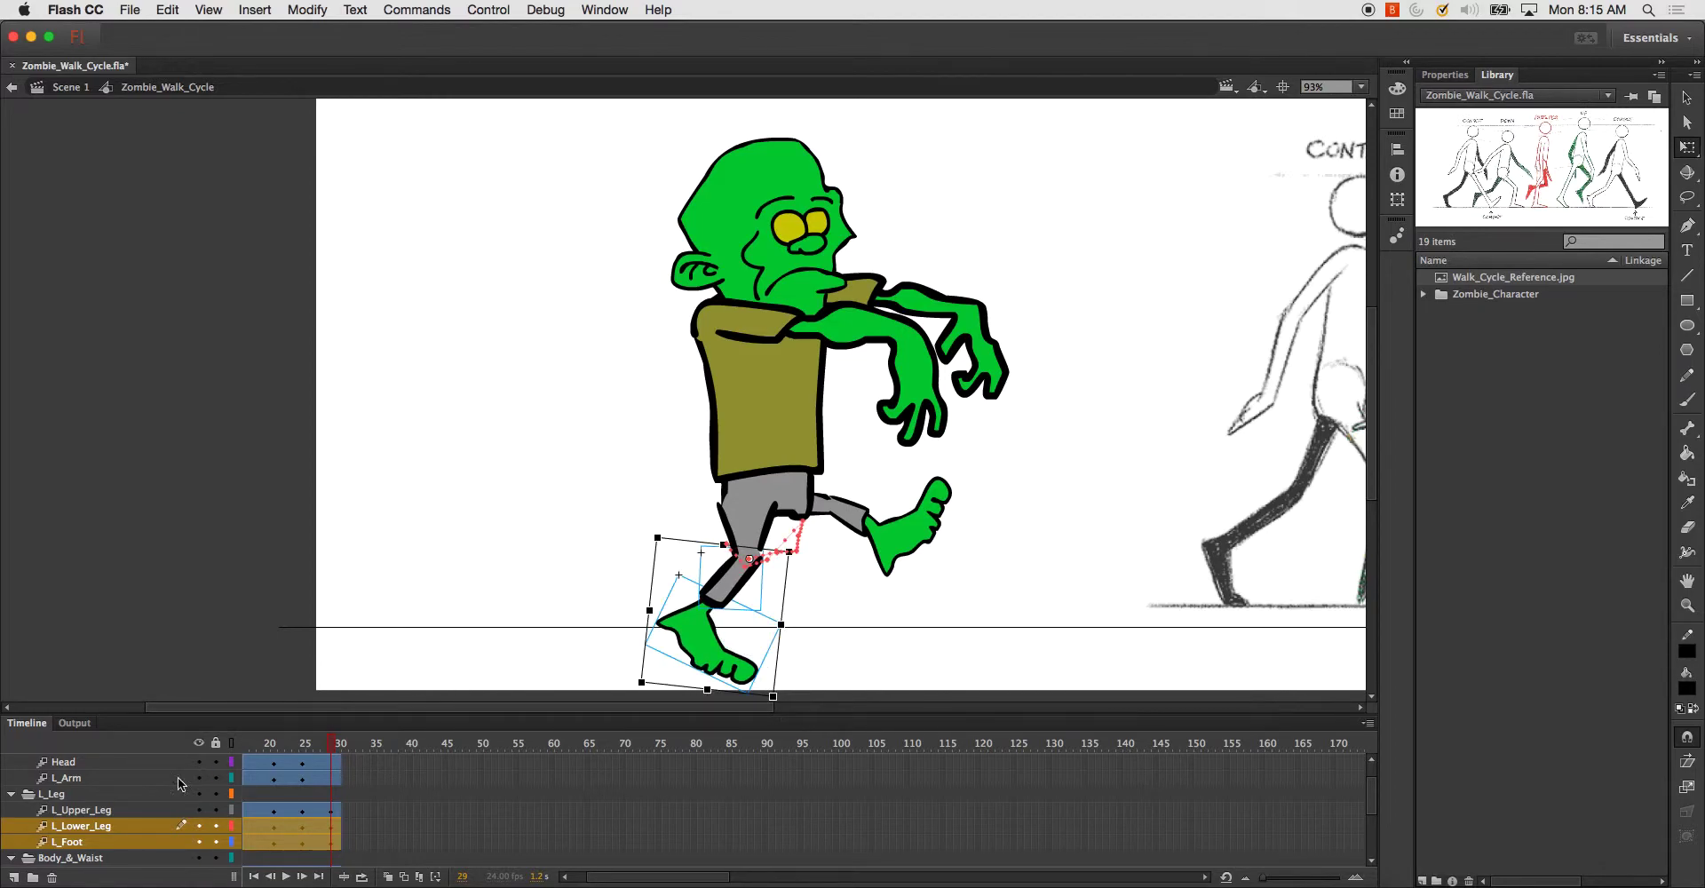
click(78, 846)
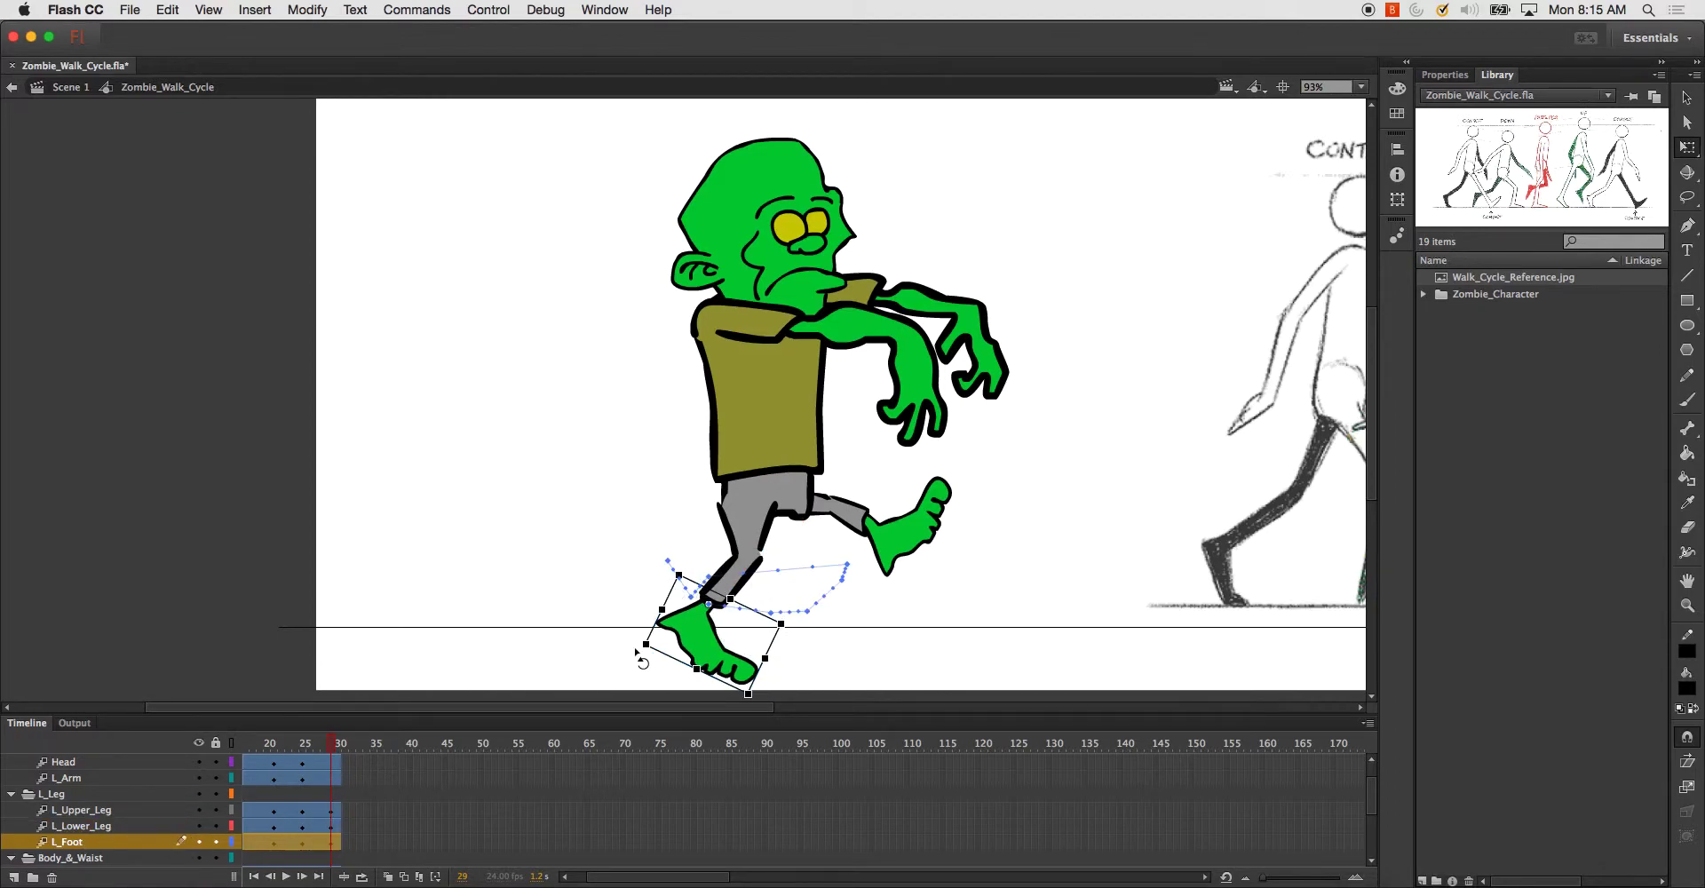
drag(643, 655, 633, 632)
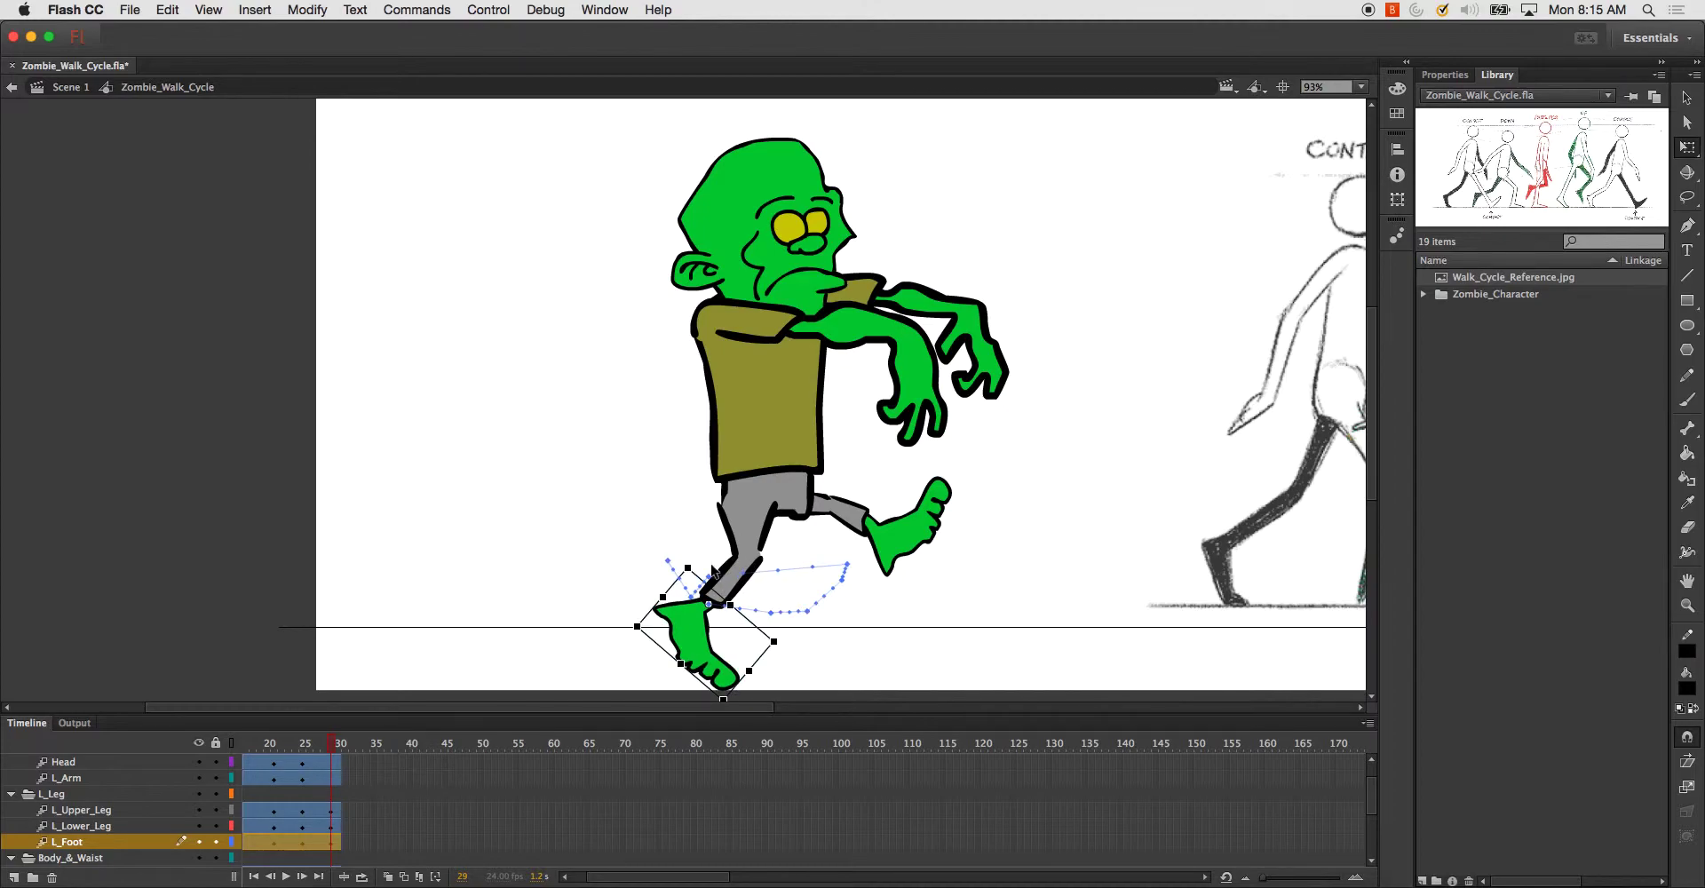
- Select all character layers at frame 29 and move the whole zombie upward, then deselect it
scroll(110, 826, down, 8)
click(111, 825)
scroll(110, 803, up, 10)
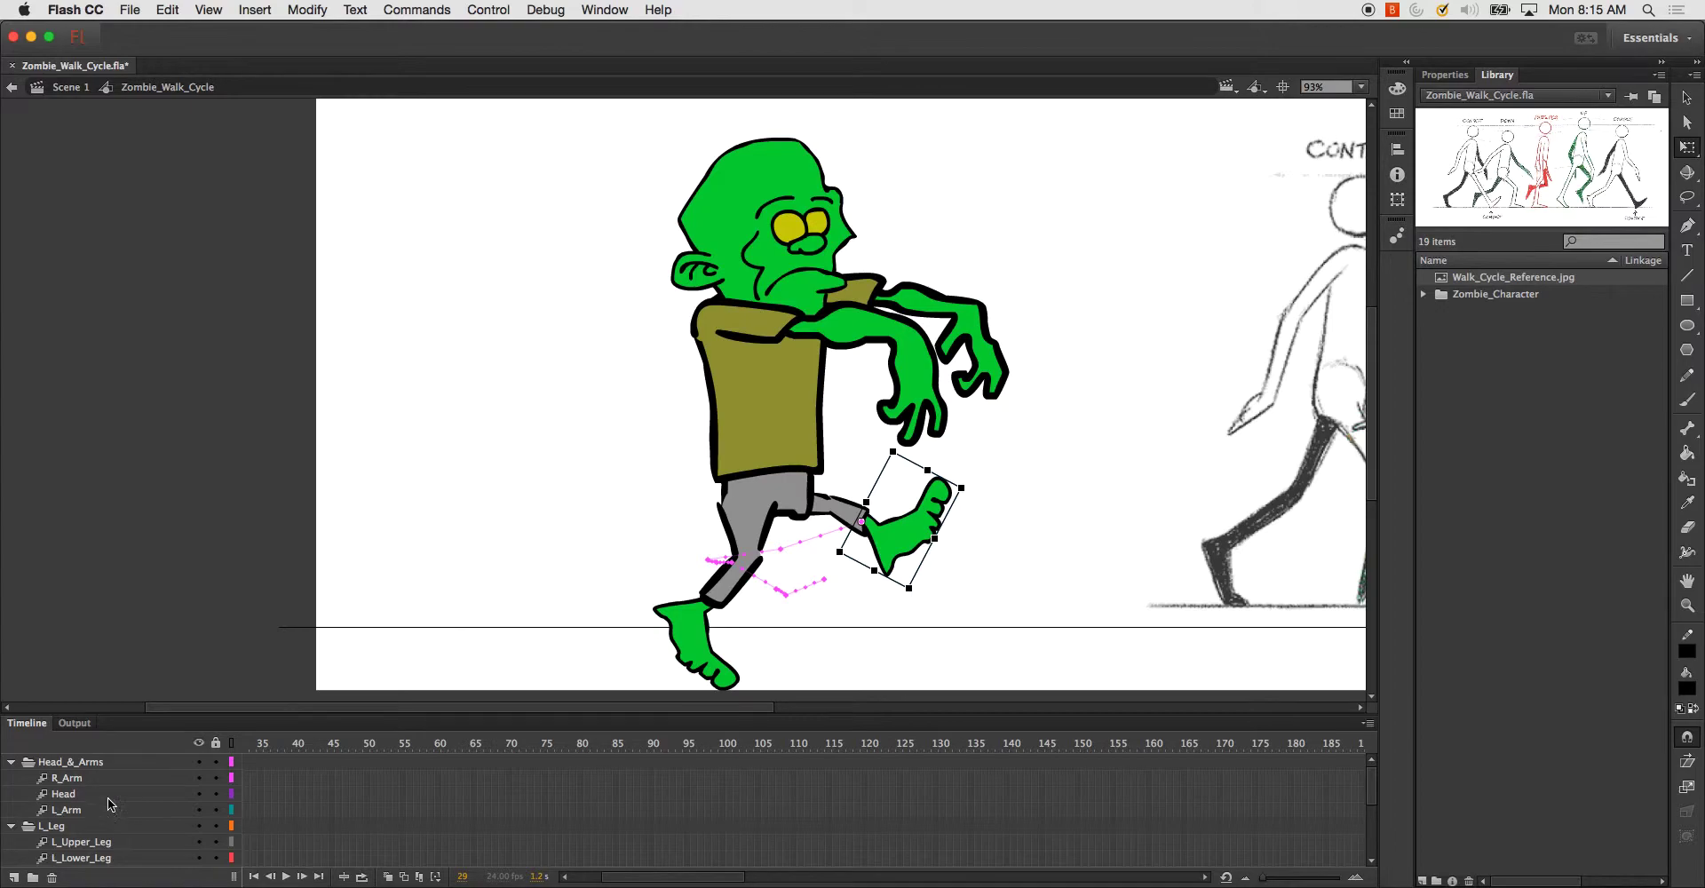
shift+click(89, 763)
drag(758, 411, 758, 373)
click(1064, 407)
- Play the walk cycle from frame 1 to review the motion
key(space)
drag(1082, 384, 795, 423)
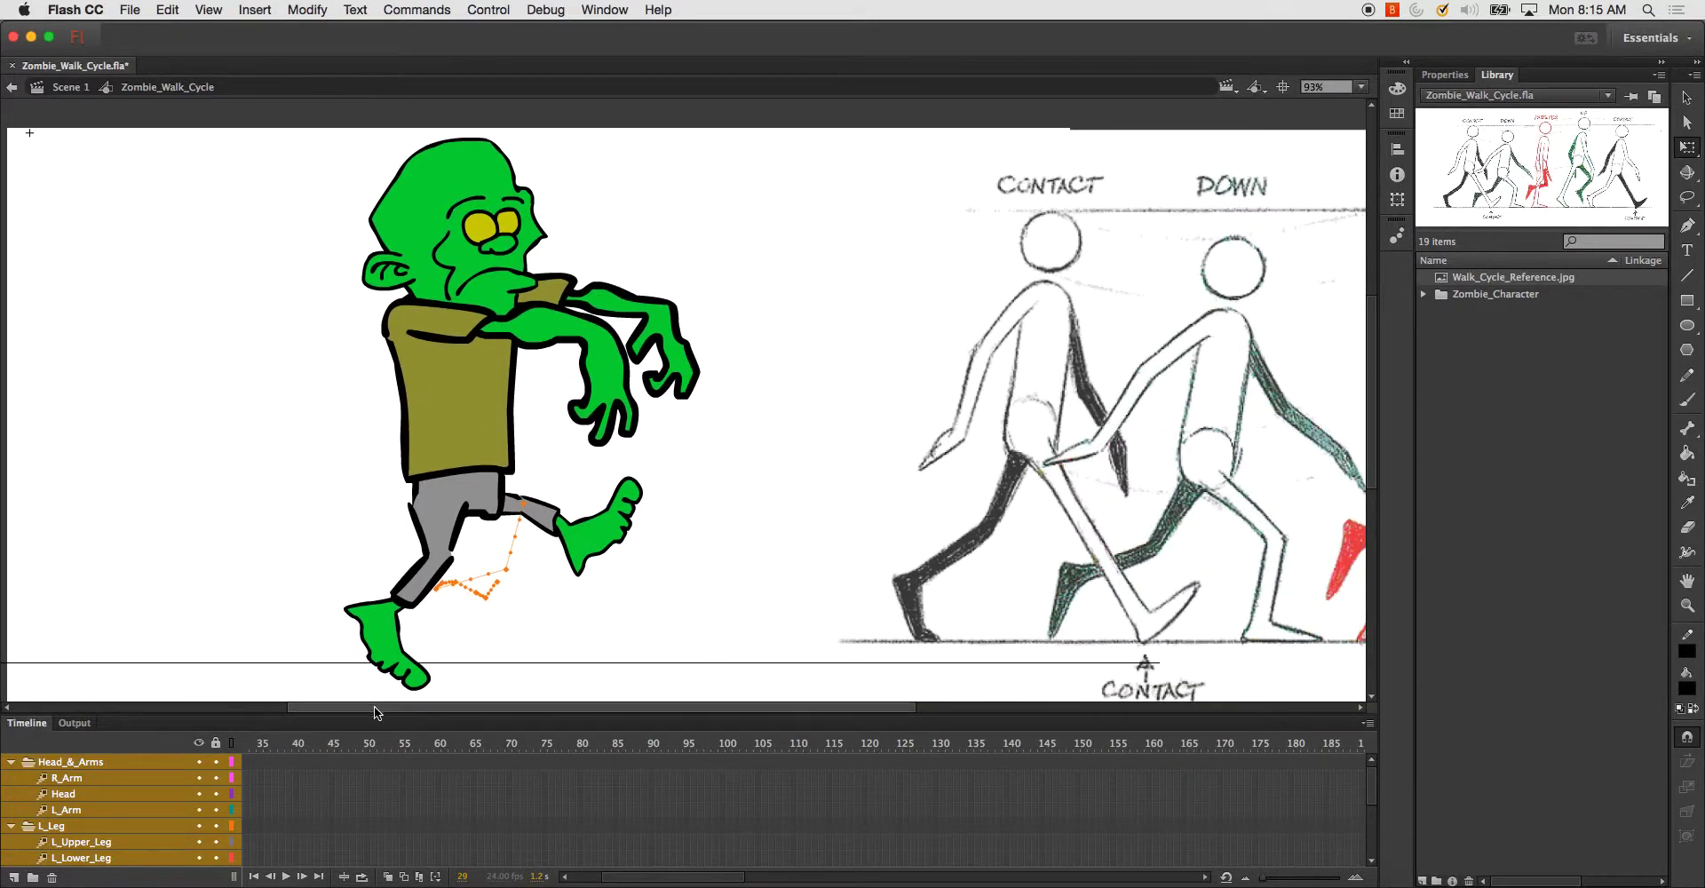
drag(674, 879, 568, 877)
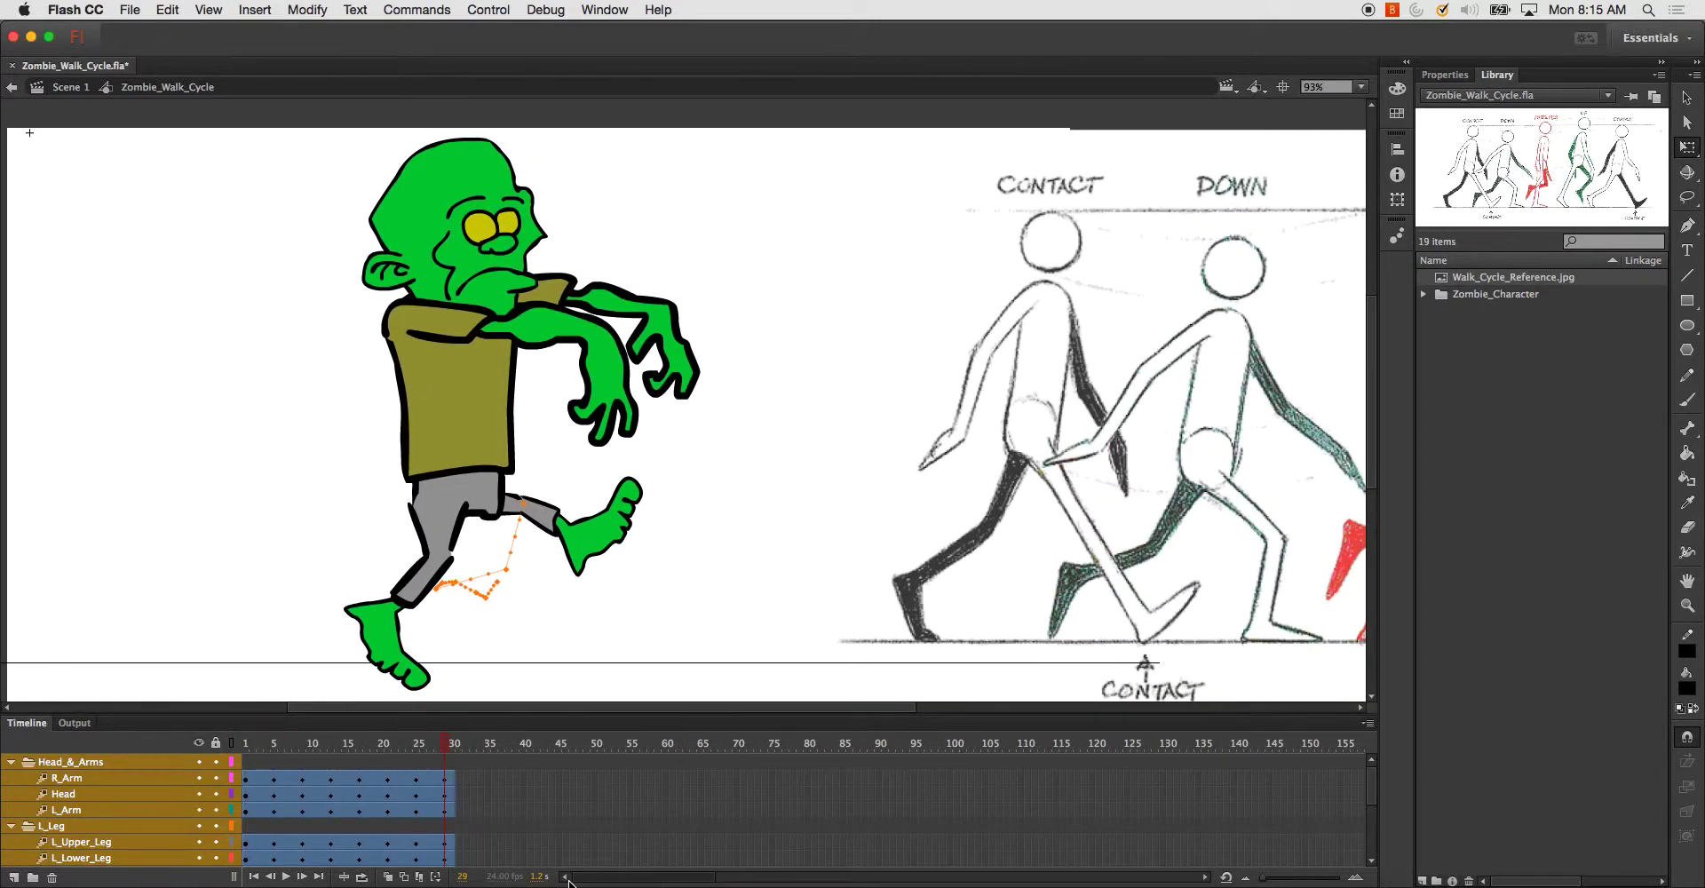
drag(368, 744, 183, 732)
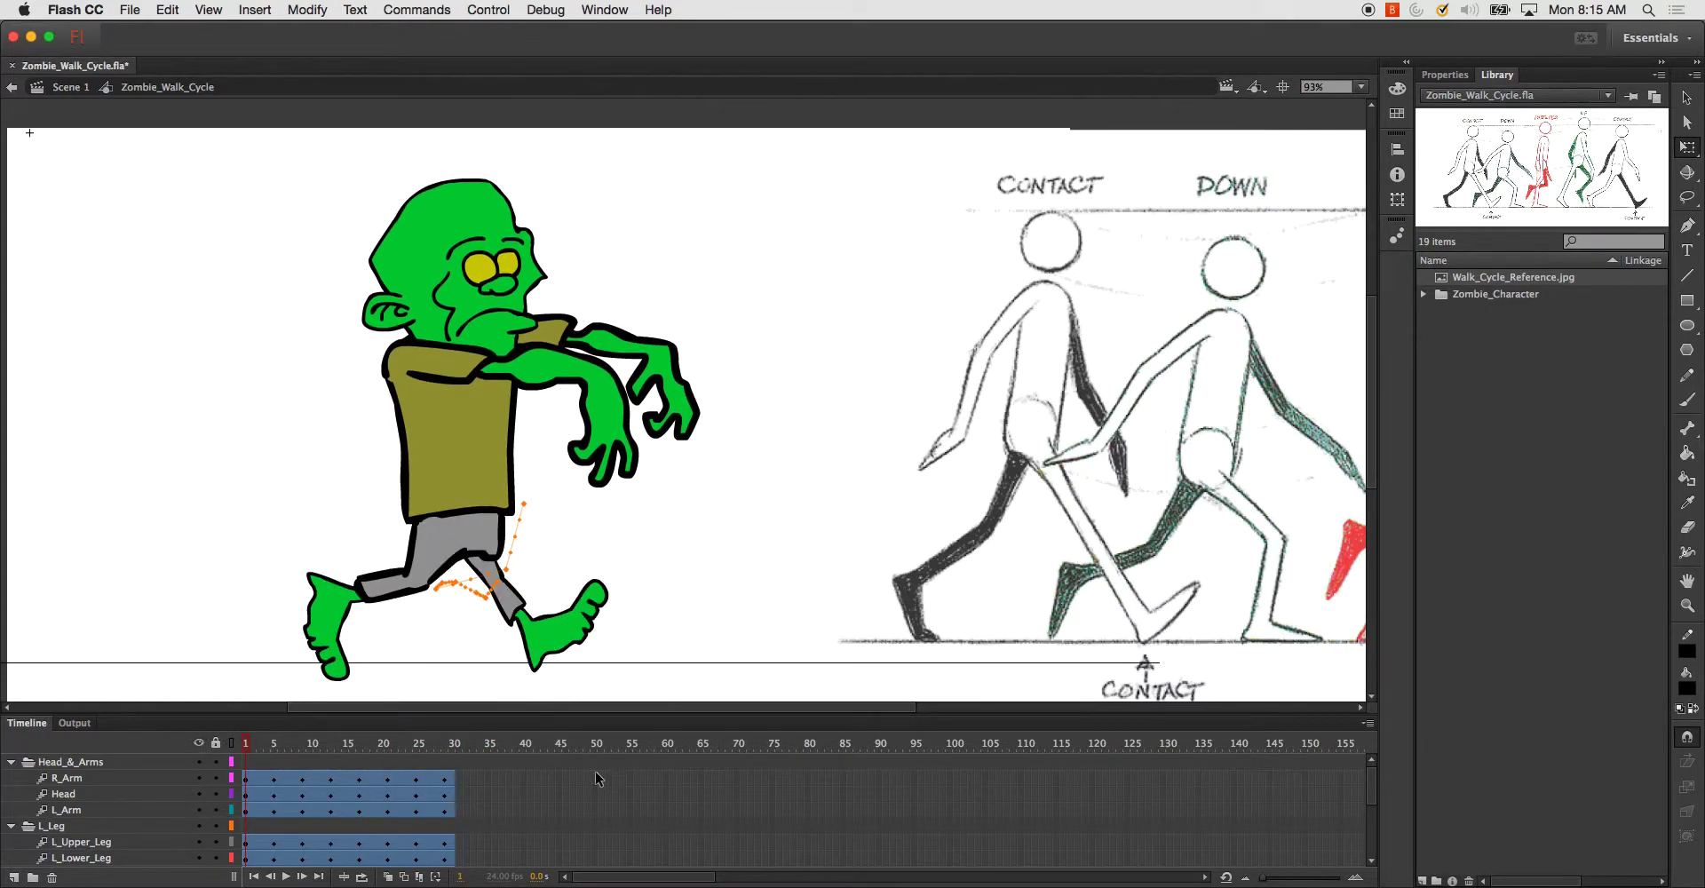
click(286, 878)
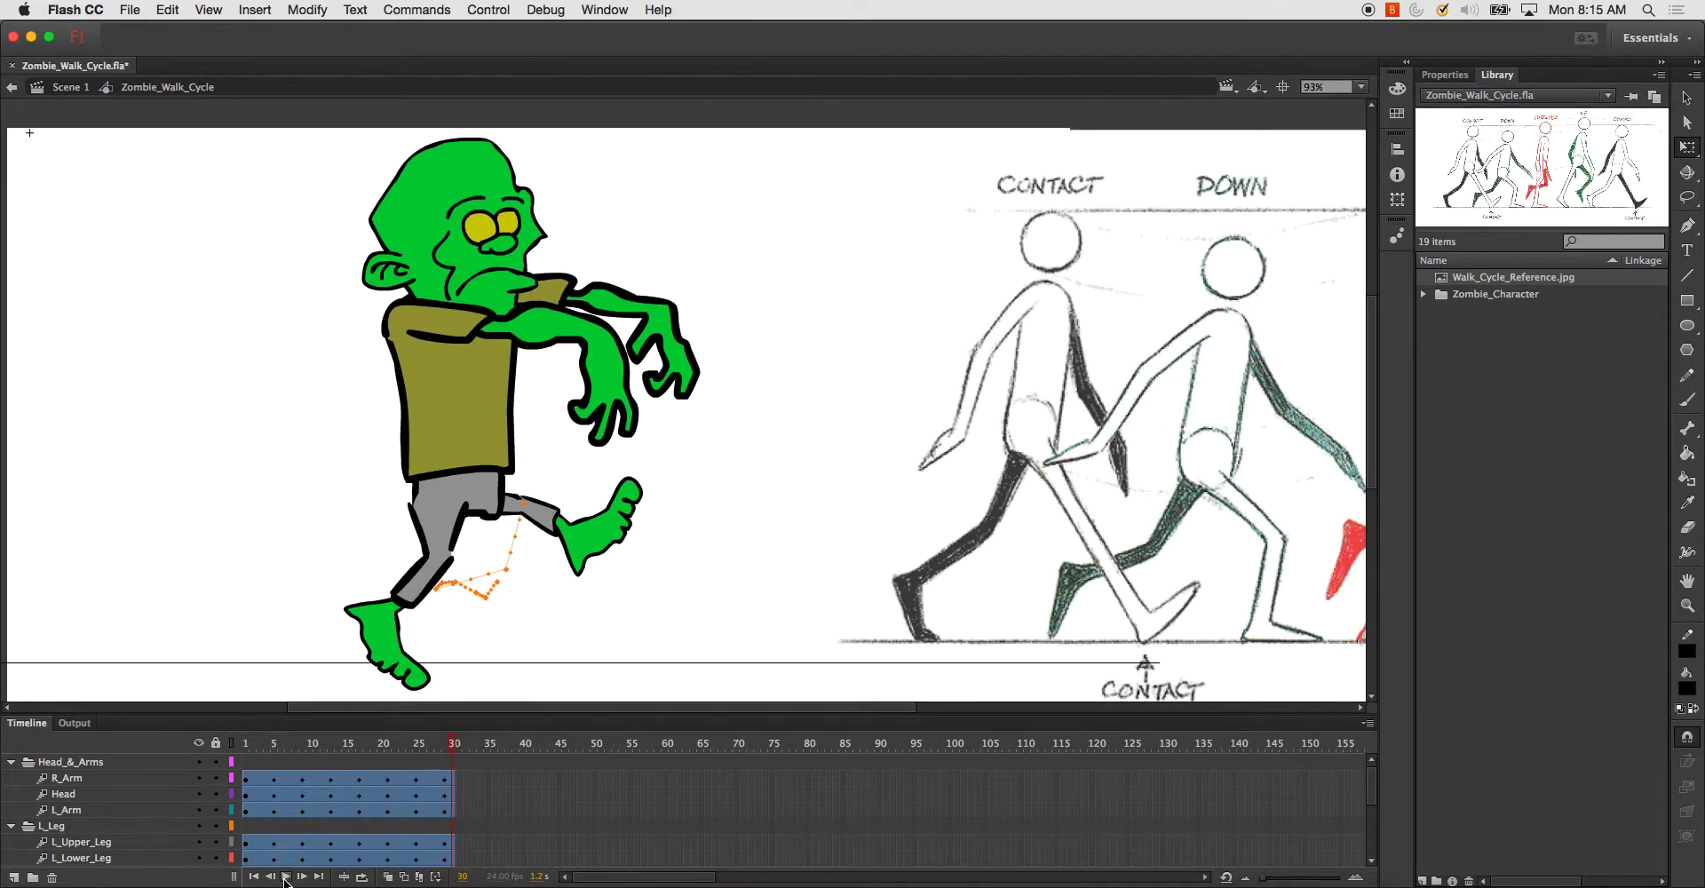
- Return to frame 29, select all character layers, nudge the whole zombie slightly down and scrub through the motion
drag(453, 748, 448, 751)
click(87, 764)
scroll(99, 787, down, 5)
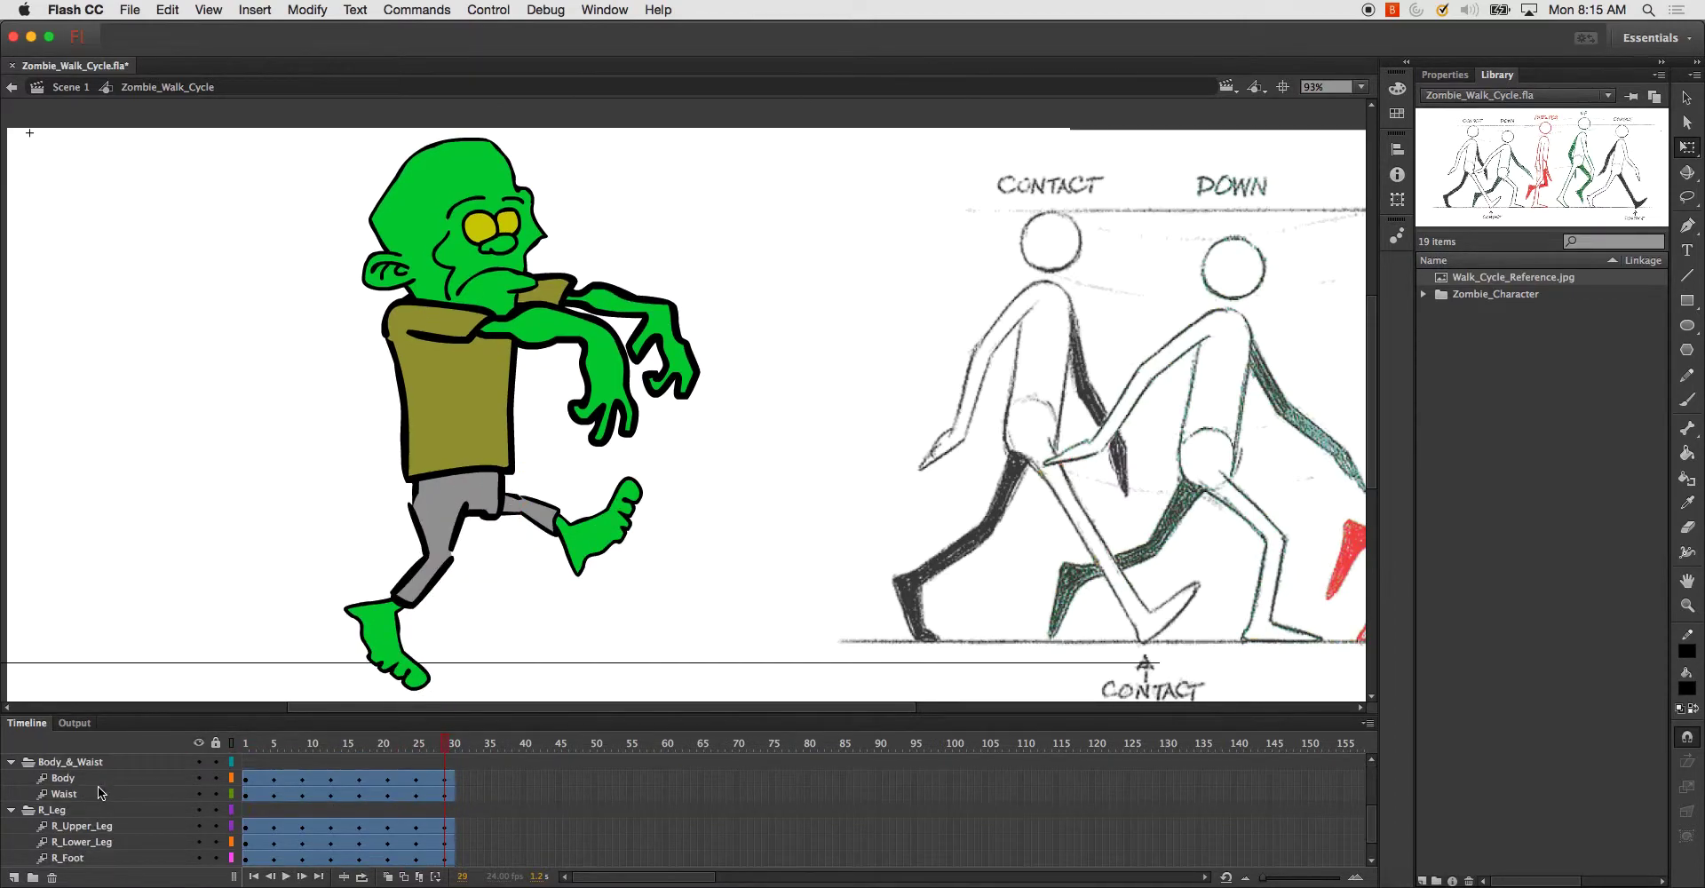
shift+click(80, 860)
key(Down)
key(Down)
key(Down)
key(Down)
key(Down)
key(Down)
key(Down)
key(Down)
key(Down)
key(Down)
key(Down)
key(Down)
key(Down)
key(Down)
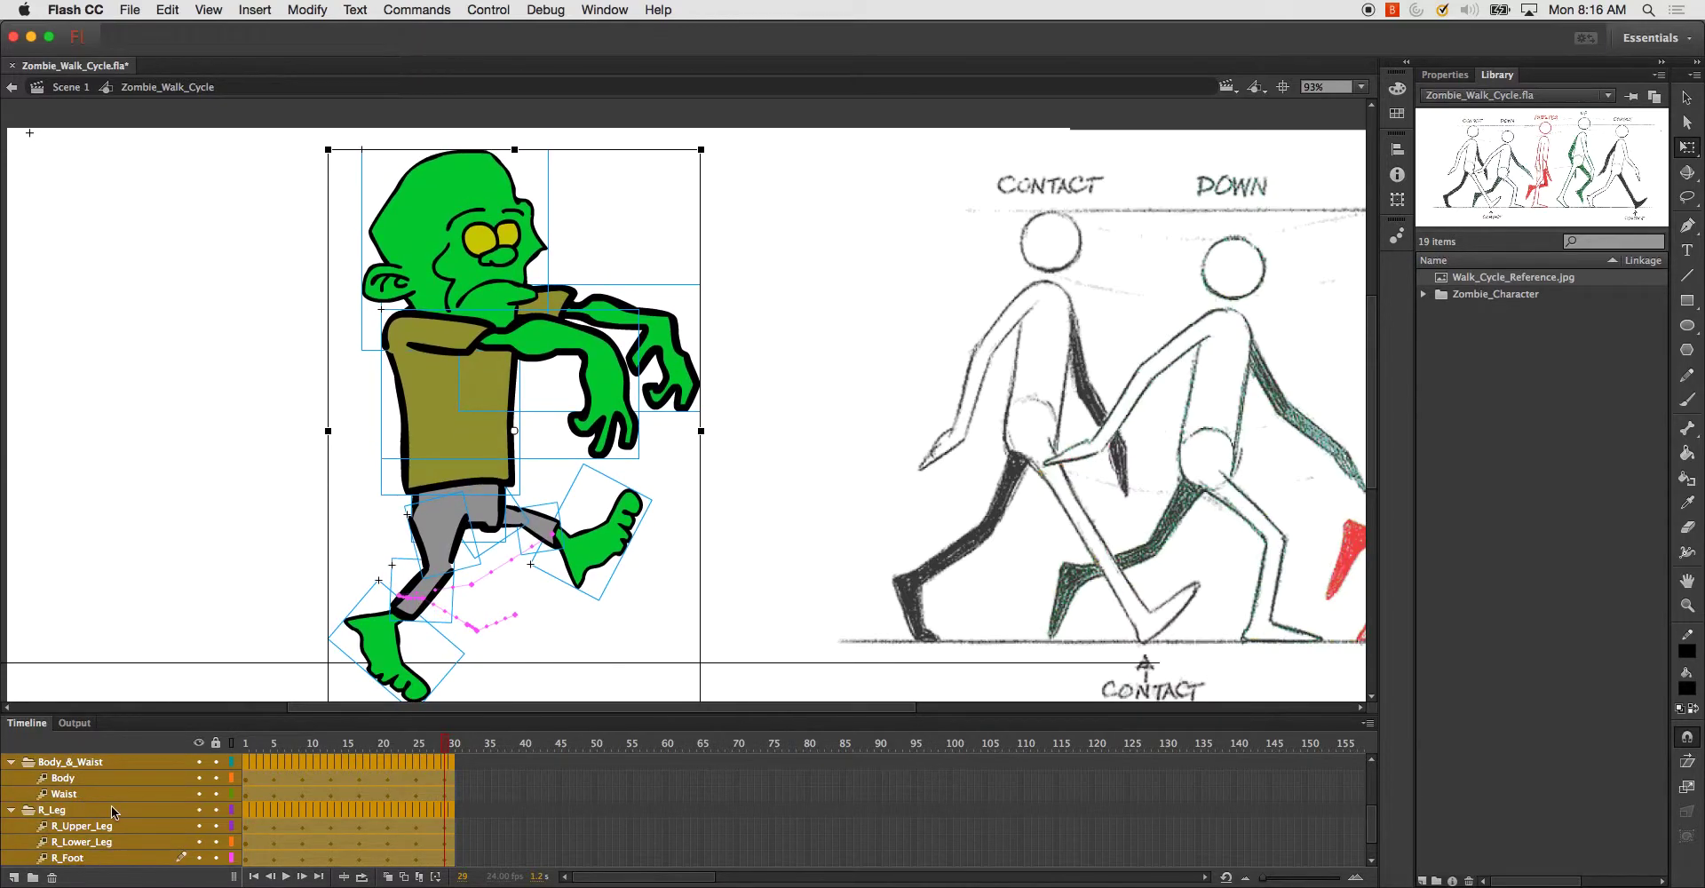
drag(347, 751, 446, 765)
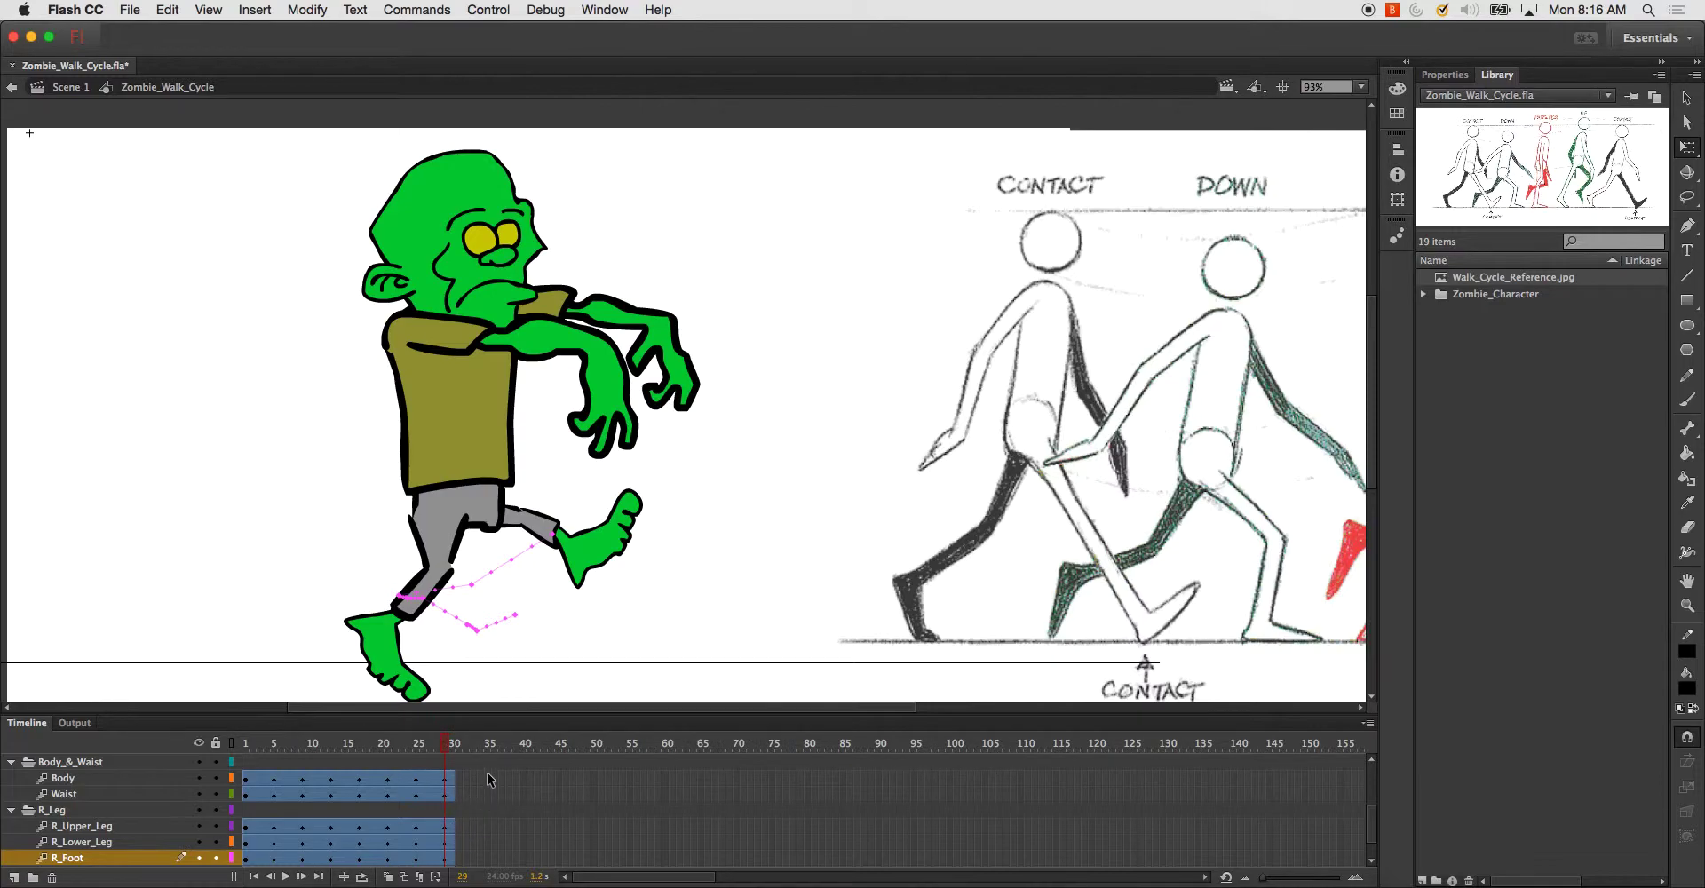
- Insert frames on all layers to extend the animation to frame 34
scroll(488, 781, down, 2)
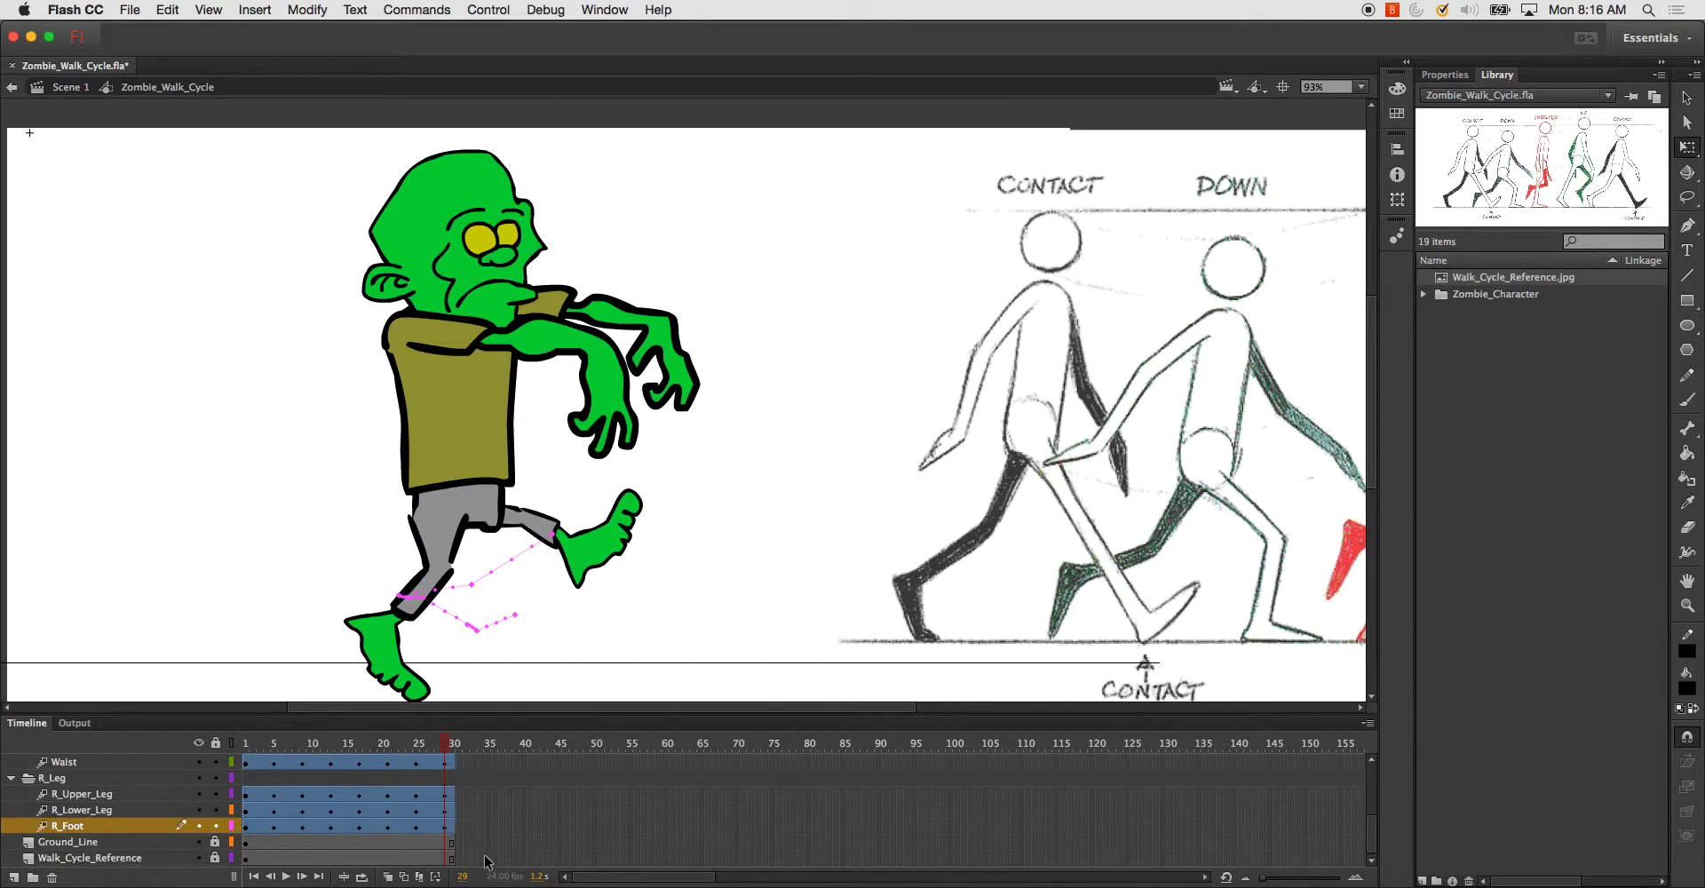
drag(482, 860, 482, 735)
right_click(479, 750)
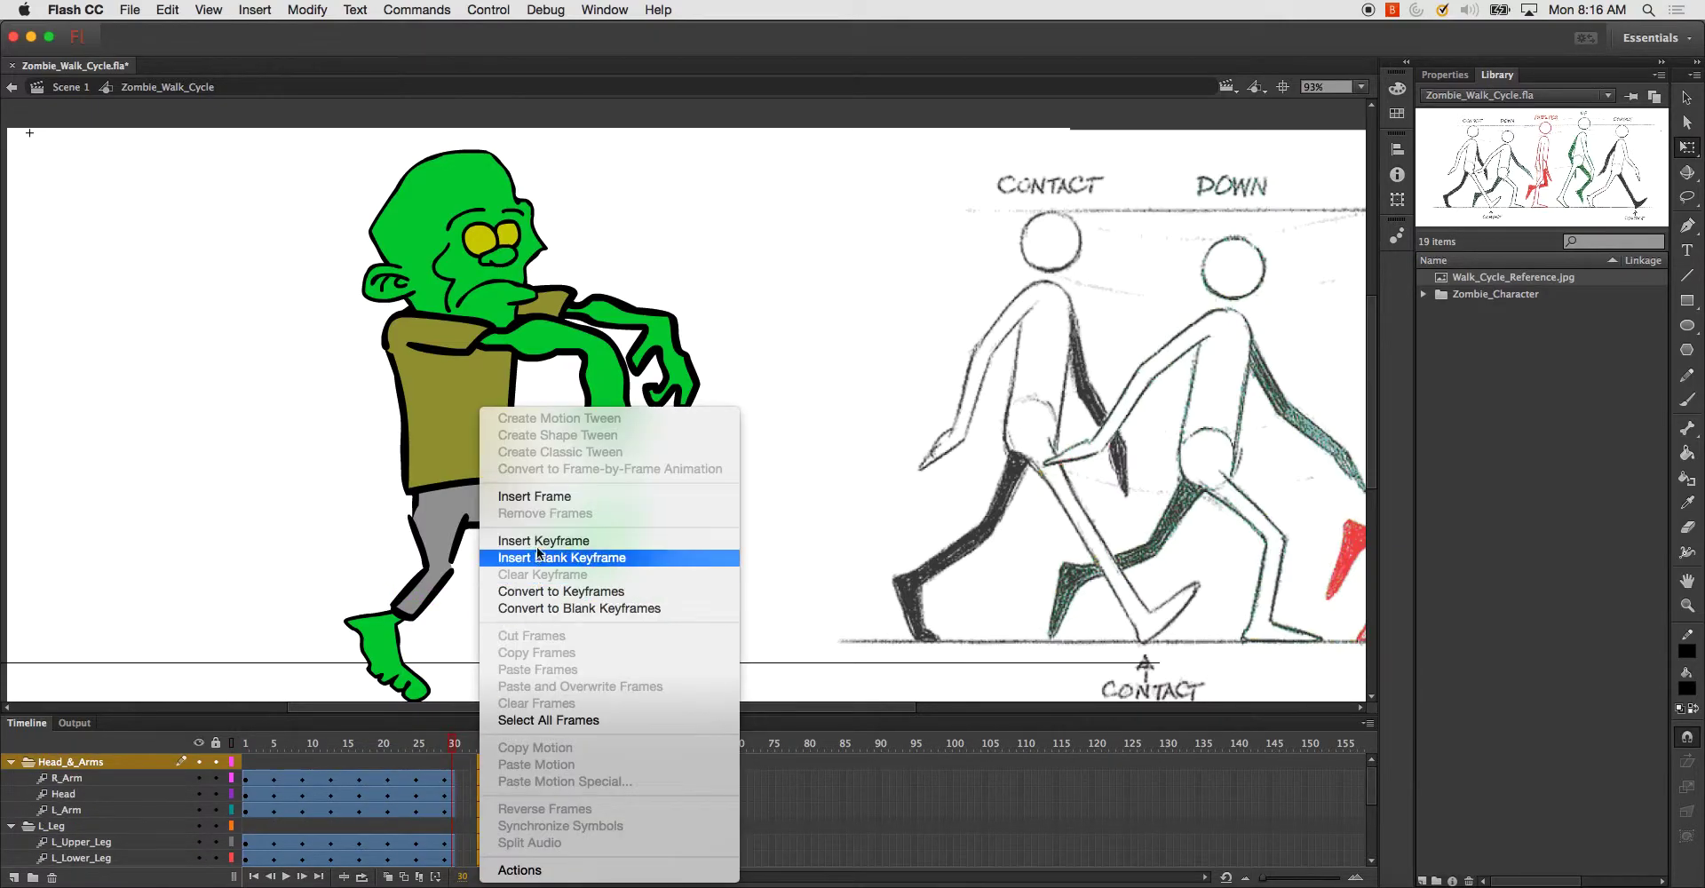
click(539, 499)
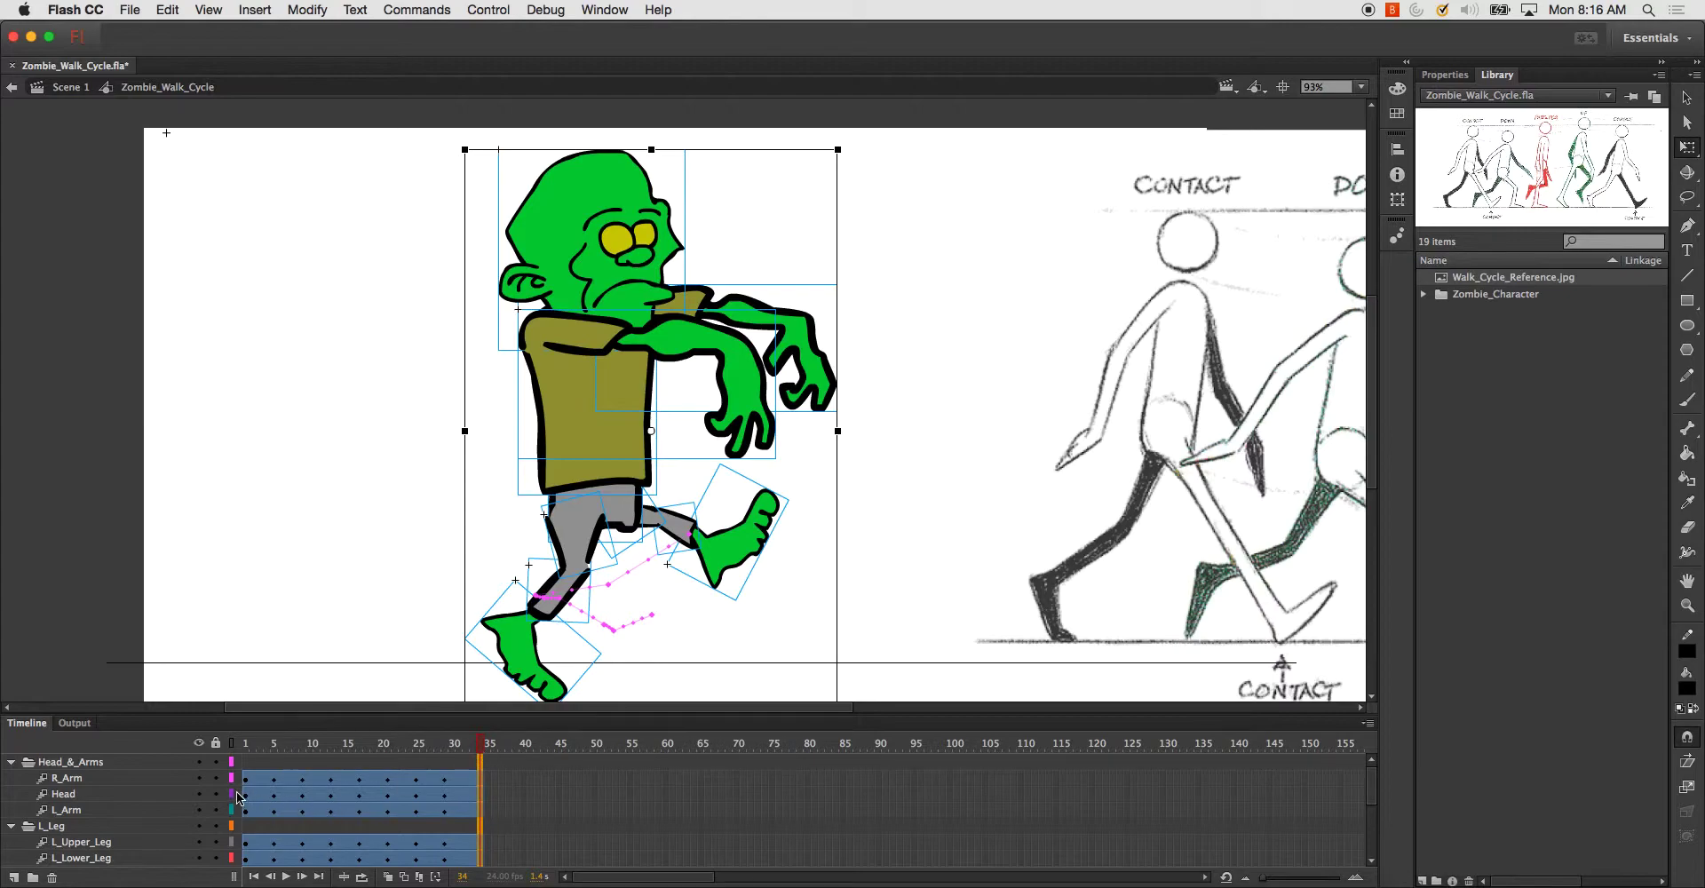
- Copy the head, arm and left leg keyframes from frame 1 to frame 34
drag(250, 781, 478, 797)
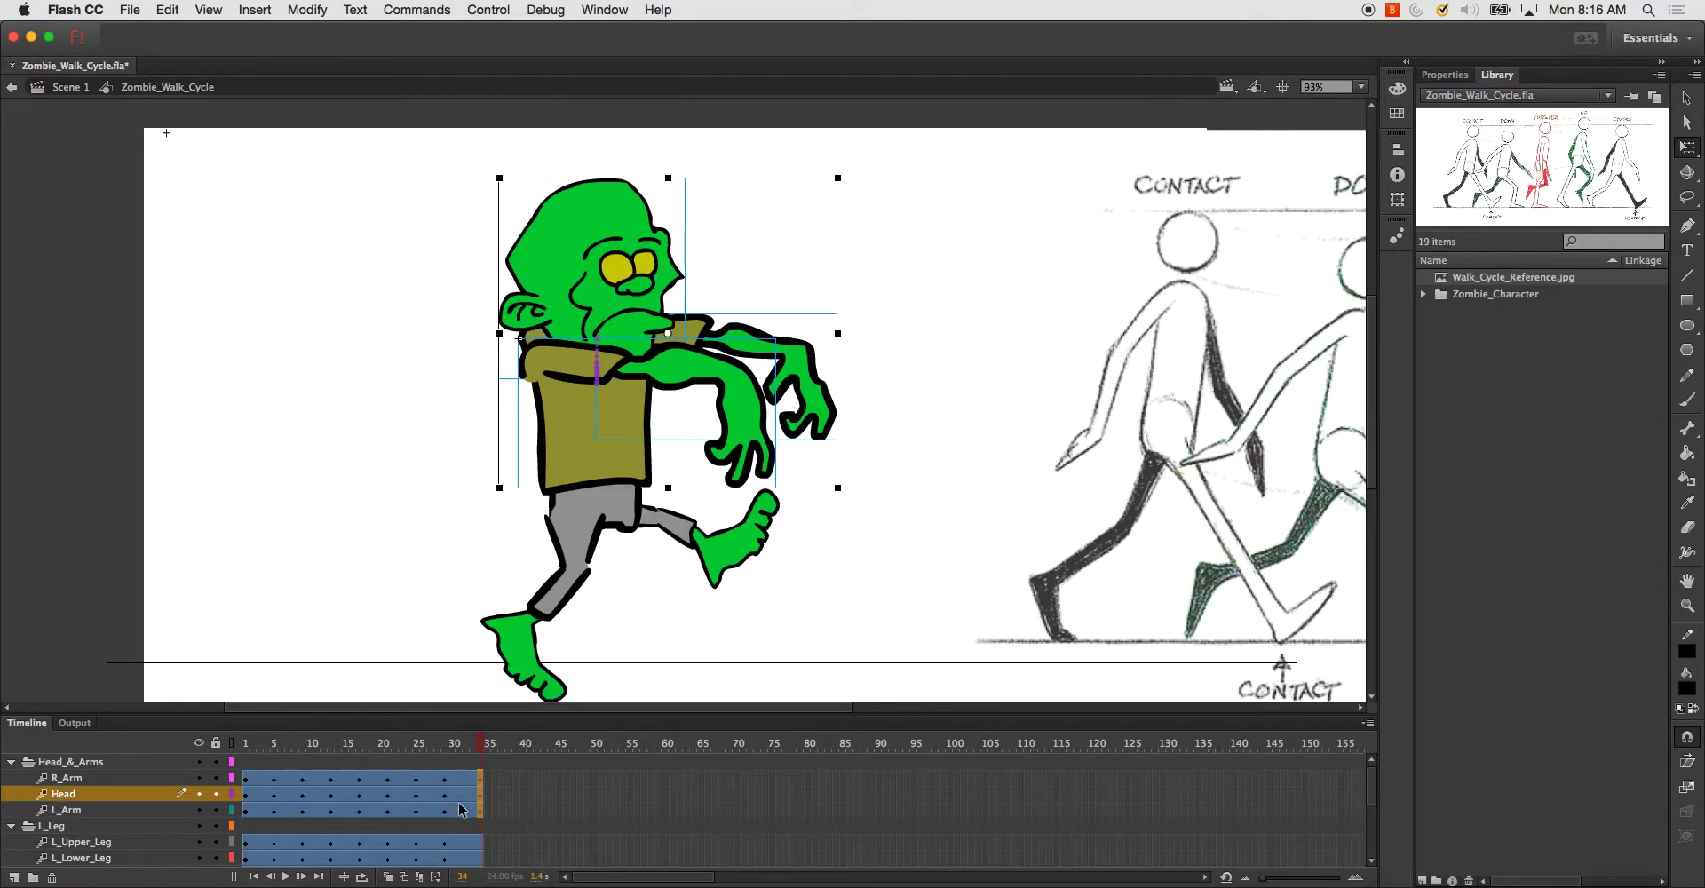
scroll(368, 808, right, 3)
drag(617, 875, 471, 870)
scroll(417, 814, down, 3)
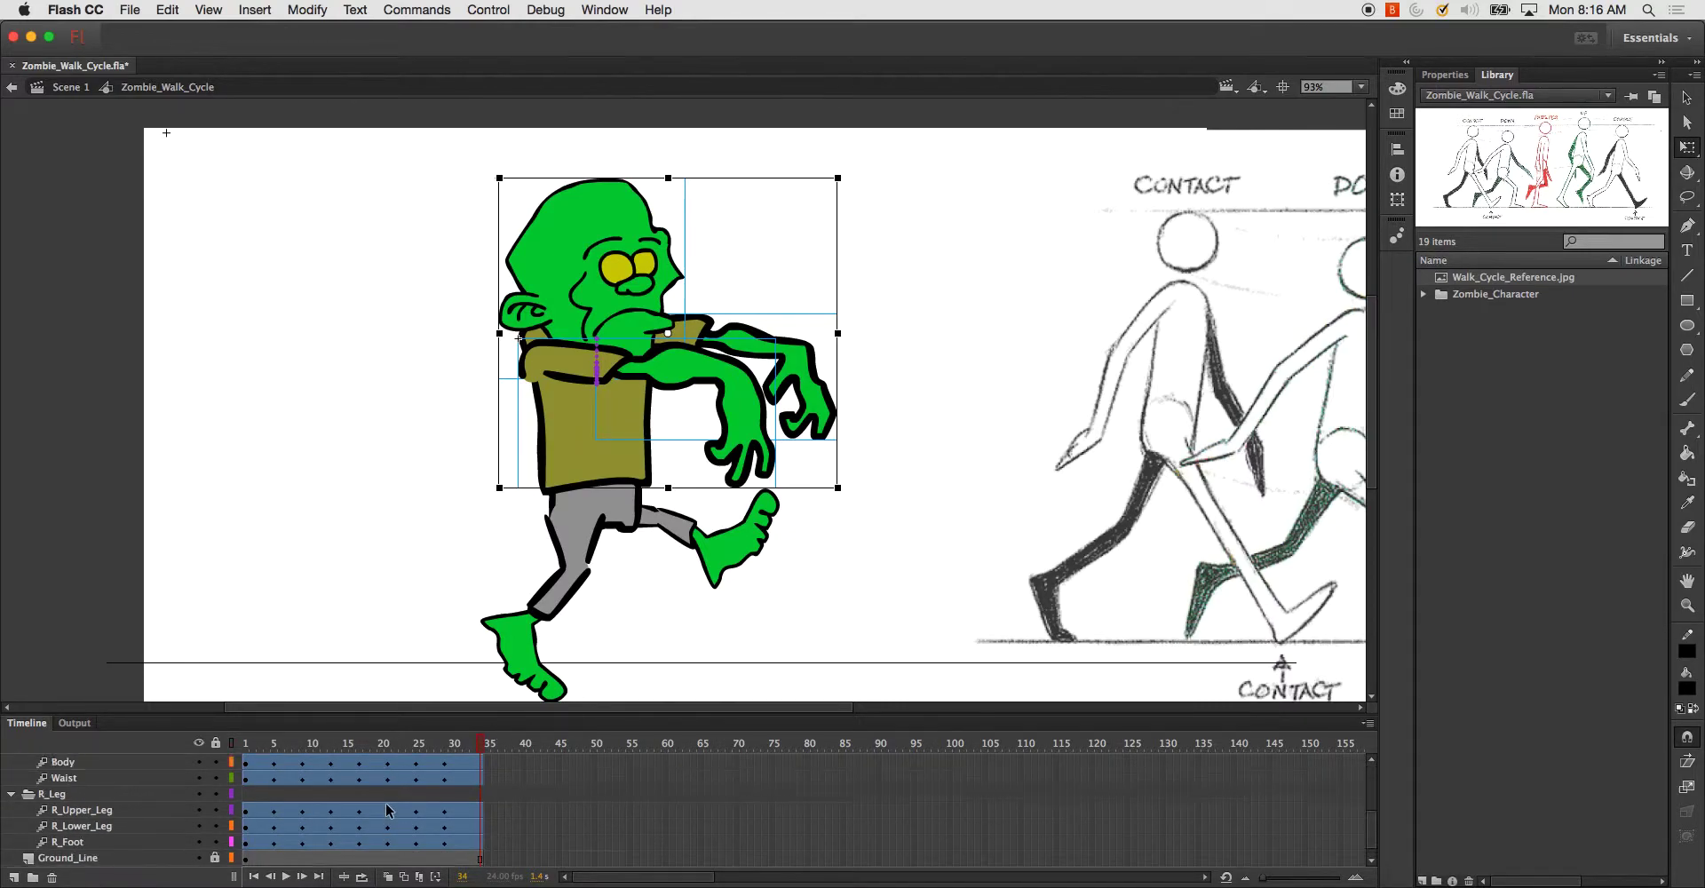
scroll(310, 785, up, 3)
scroll(310, 785, down, 3)
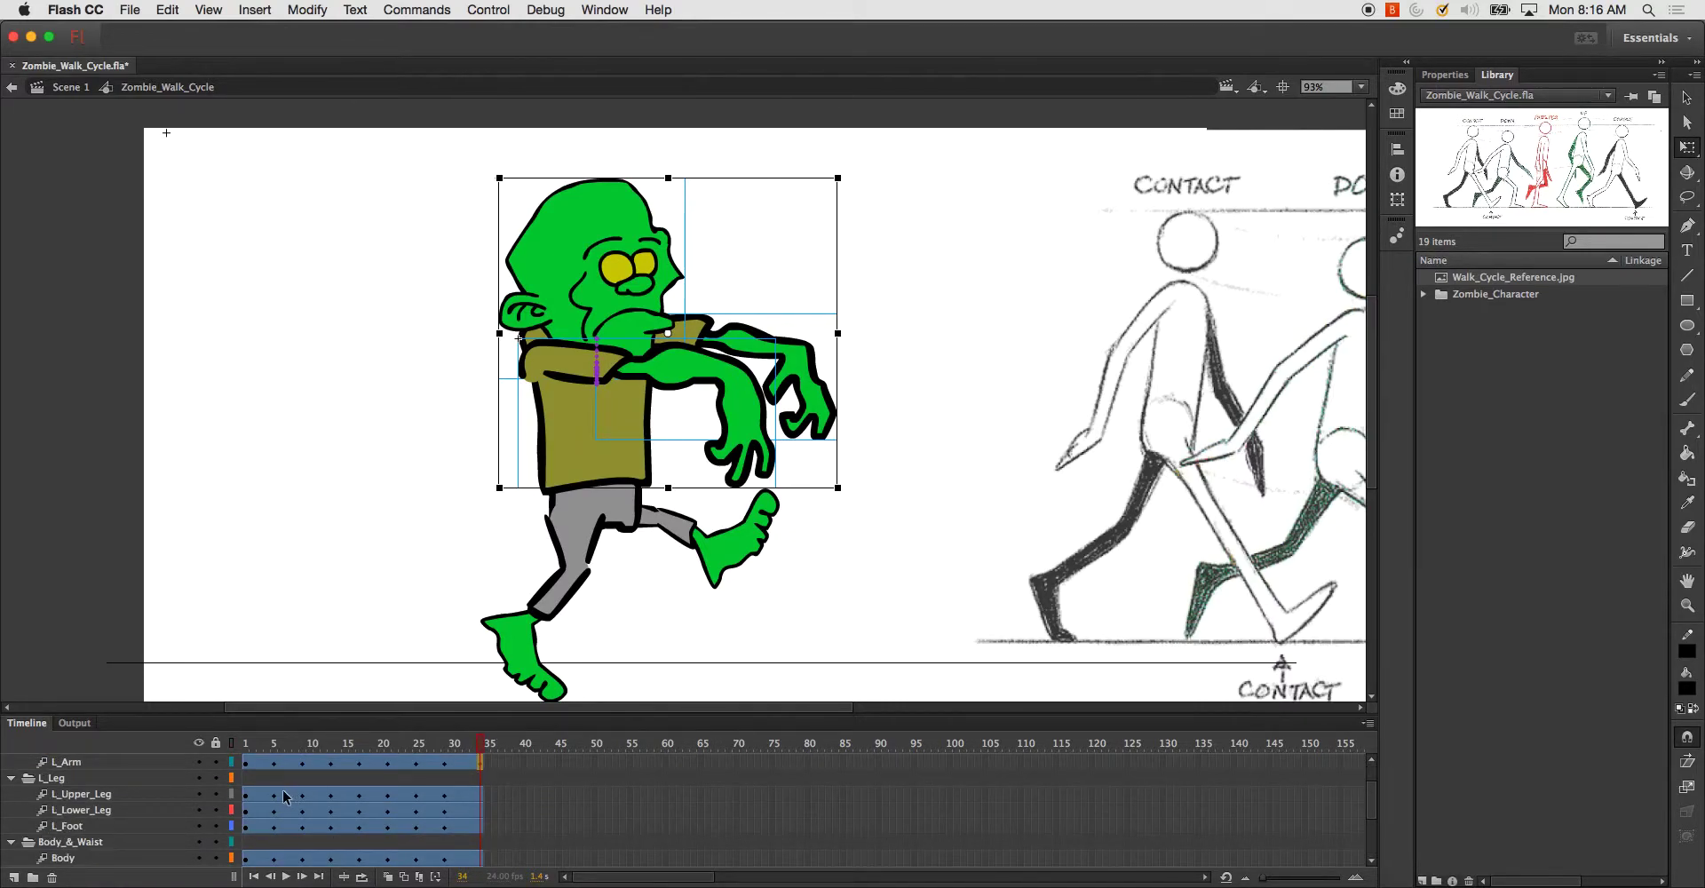
drag(247, 795, 478, 828)
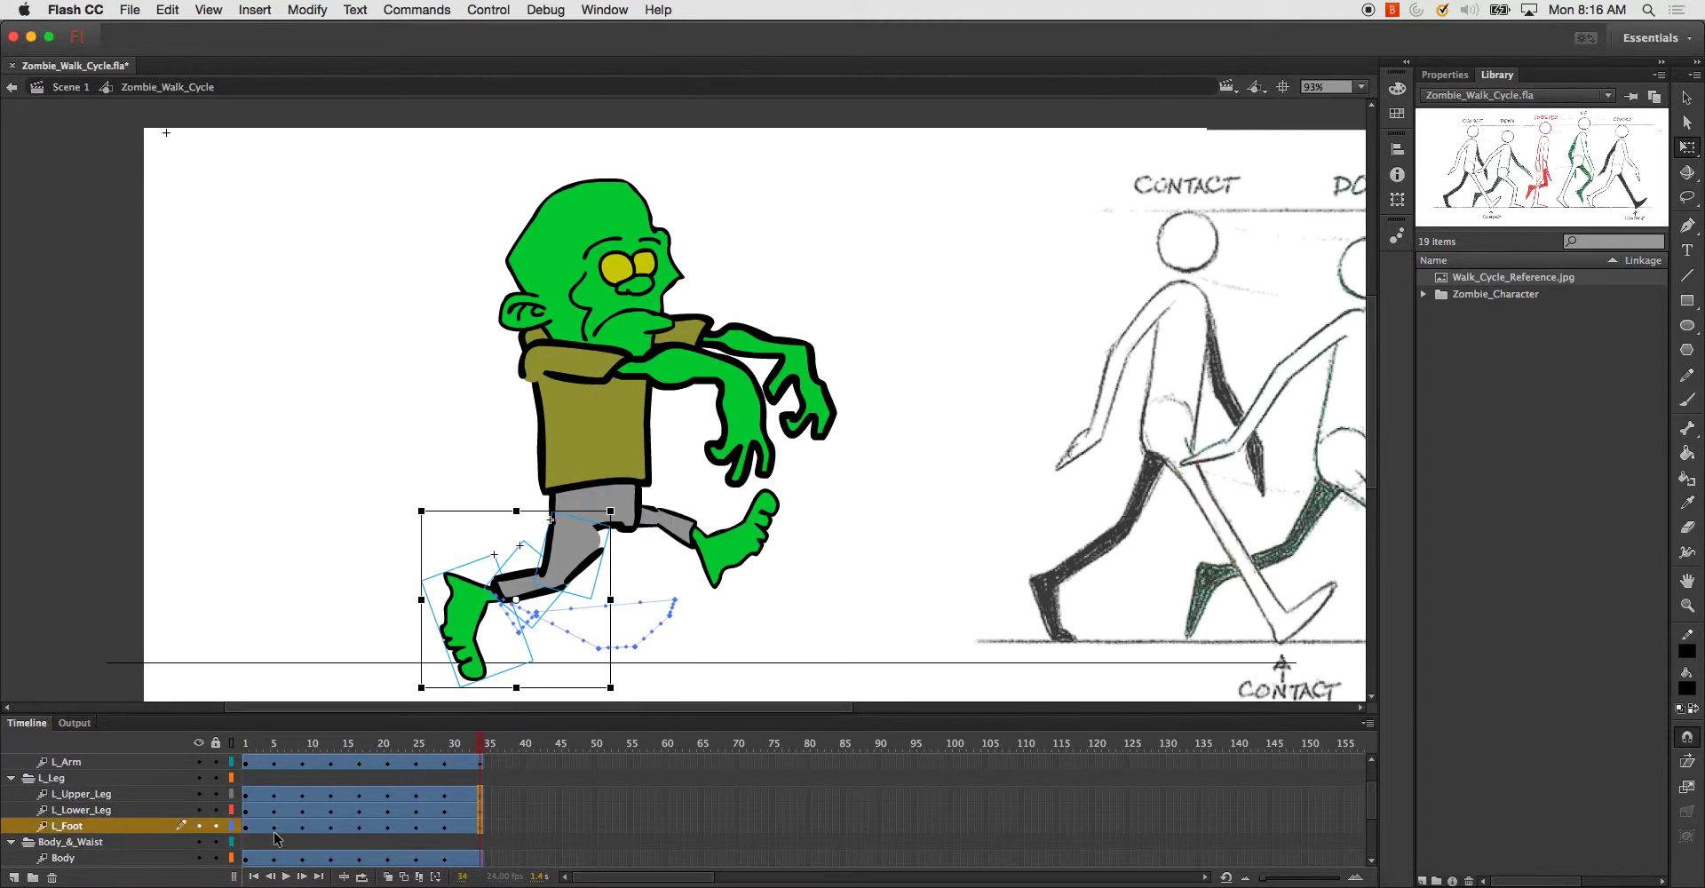
- Copy the Body and Waist keyframes from frame 1 to frame 34
scroll(272, 834, down, 1)
scroll(266, 814, down, 2)
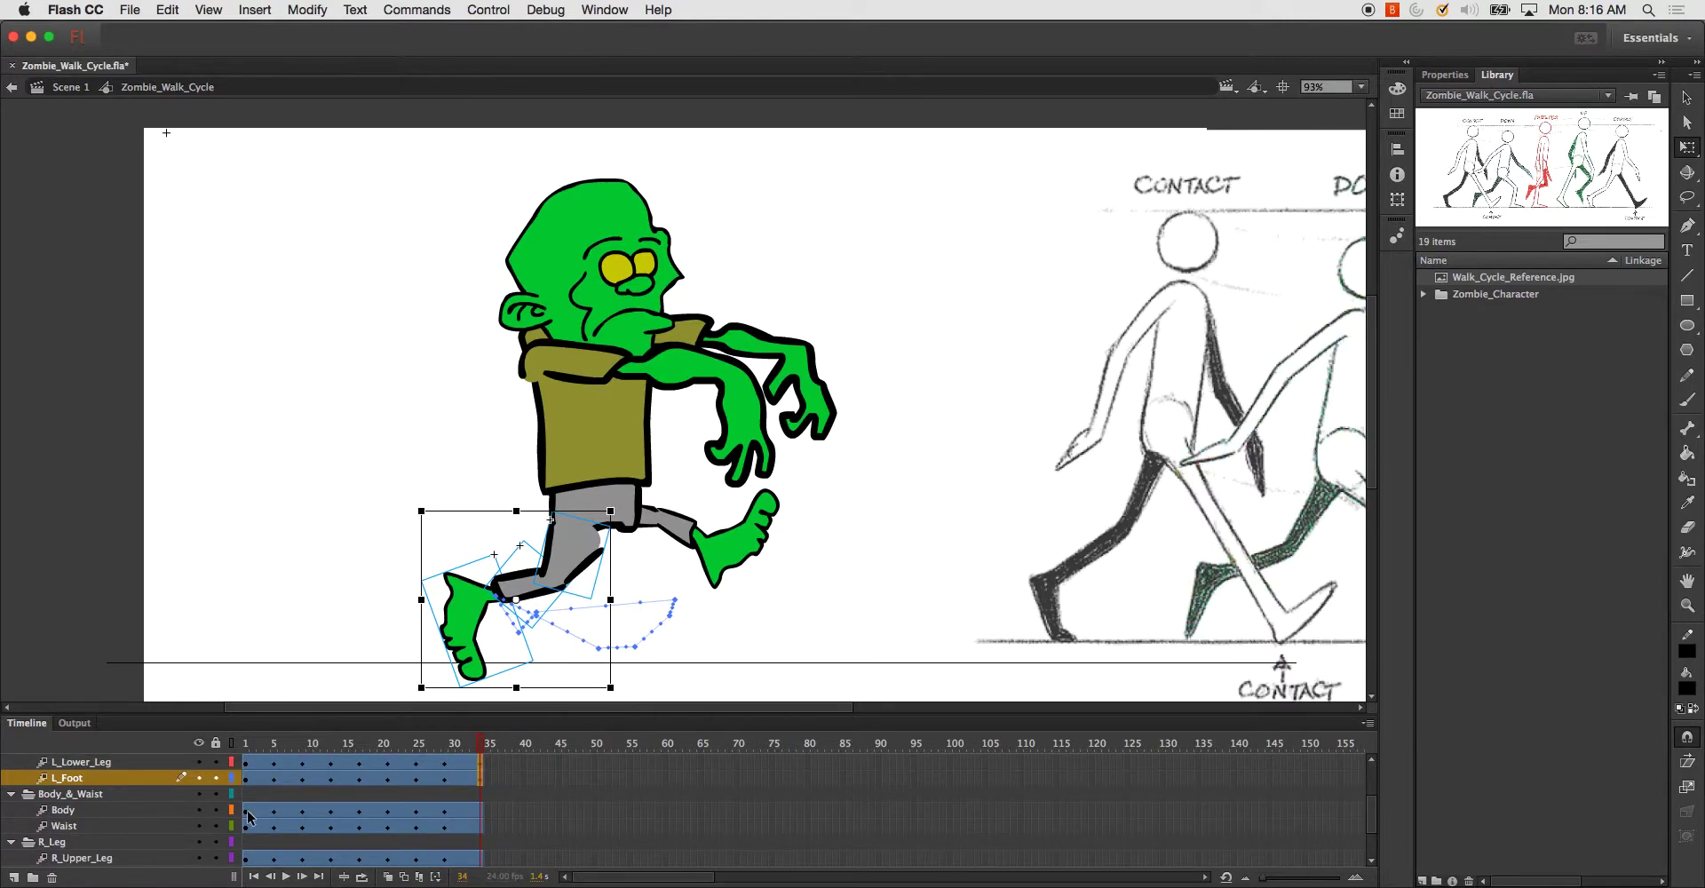
click(249, 818)
drag(247, 814, 473, 813)
click(481, 816)
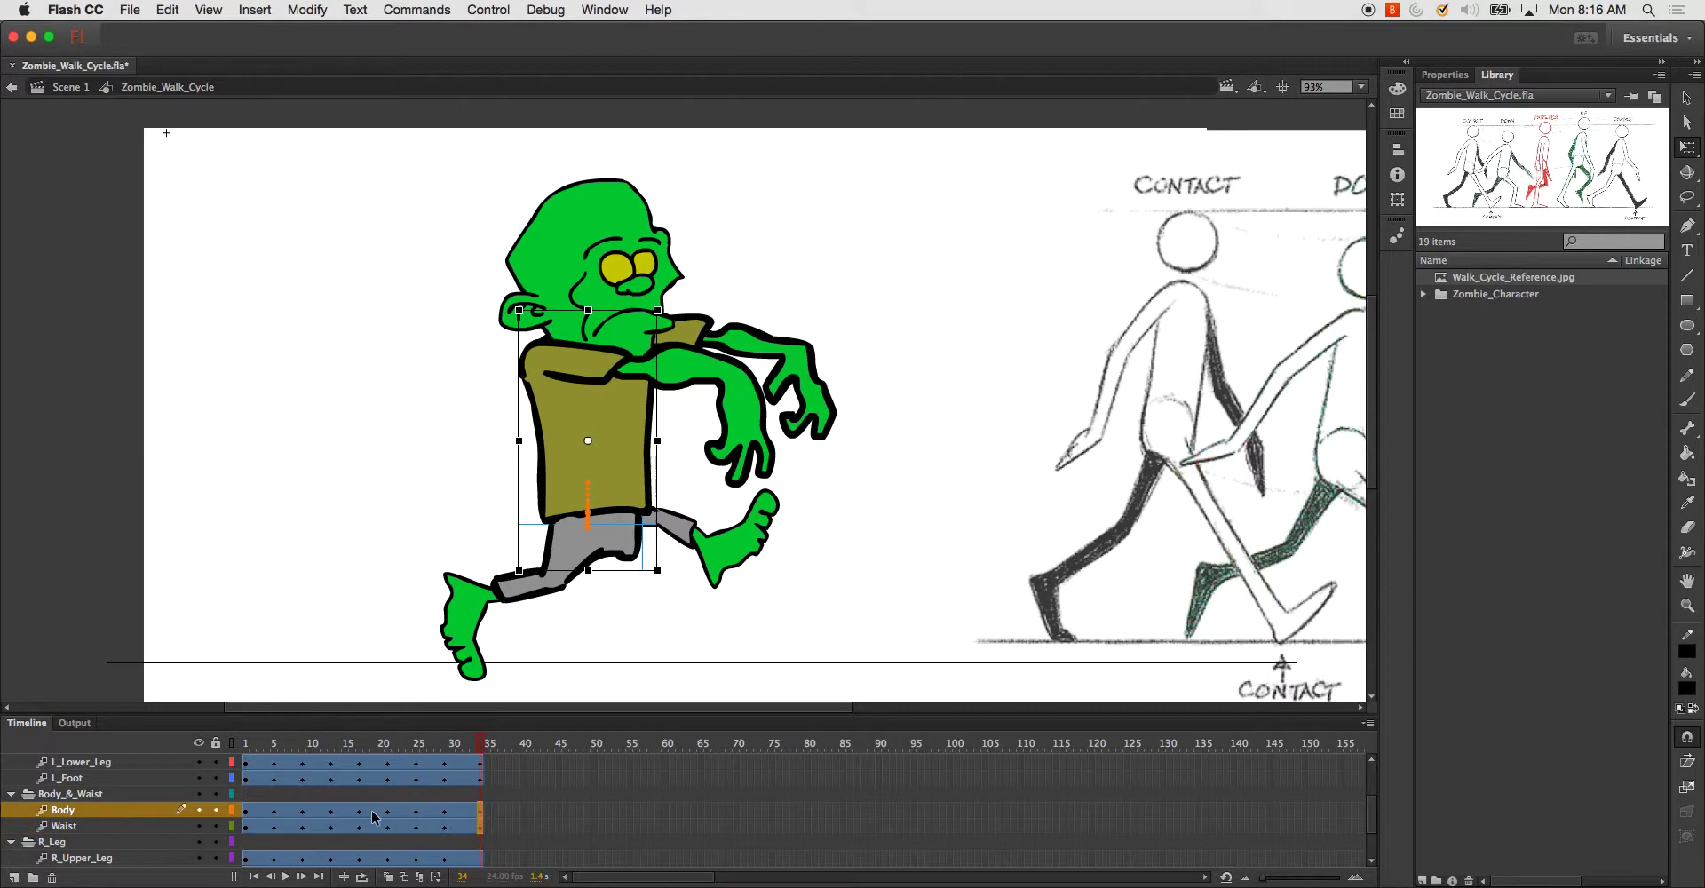
- Copy the right upper leg, lower leg and foot keyframes from frame 1 to frame 34, and scrub back to frame 1
scroll(375, 818, down, 1)
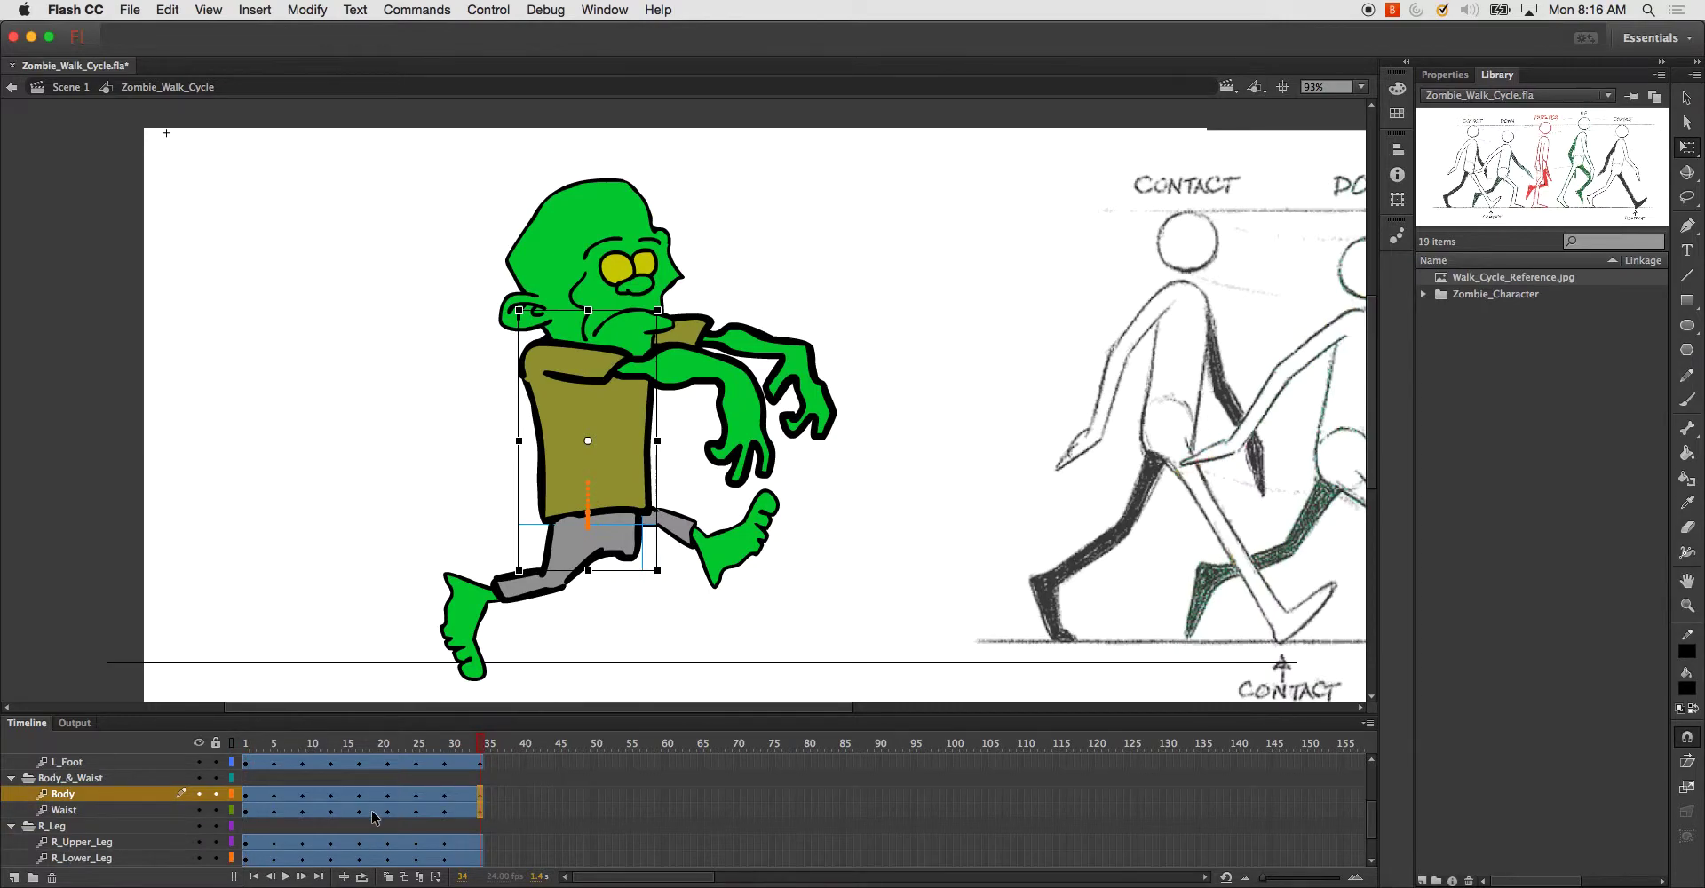
click(248, 855)
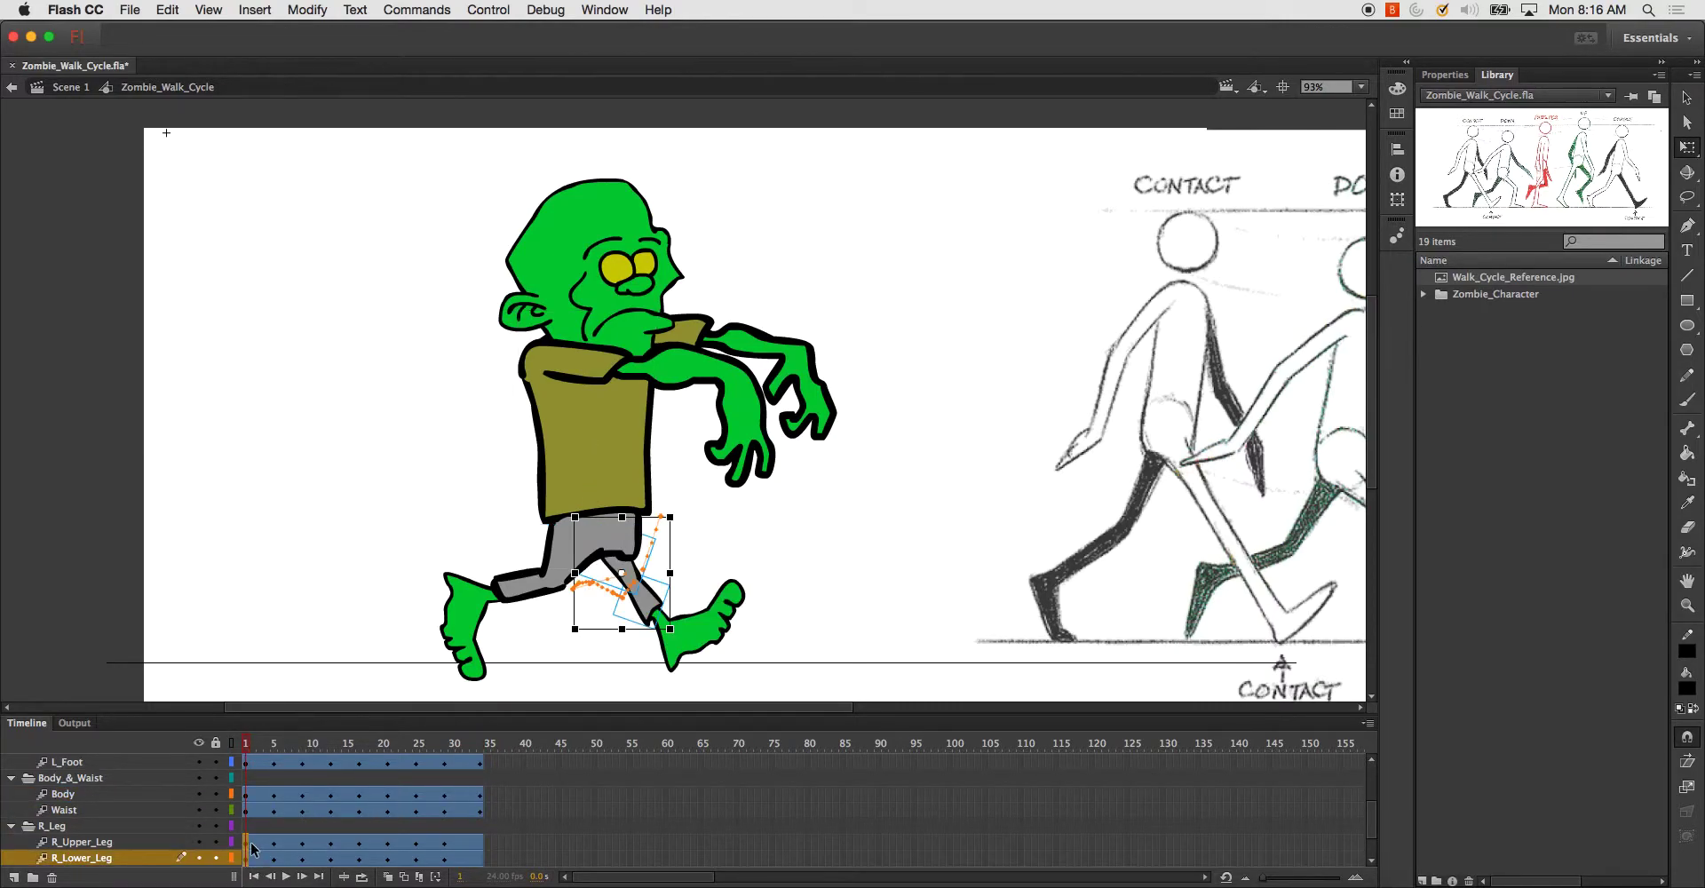
click(480, 843)
scroll(387, 836, down, 2)
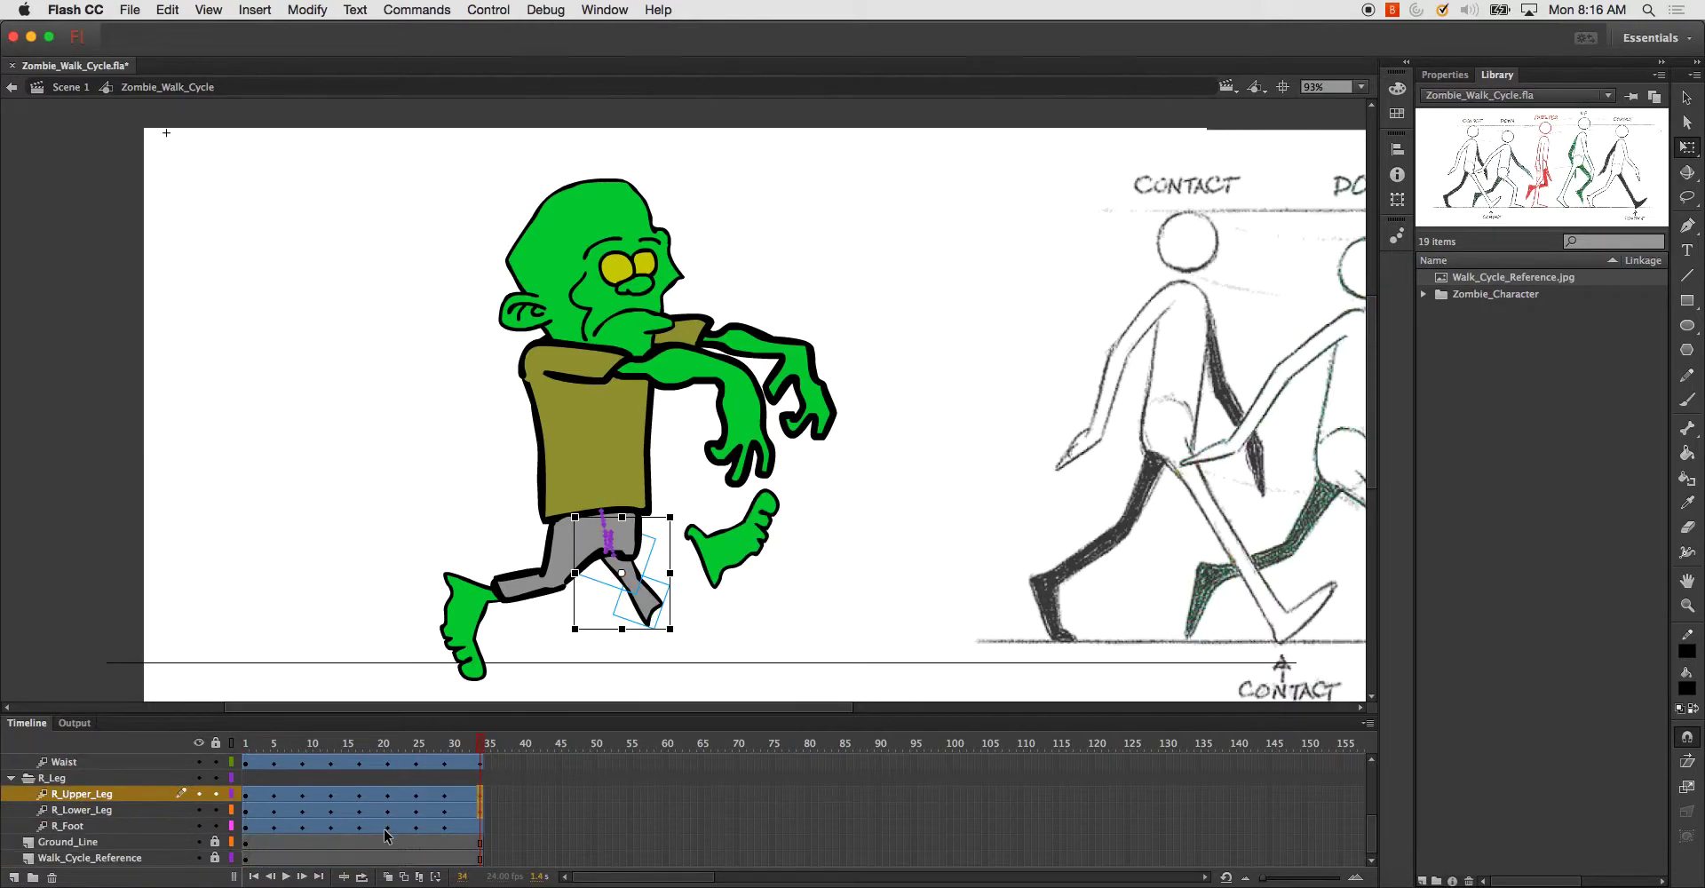
click(250, 832)
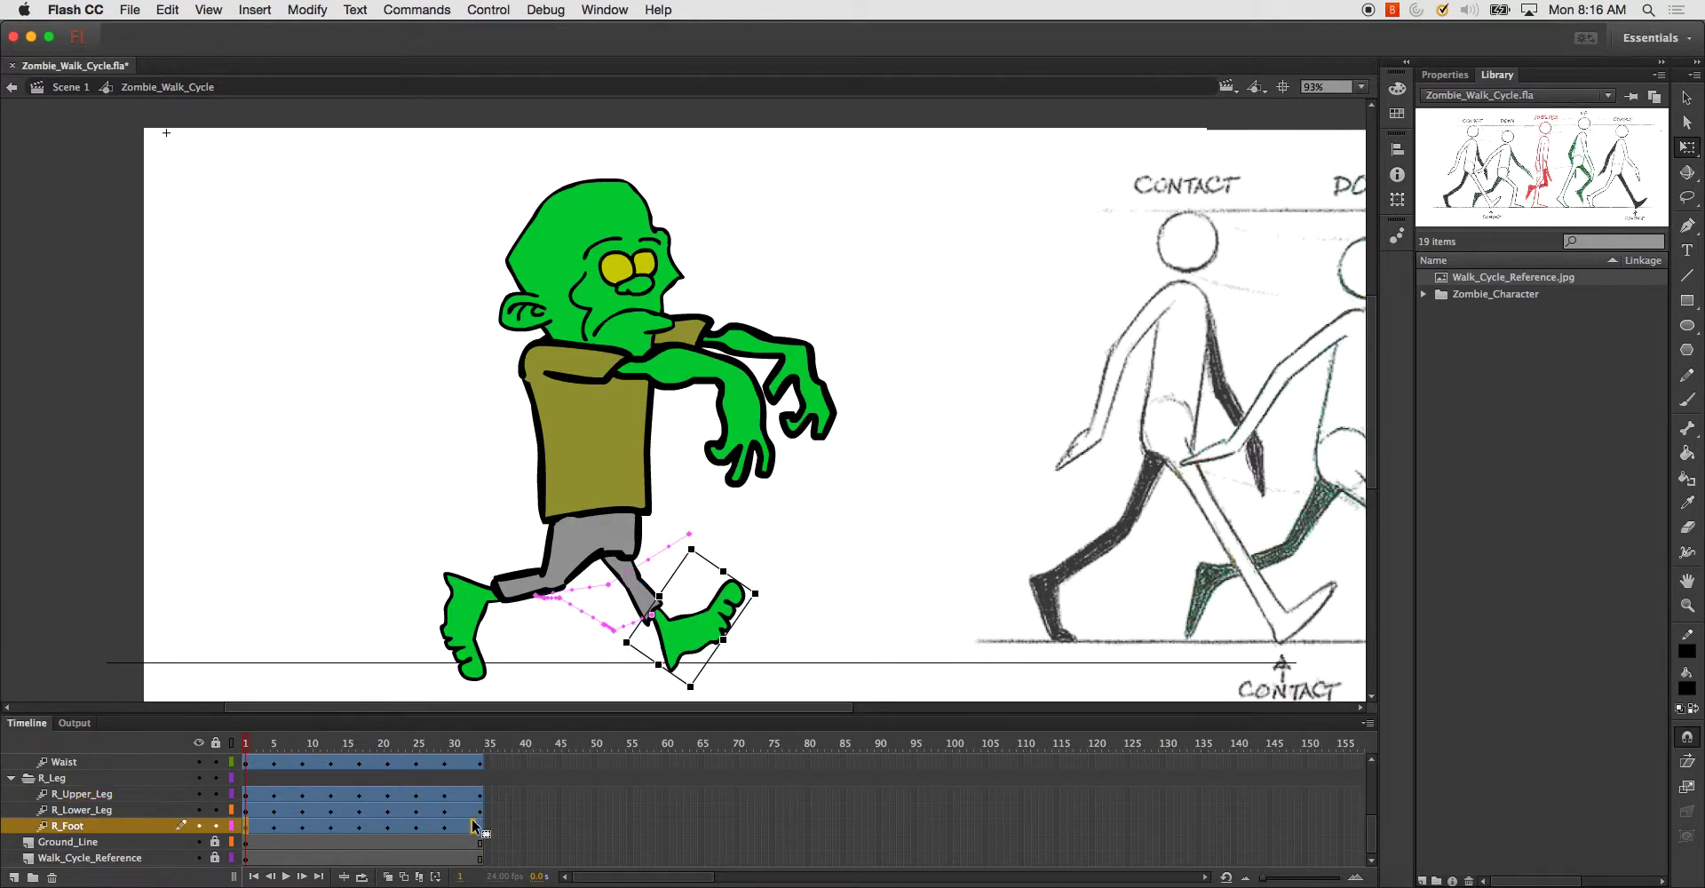
drag(483, 751, 213, 757)
- Delete the Ground_Line and Walk_Cycle_Reference layers and play back the animation
click(80, 844)
shift+click(149, 859)
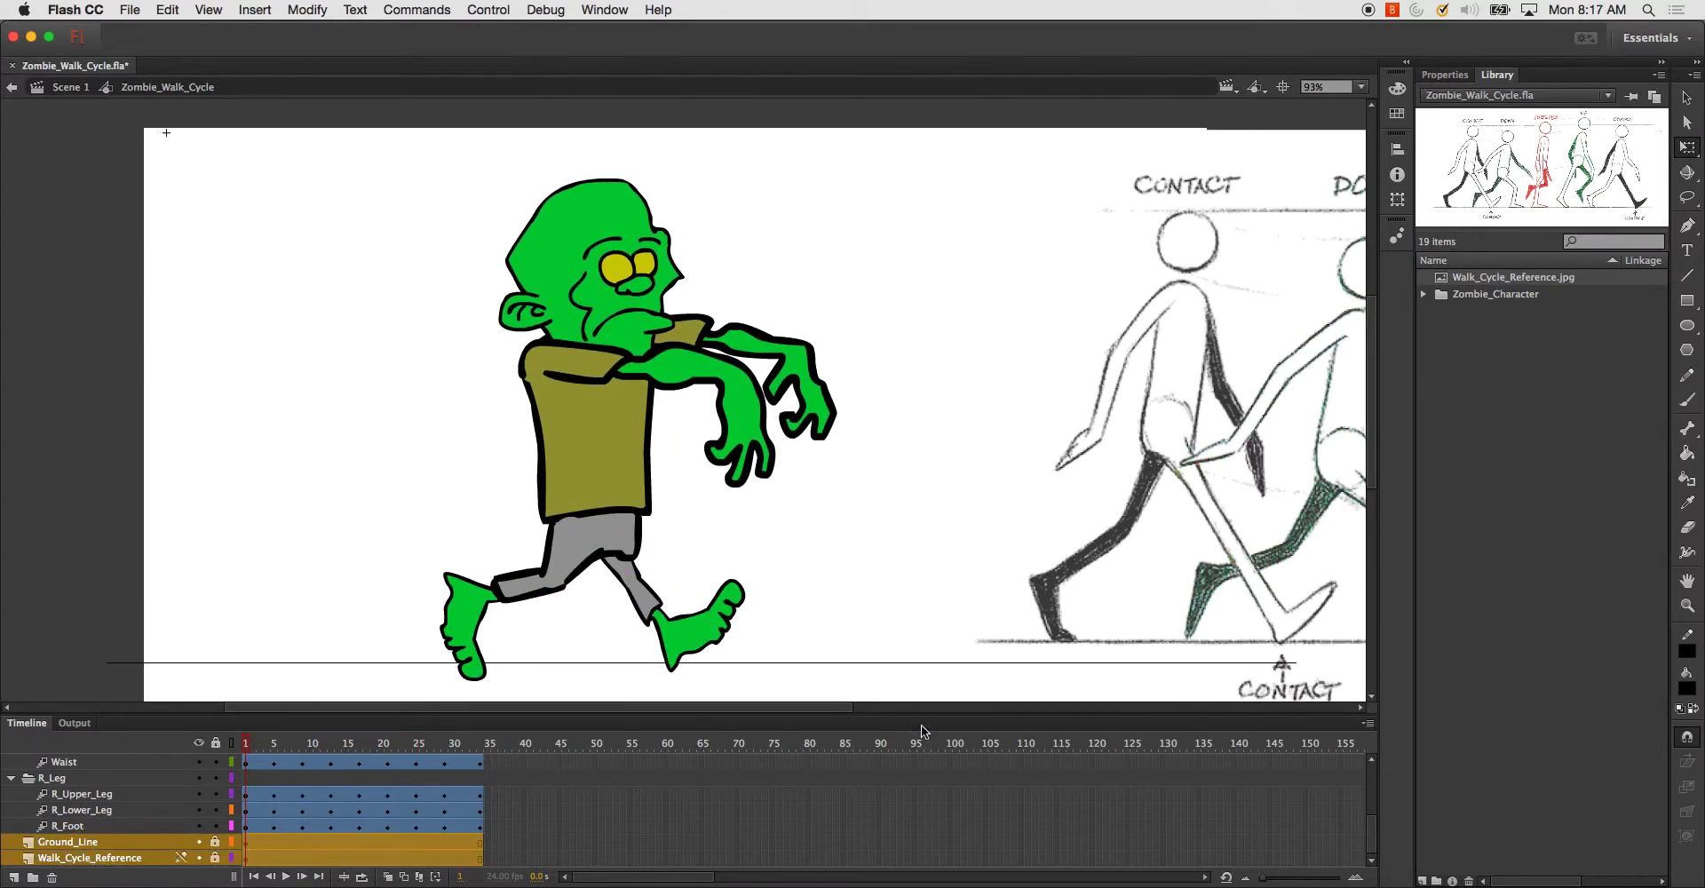
click(52, 878)
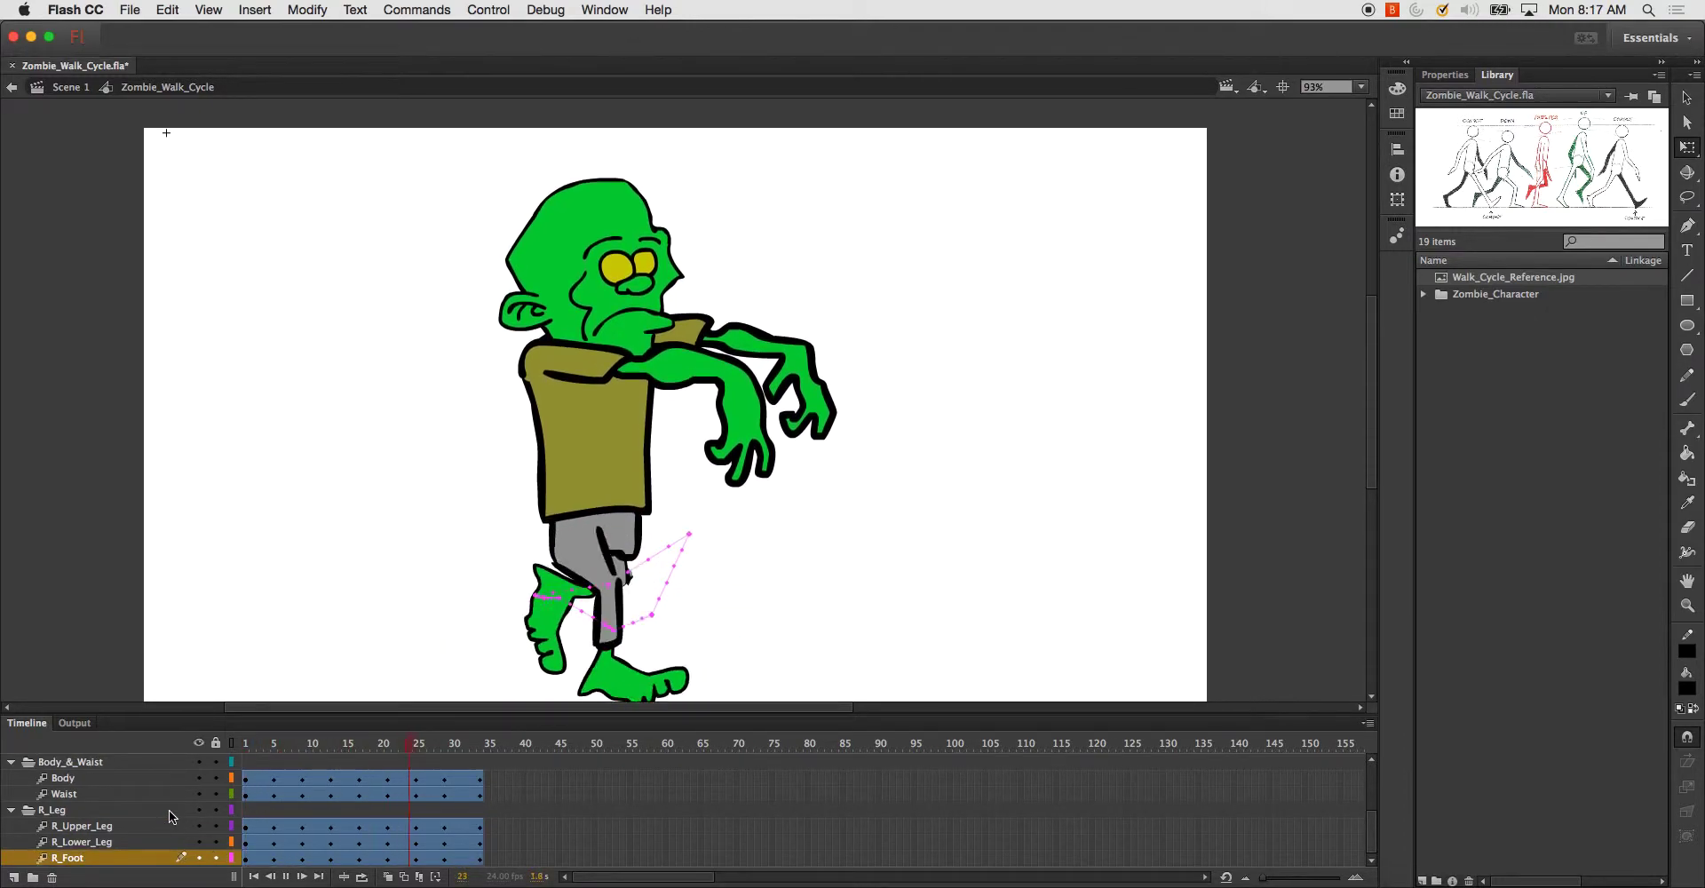
key(Return)
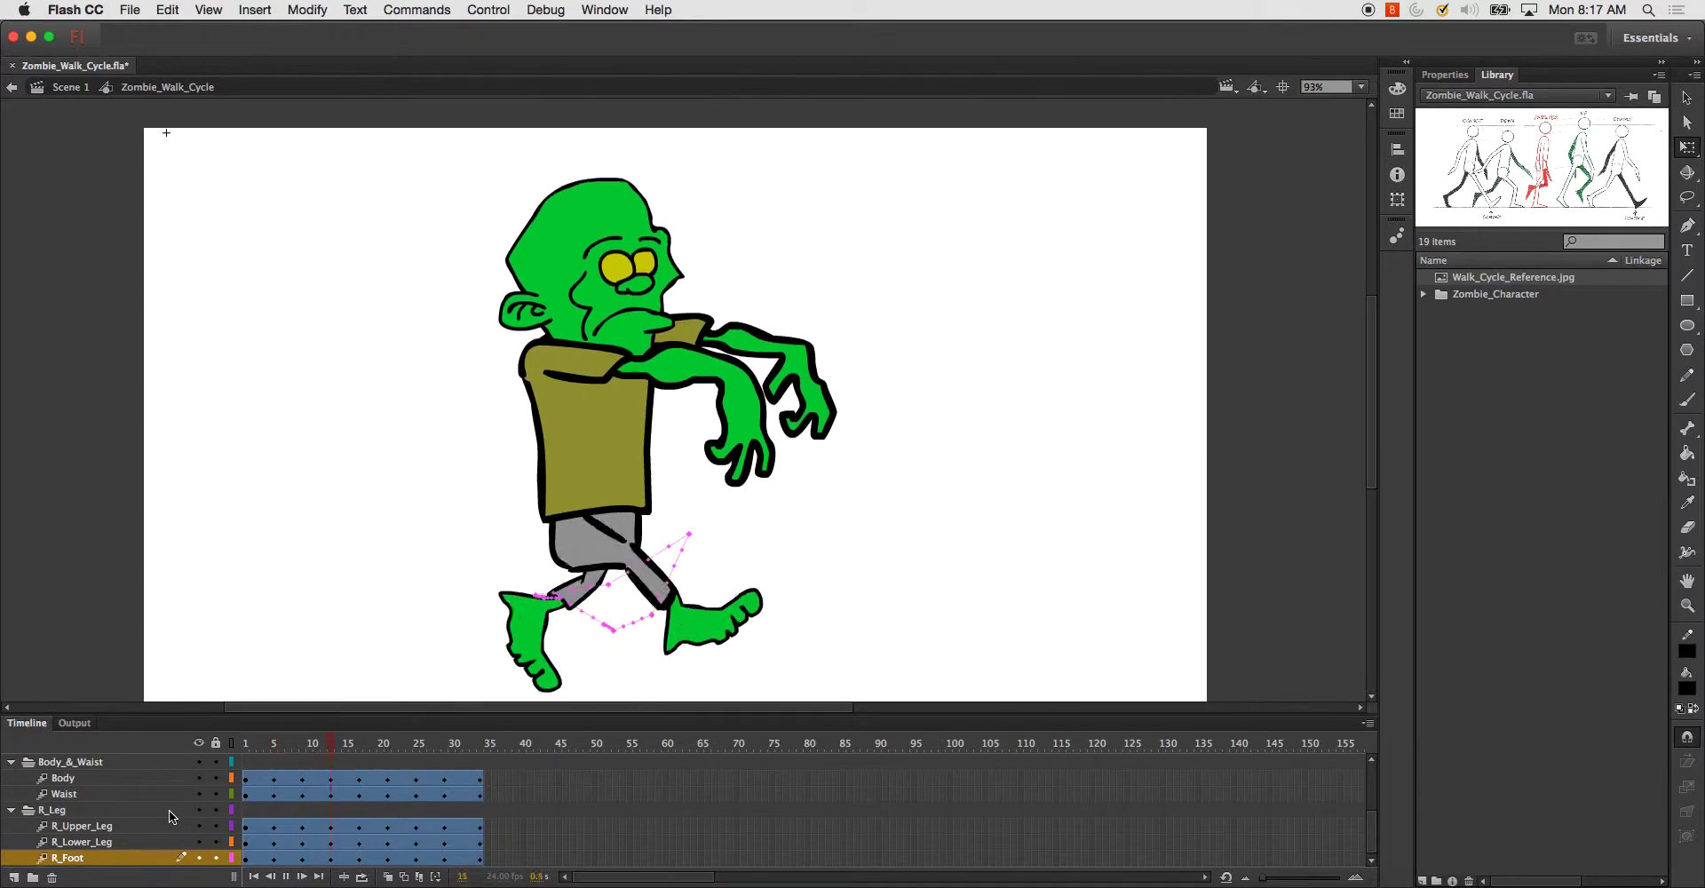
- Move the closing keyframes of all body part layers from frame 34 to frame 33
drag(479, 829, 475, 843)
click(480, 794)
mouse_move(479, 785)
mouse_down()
mouse_move(480, 857)
mouse_move(482, 799)
mouse_move(472, 811)
mouse_up()
scroll(480, 808, up, 2)
scroll(478, 792, up, 6)
scroll(488, 849, down, 3)
drag(489, 714, 428, 584)
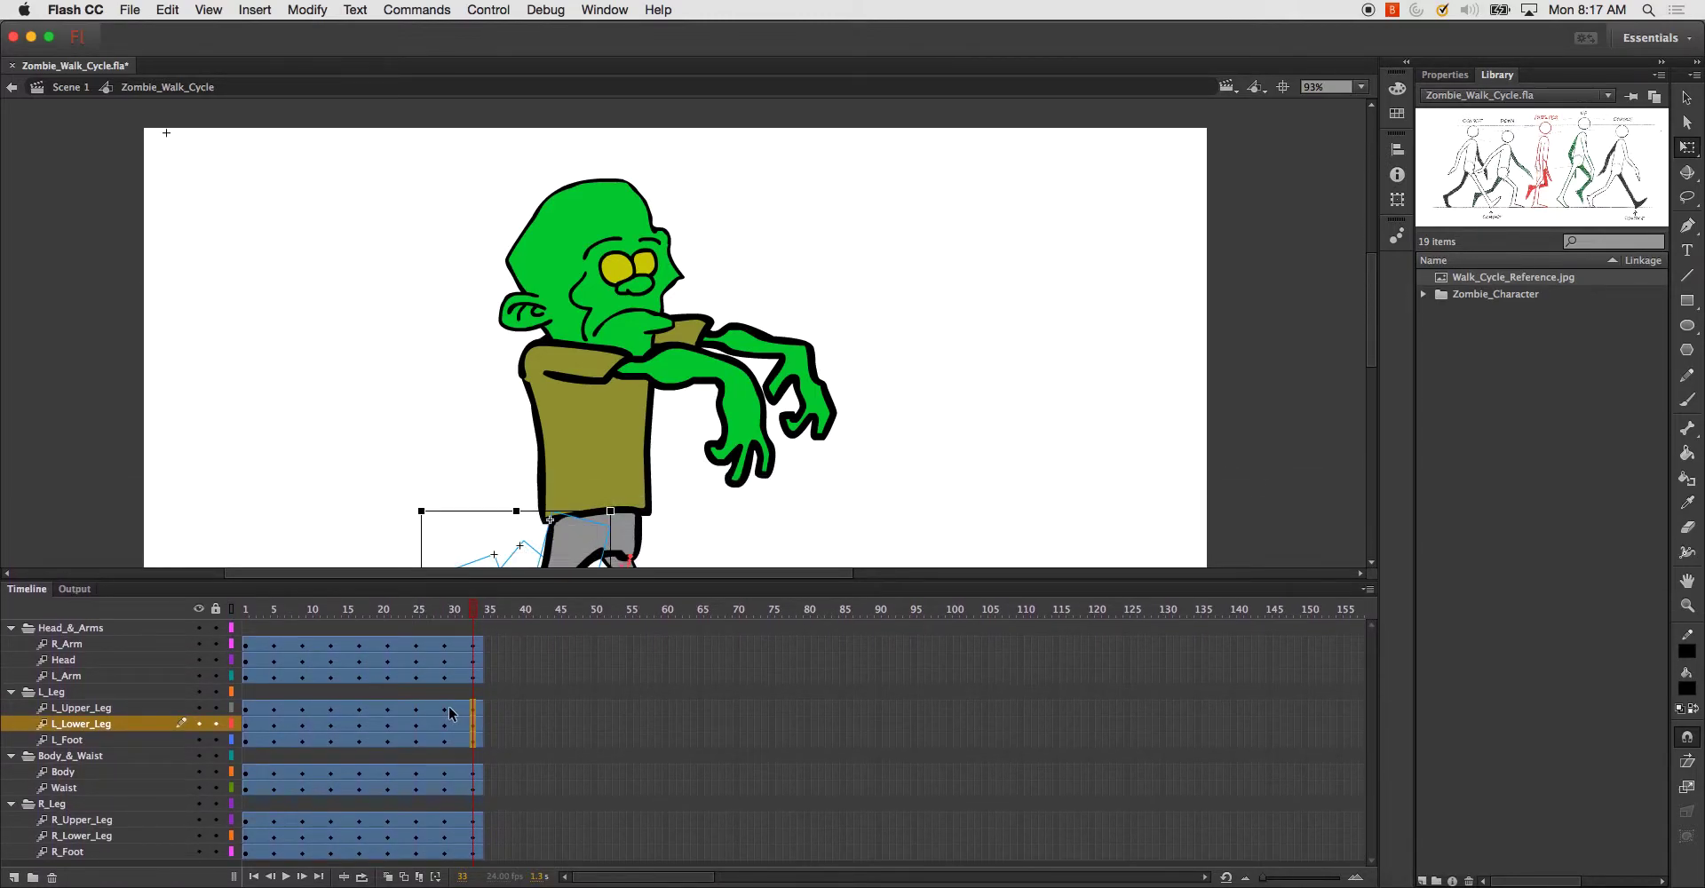
- Remove the surplus frame 34 from all layers and play back the shortened walk cycle
drag(480, 649, 486, 855)
right_click(482, 851)
click(561, 499)
key(Return)
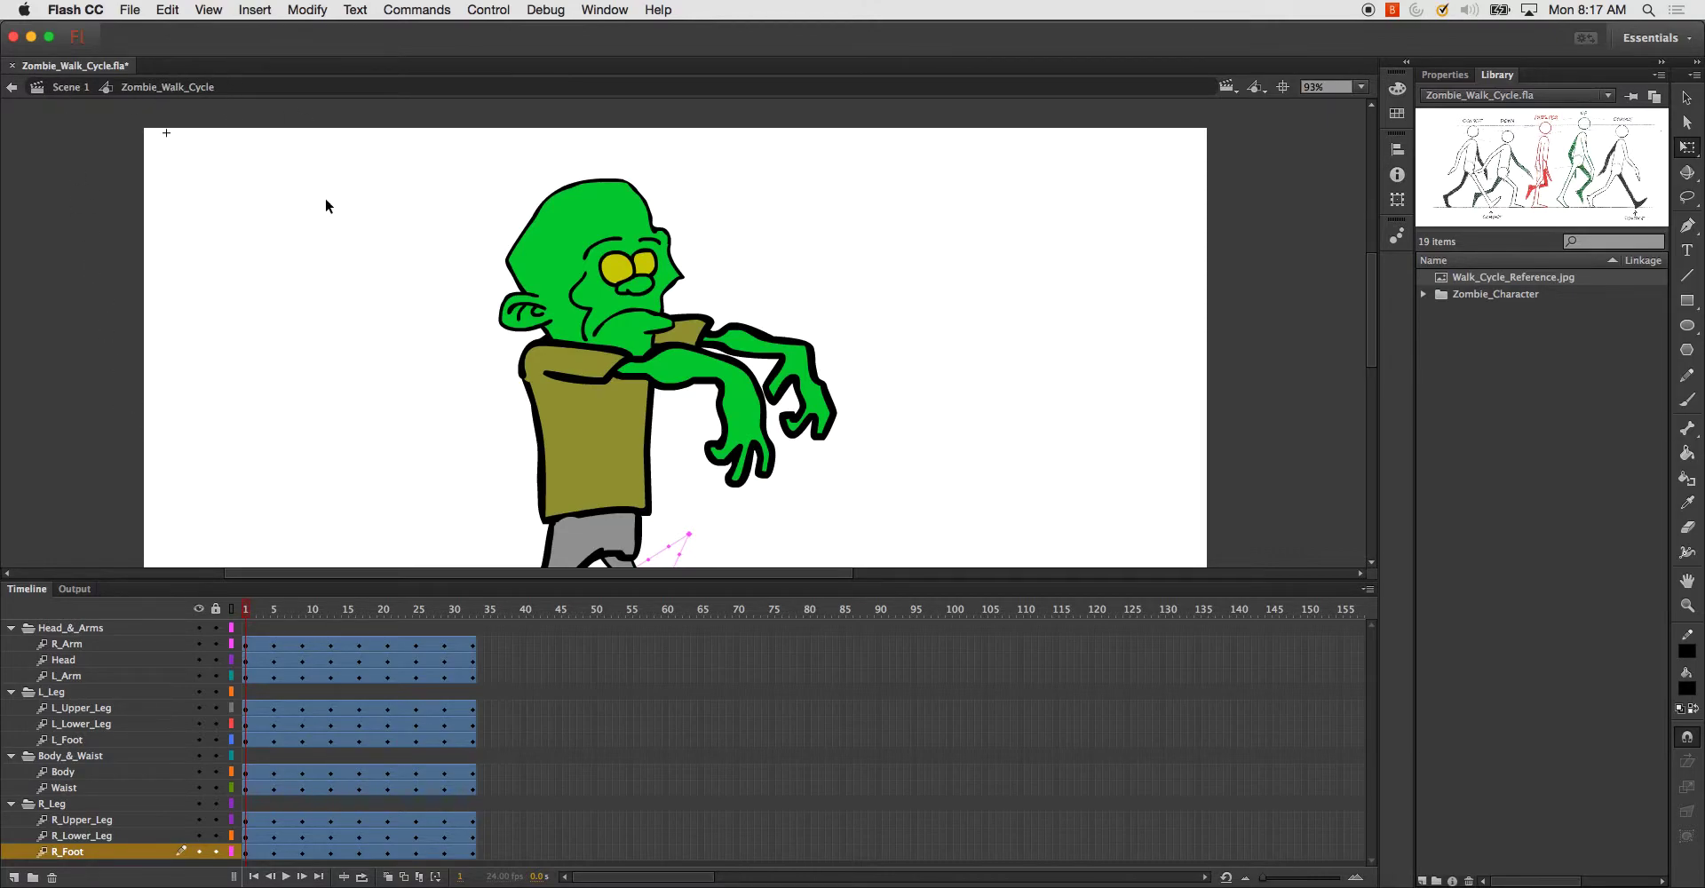
- Return to Scene 1 and insert frames on the Zombie_Walk layer up to frame 101
click(68, 88)
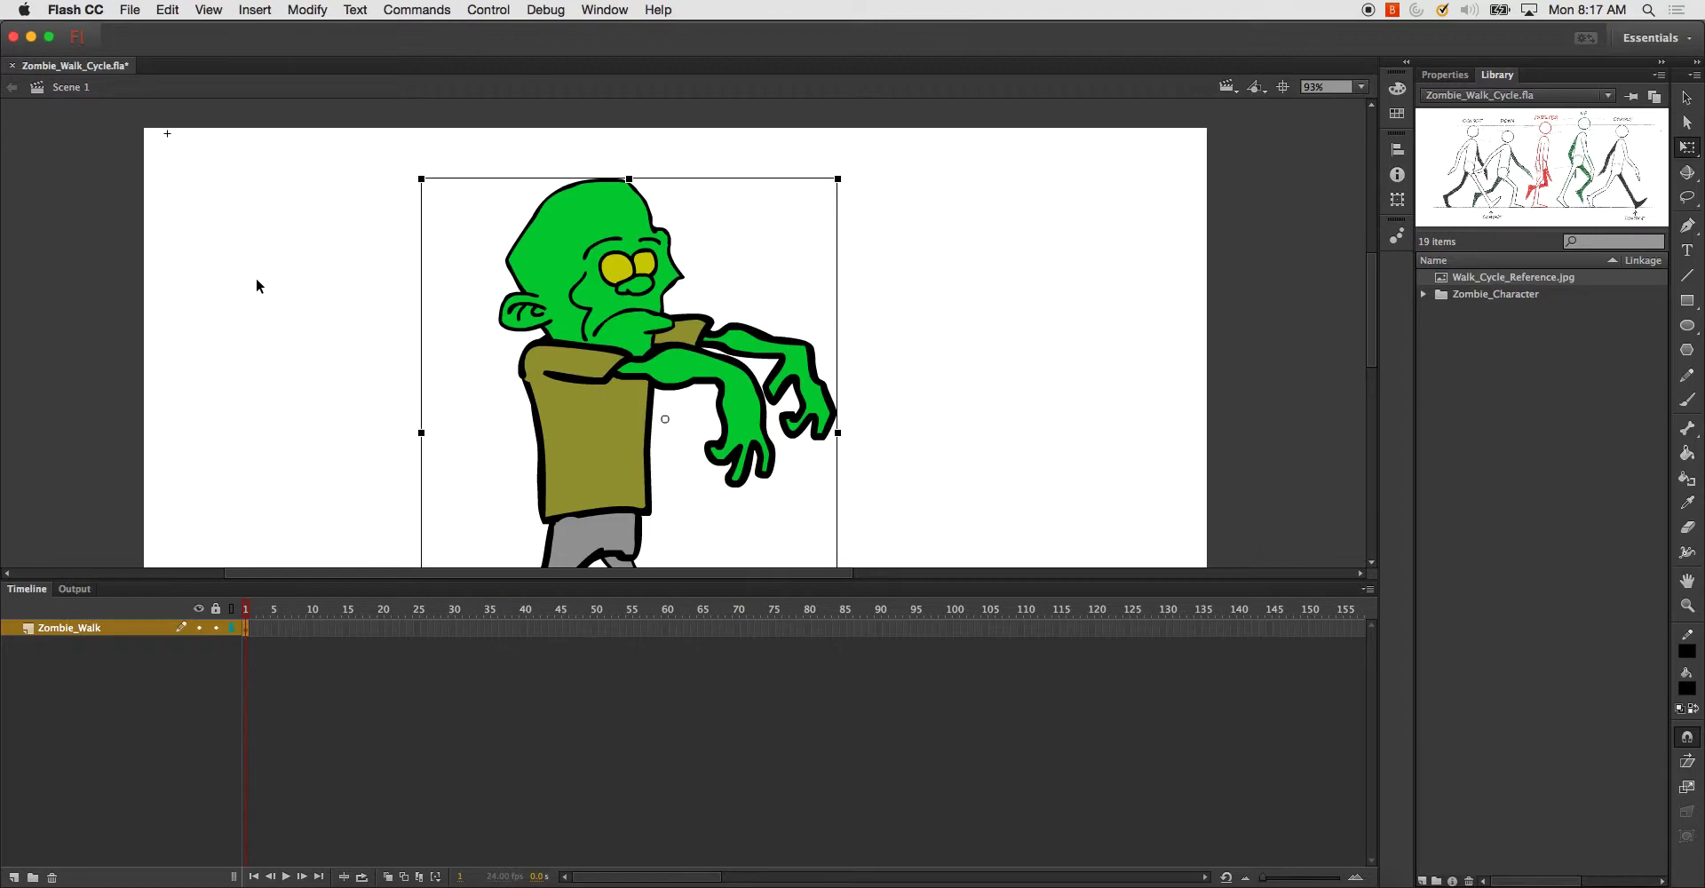
drag(516, 581, 505, 739)
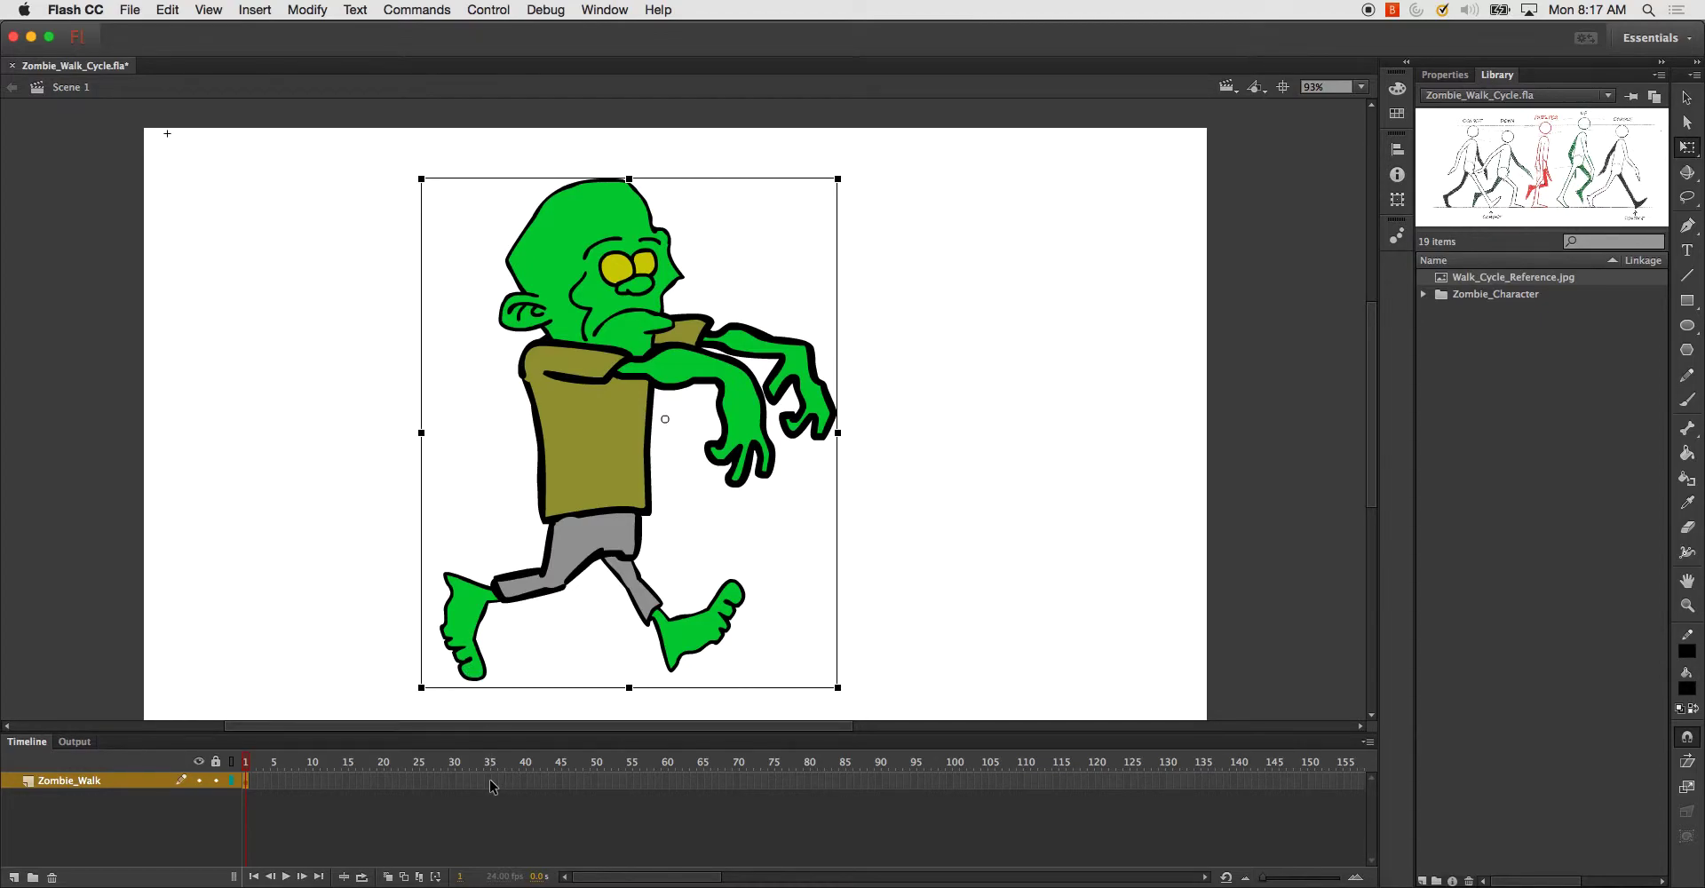
click(955, 780)
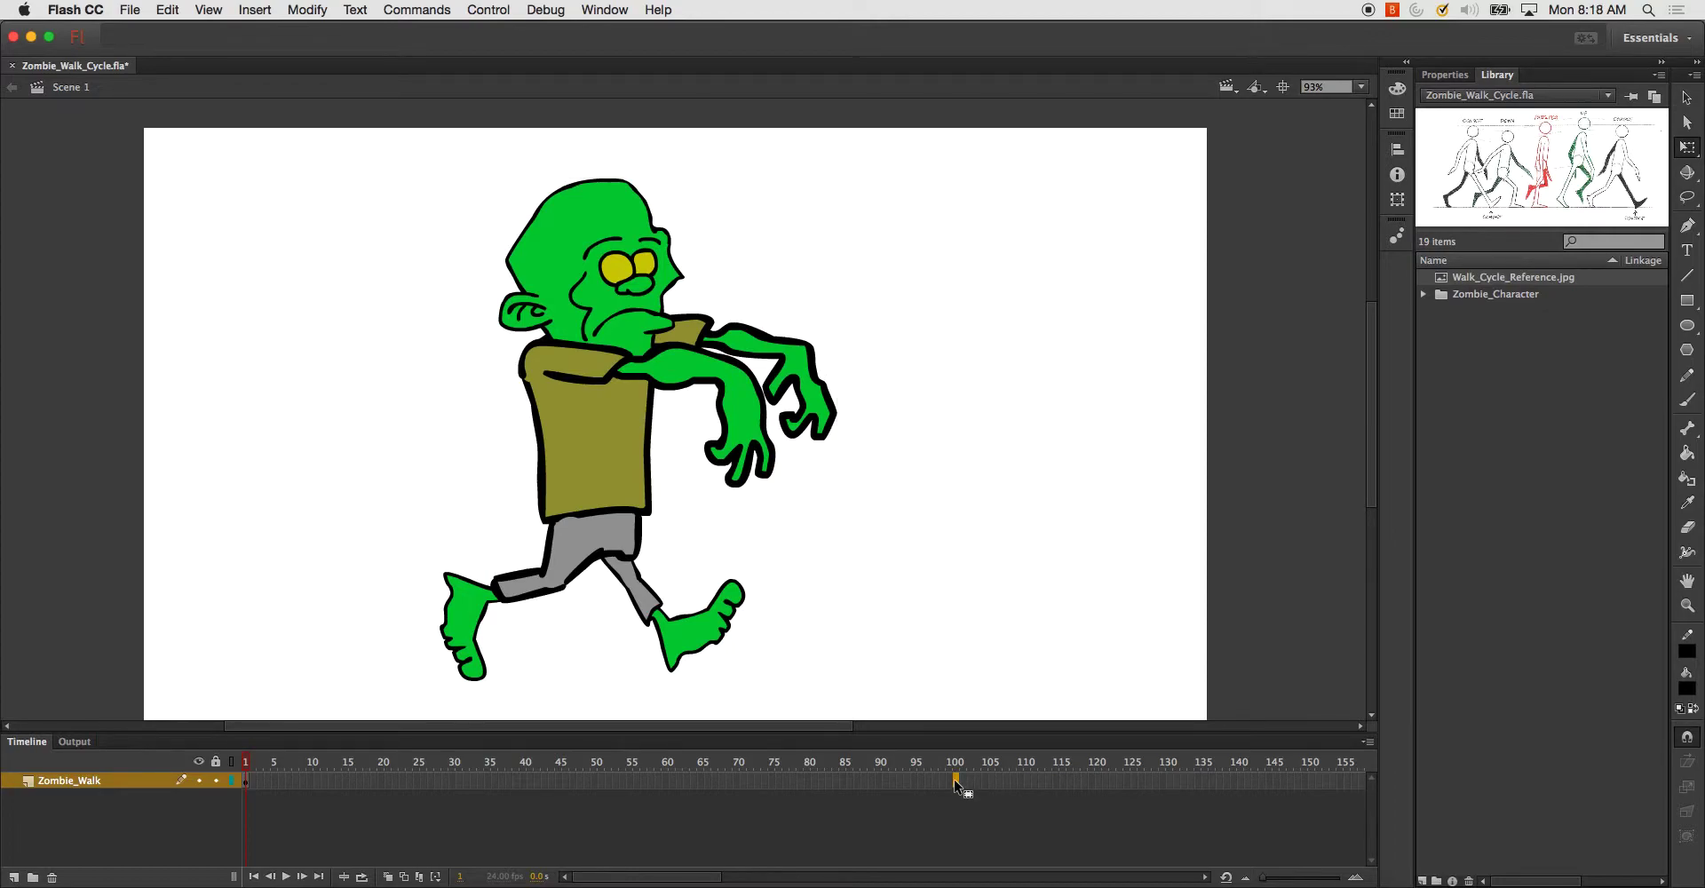
right_click(955, 781)
click(994, 496)
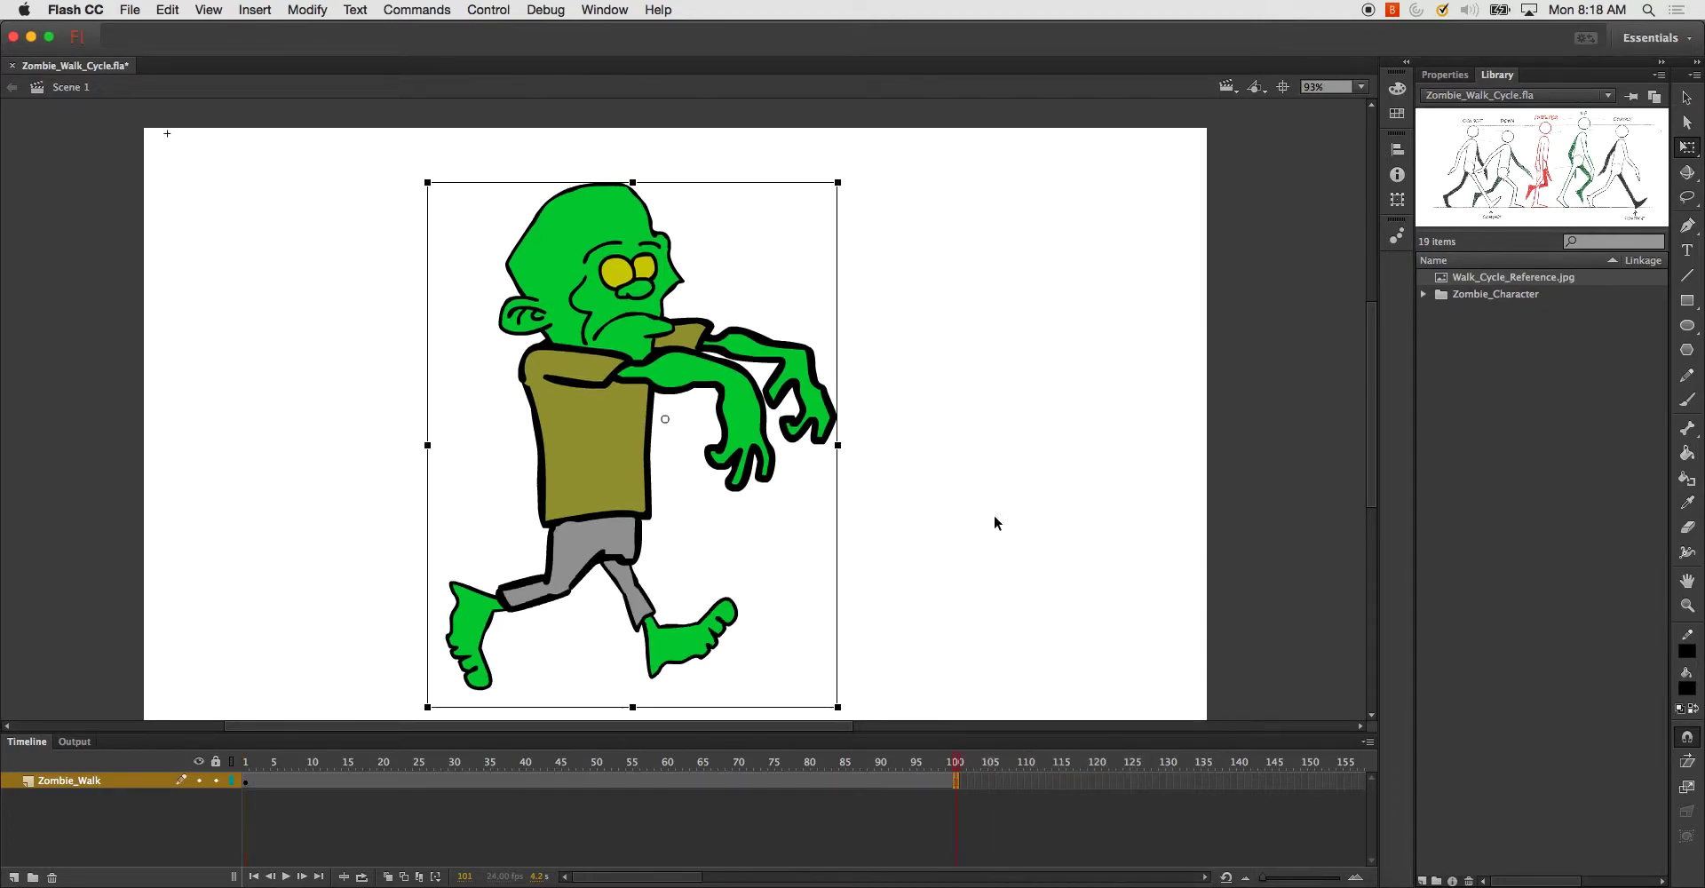
- Play the scene, test the movie in a preview window, and close the preview
key(Return)
key(super+Return)
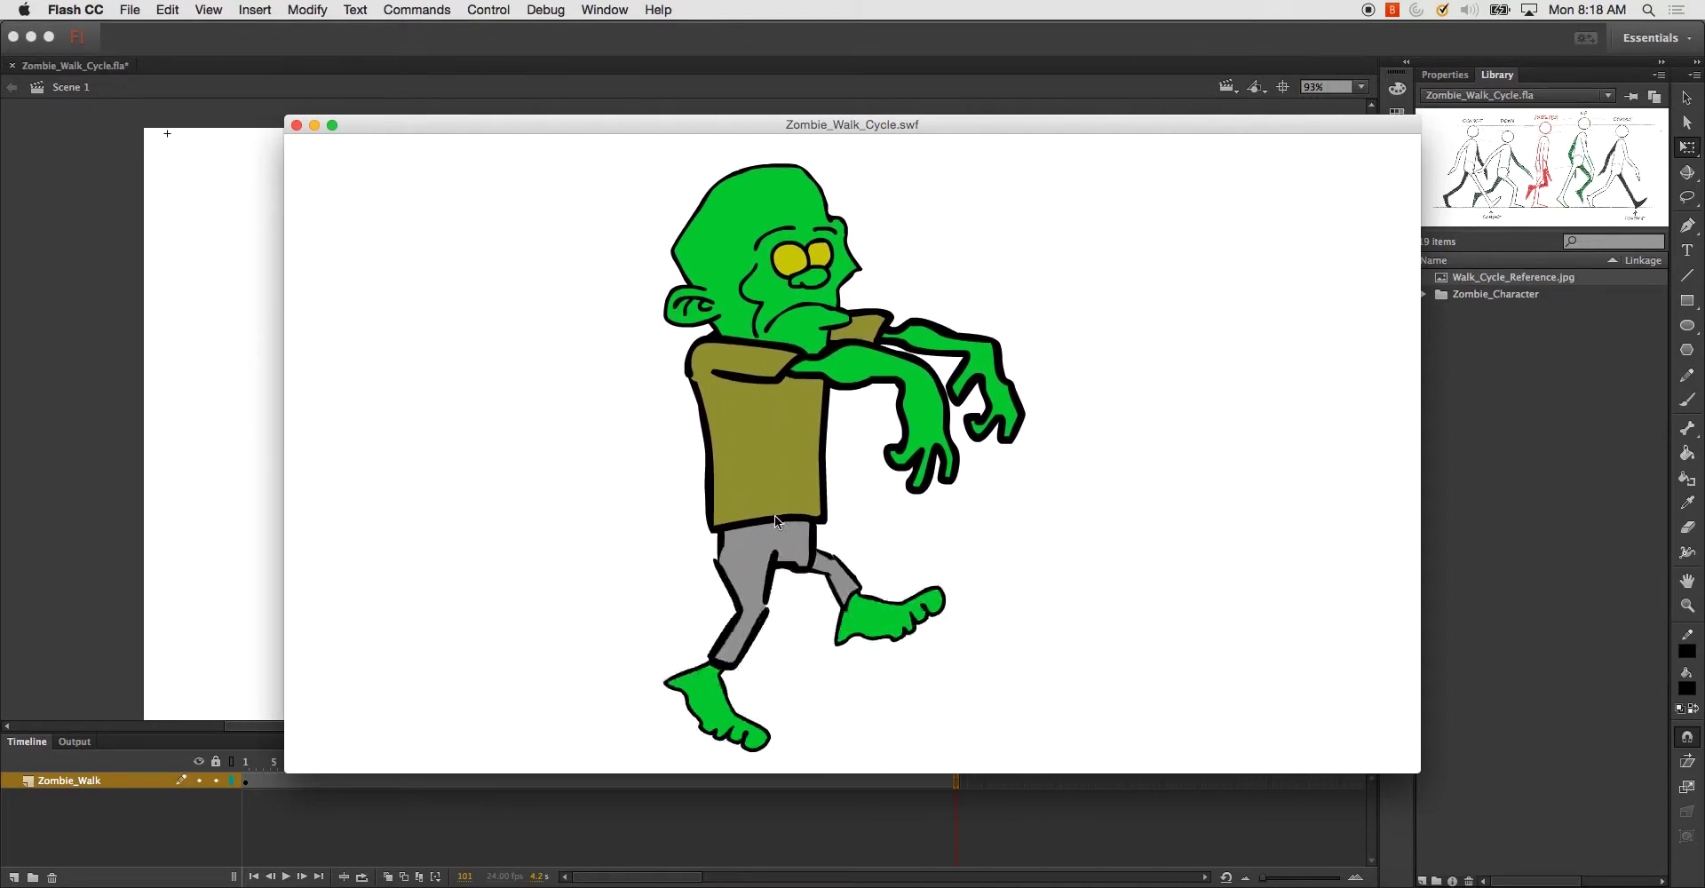
click(296, 126)
- Open the walking zombie symbol for editing, select its Body layer and go to frame 5
double_click(593, 456)
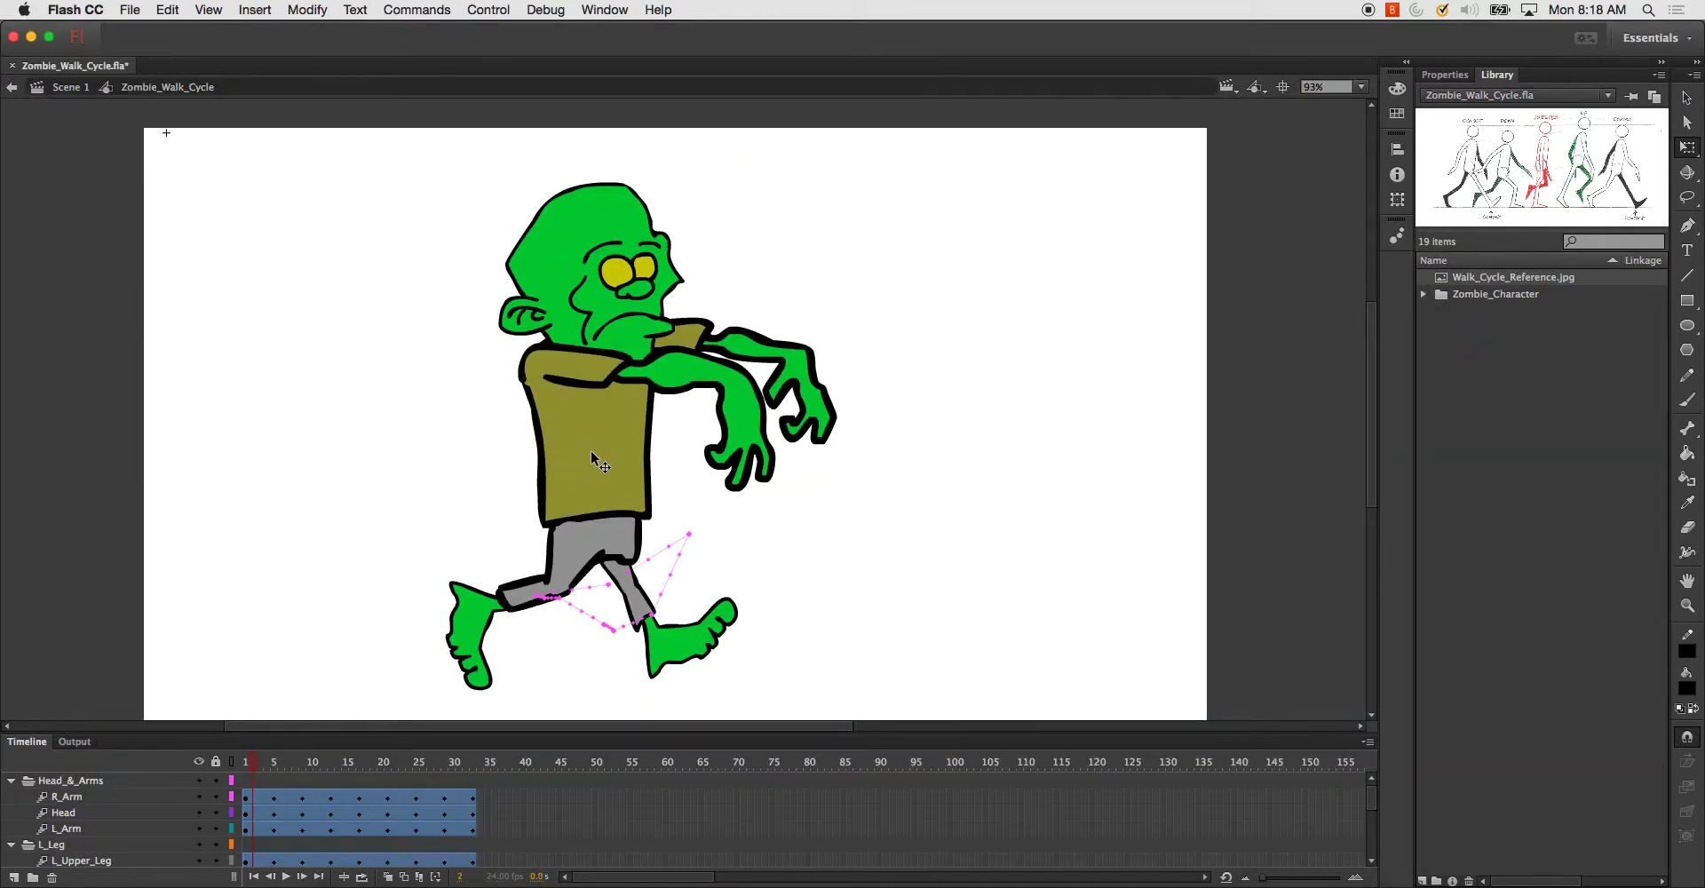
drag(252, 767, 271, 773)
scroll(102, 823, down, 5)
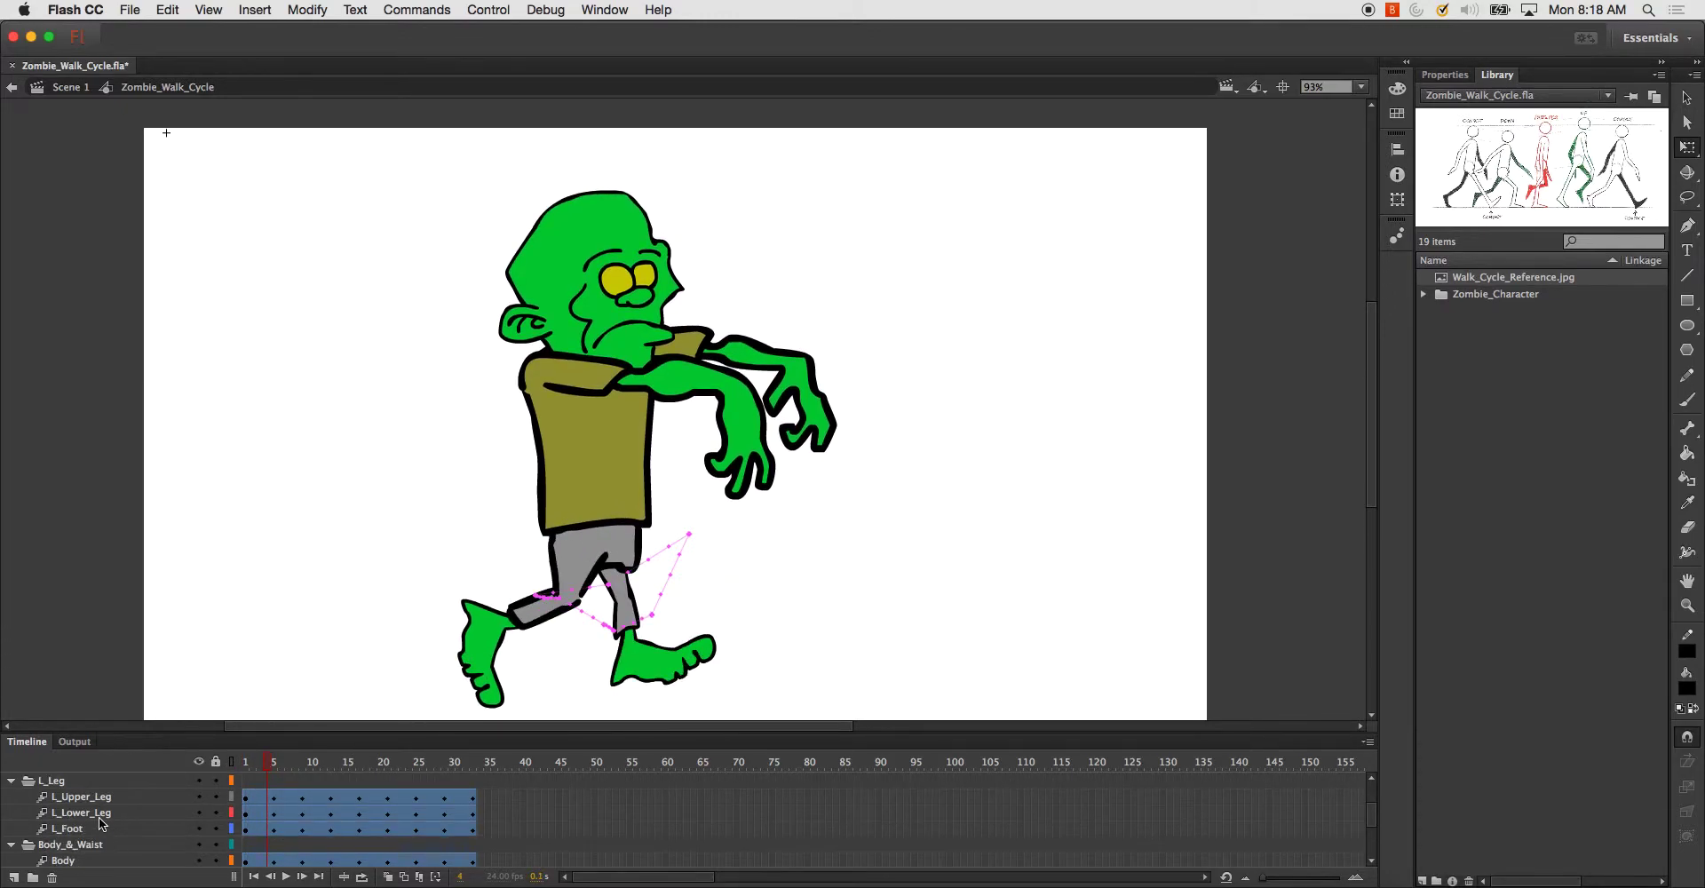
scroll(93, 830, down, 4)
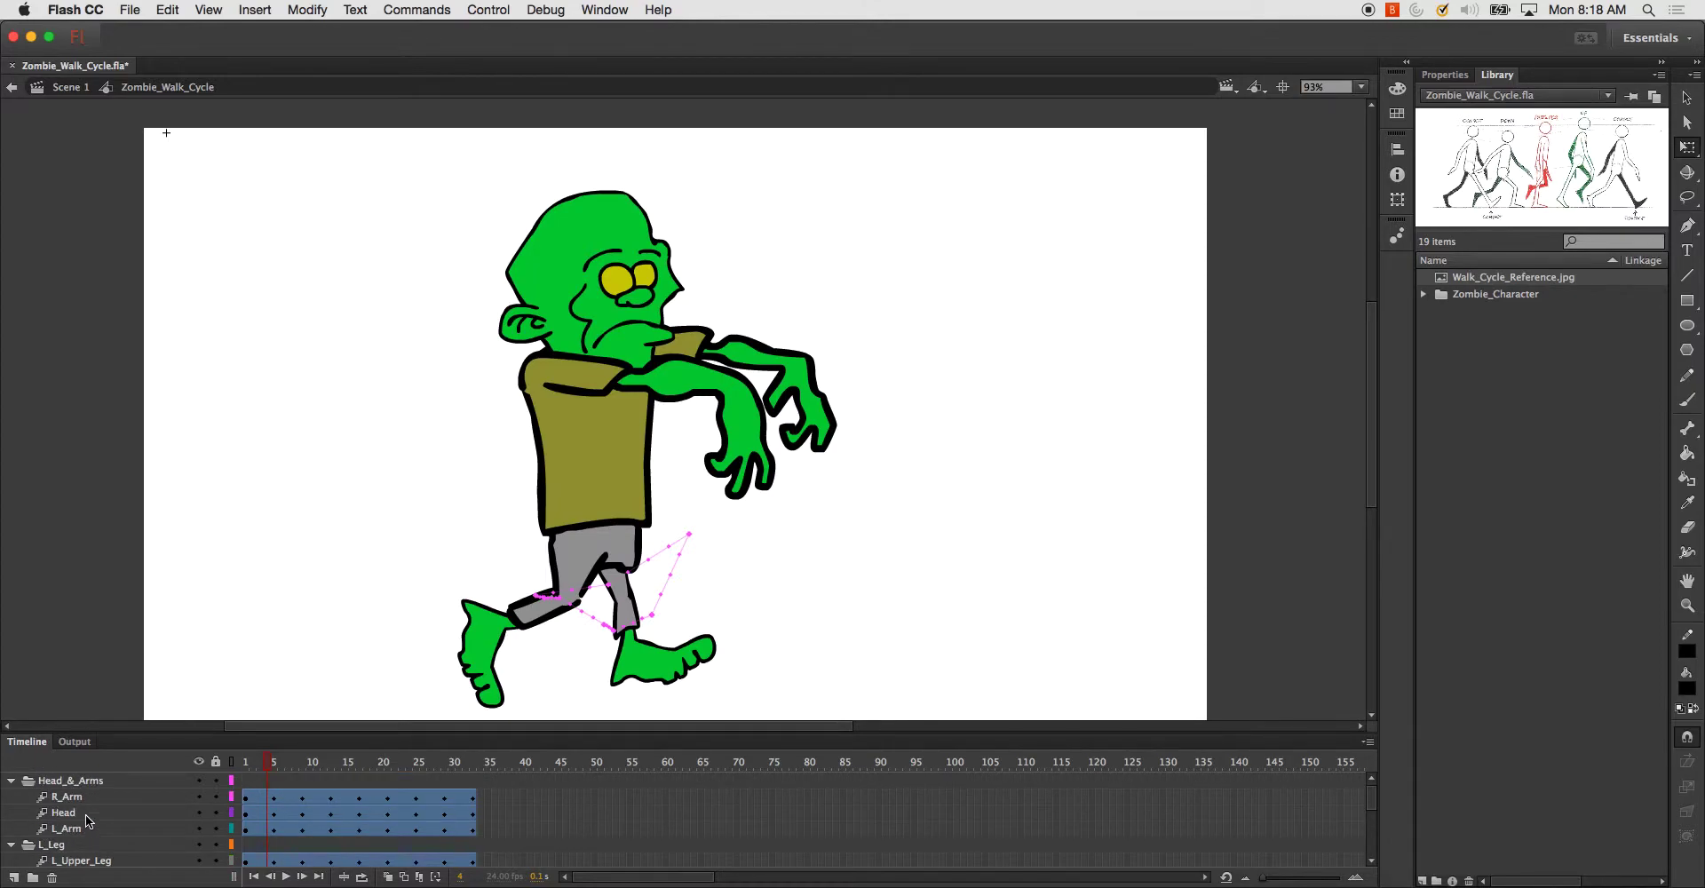
scroll(88, 827, up, 2)
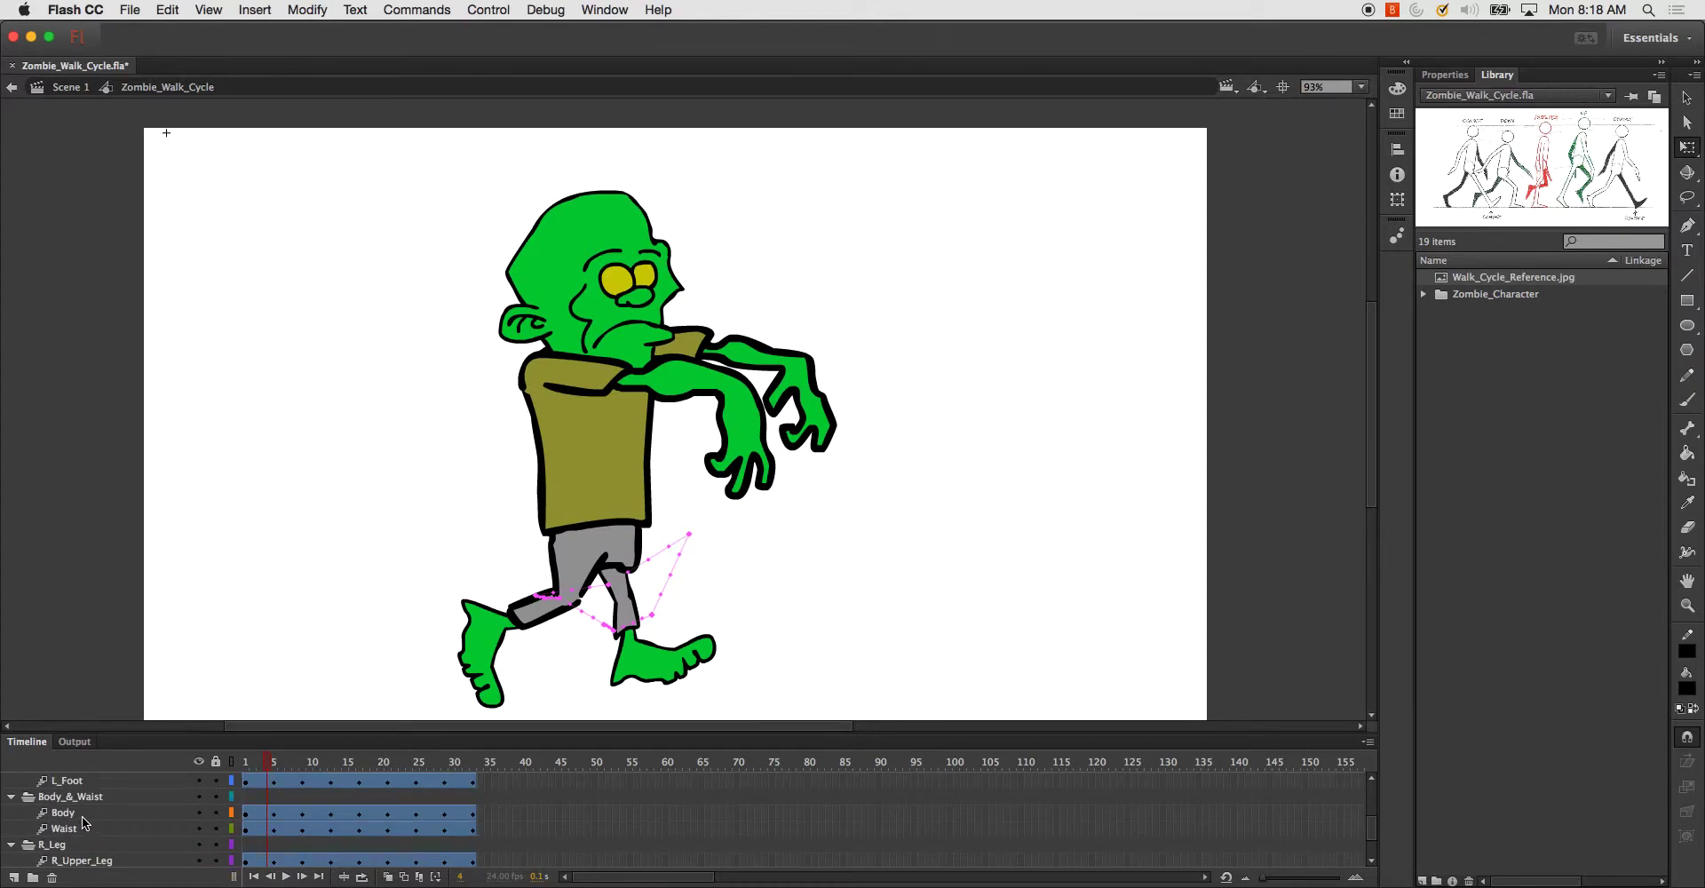
click(64, 813)
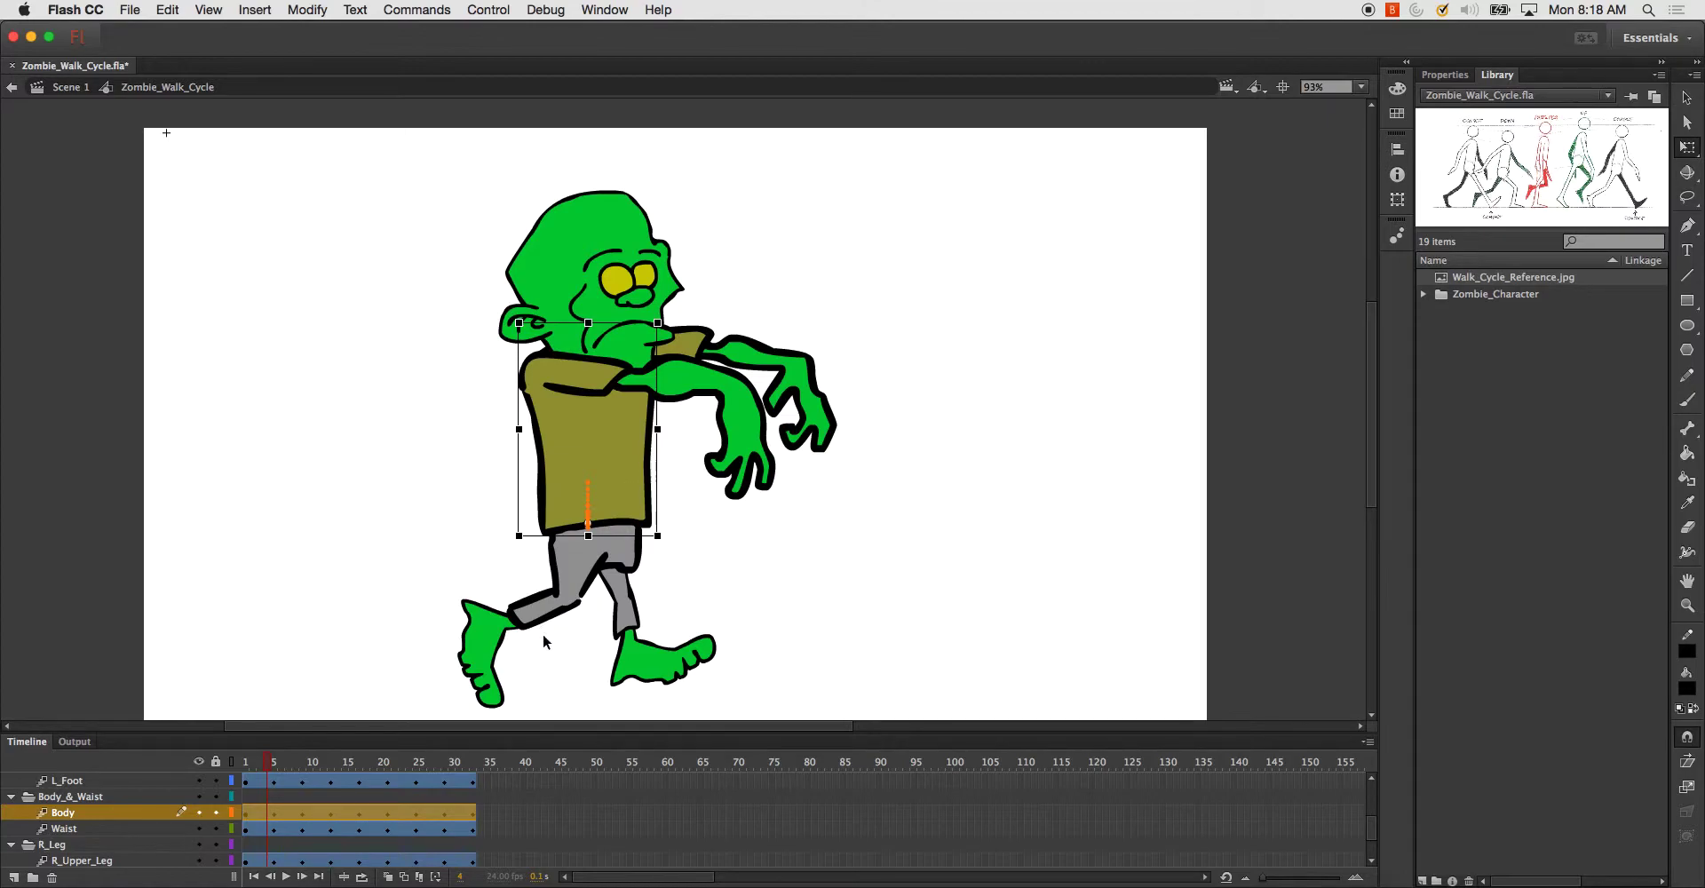
mouse_move(268, 764)
mouse_down()
mouse_move(239, 763)
mouse_move(274, 765)
mouse_up()
- Enlarge the timeline until all body part layers are listed and fit the stage in the window
click(121, 811)
scroll(121, 808, right, 5)
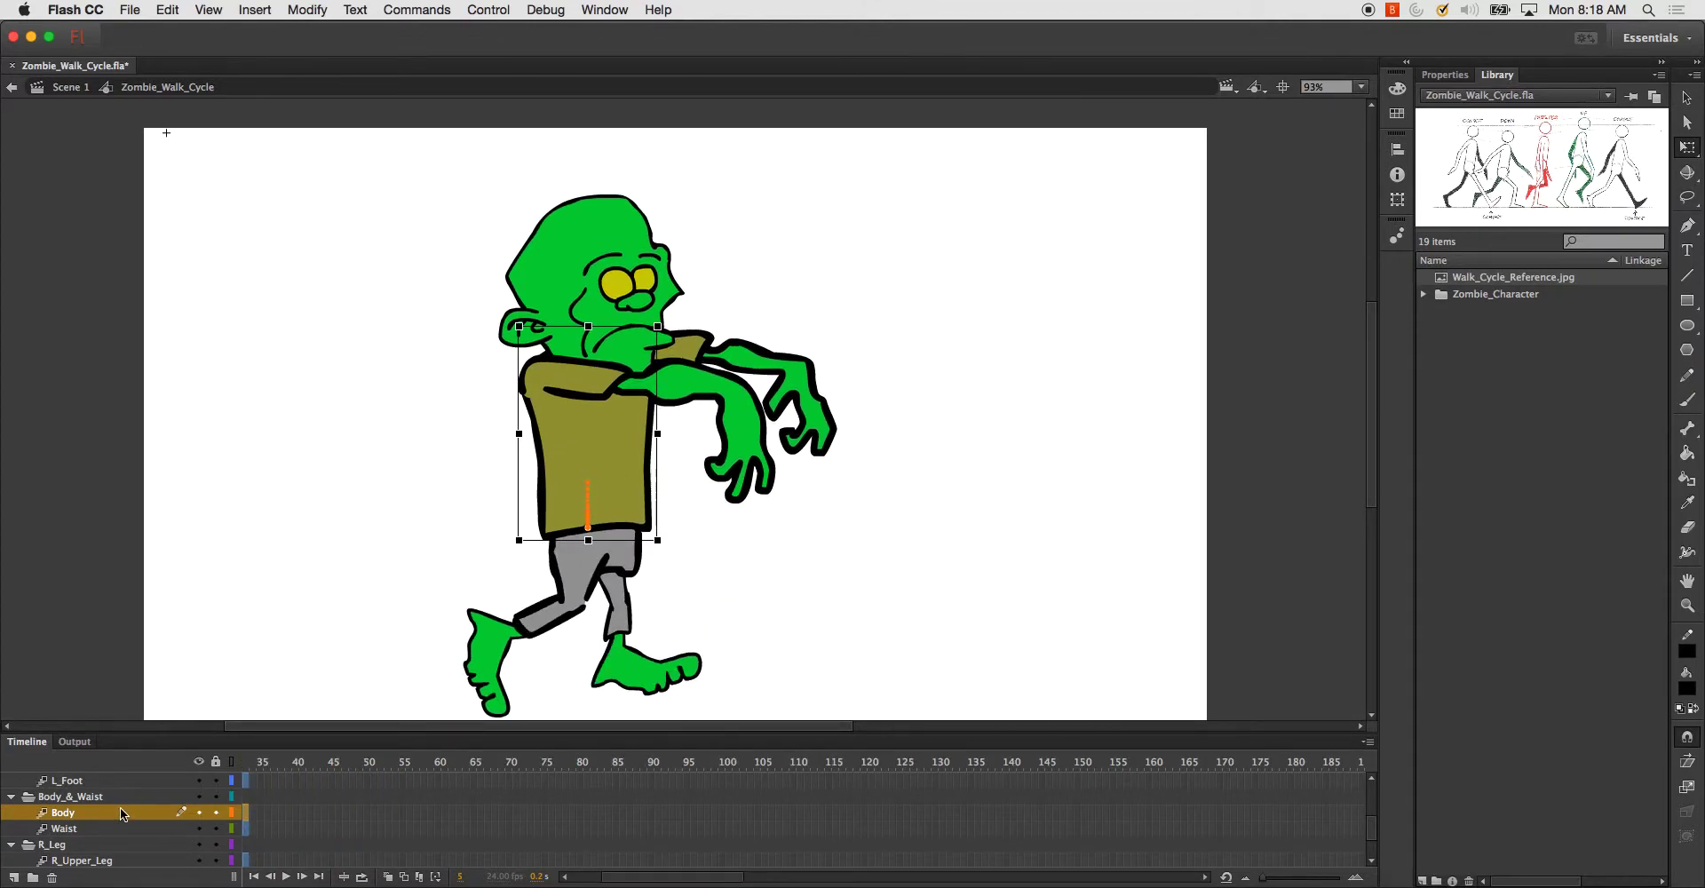
scroll(120, 808, up, 2)
drag(704, 880, 524, 874)
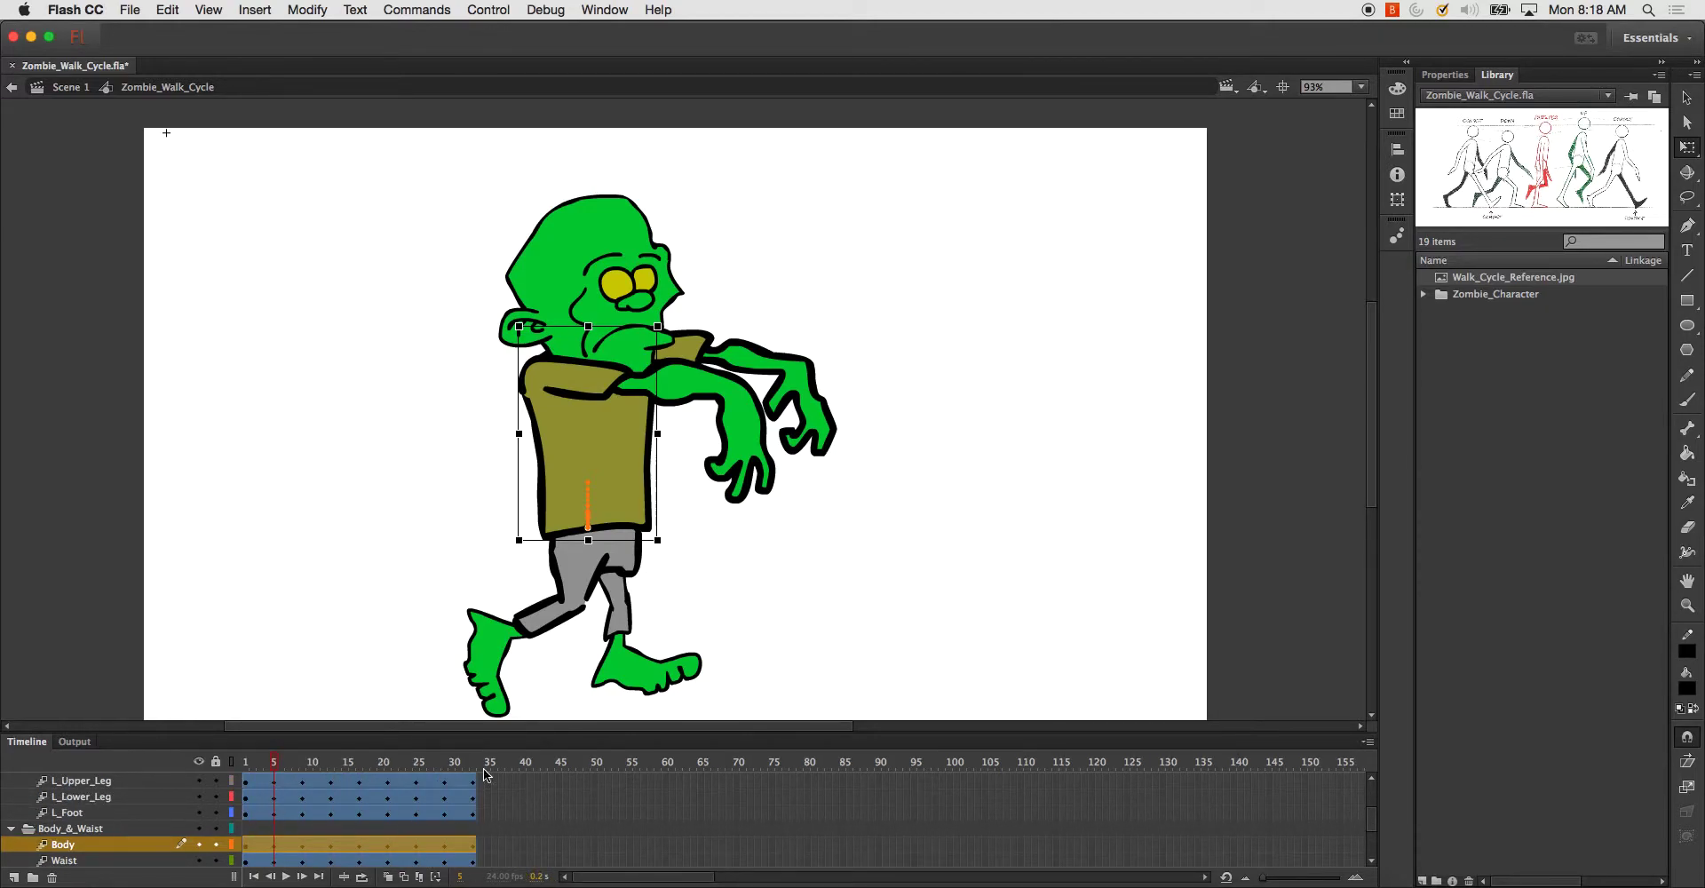
drag(456, 731, 455, 582)
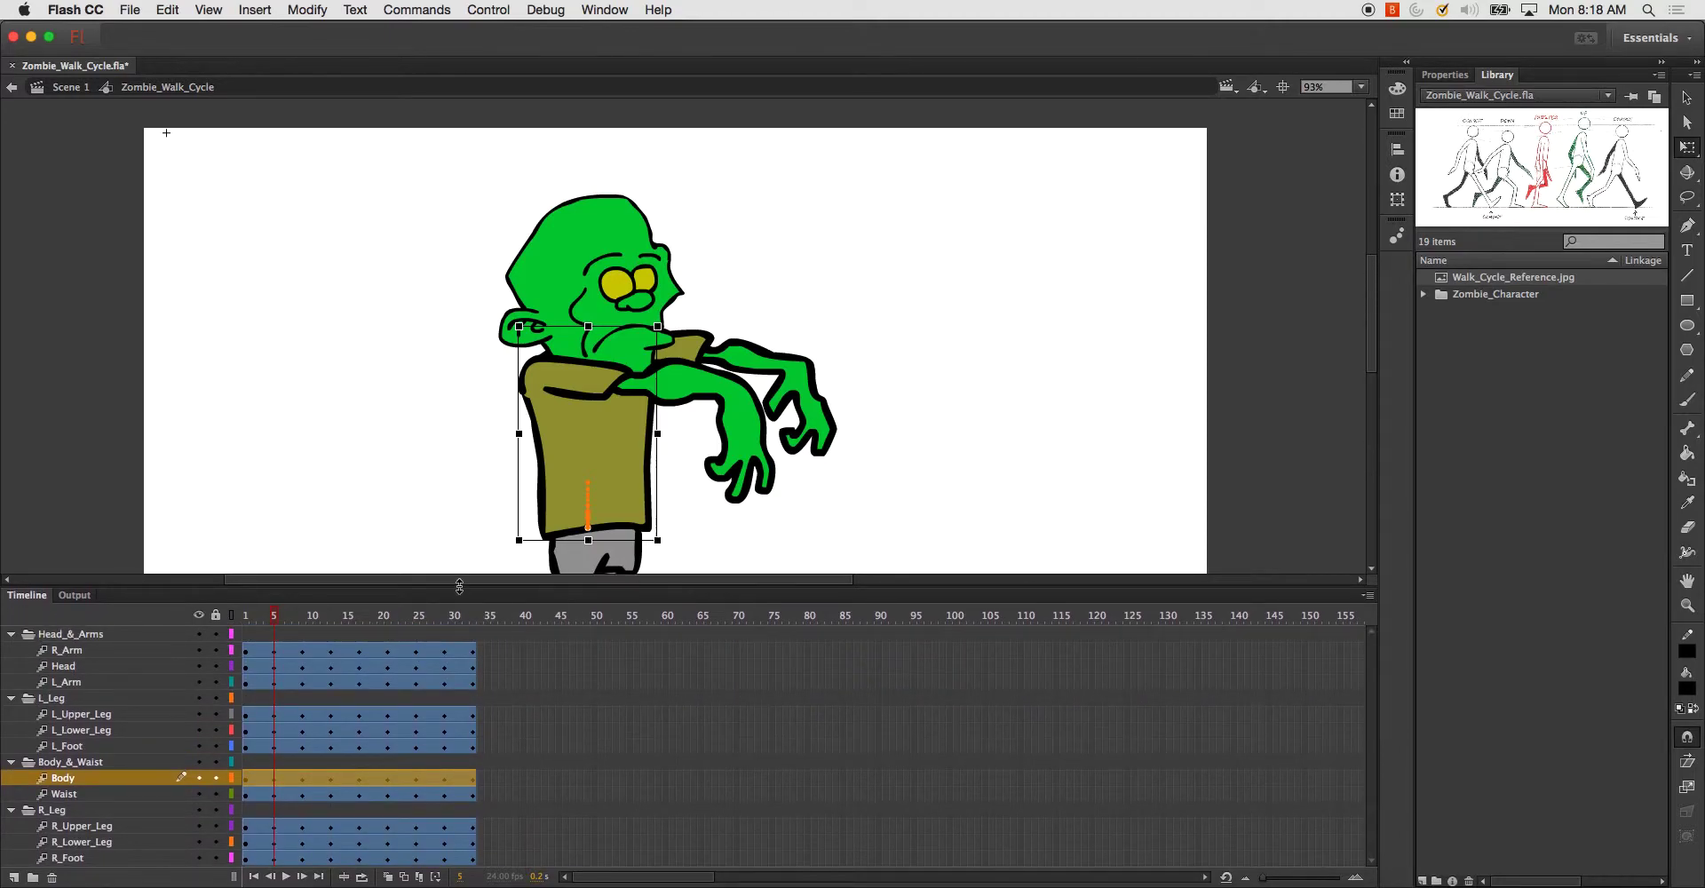
click(1361, 87)
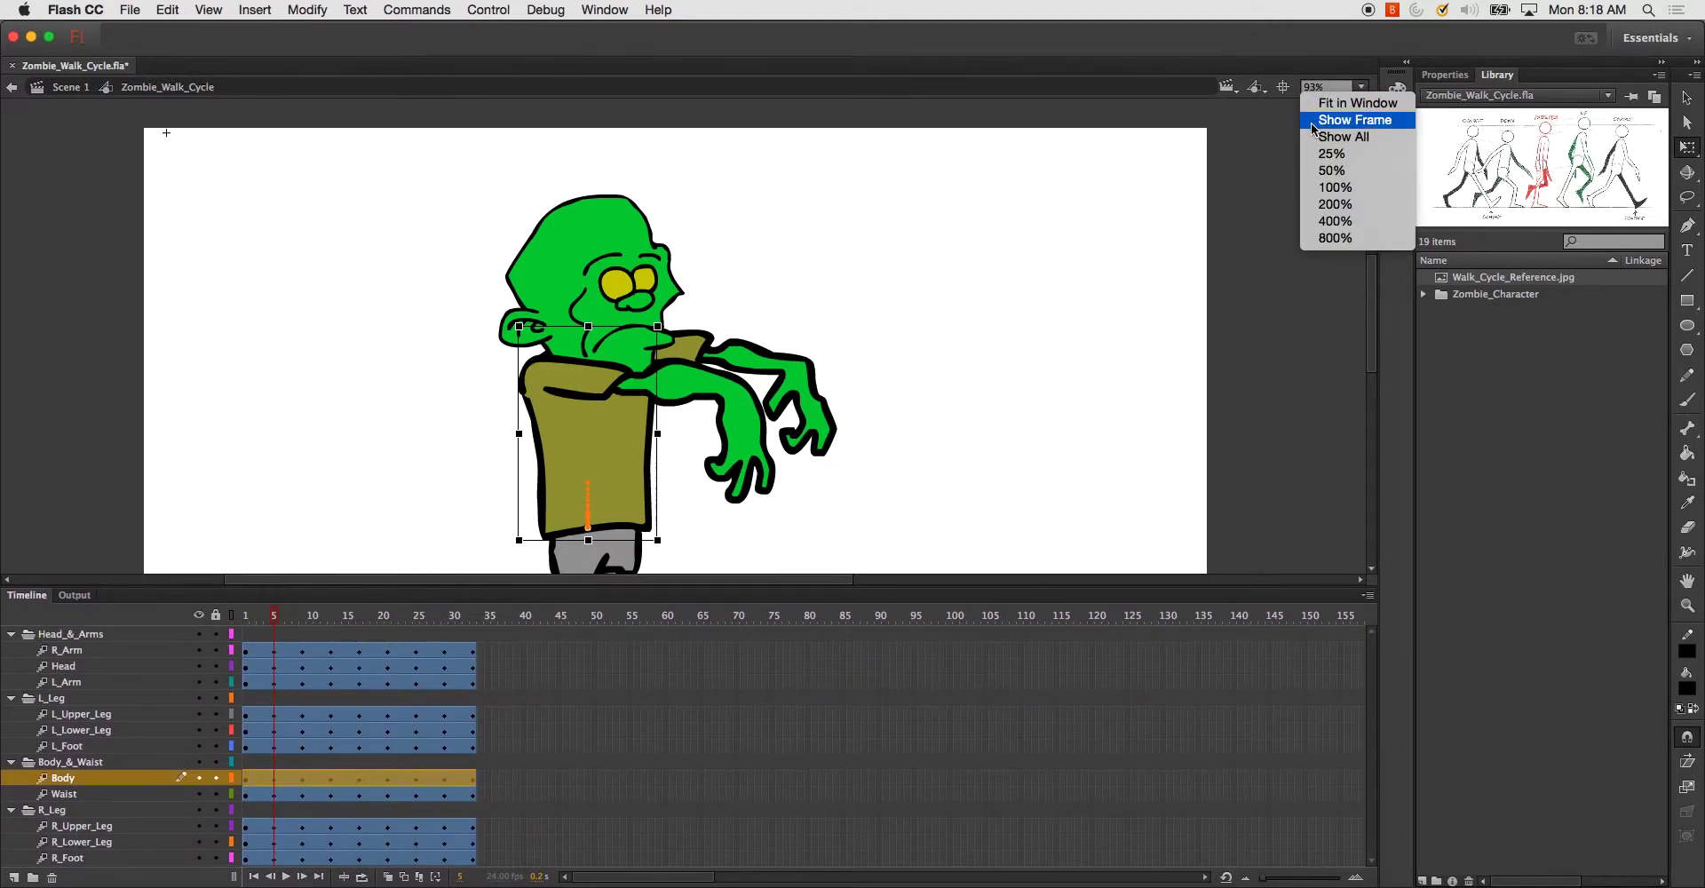
click(1350, 103)
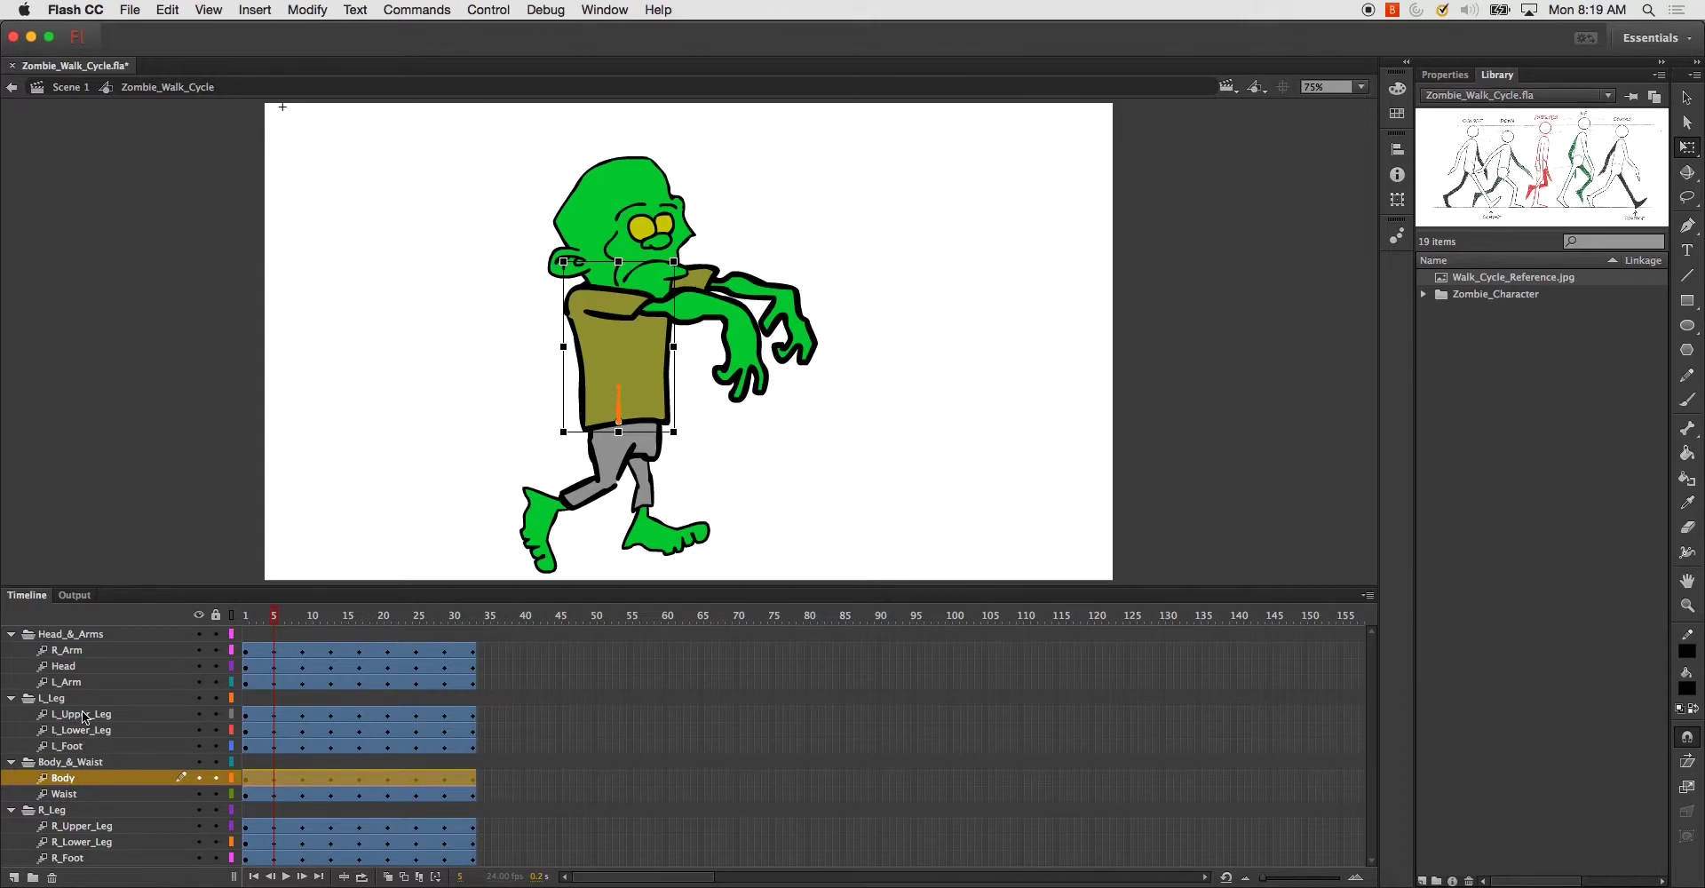
right_click(69, 668)
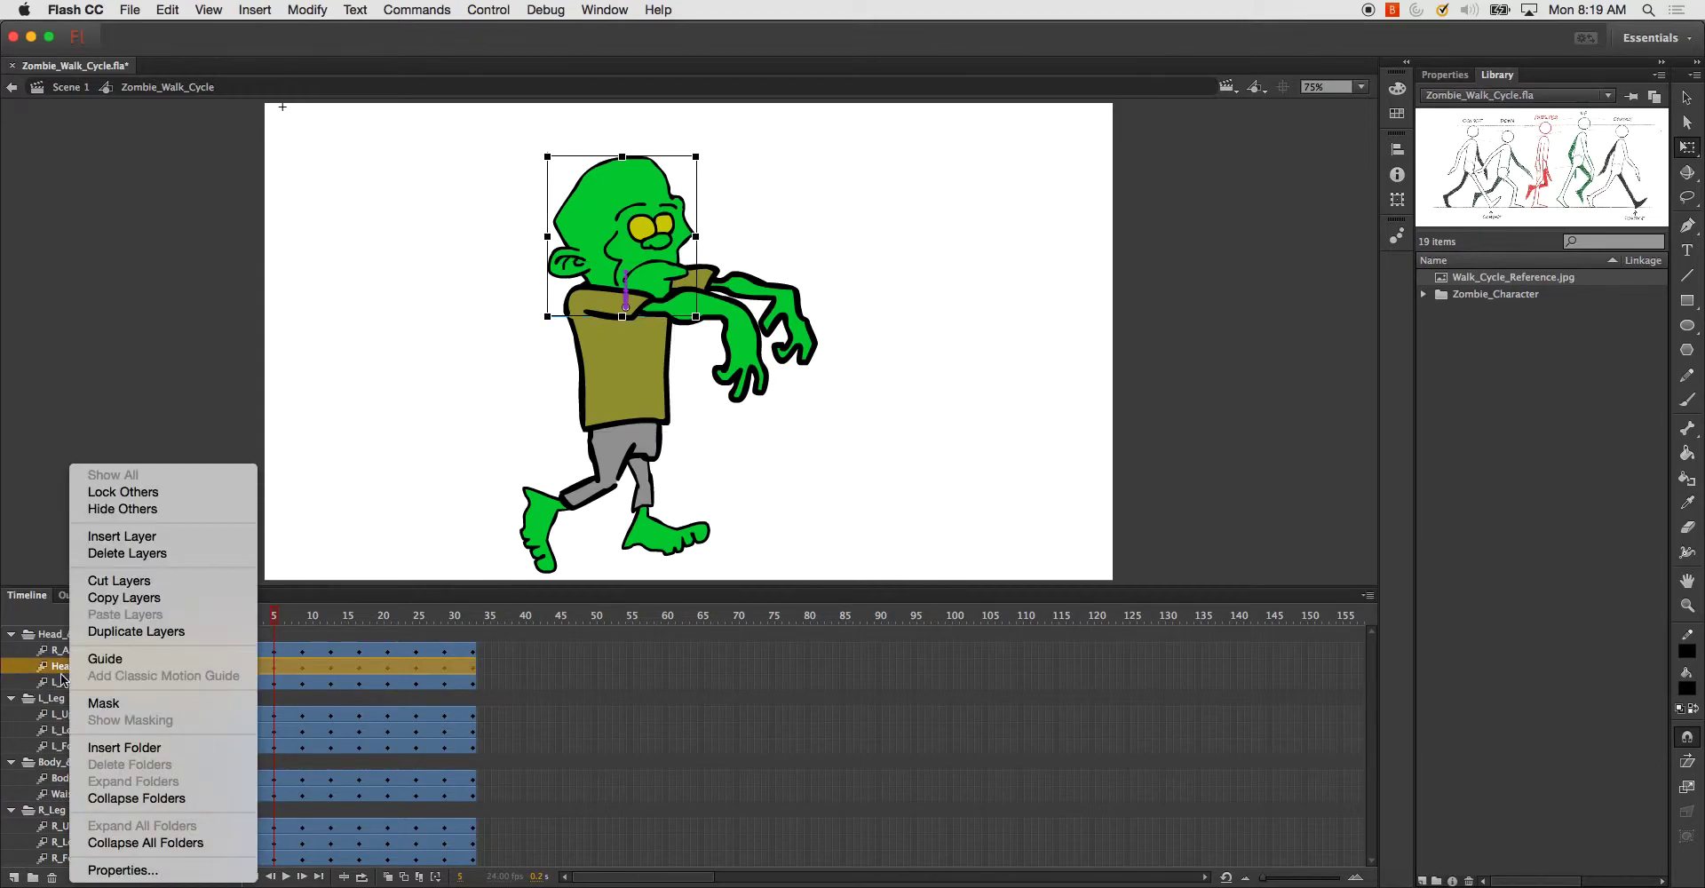
click(42, 677)
shift+click(61, 782)
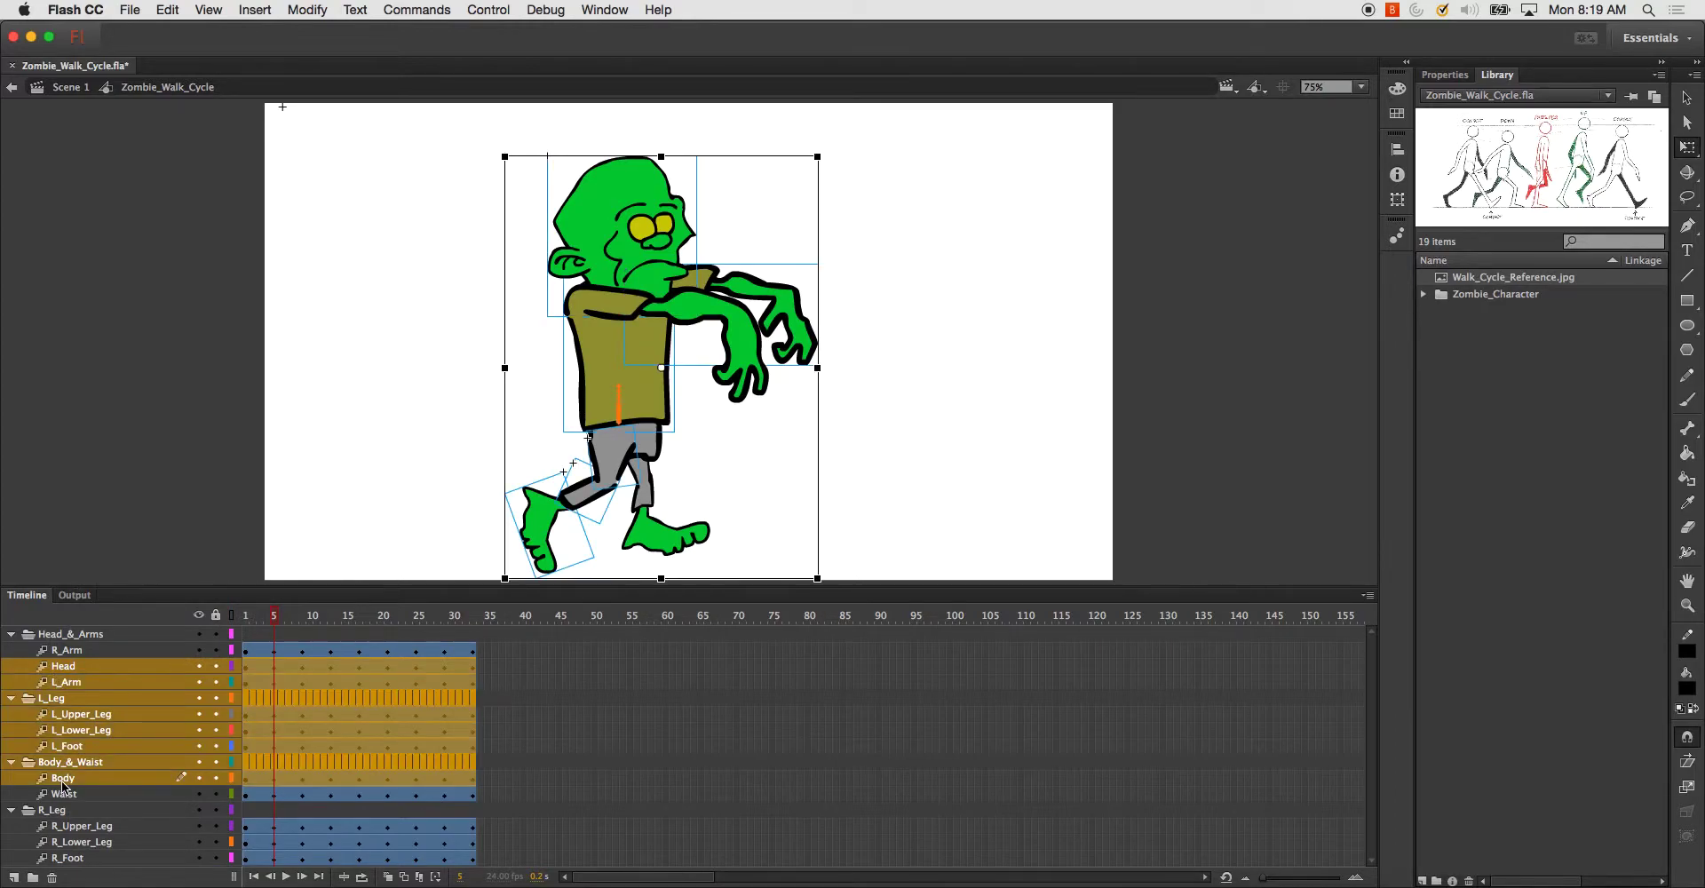
click(74, 783)
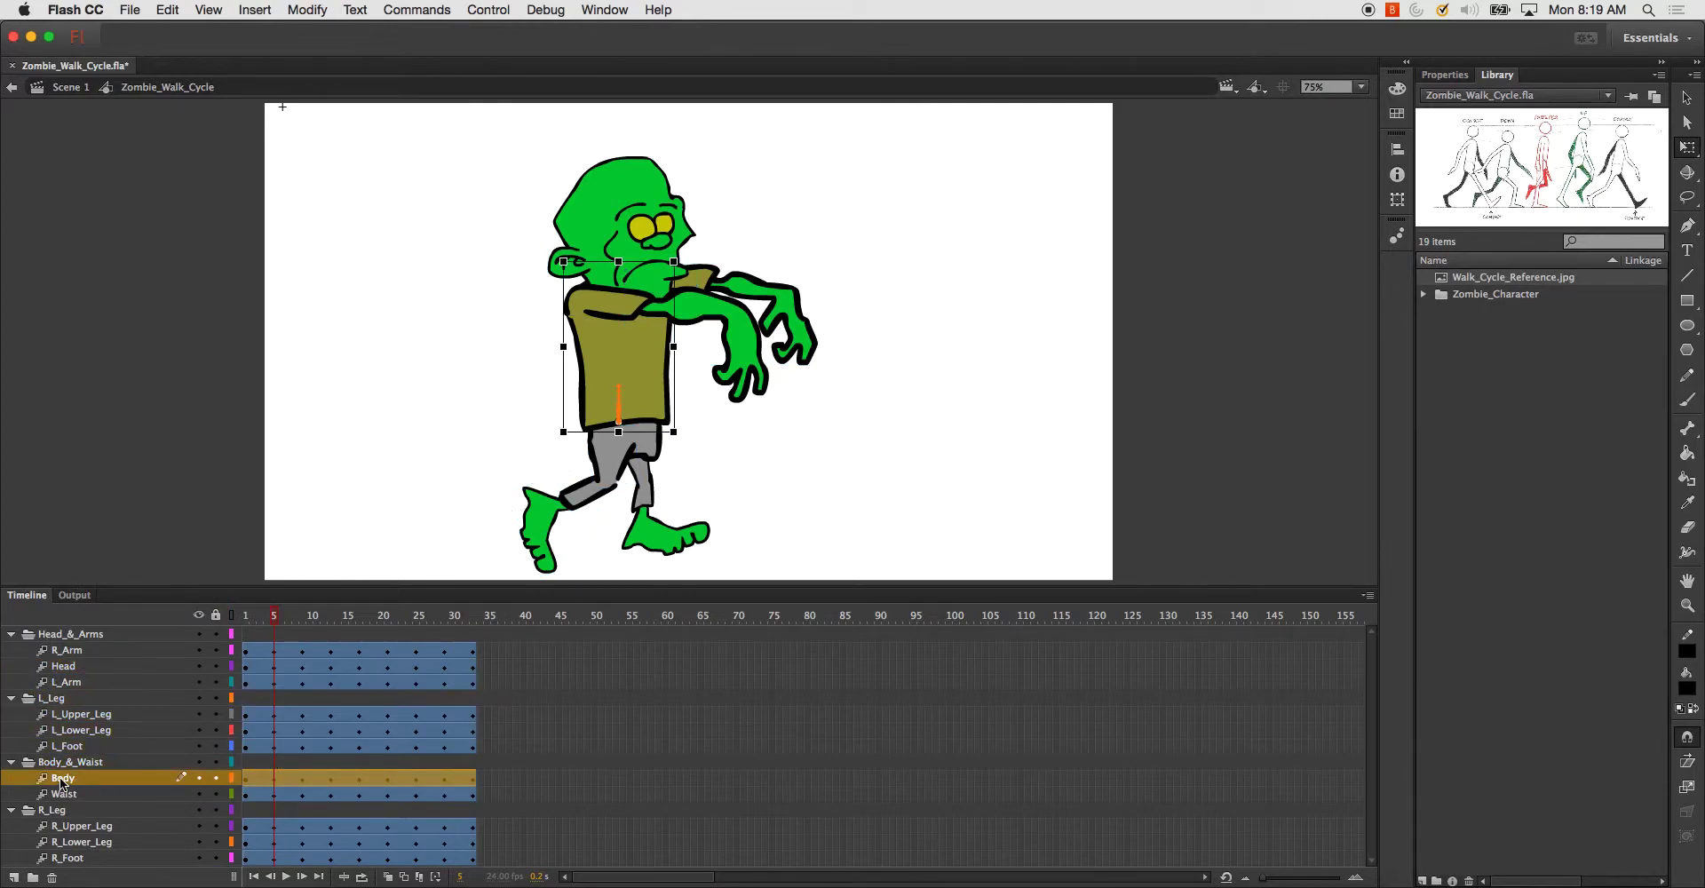
- At frame 5, select the Head, Body, R_Arm and L_Arm layers, move their shared pivot to the waist and rotate them slightly forward
right_click(64, 668)
click(51, 671)
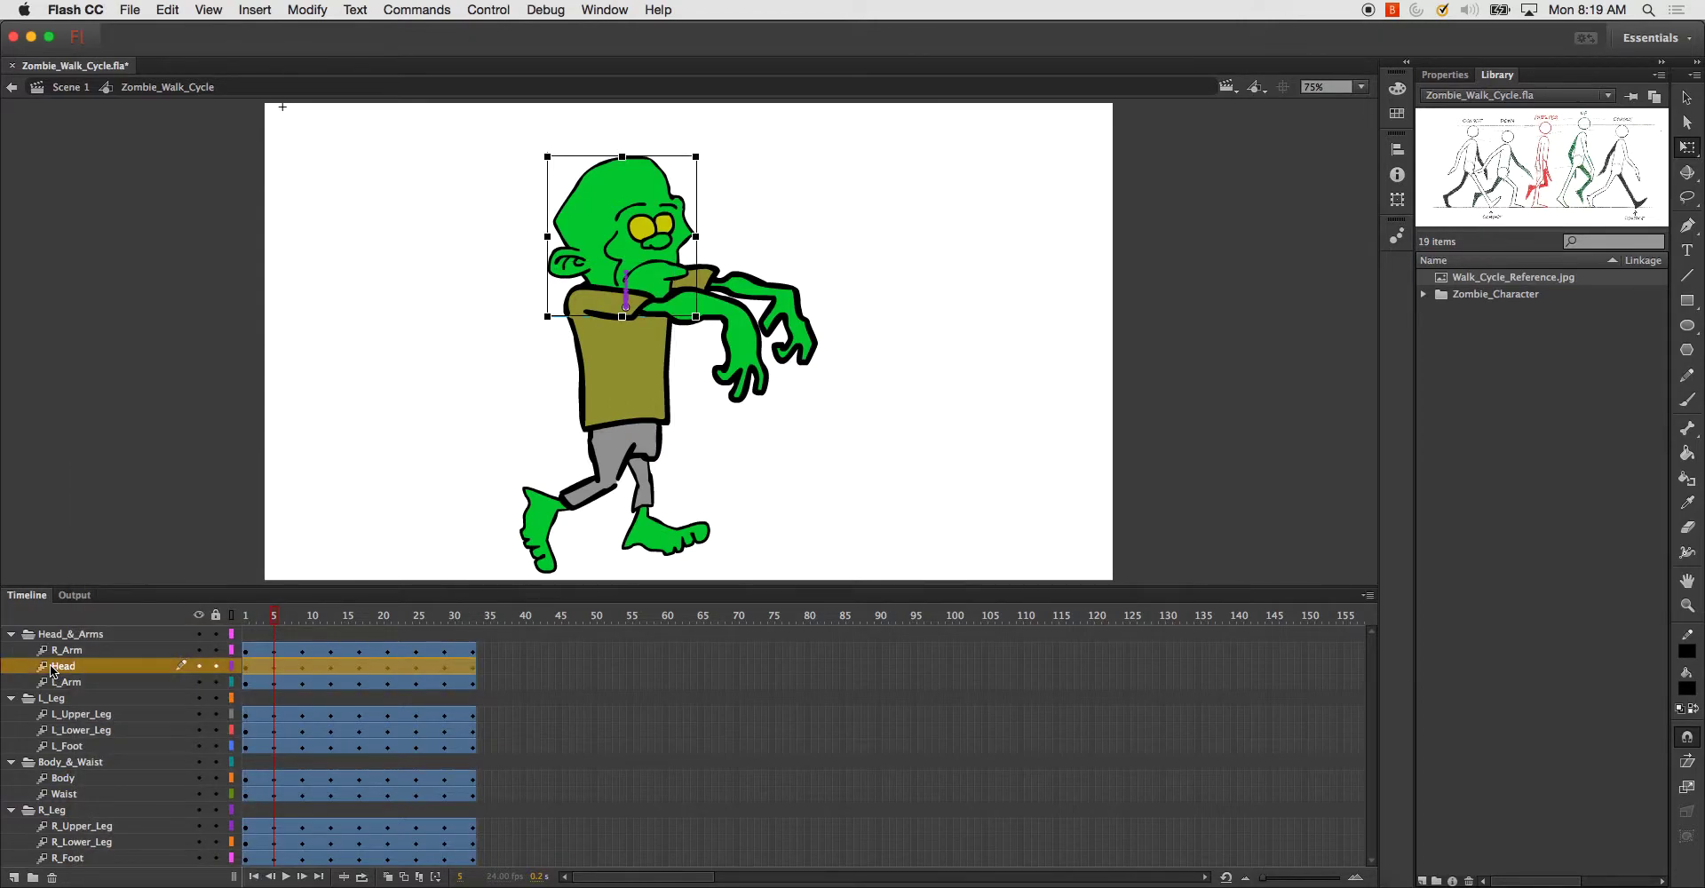
click(84, 782)
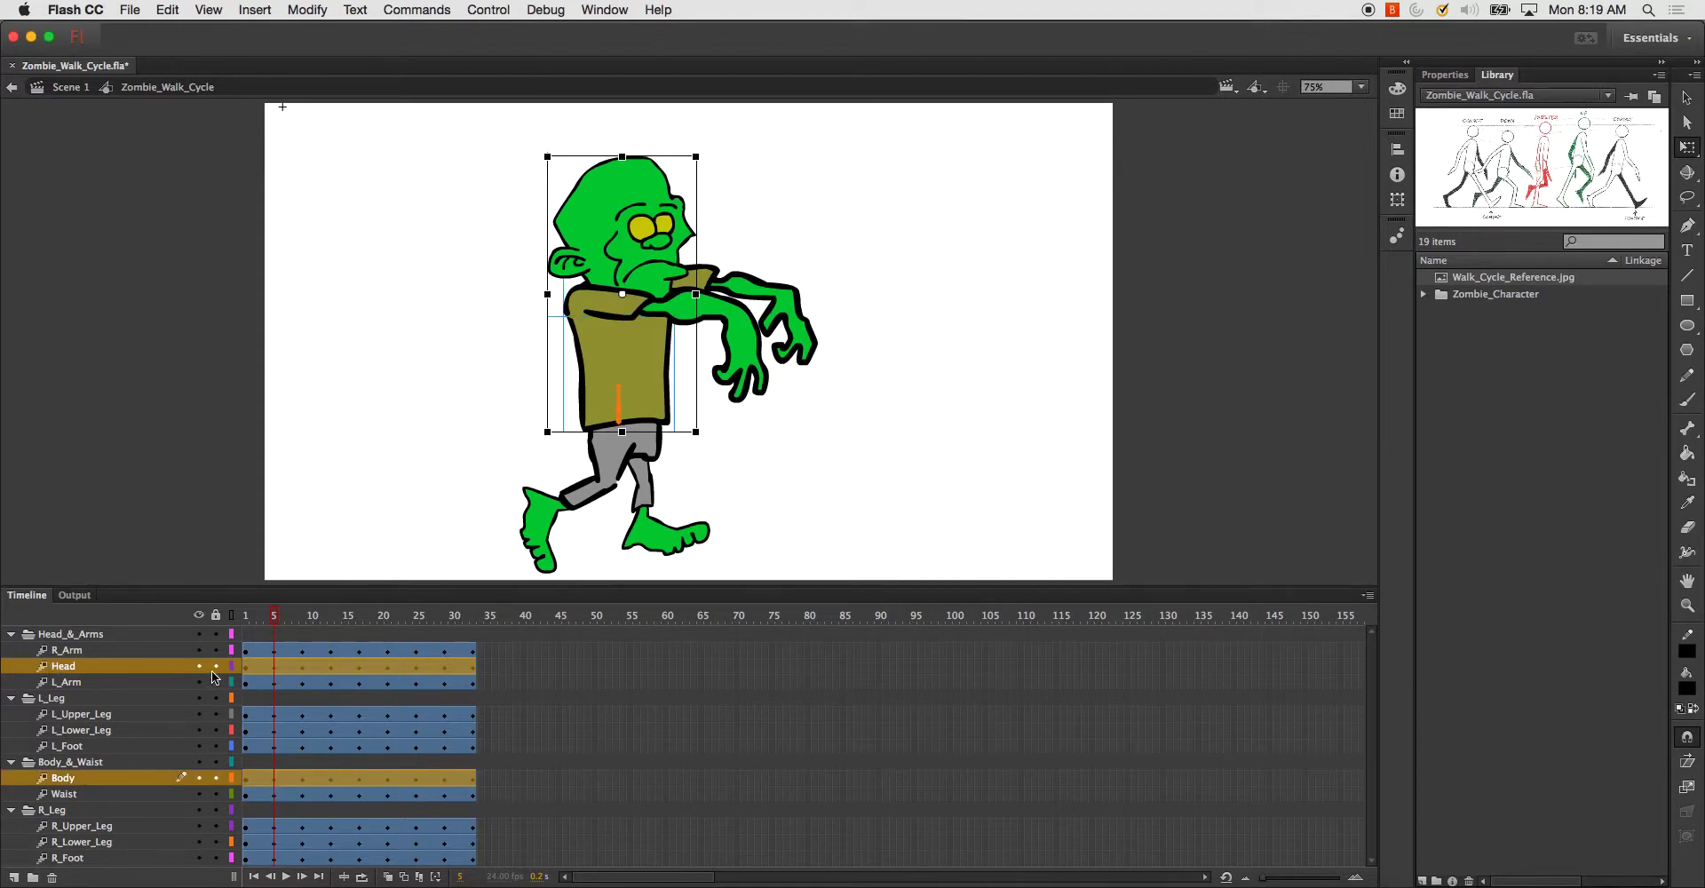
drag(622, 295, 619, 423)
super+click(81, 651)
super+click(76, 663)
super+click(79, 682)
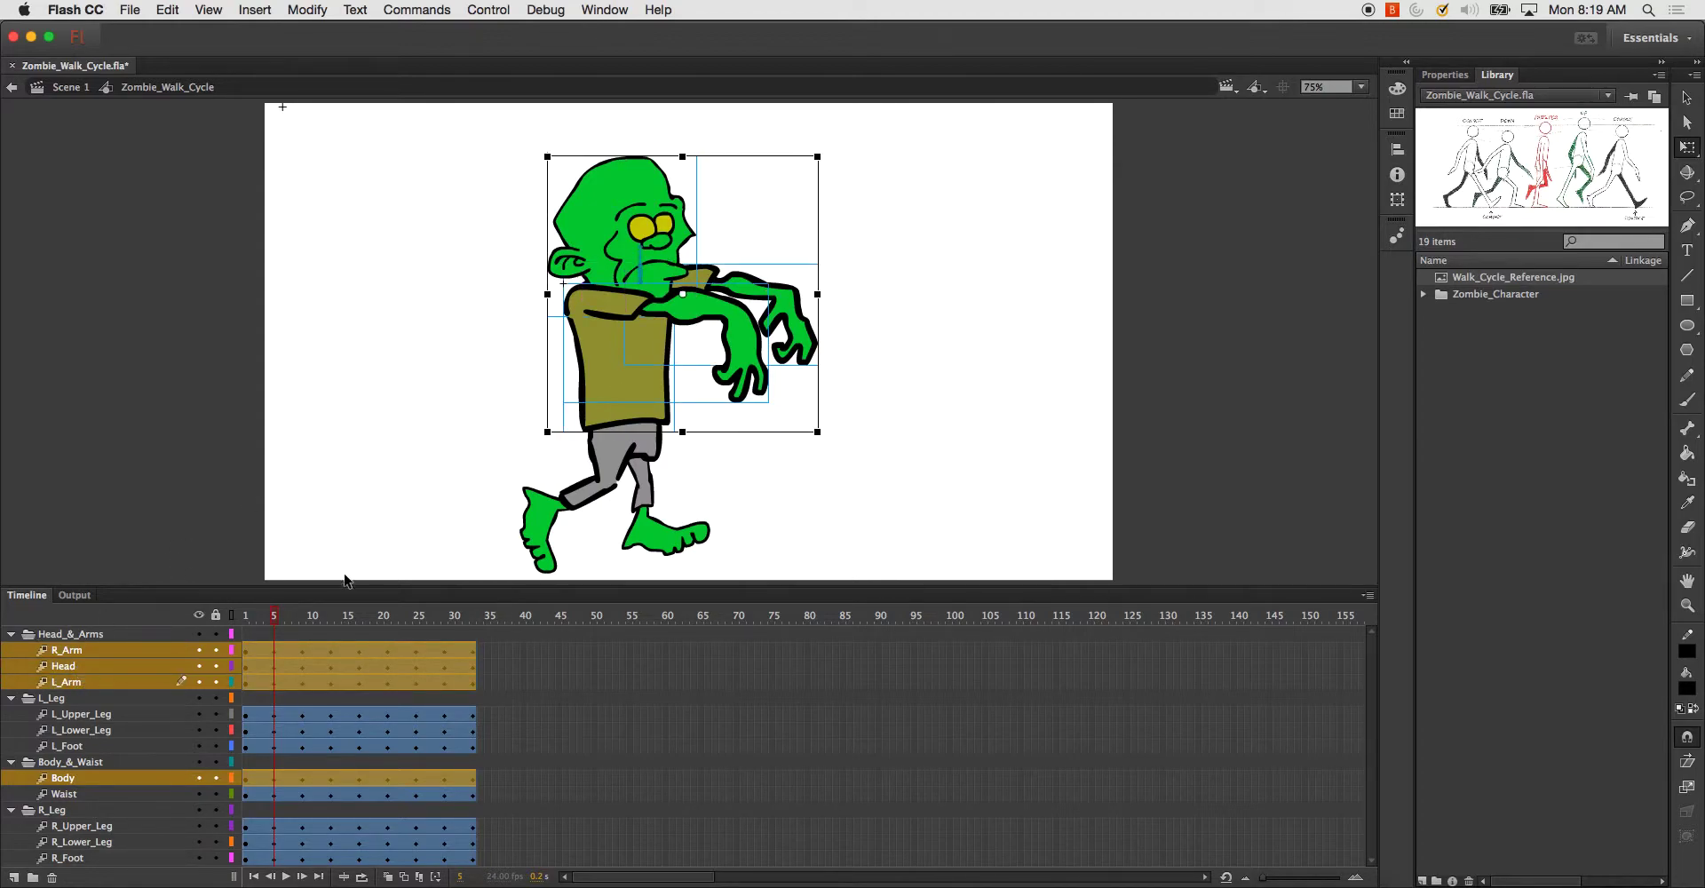
drag(681, 294, 619, 421)
drag(838, 154, 852, 180)
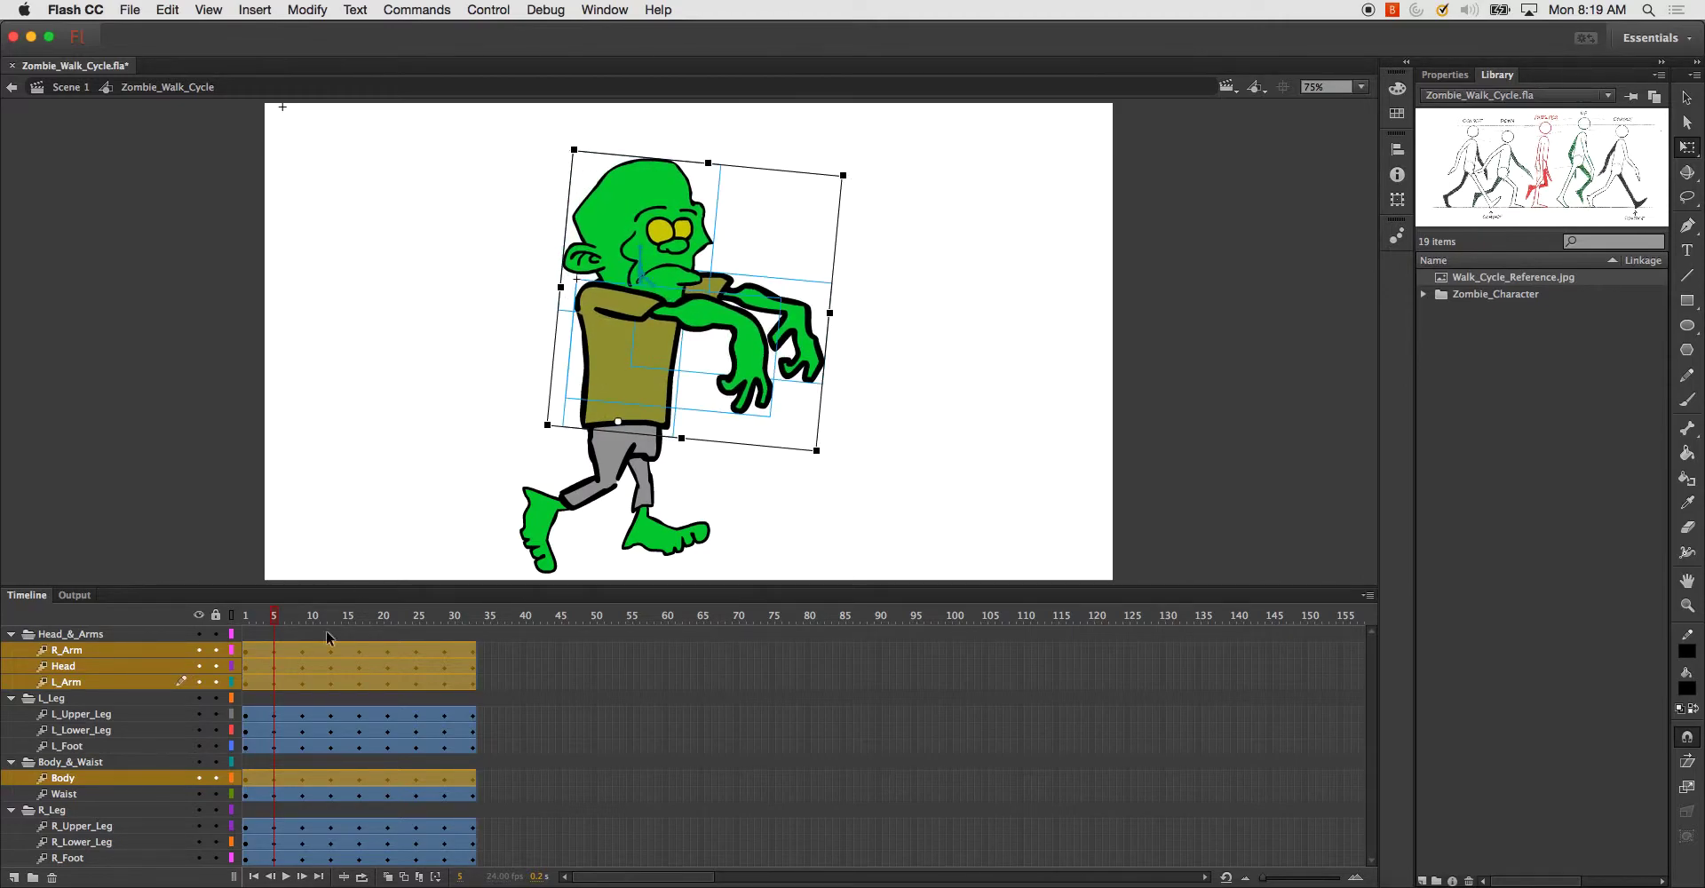
- At frame 9, select the arm, head and body layers, move their pivot to the waist and tilt them slightly backward
mouse_move(278, 623)
mouse_down()
mouse_move(305, 625)
mouse_move(257, 629)
mouse_move(302, 641)
mouse_up()
click(78, 654)
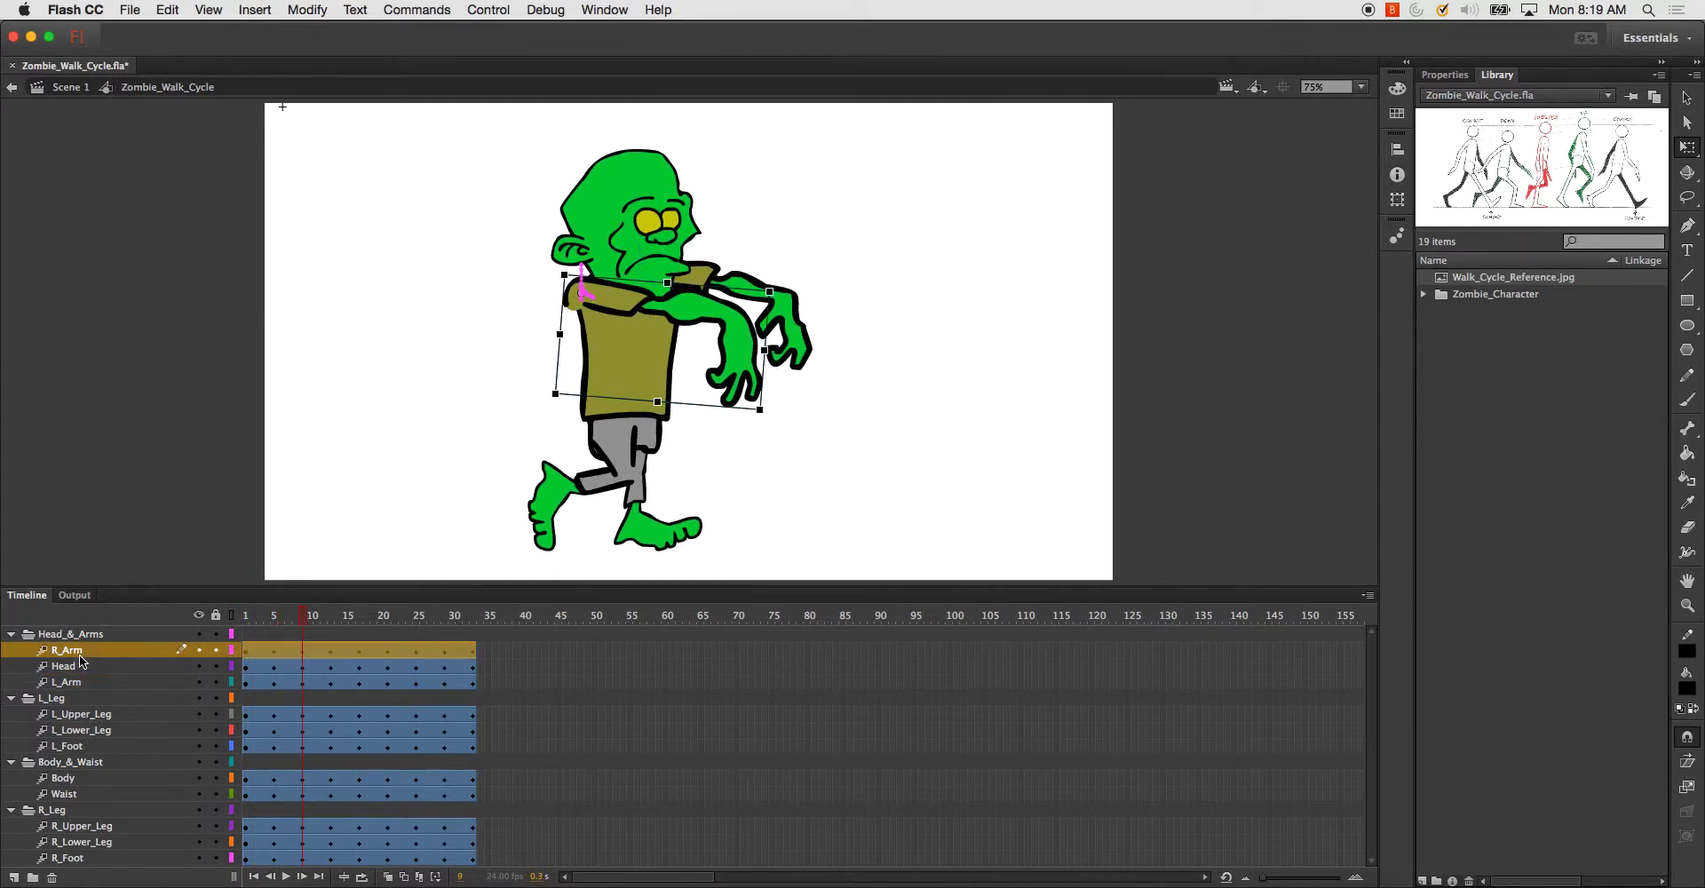
shift+click(74, 682)
shift+click(64, 778)
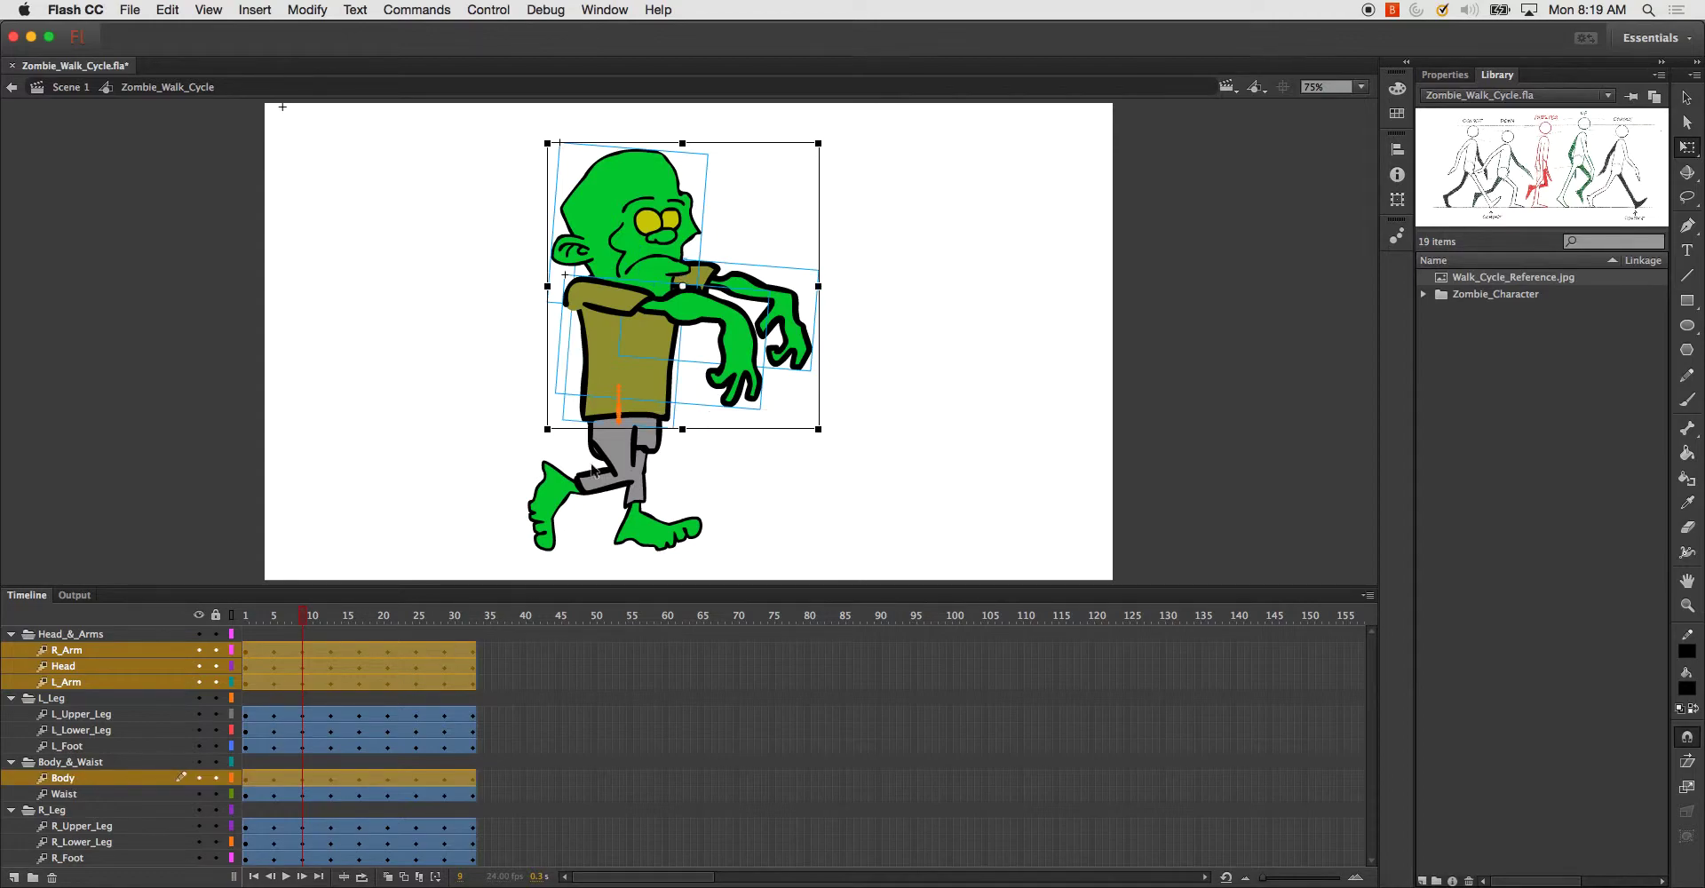
drag(681, 288, 651, 327)
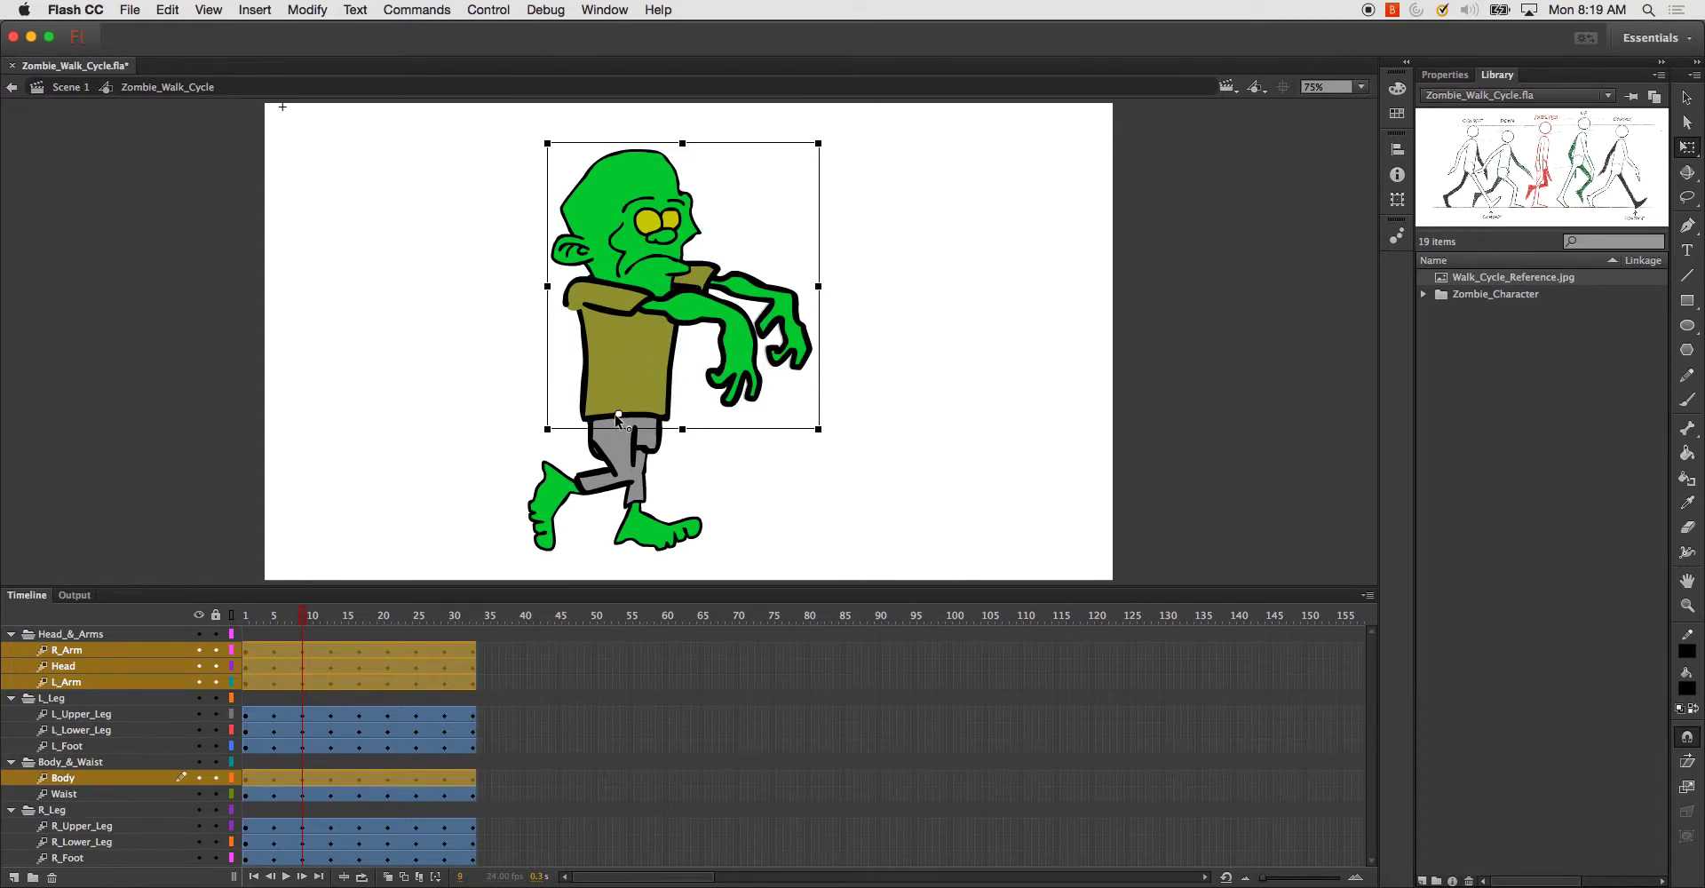
drag(836, 148, 818, 134)
mouse_move(297, 614)
mouse_down()
mouse_move(270, 623)
mouse_move(320, 637)
mouse_move(306, 643)
mouse_up()
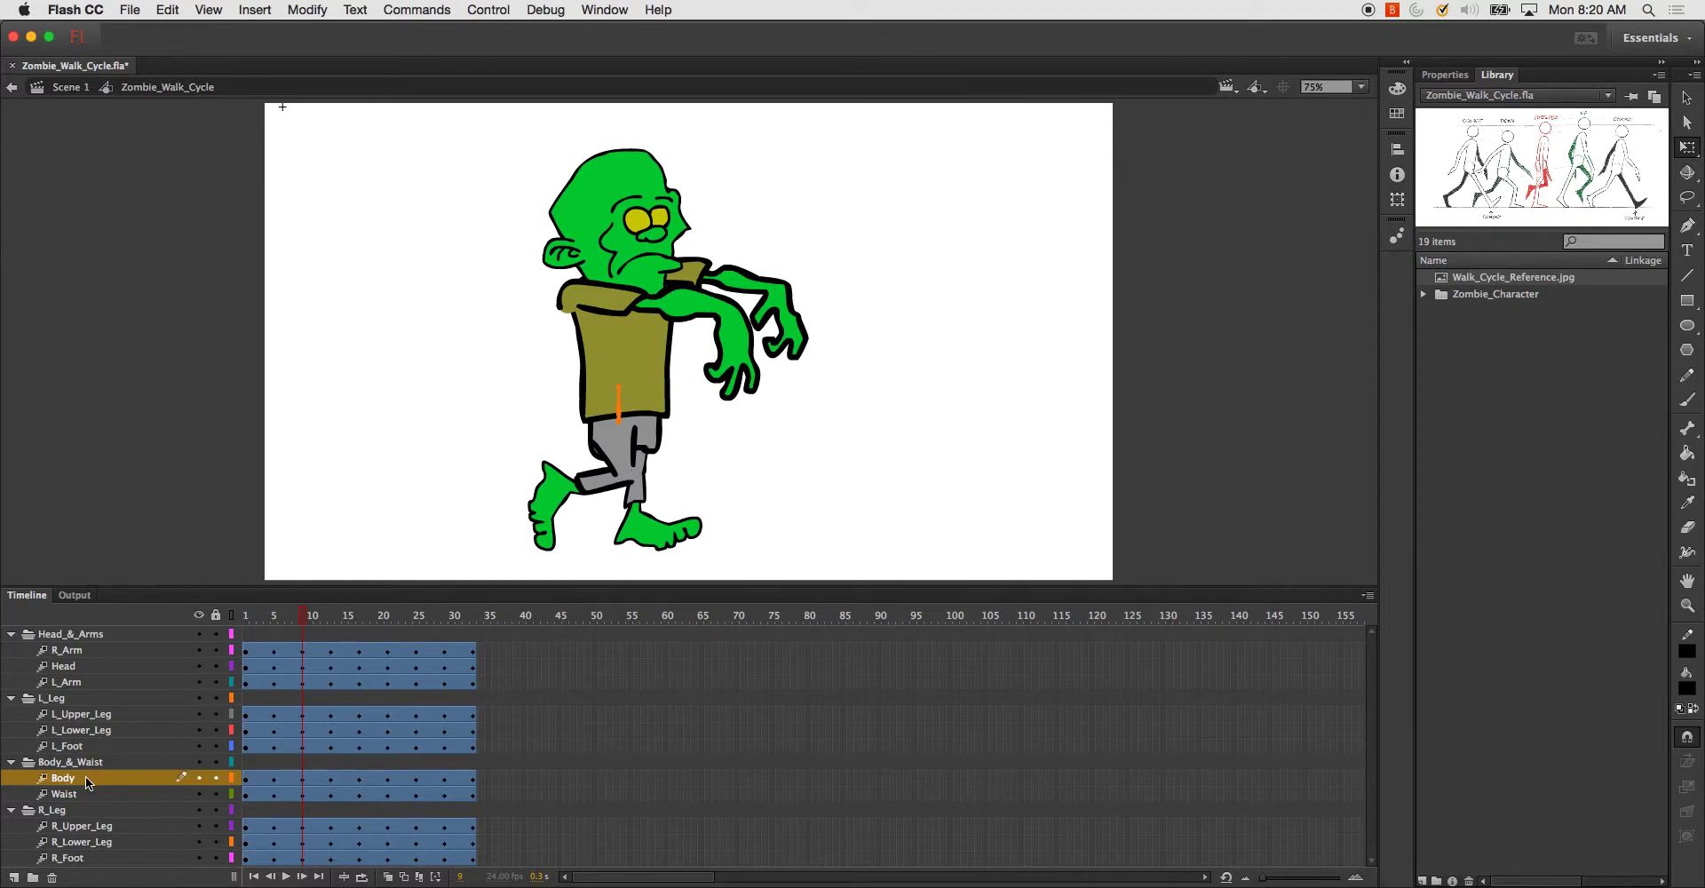
- Reselect the arms, head and body at frame 9 and lean them further backward around the waist
click(99, 649)
shift+click(76, 684)
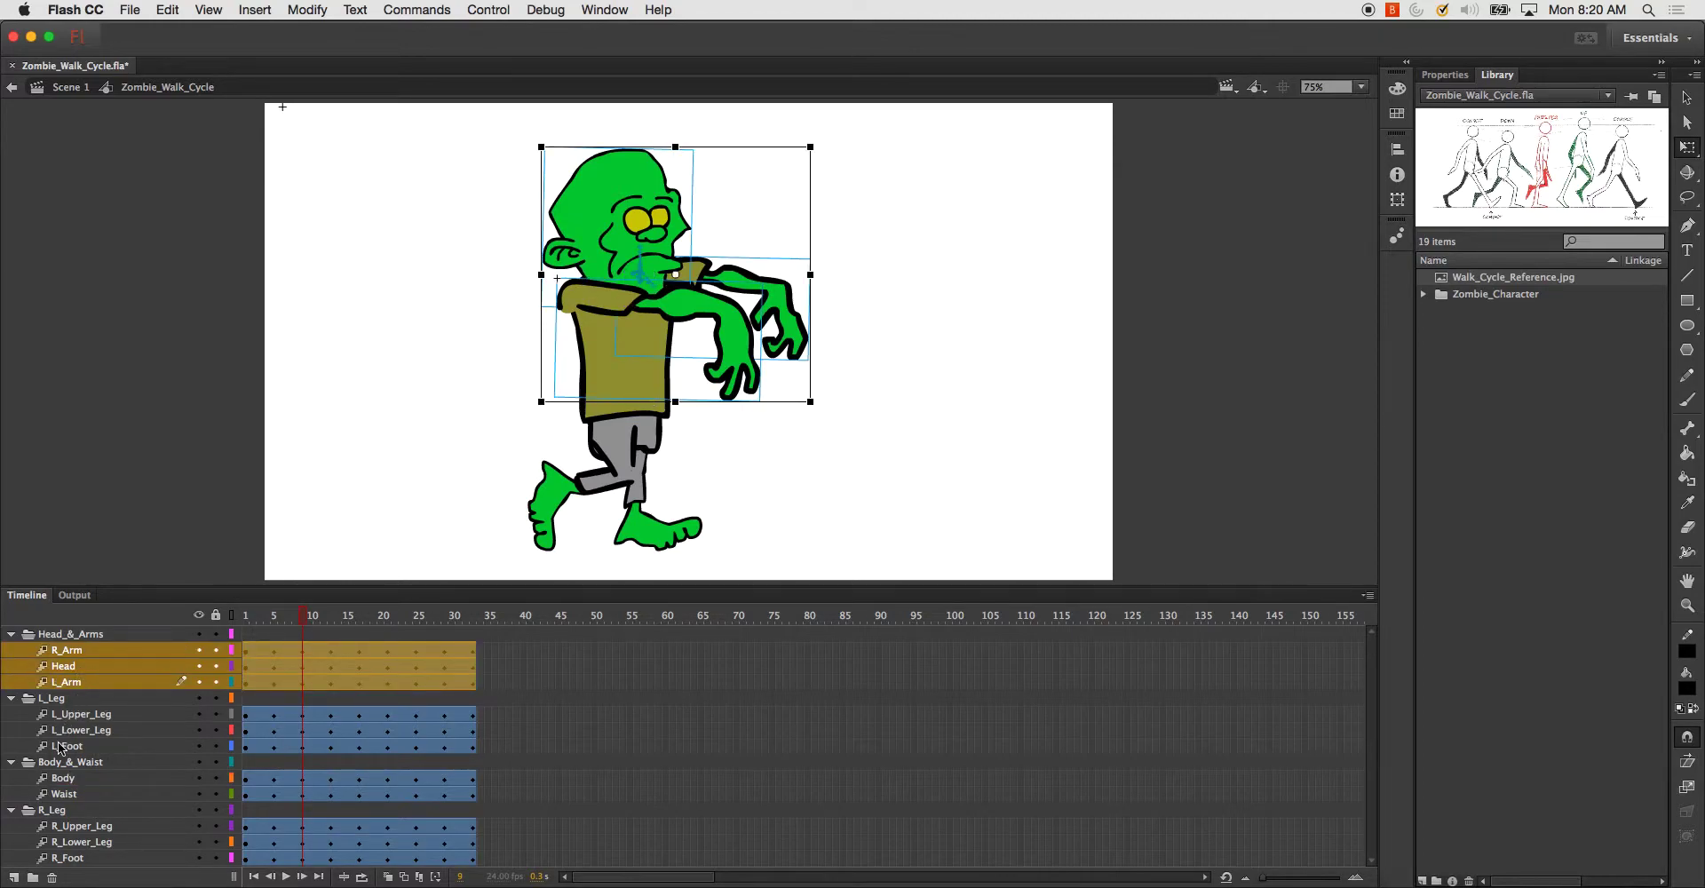
shift+click(64, 777)
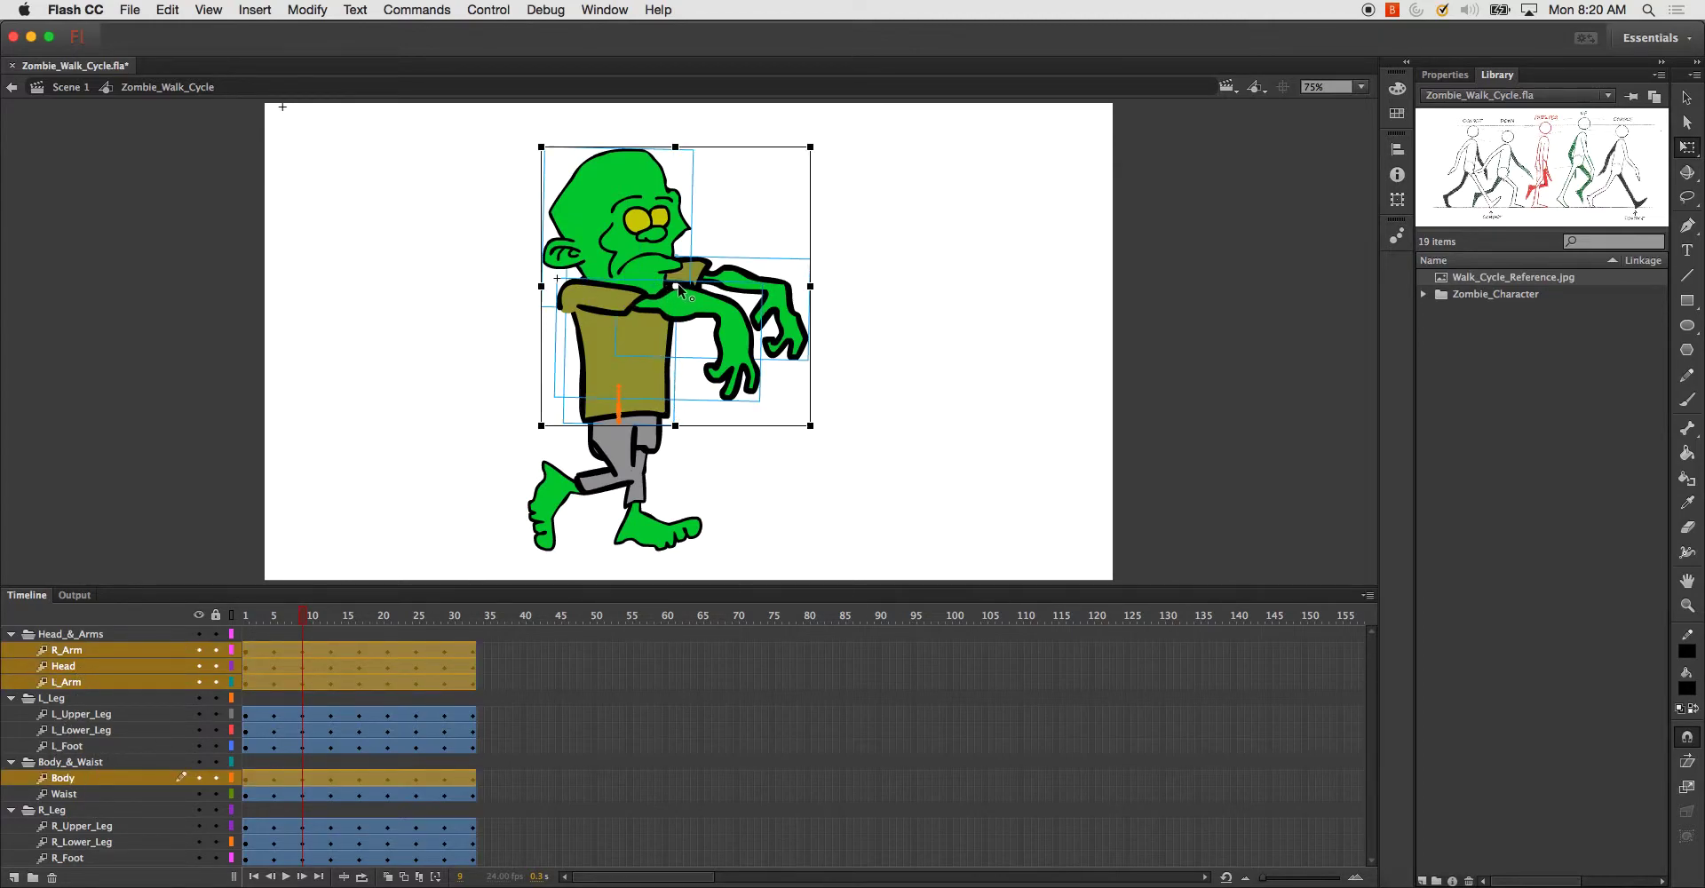
drag(658, 343, 619, 415)
drag(824, 148, 809, 135)
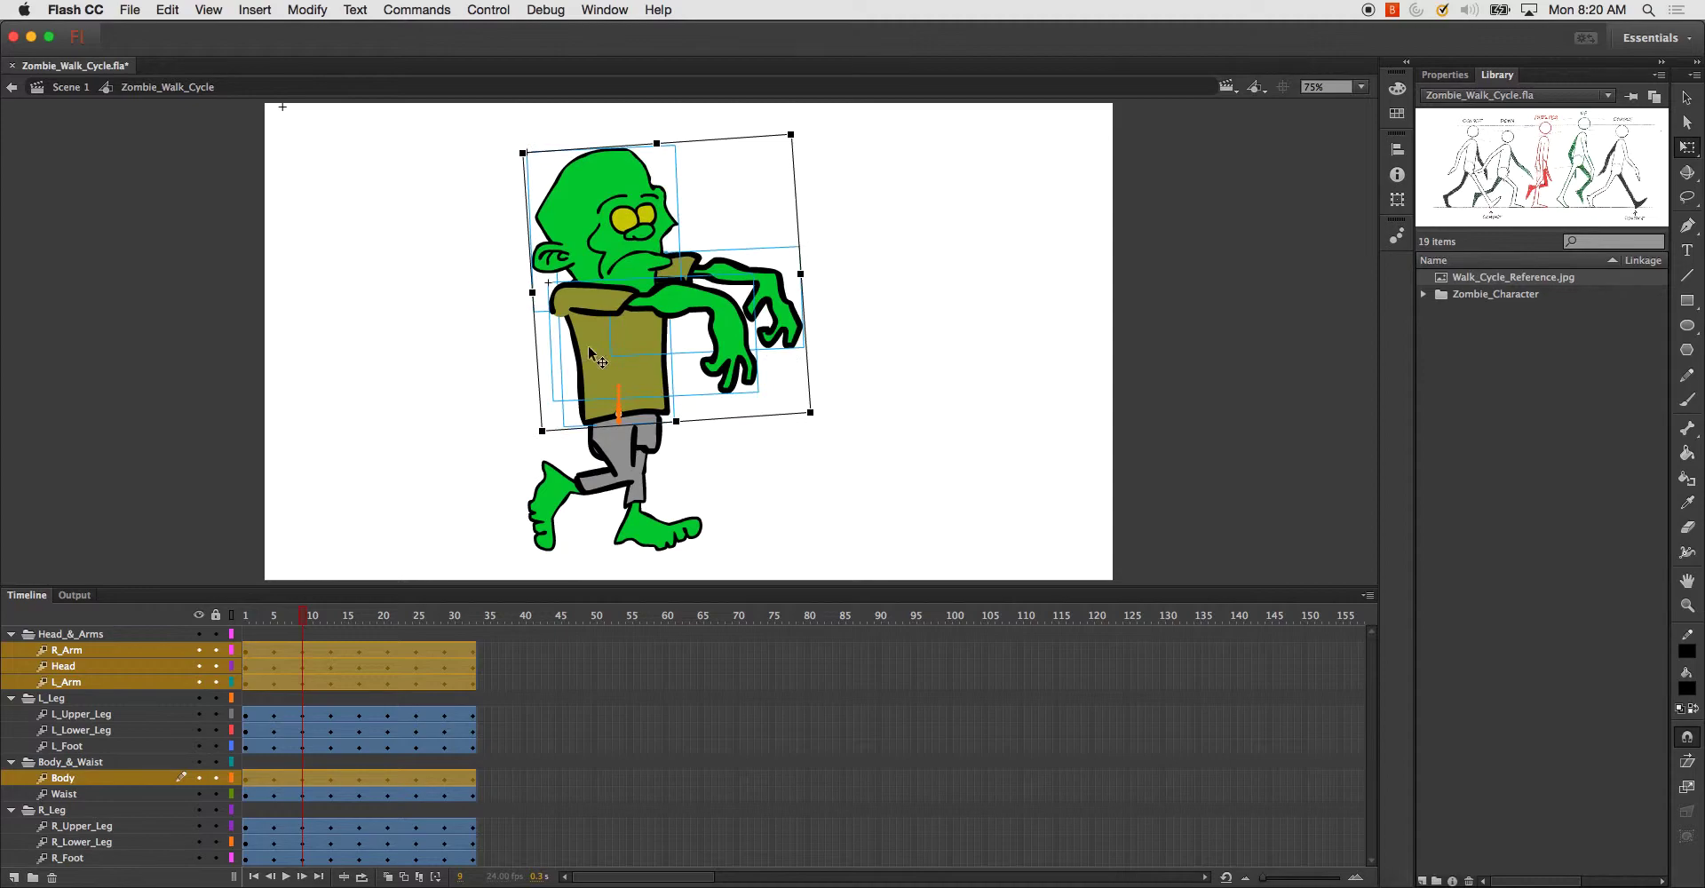
- Return to frame 5 and rotate the arms, head and body further forward around the waist
drag(303, 618, 276, 668)
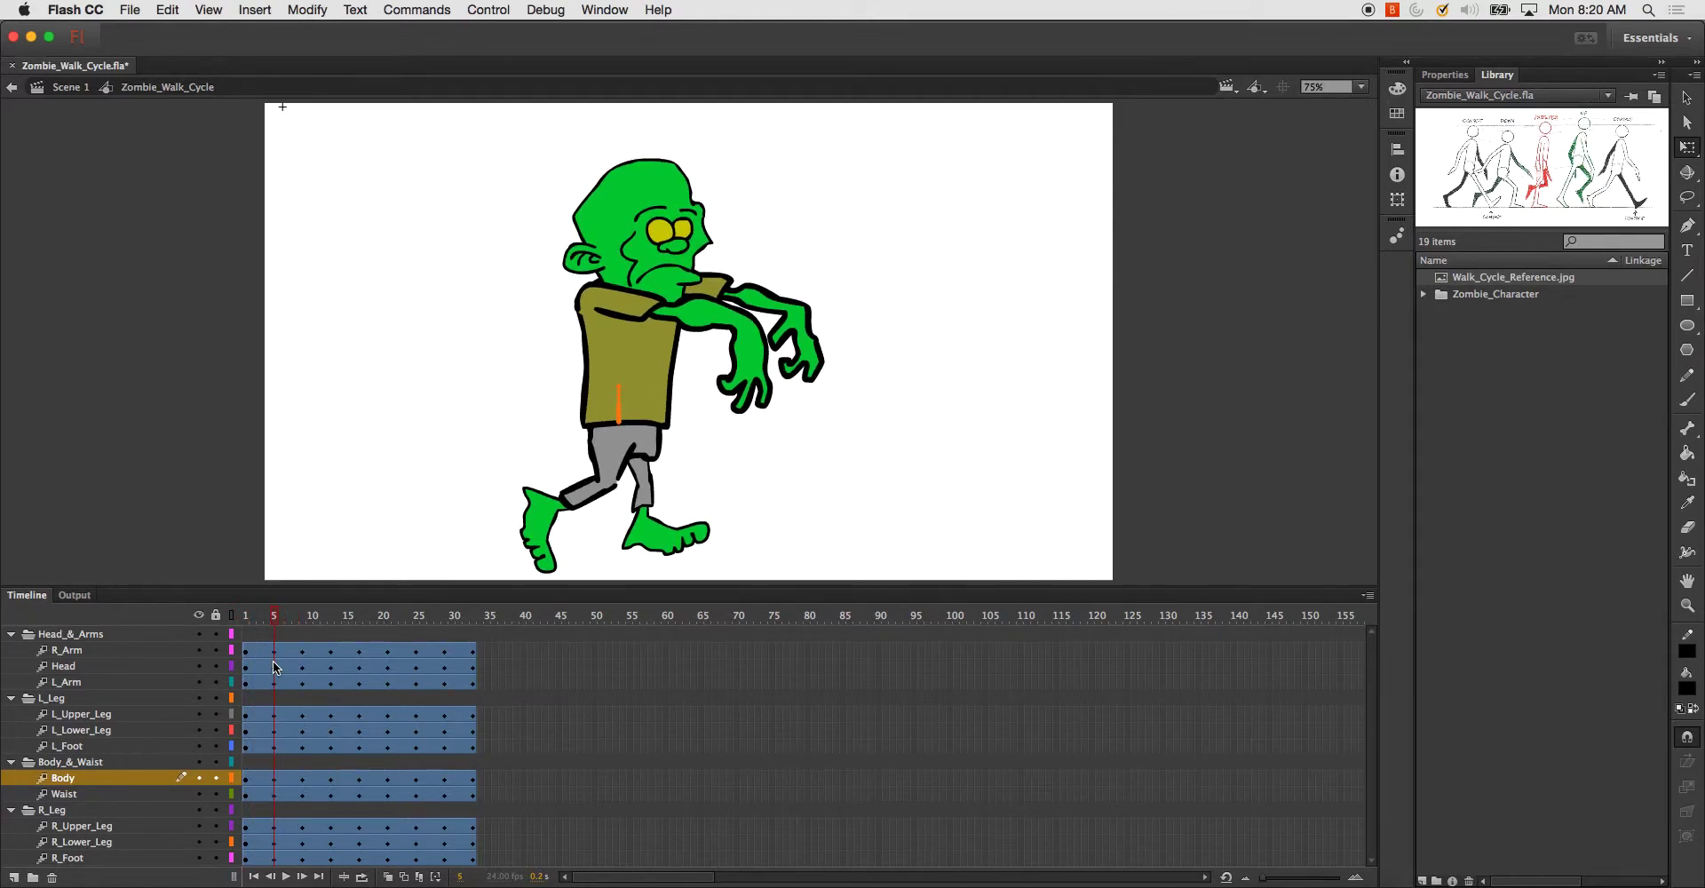
super+click(74, 681)
super+click(78, 666)
super+click(78, 651)
drag(692, 292, 633, 395)
drag(856, 160, 854, 194)
- At frame 13, tilt the arms, head and body slightly backward around a pivot at the waist
drag(277, 619, 334, 664)
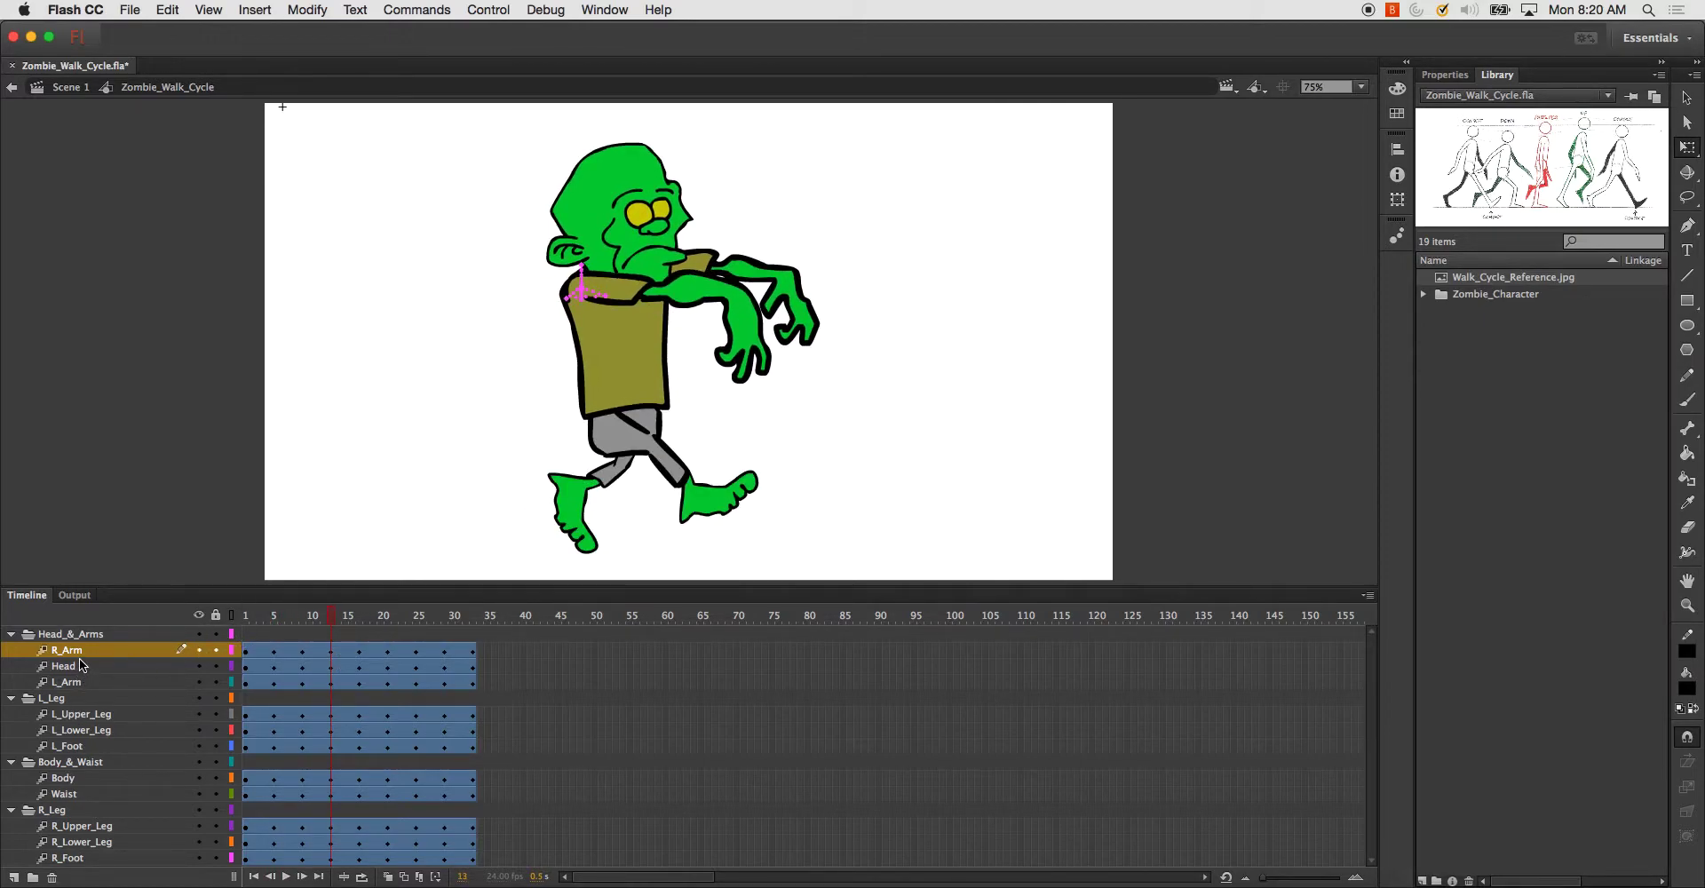
shift+click(78, 689)
super+click(79, 780)
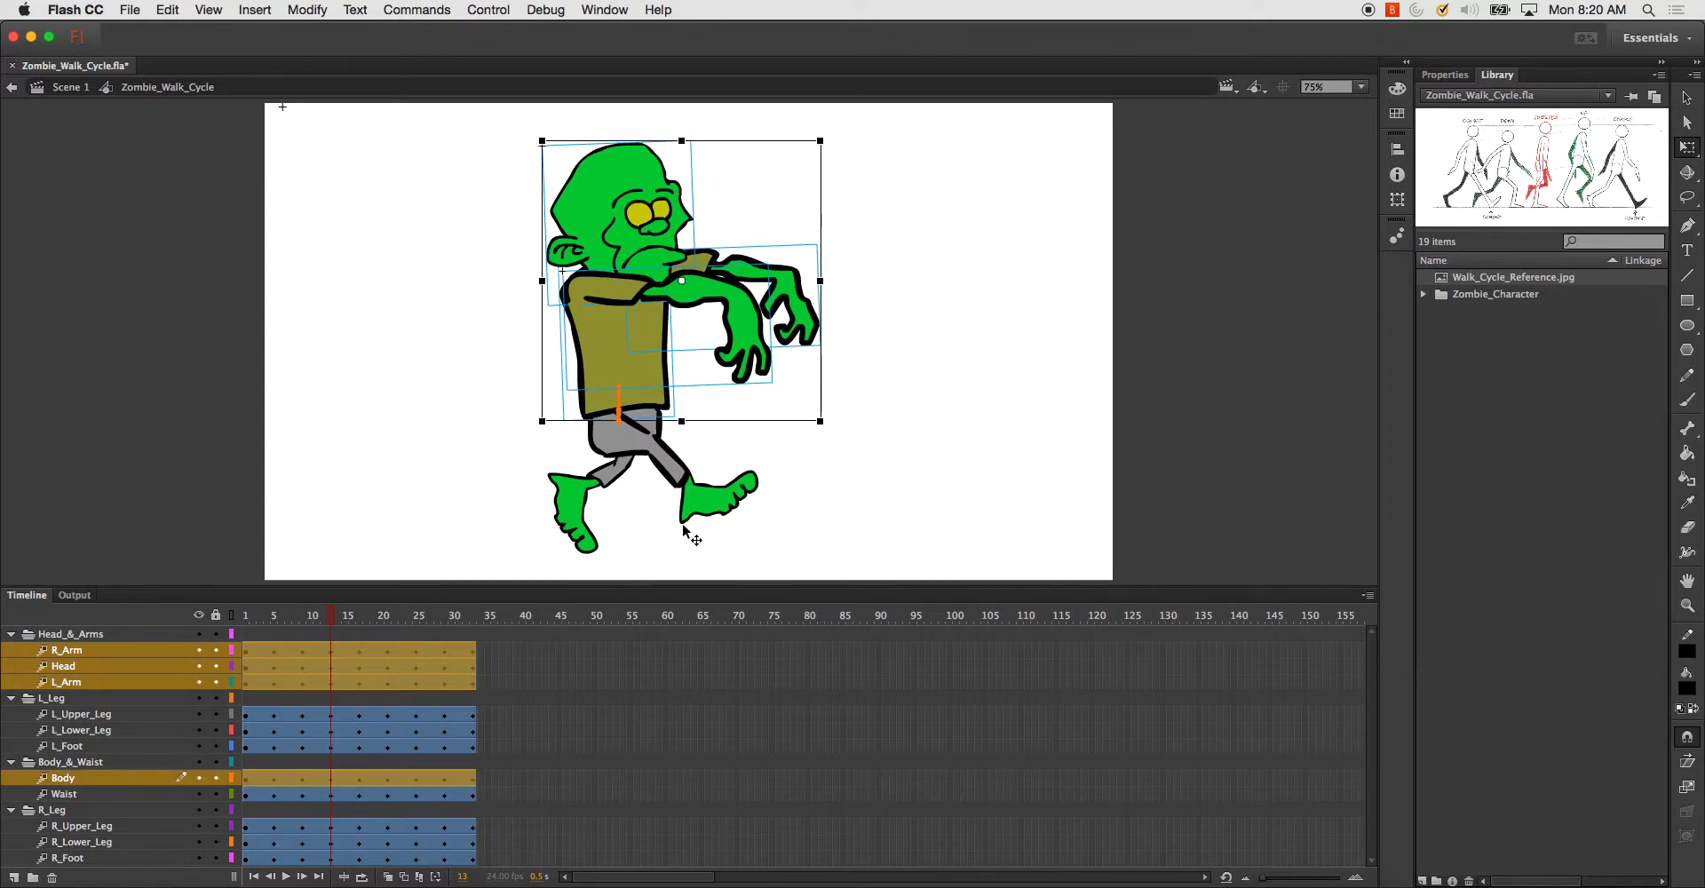
drag(681, 281, 681, 296)
drag(625, 400, 619, 408)
drag(826, 140, 813, 134)
- At frame 17, rotate the arms, head and body forward around a pivot at the waist
mouse_move(350, 623)
mouse_down()
mouse_move(315, 626)
mouse_move(363, 649)
mouse_up()
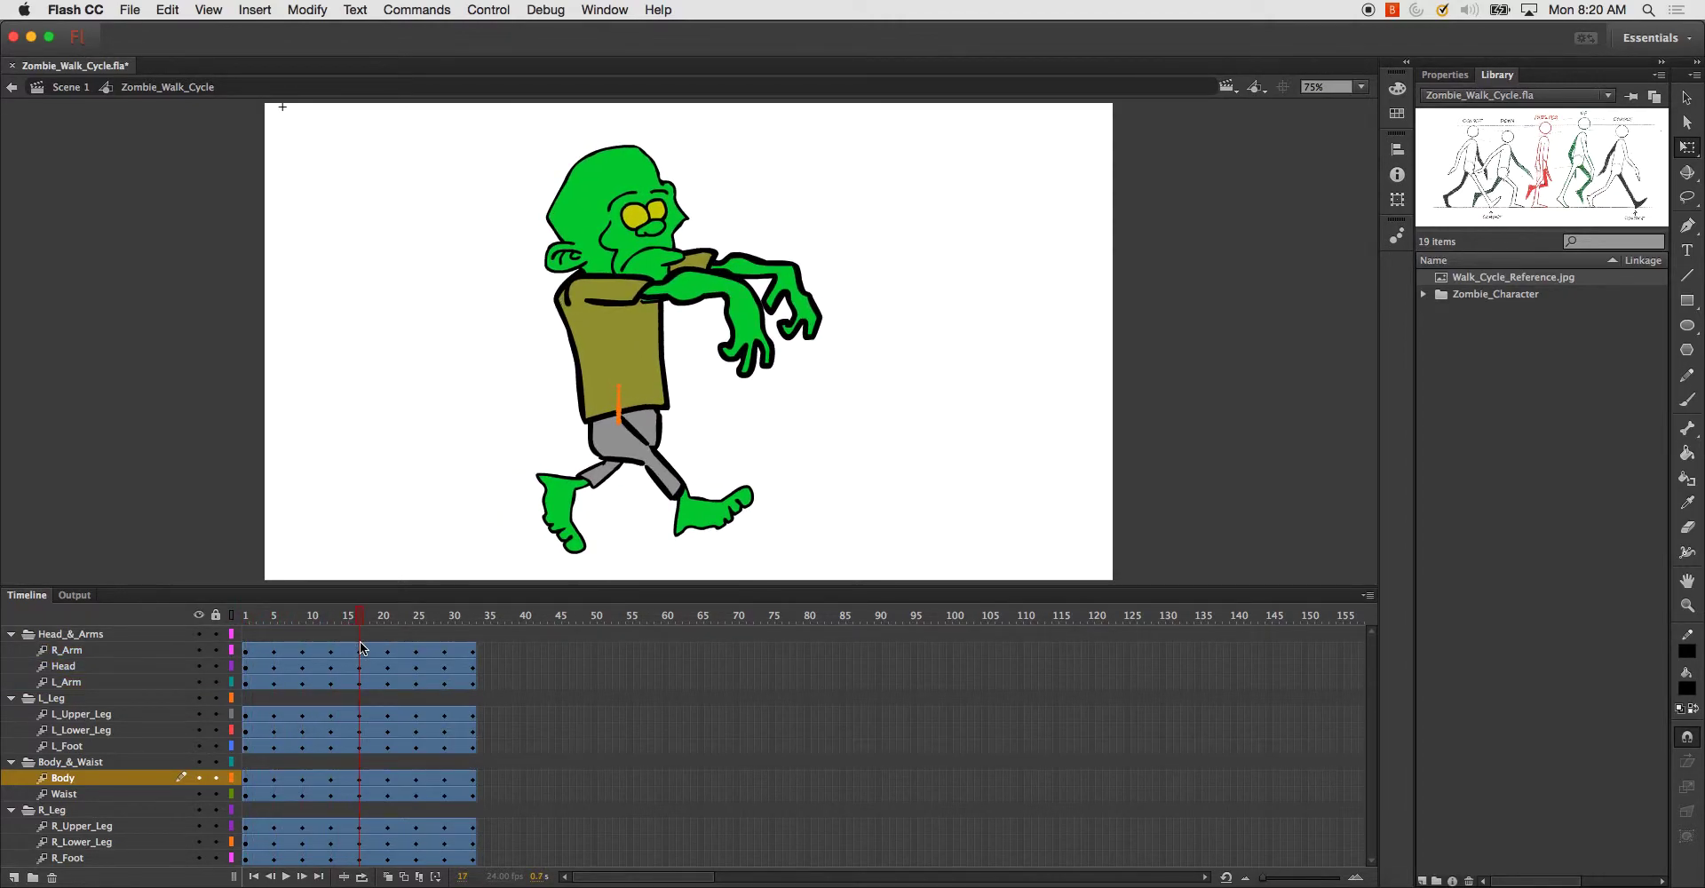
super+click(82, 681)
super+click(80, 666)
super+click(80, 650)
drag(679, 284, 619, 411)
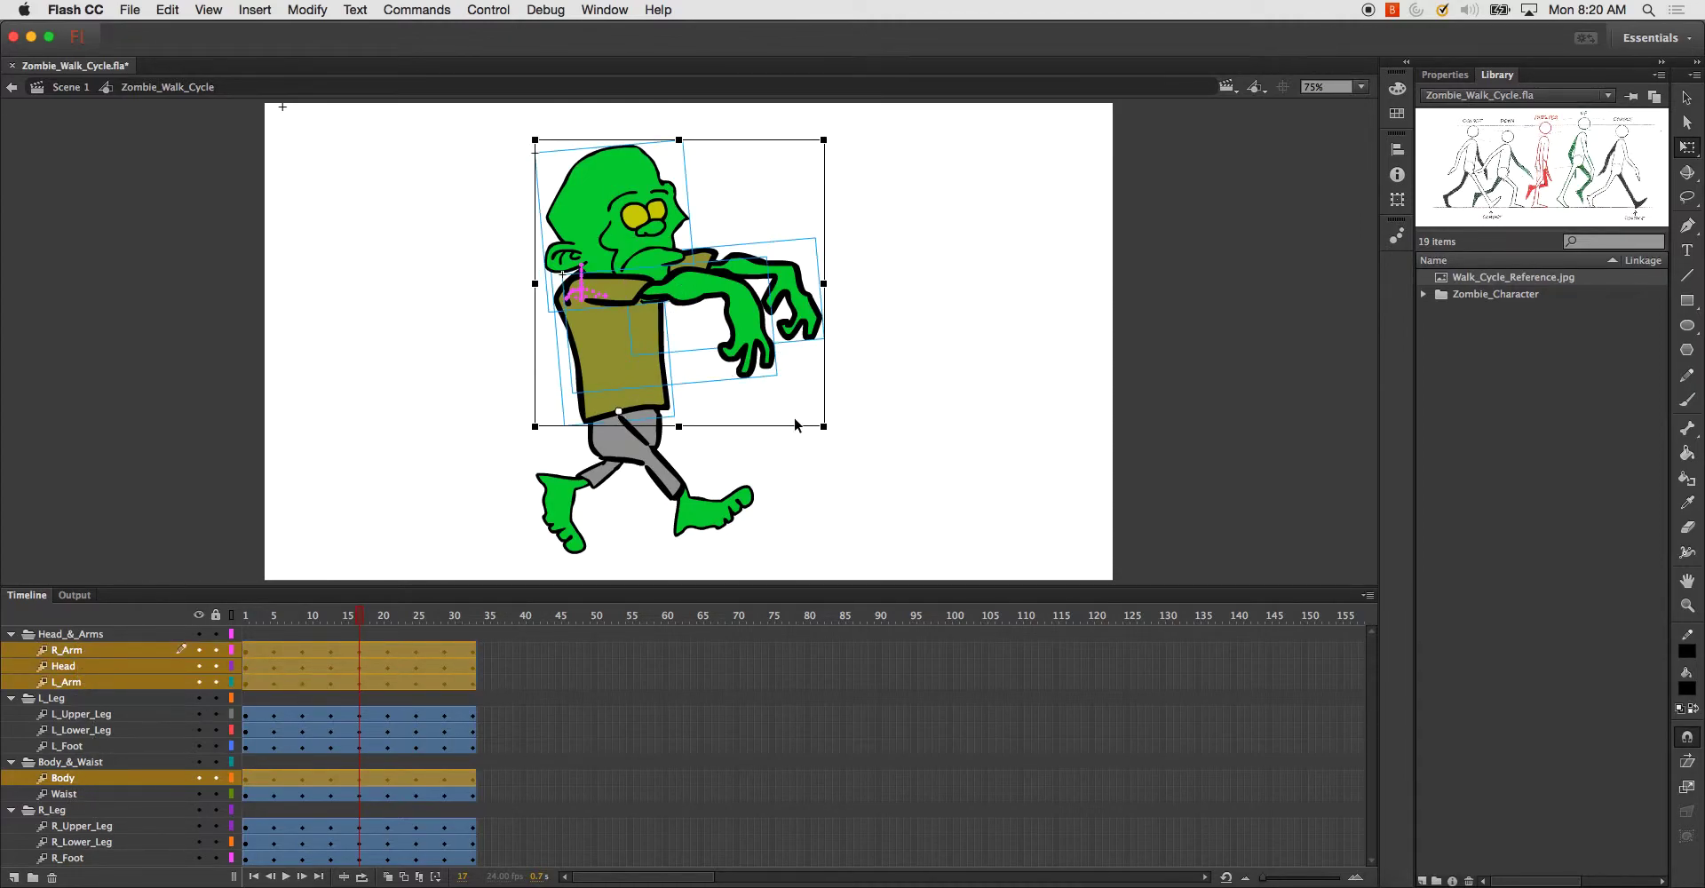
drag(837, 439, 838, 462)
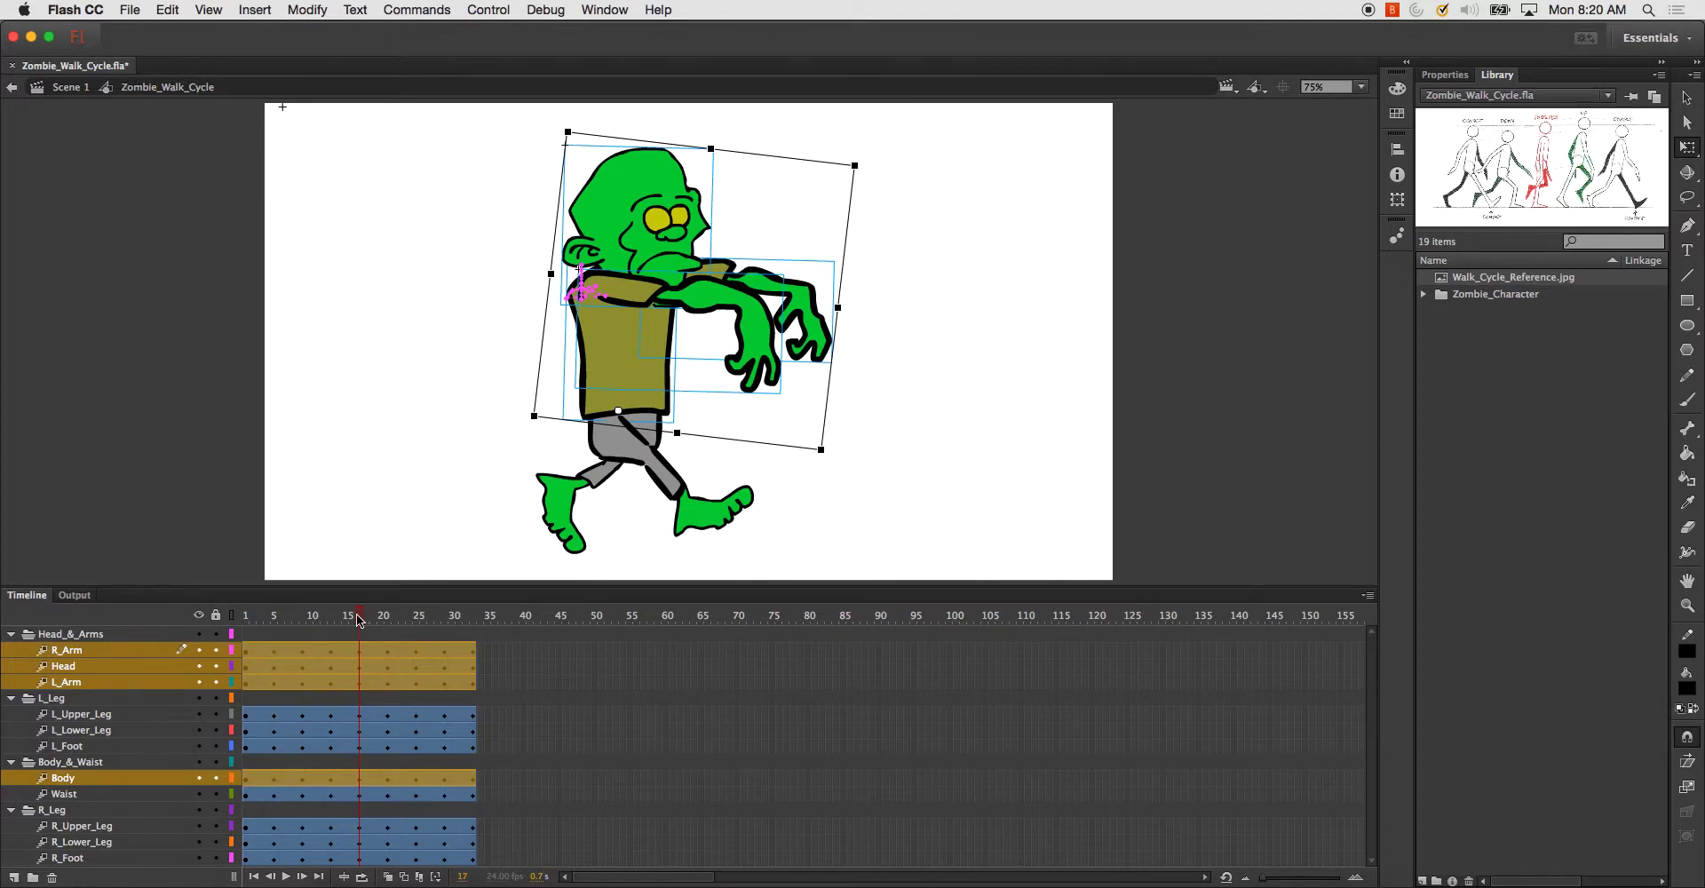
- At frame 21, lean the arms, head and body strongly forward around the waist, then scrub on to frame 29
drag(360, 622, 391, 620)
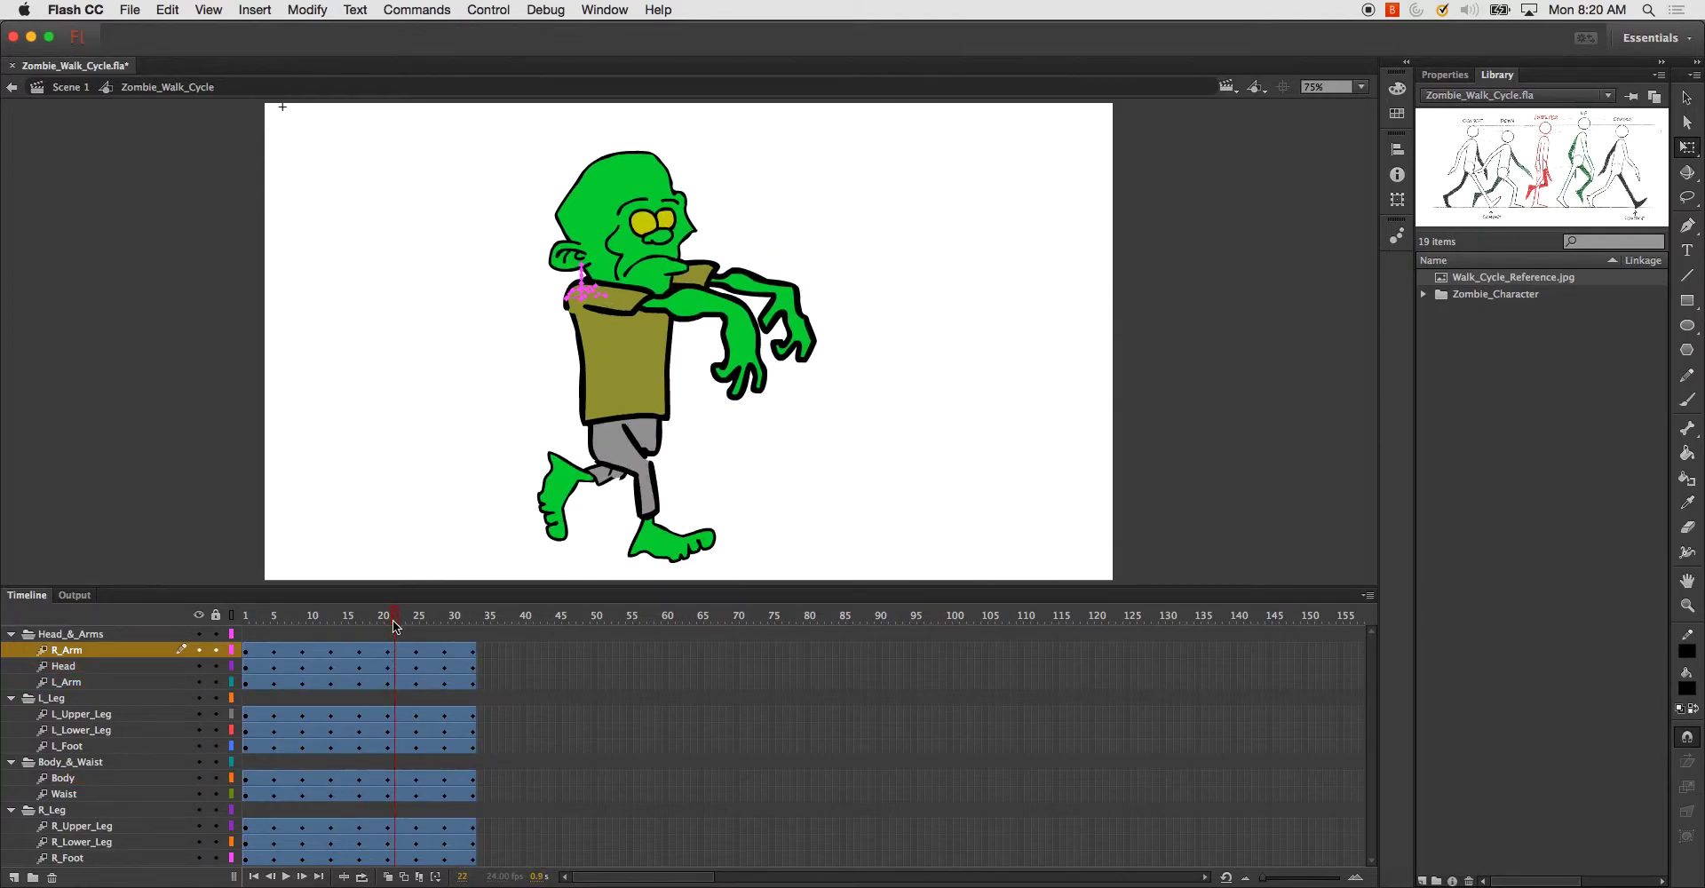
click(72, 781)
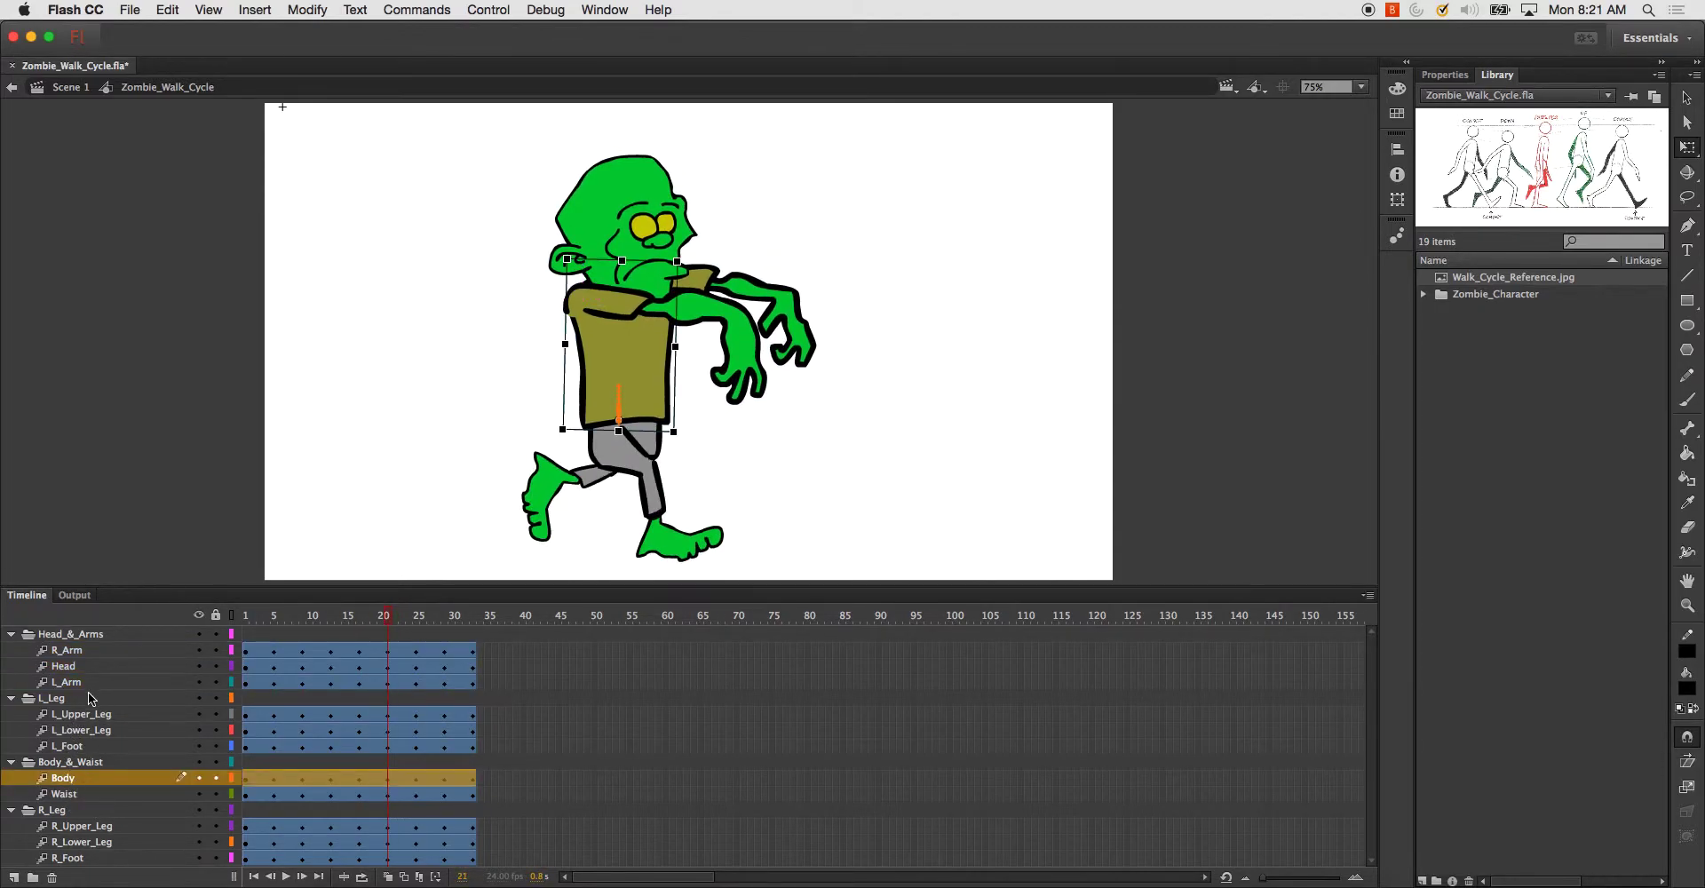
super+click(76, 682)
super+click(97, 666)
super+click(115, 649)
drag(674, 299, 670, 312)
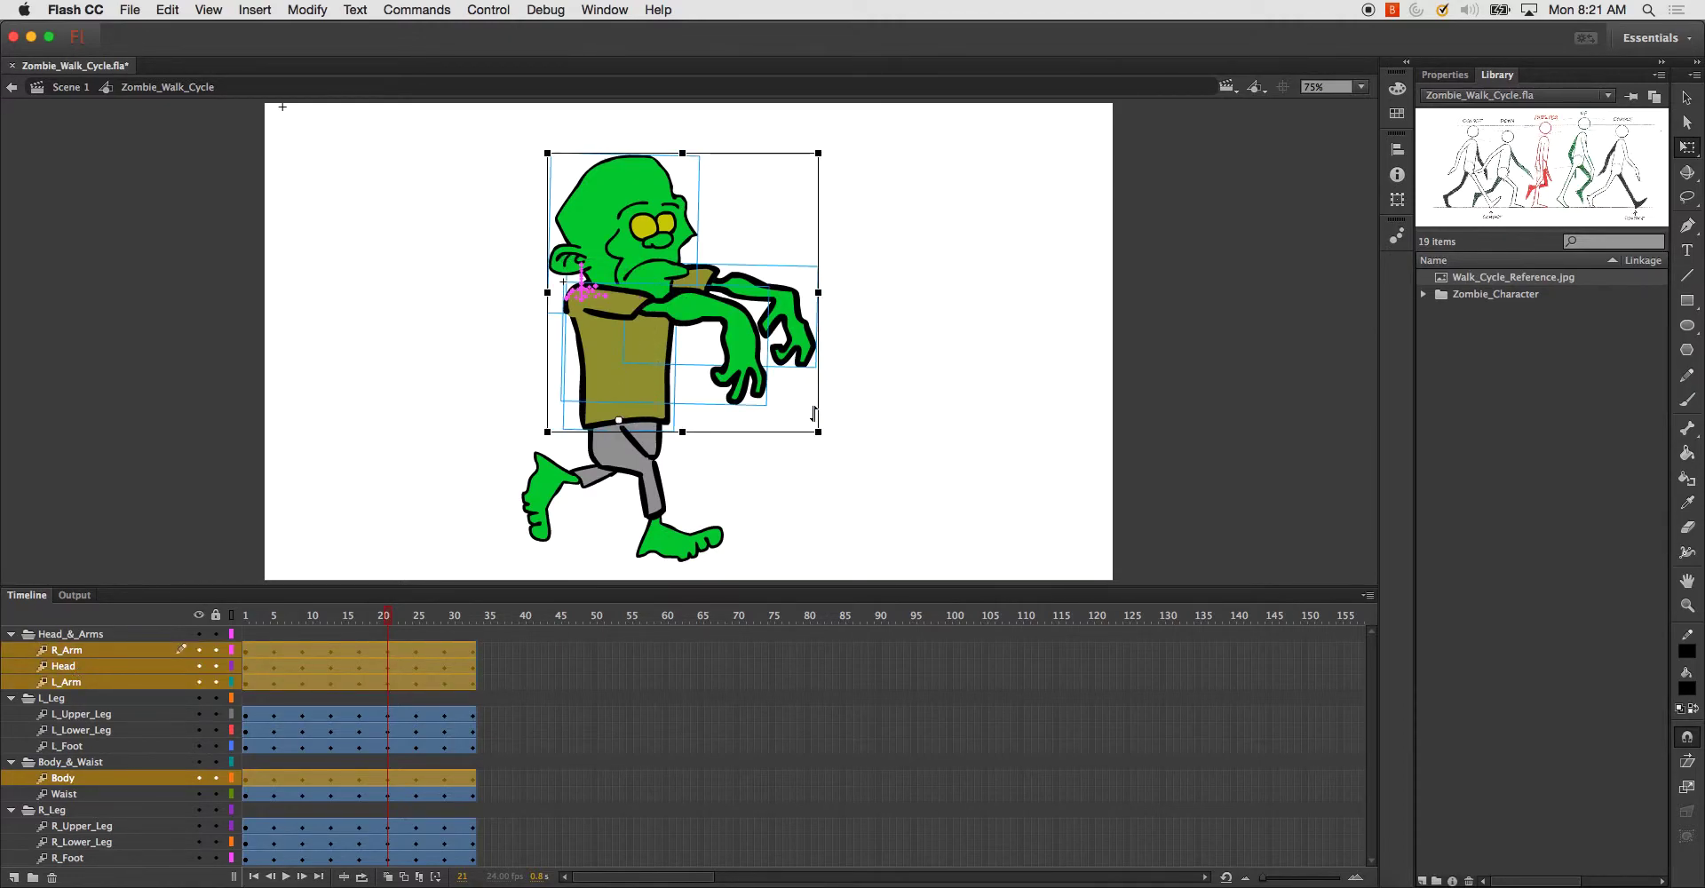
drag(833, 453, 802, 473)
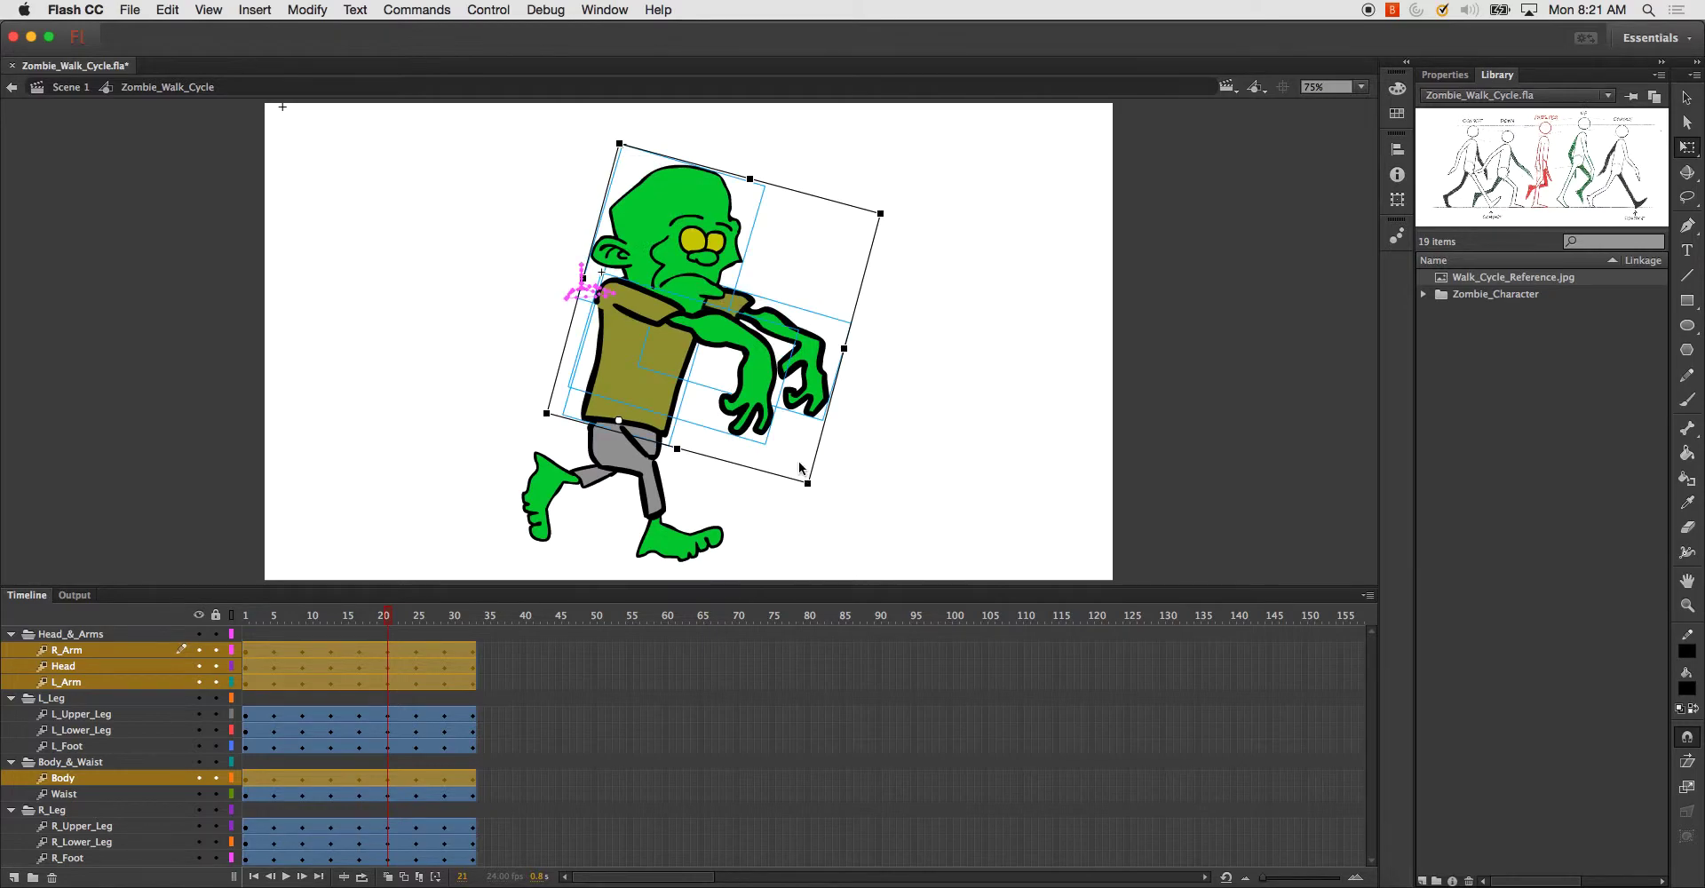
drag(397, 623, 442, 651)
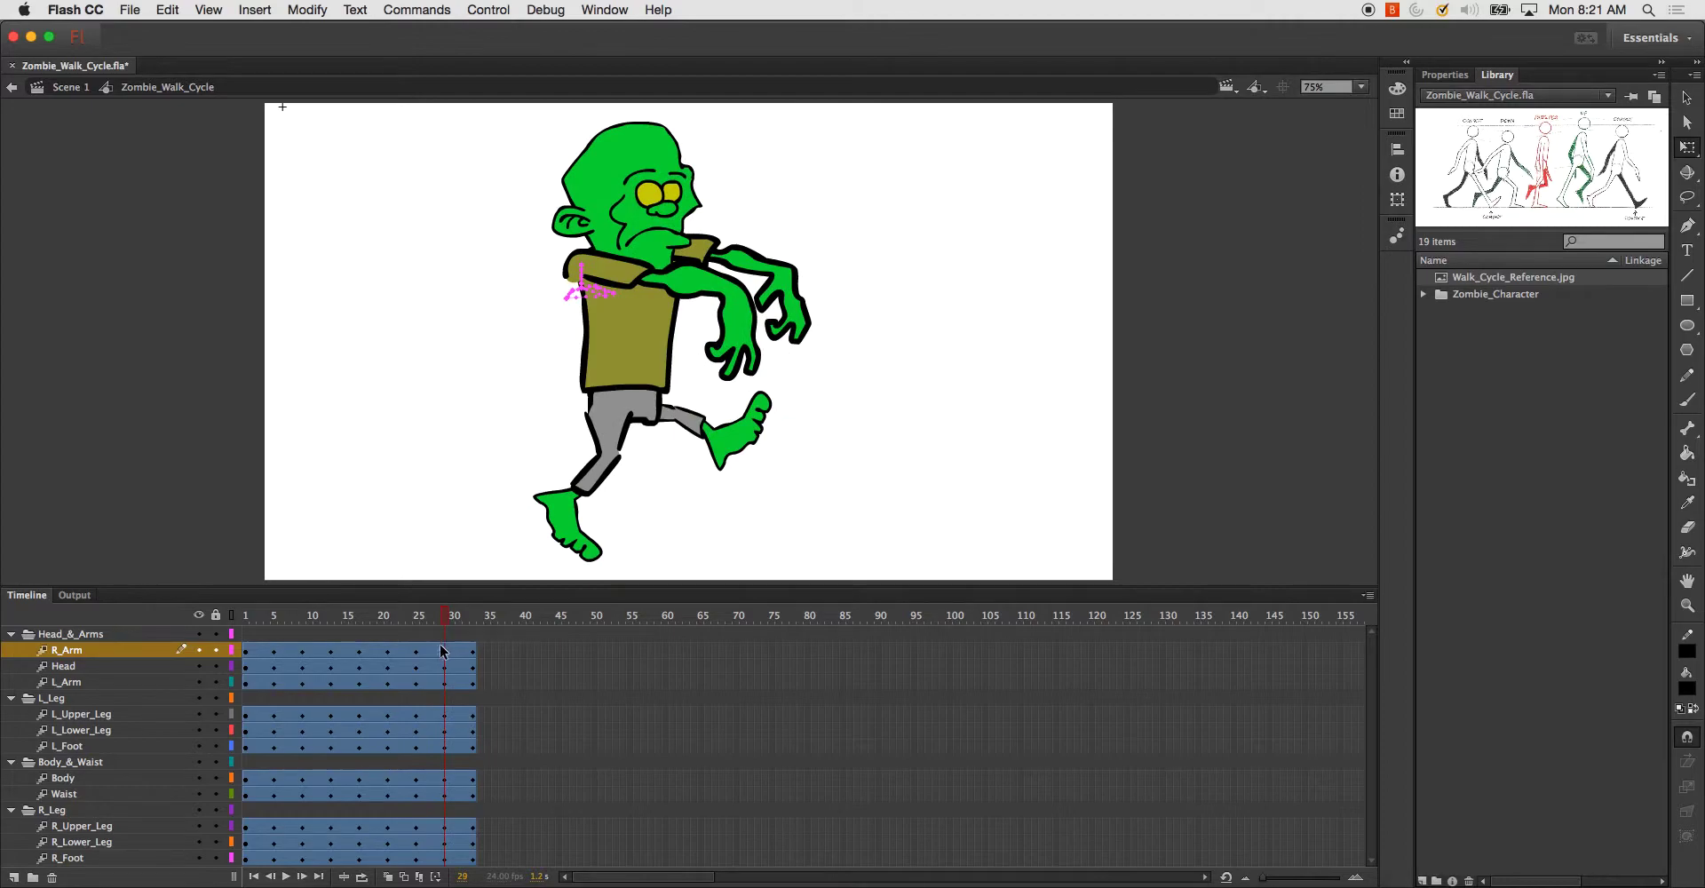
- At frames 29, 25 and 21, move both arms forward to line up with the shoulders
super+click(74, 682)
drag(738, 319, 753, 318)
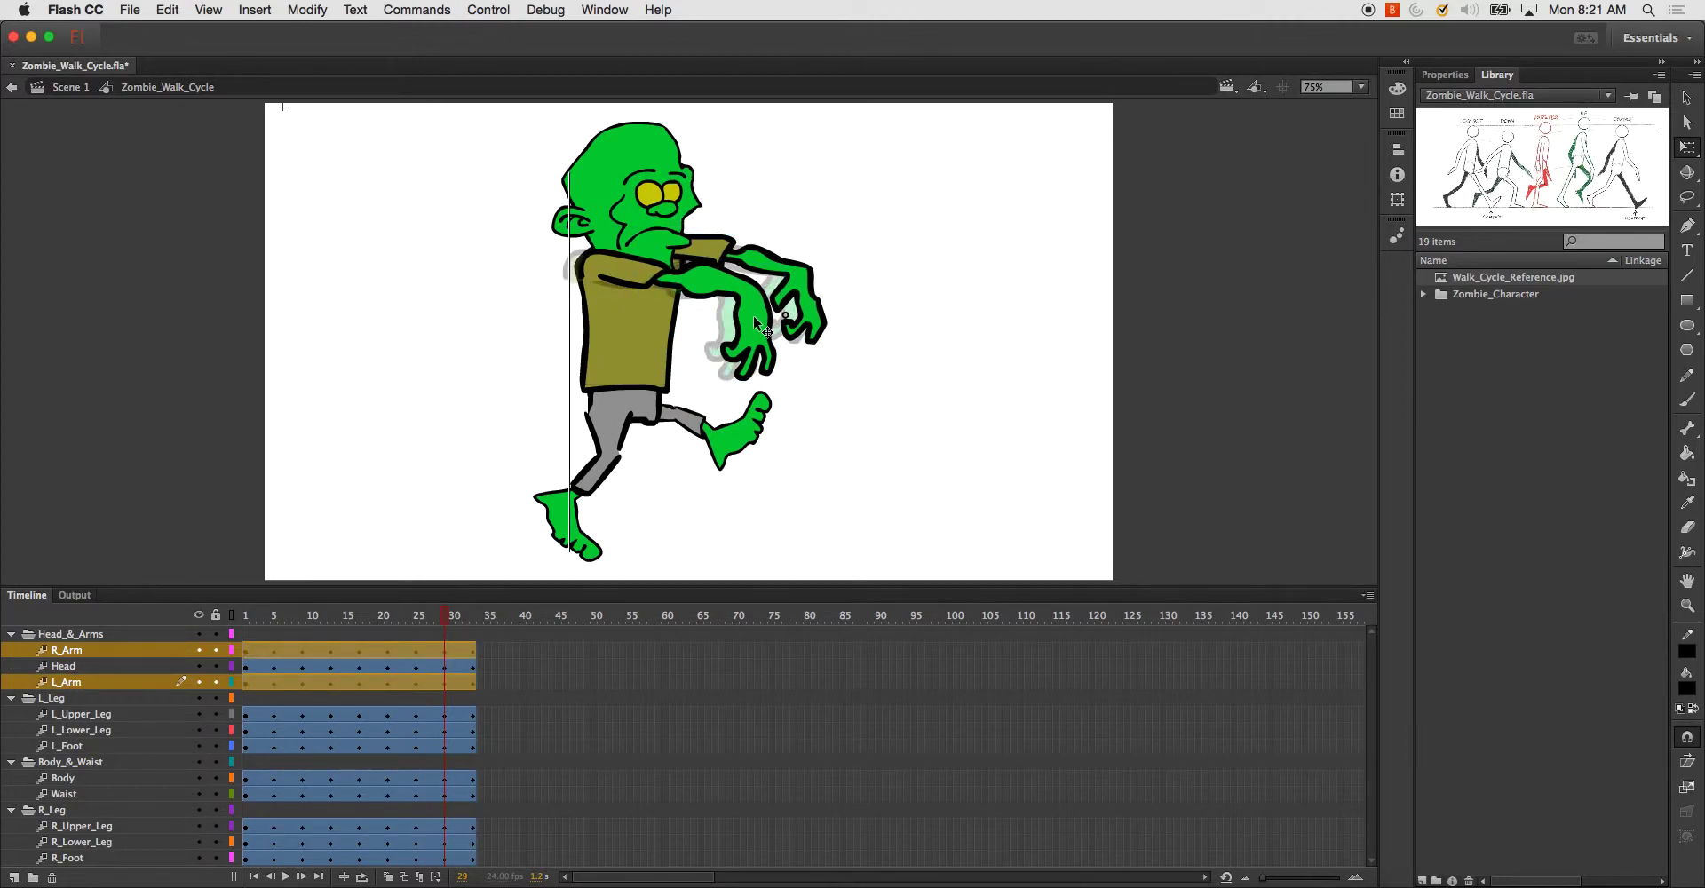
drag(436, 620, 415, 620)
click(417, 620)
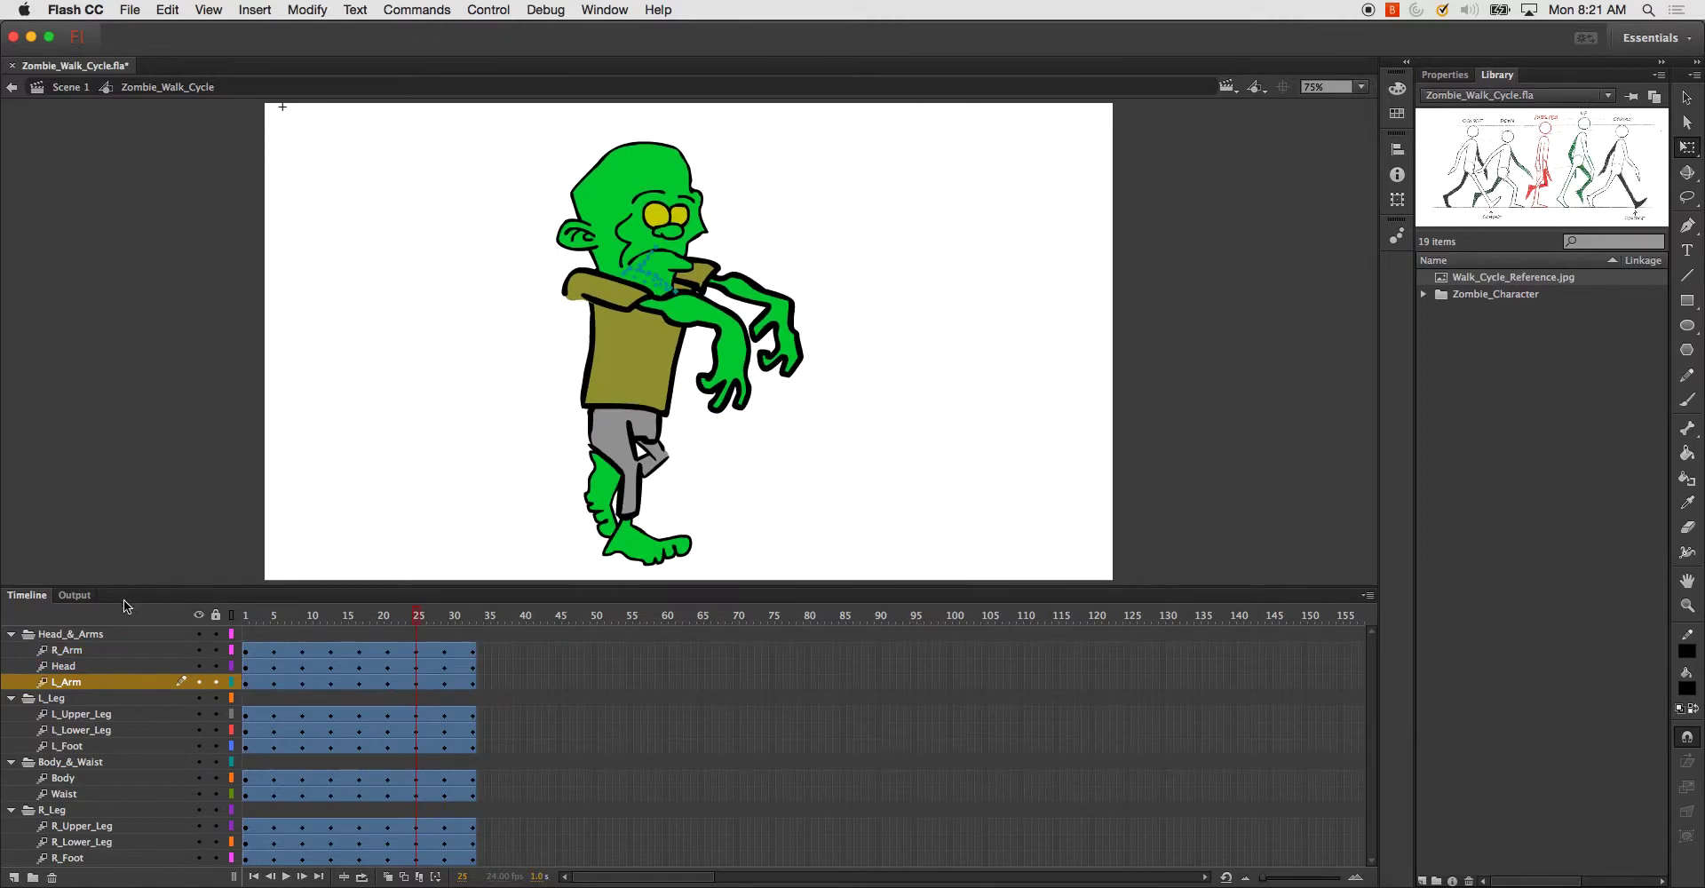
super+click(89, 647)
drag(737, 336, 764, 341)
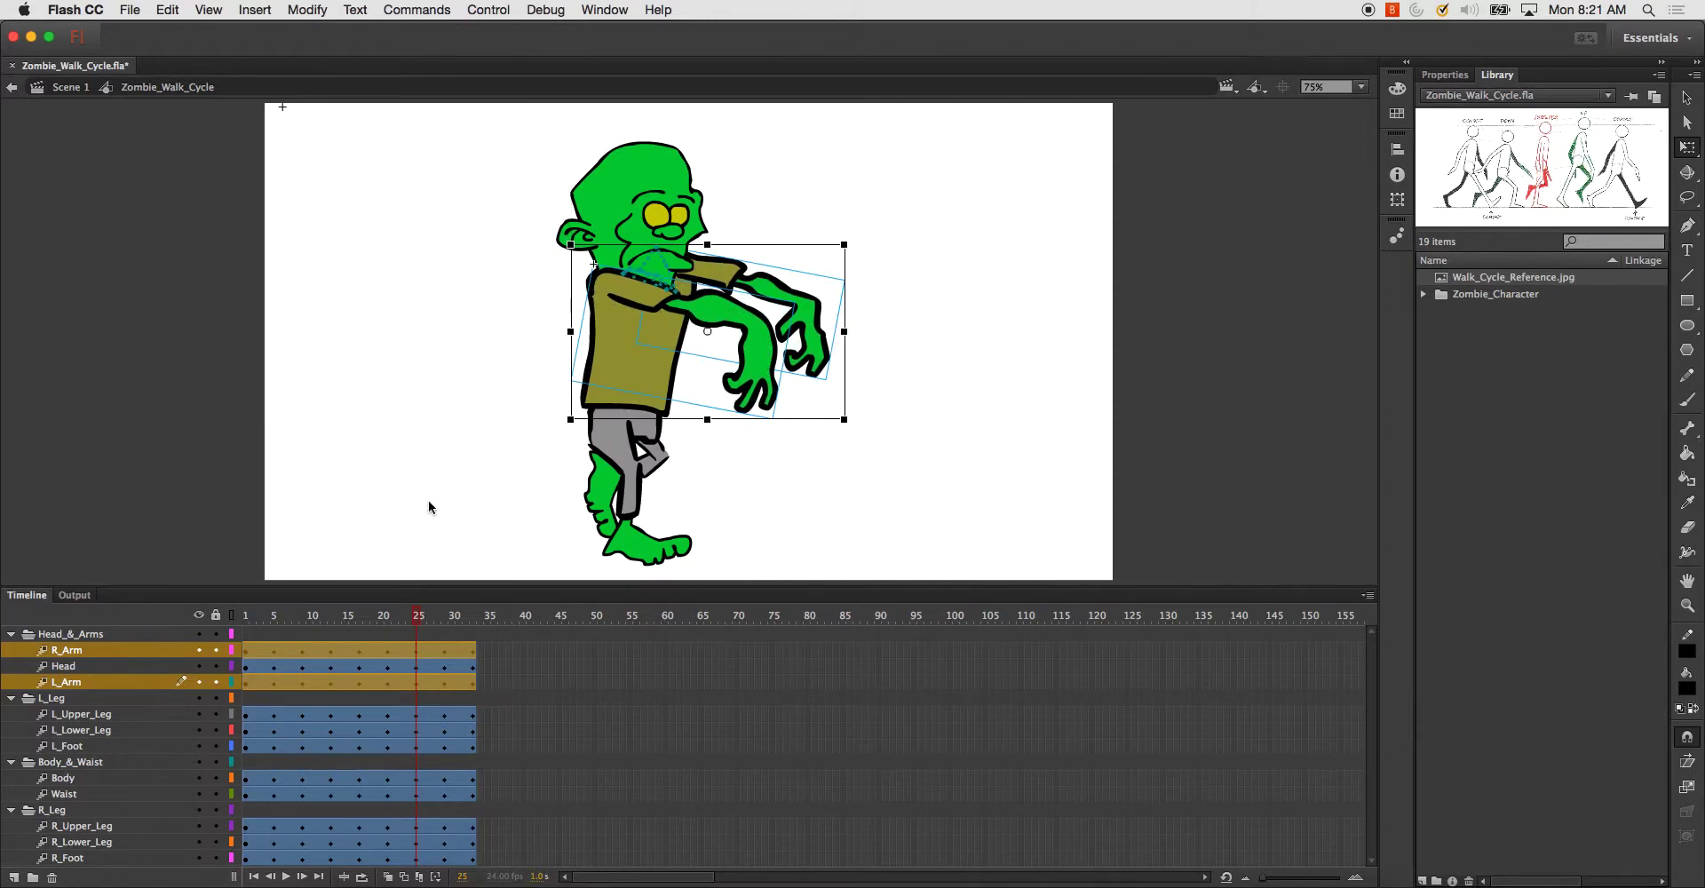
drag(416, 621, 388, 621)
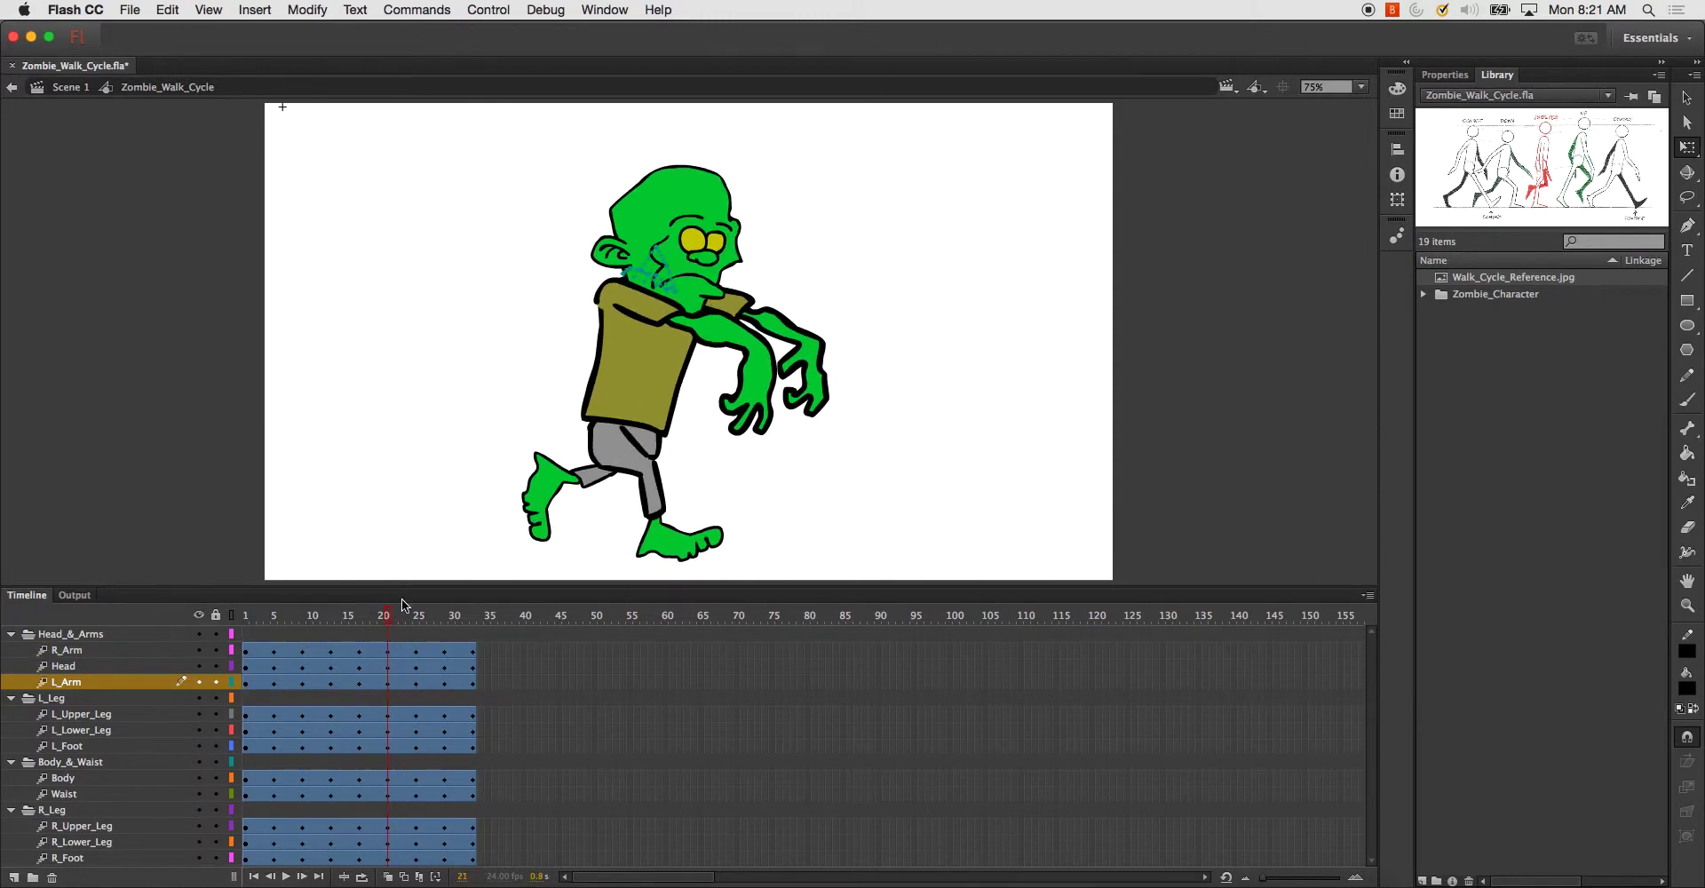
super+click(66, 650)
drag(741, 342, 754, 344)
- Move both arms slightly backward at frame 17 and slightly forward at frame 9 to fit the shoulders
drag(384, 620, 362, 620)
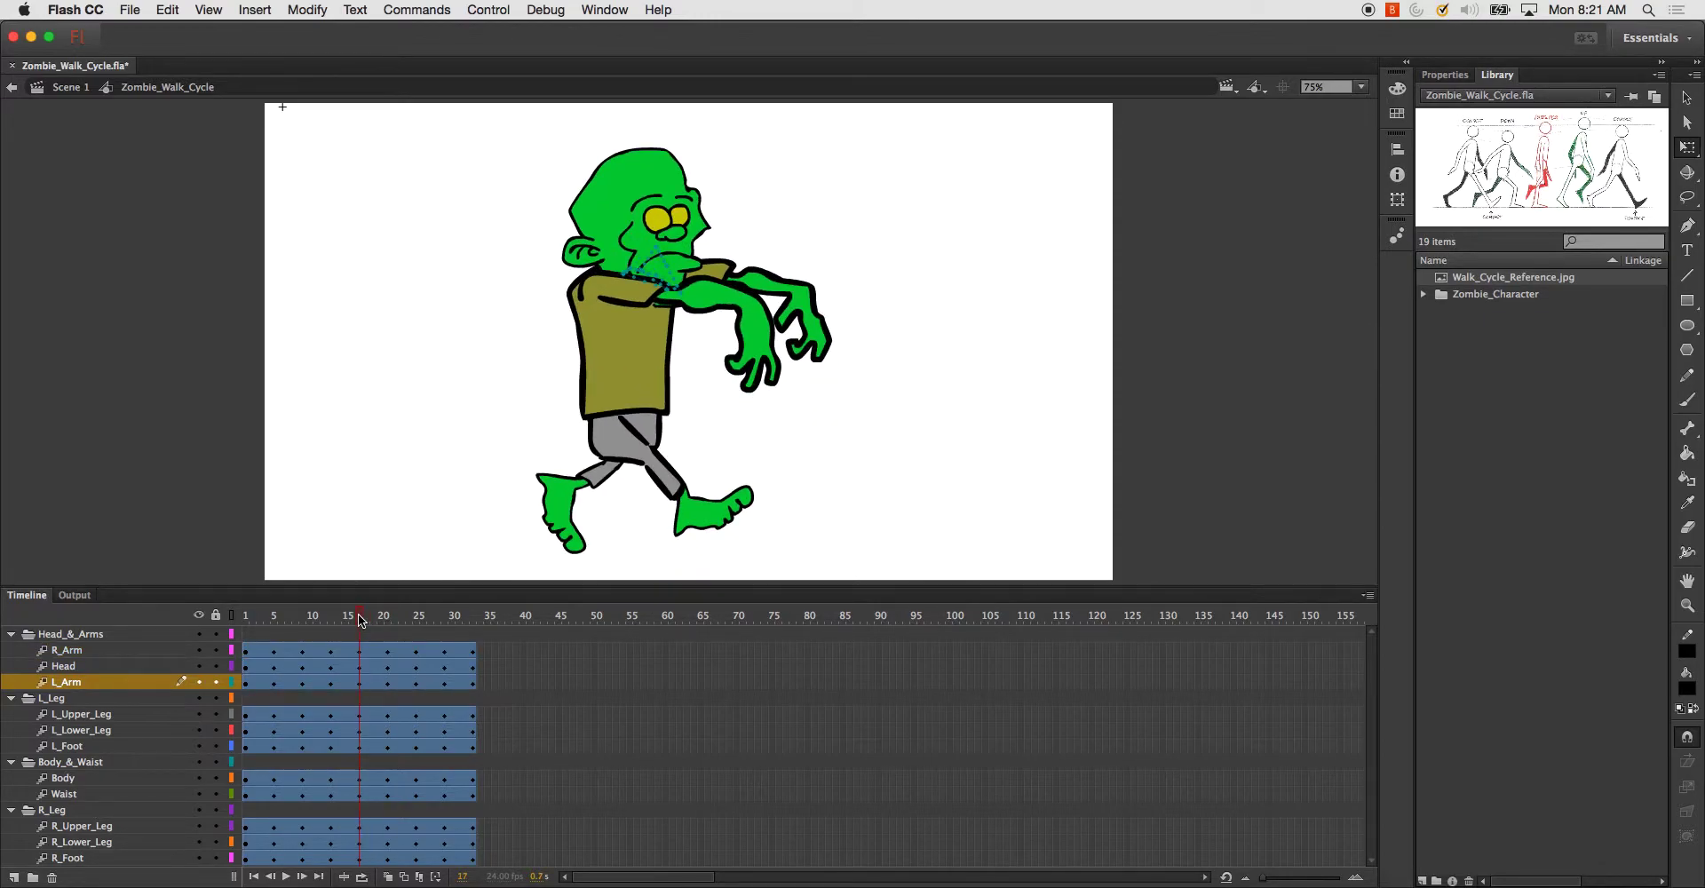
super+click(92, 654)
drag(742, 315, 737, 314)
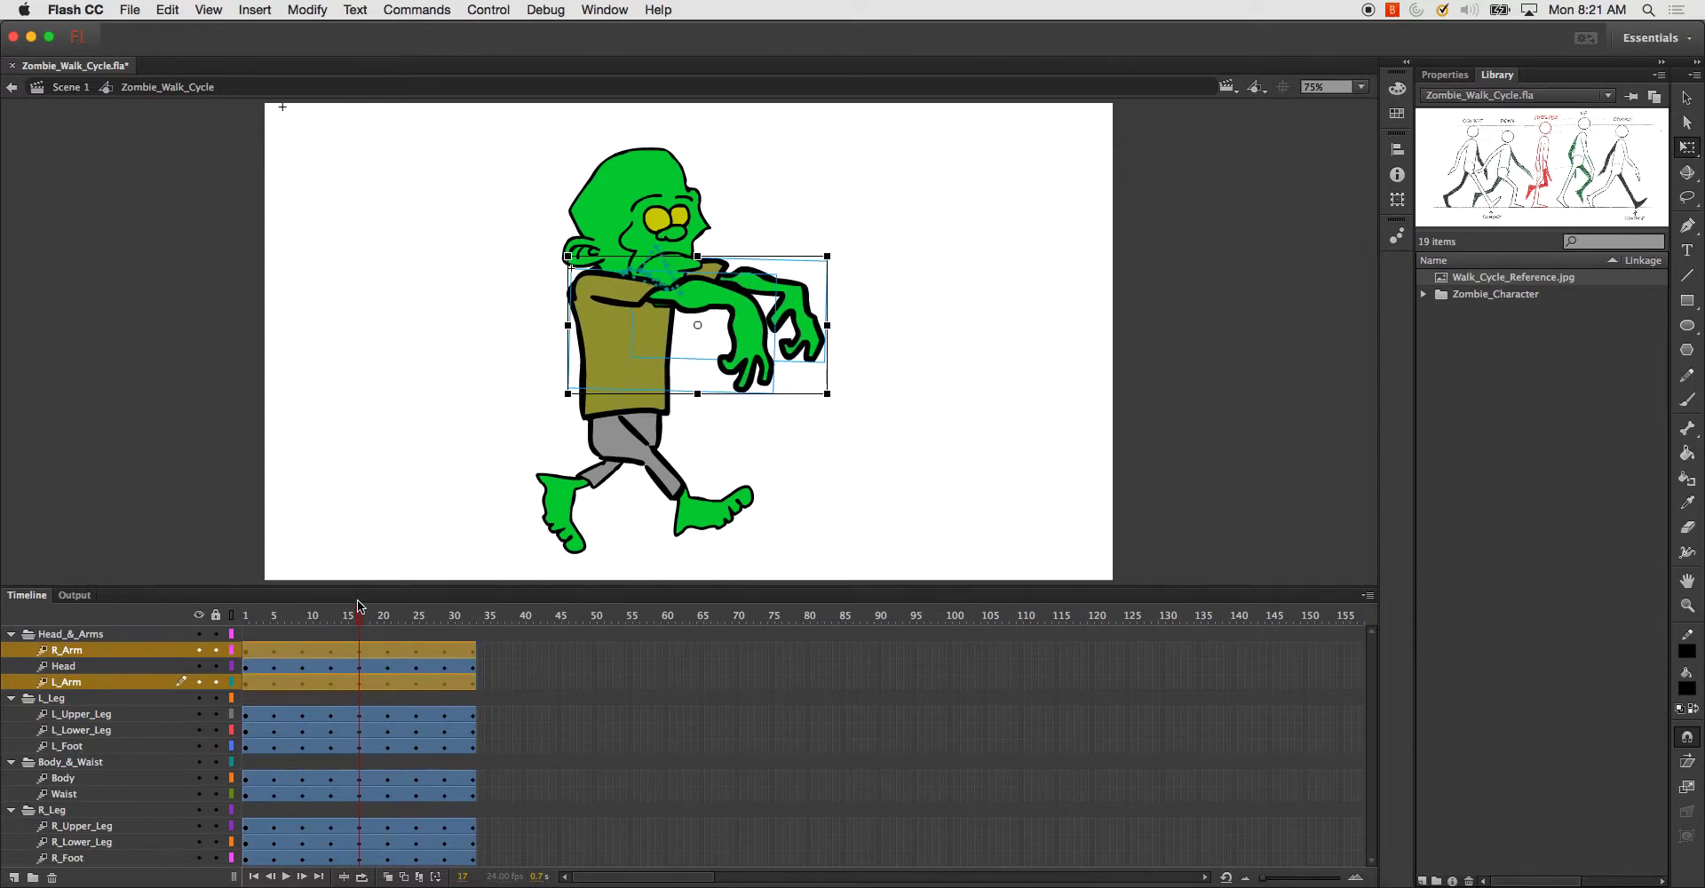
drag(362, 619, 303, 622)
super+click(113, 650)
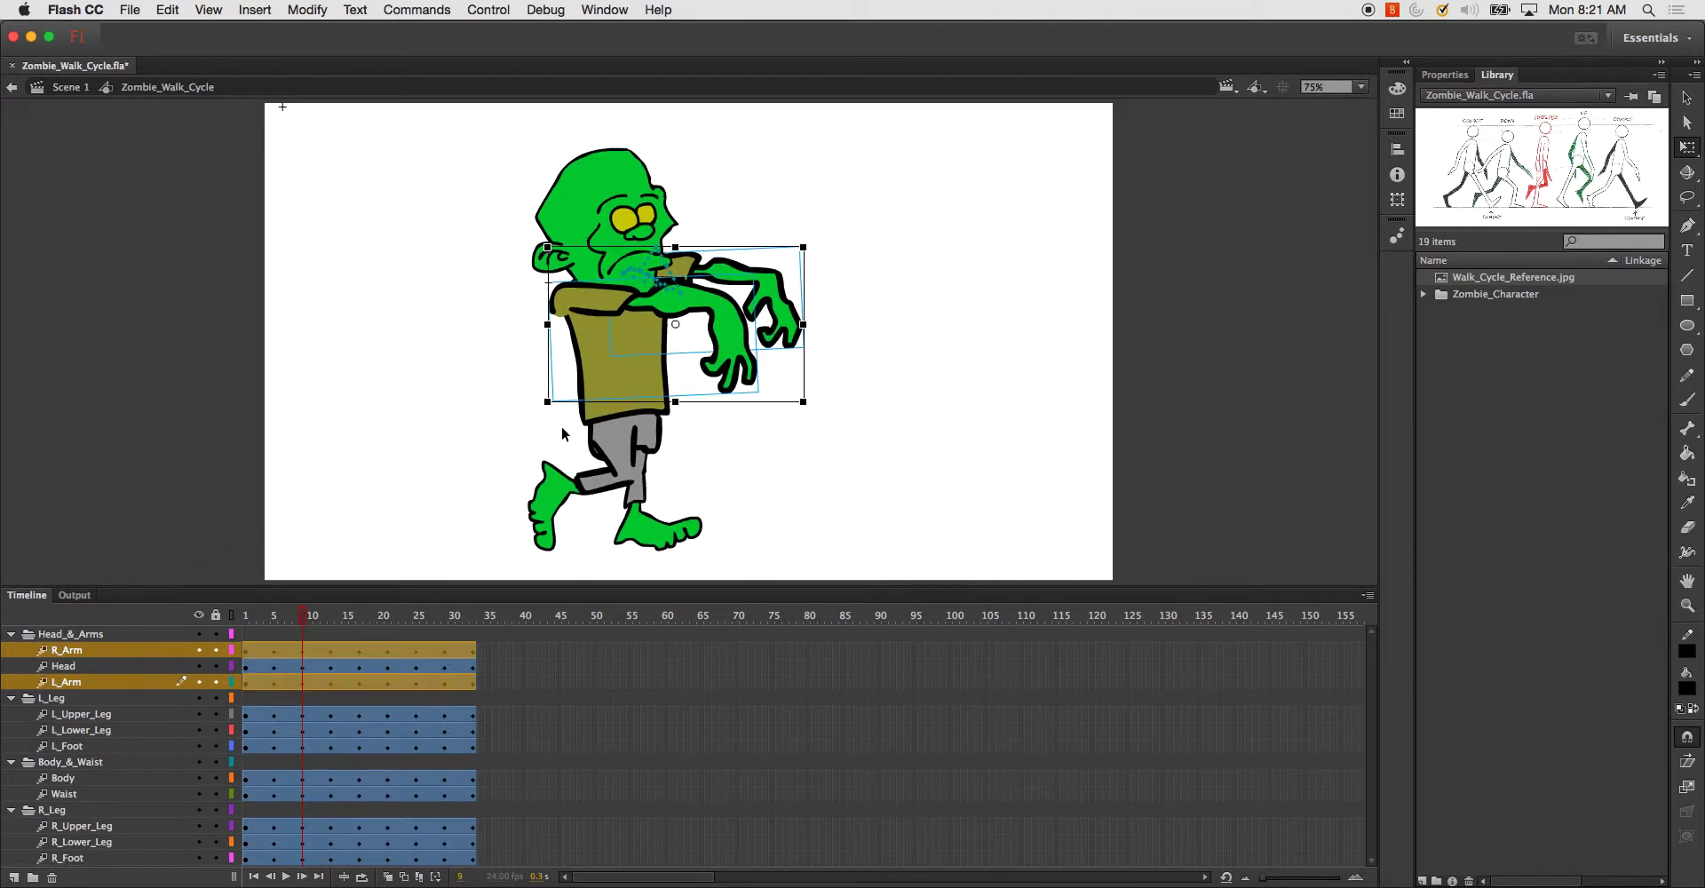
drag(727, 327, 743, 327)
- Copy the arm, head and body keyframes from frame 1 to frame 33 and play the cycle
drag(303, 621, 474, 682)
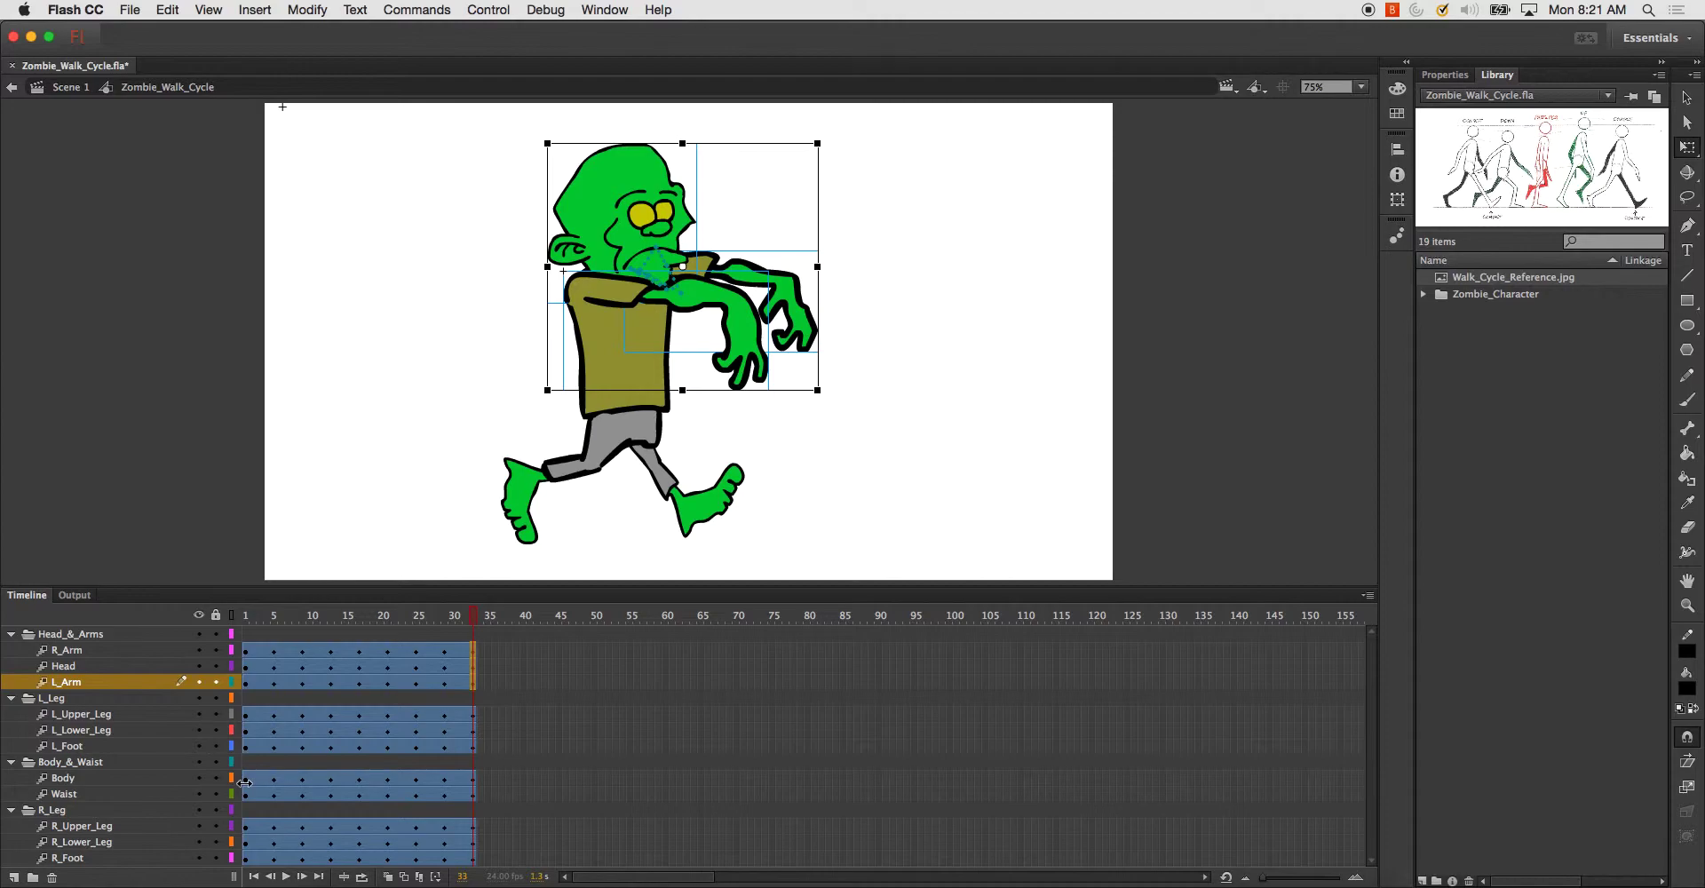
drag(247, 778, 473, 780)
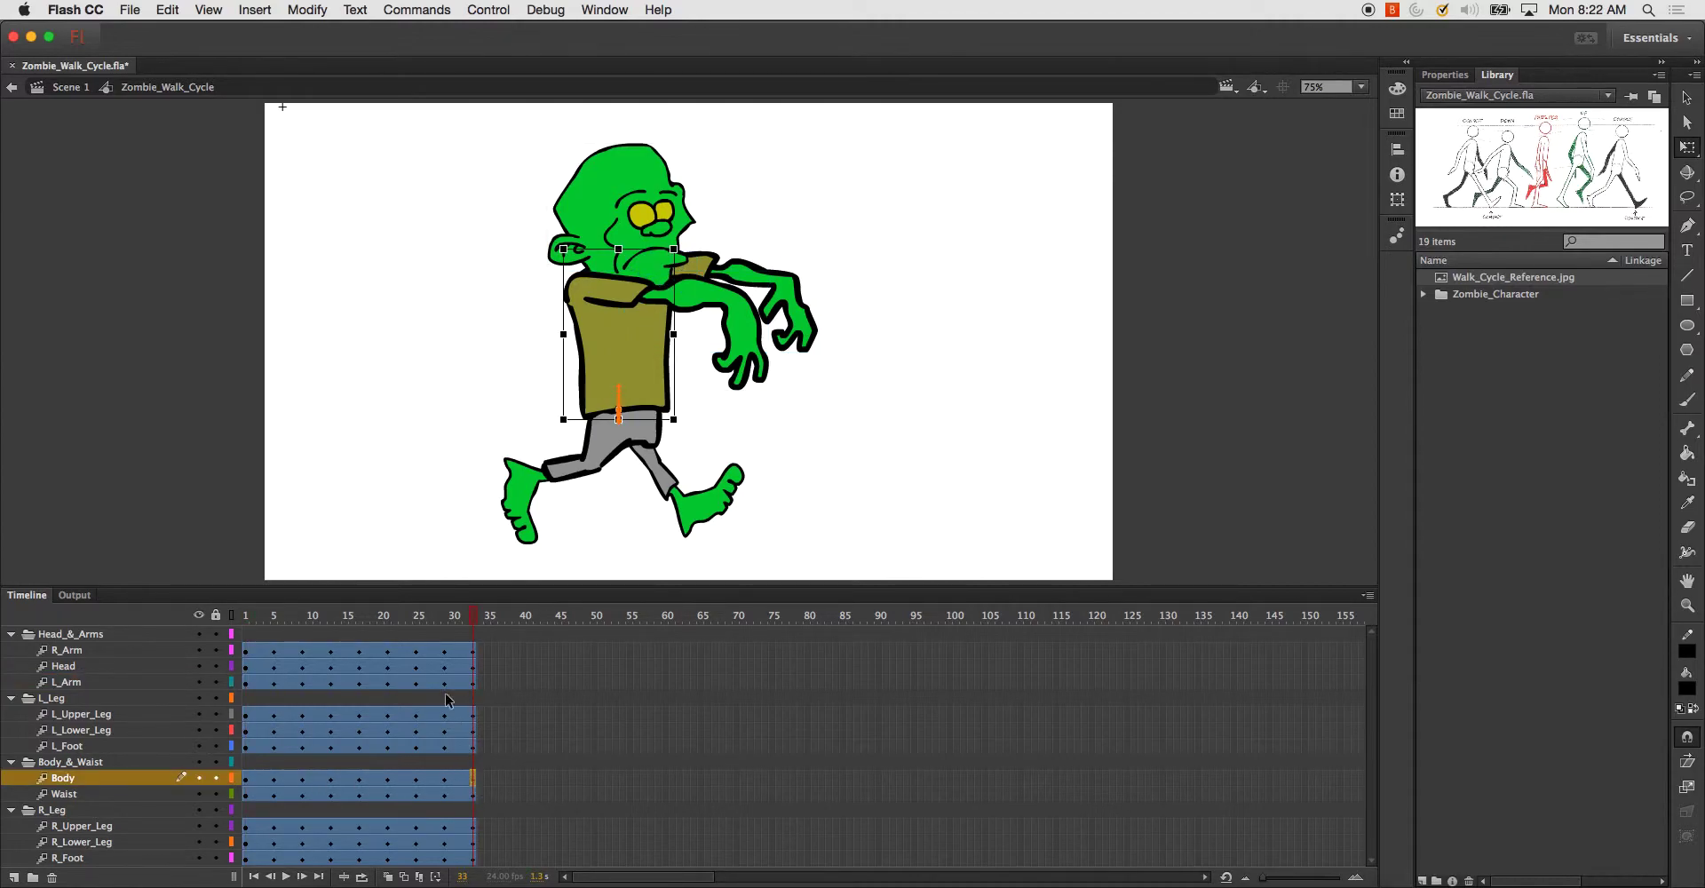
drag(359, 619, 185, 616)
key(Return)
- Return to Scene 1 and play the zombie's walk on the main timeline
click(72, 89)
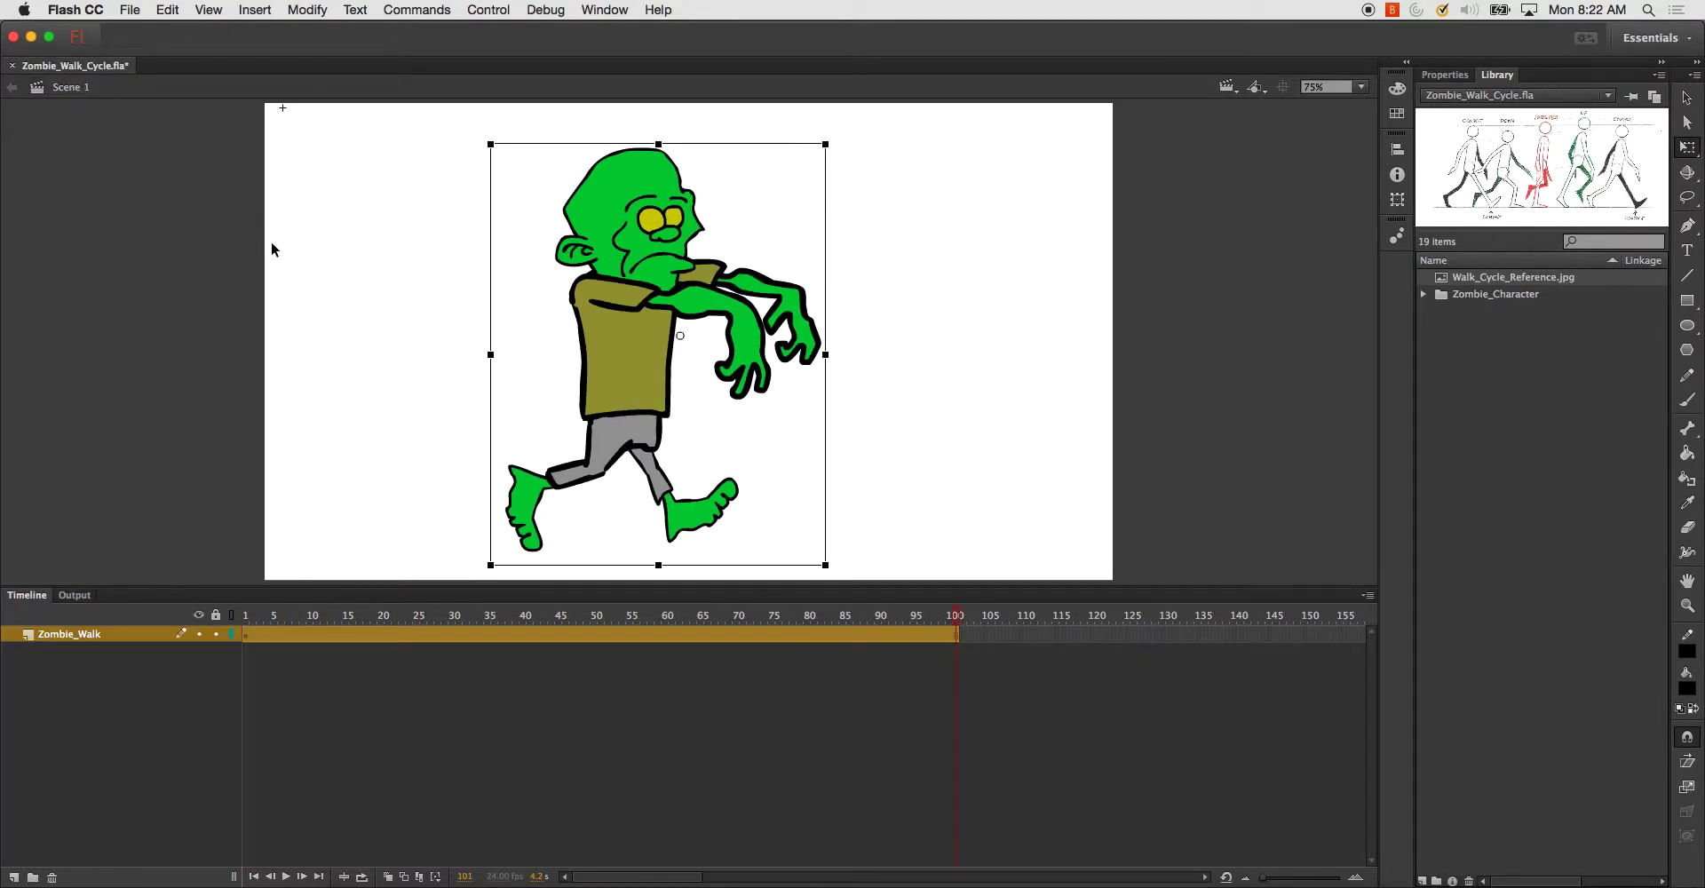
key(Return)
key(Return)
click(349, 371)
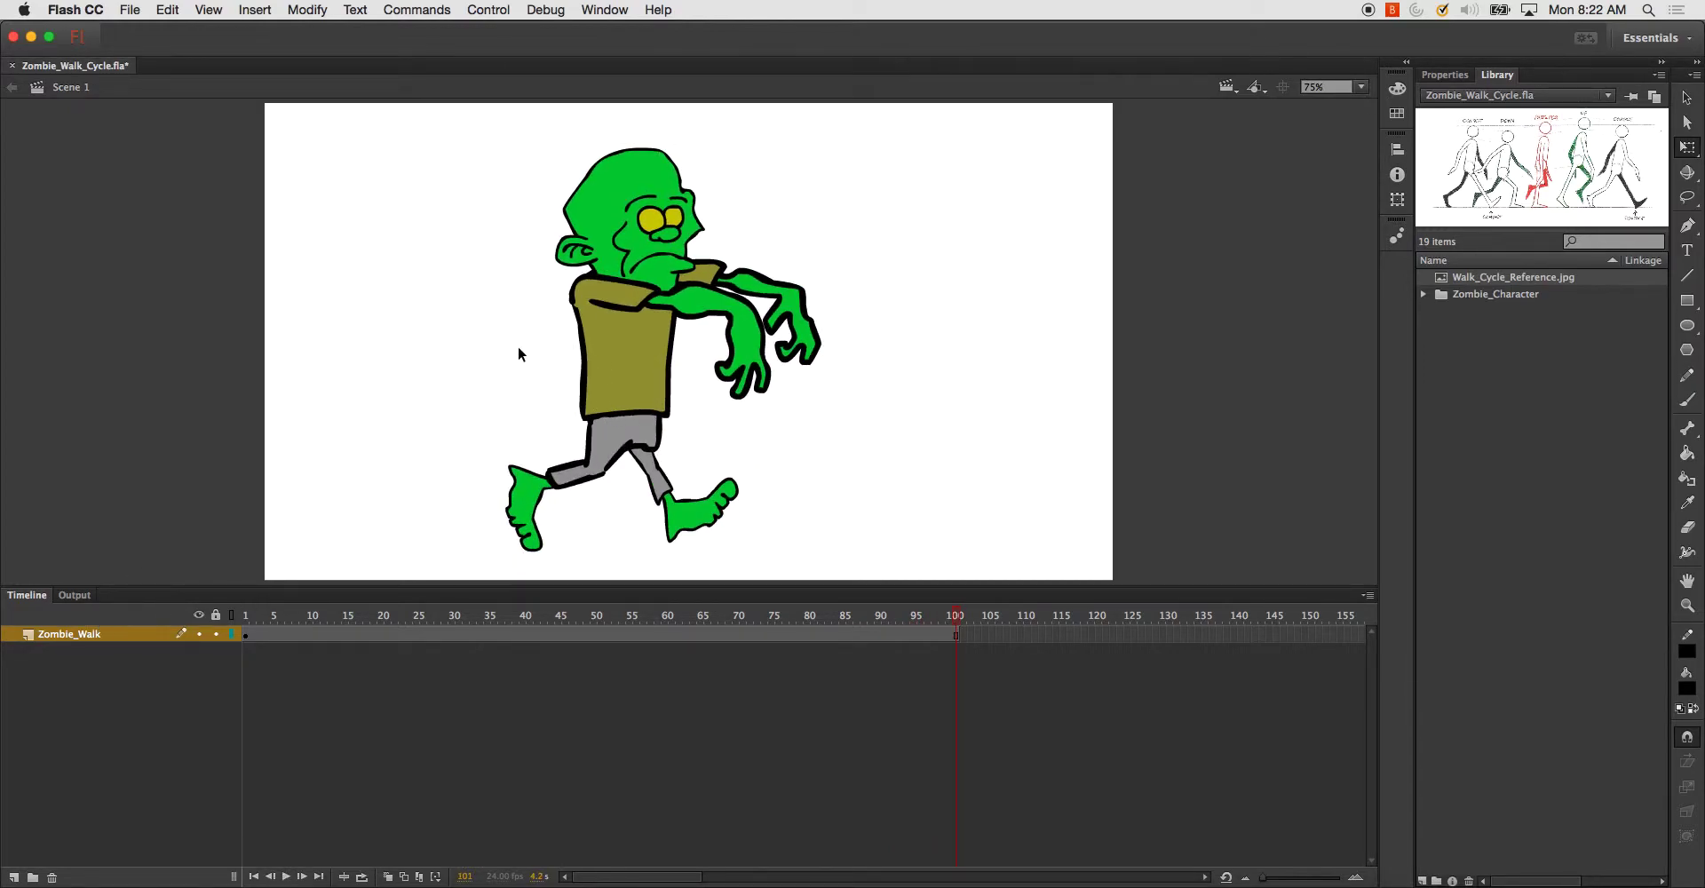
- Reopen the Zombie_Walk_Cycle symbol and, at frame 5, rotate both arms downward around a pivot at the shoulder
double_click(609, 359)
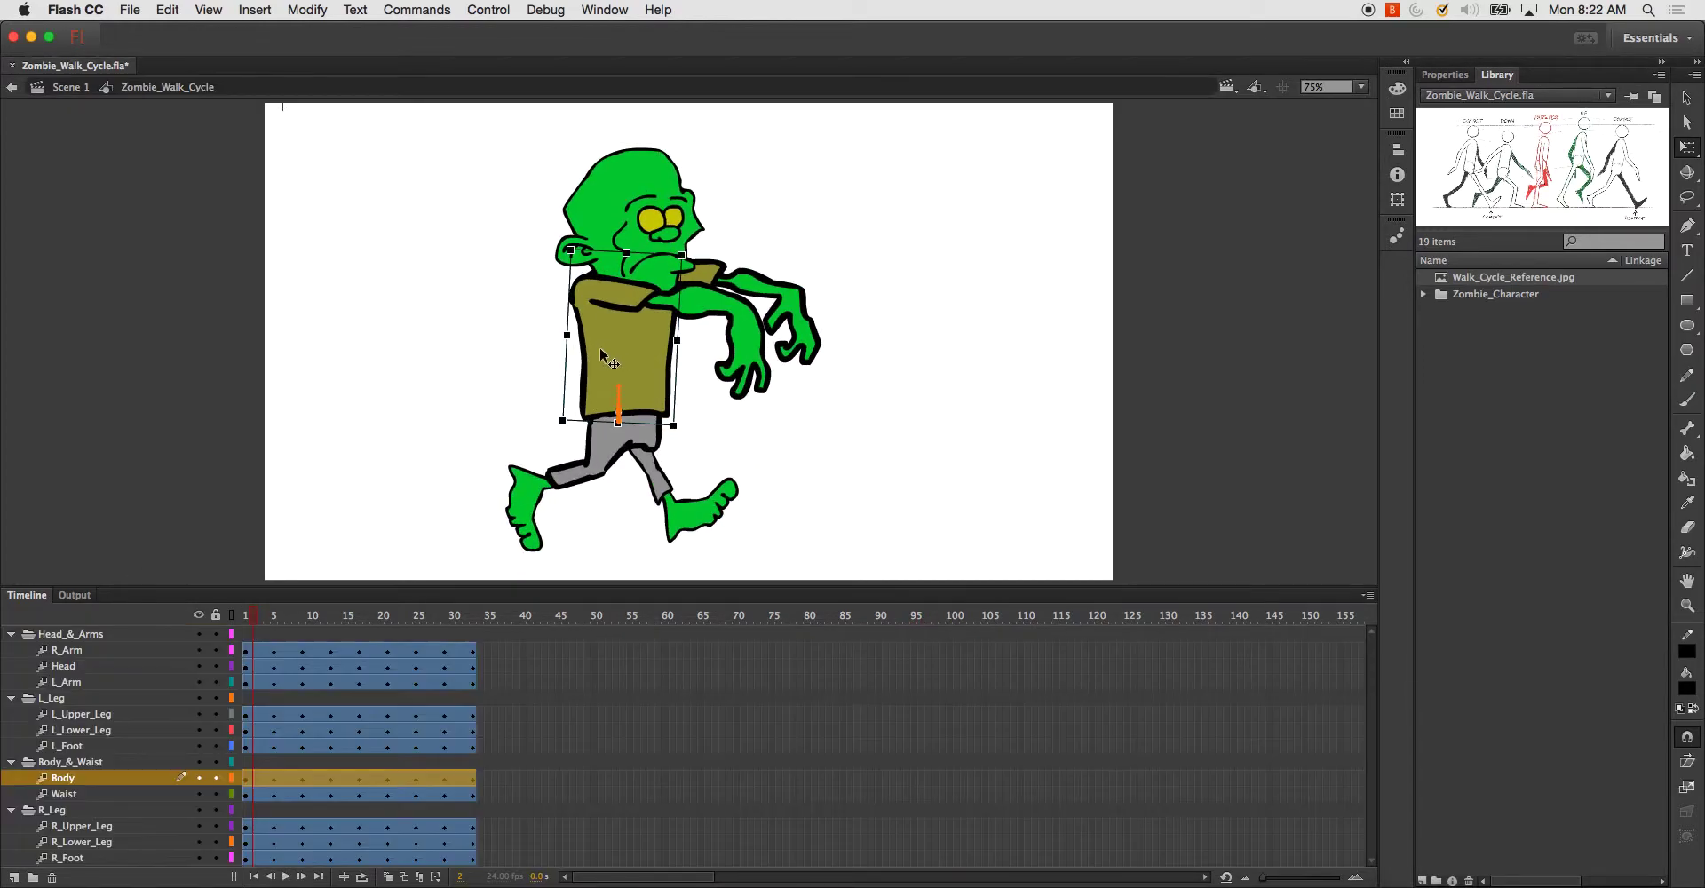
click(82, 652)
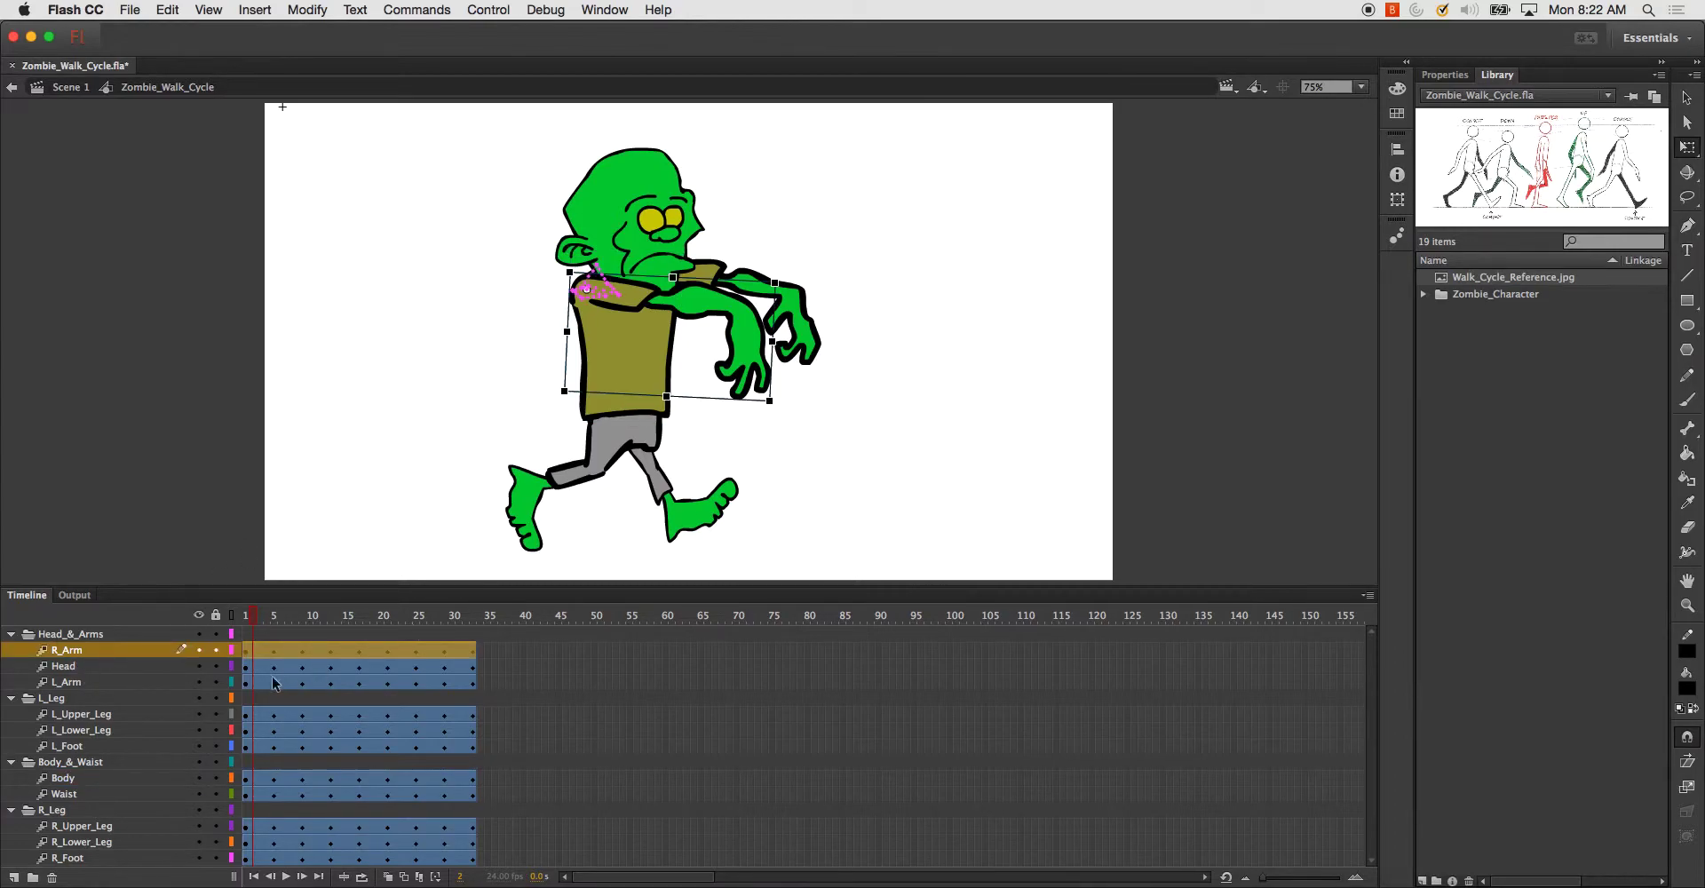
super+click(114, 682)
drag(256, 634, 275, 632)
click(94, 652)
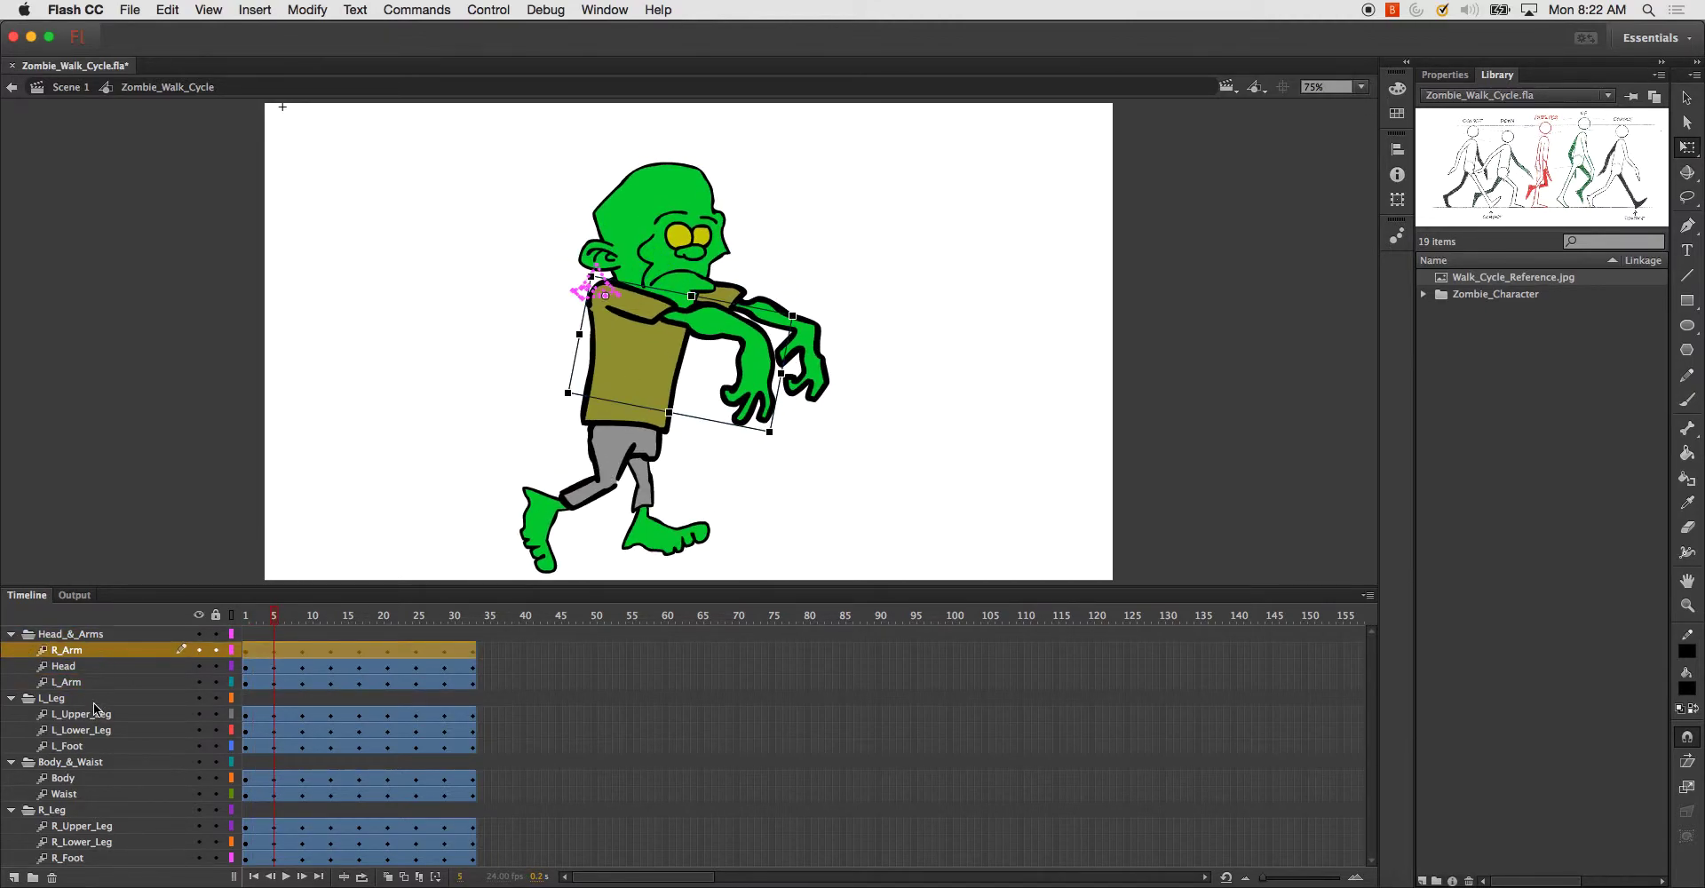
super+click(82, 683)
drag(709, 354, 605, 296)
drag(856, 267, 864, 321)
- At frame 9, rotate both arms upward around a shoulder pivot and lower the left arm slightly
drag(268, 613, 300, 632)
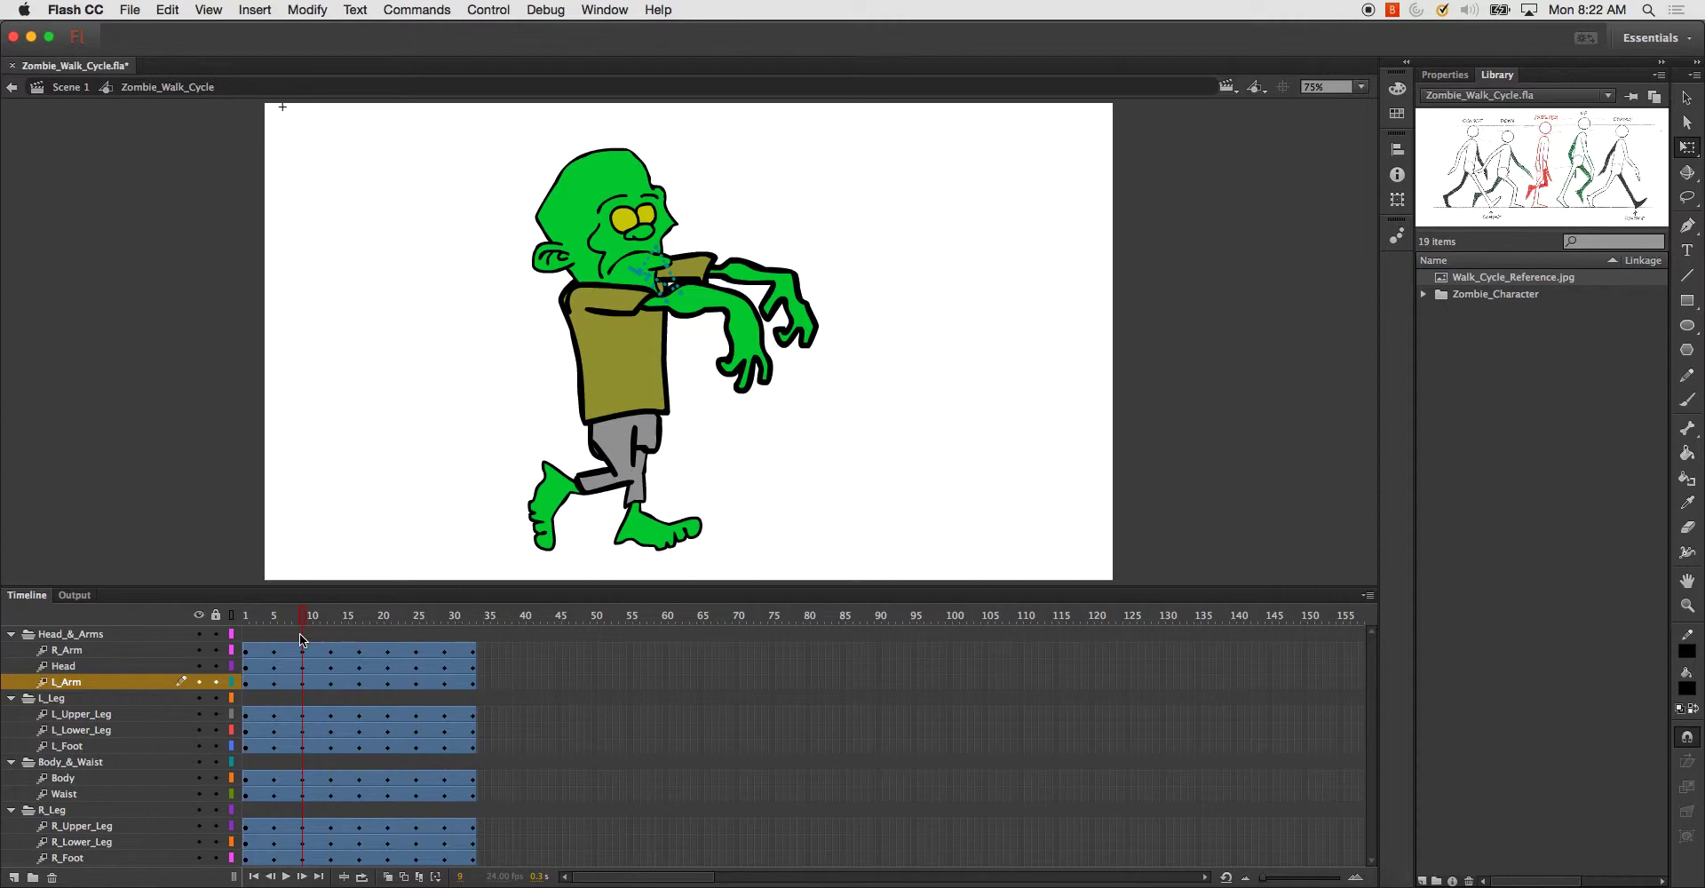
click(67, 687)
super+click(81, 648)
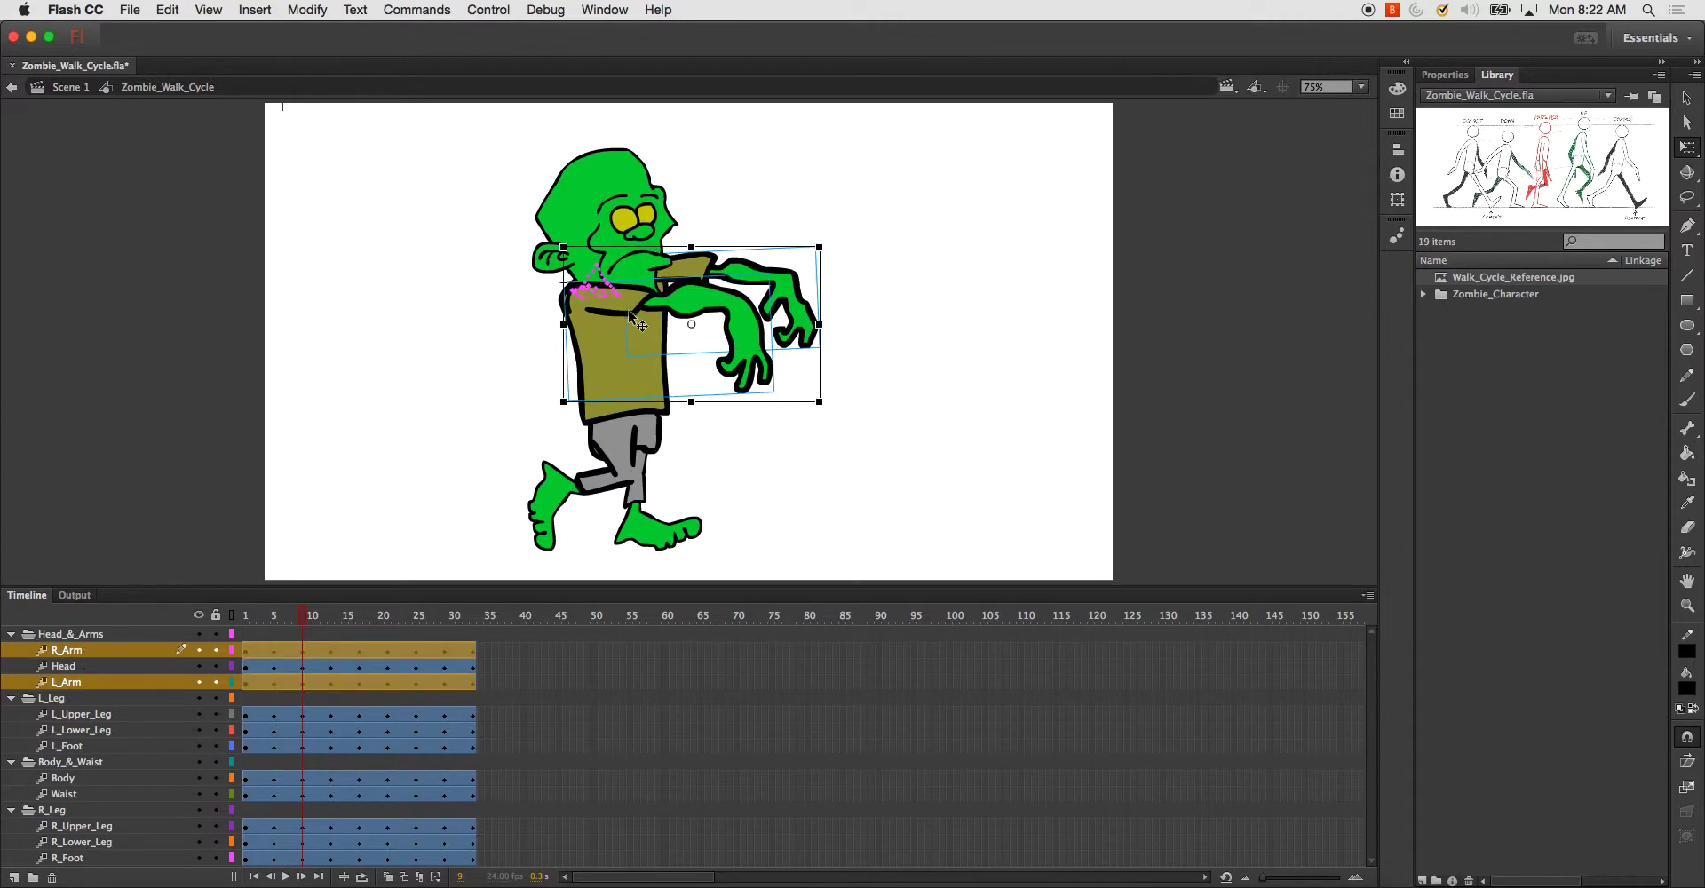
drag(691, 324, 591, 302)
click(822, 264)
shift+click(727, 302)
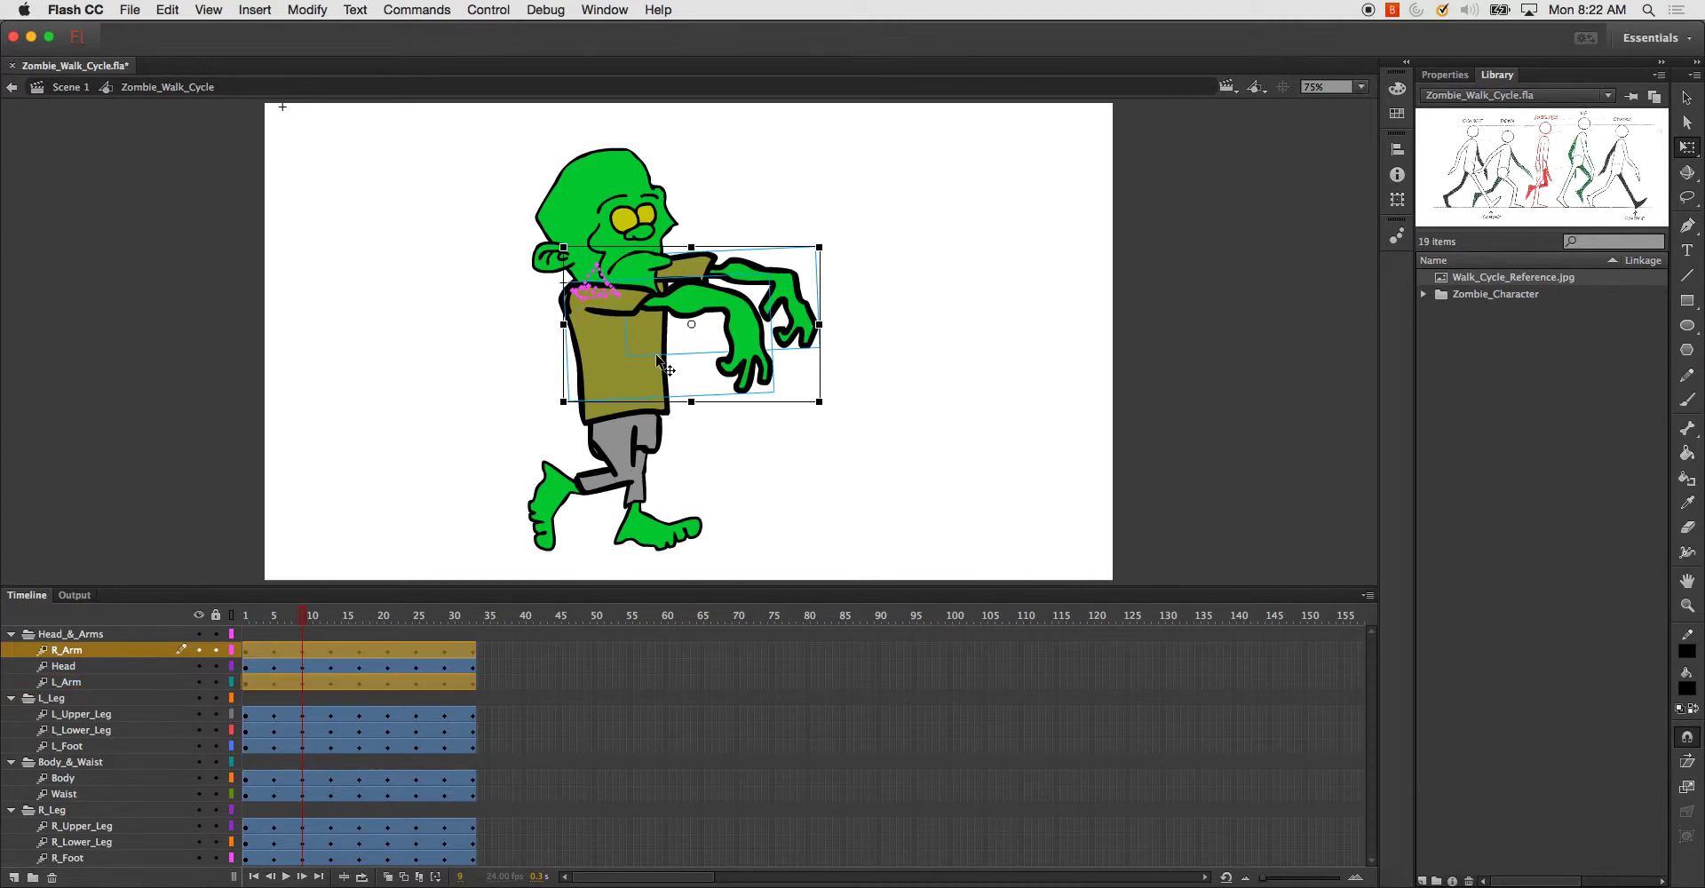
drag(691, 325, 583, 300)
drag(834, 415, 846, 382)
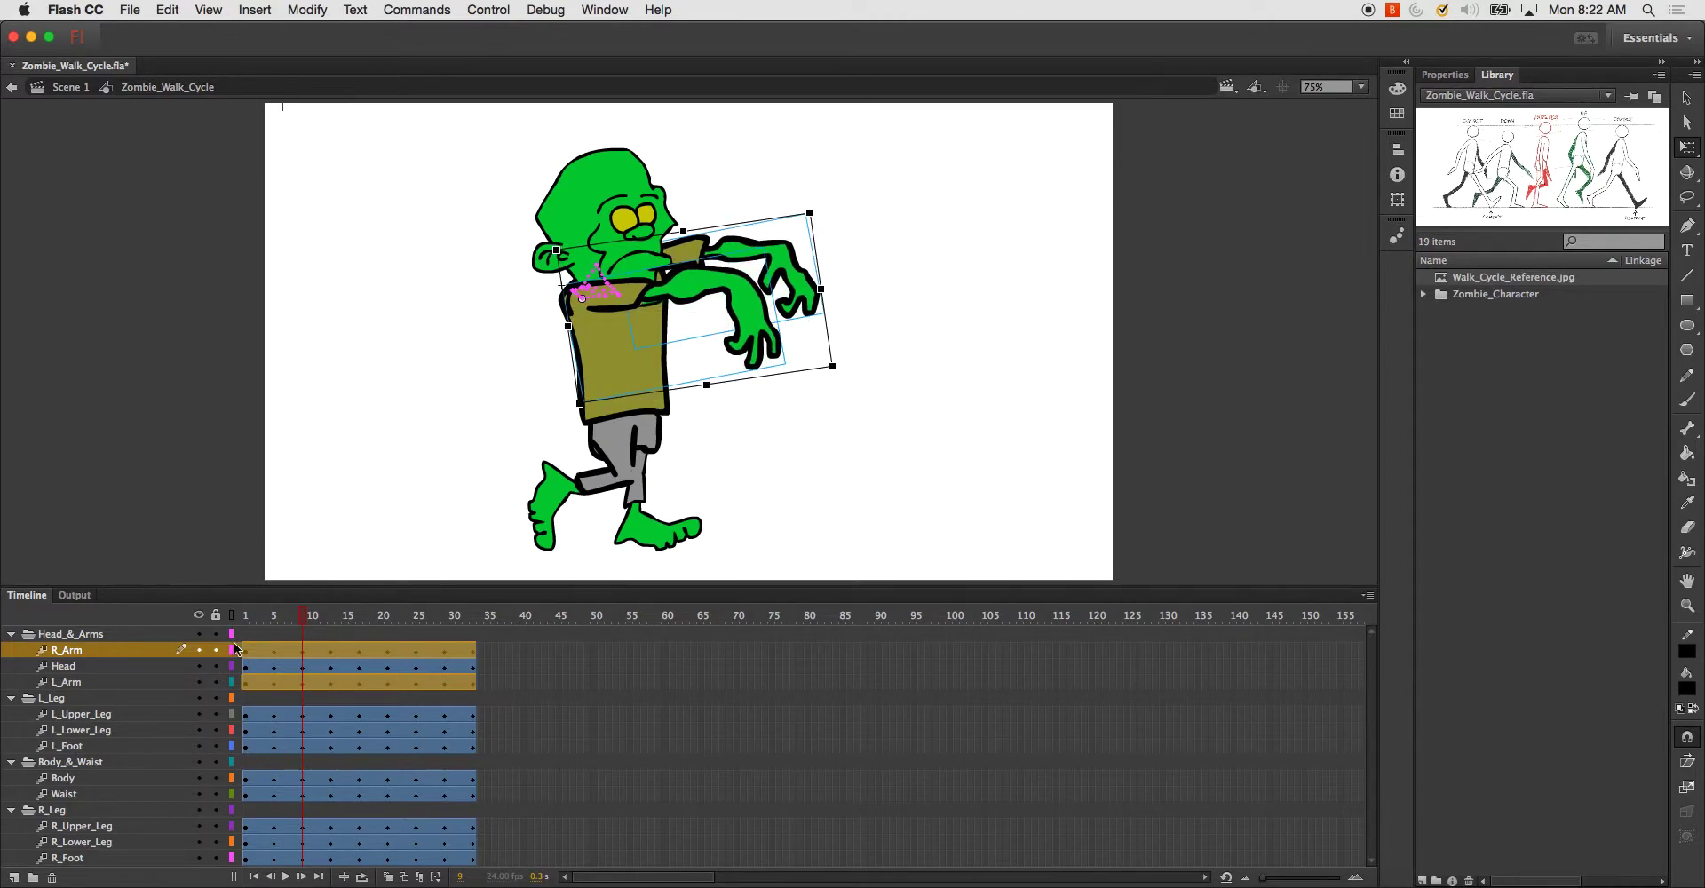
click(75, 686)
drag(834, 328, 827, 350)
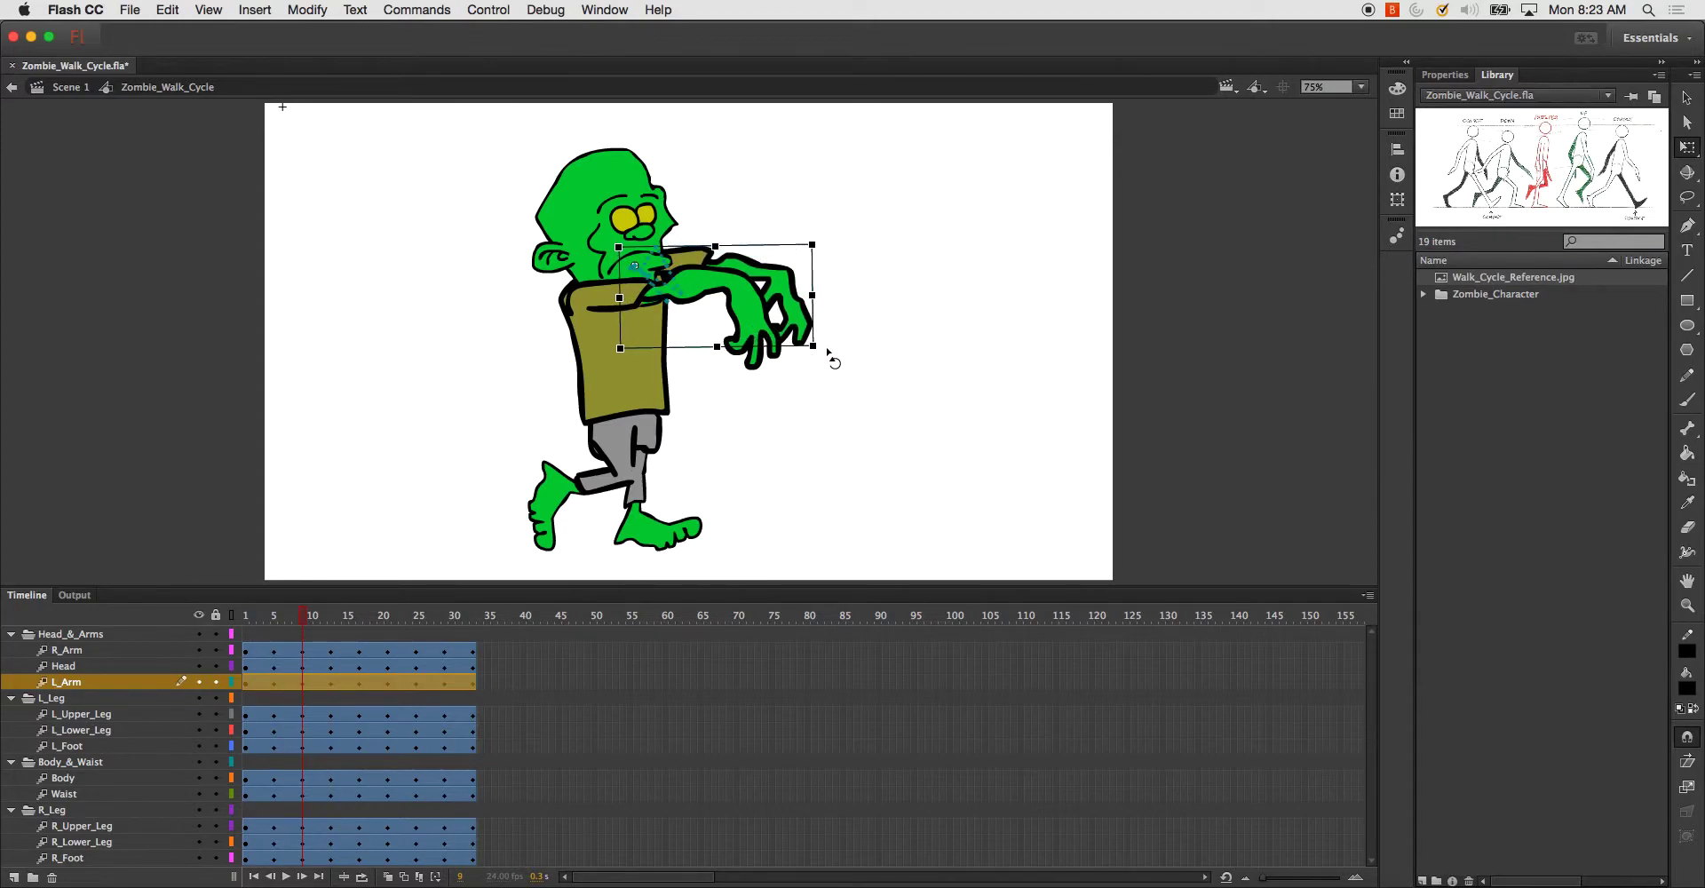
- At frame 13, rotate the right arm slightly upward and the left arm downward
mouse_move(301, 617)
mouse_down()
mouse_move(285, 623)
mouse_move(329, 631)
mouse_up()
click(87, 653)
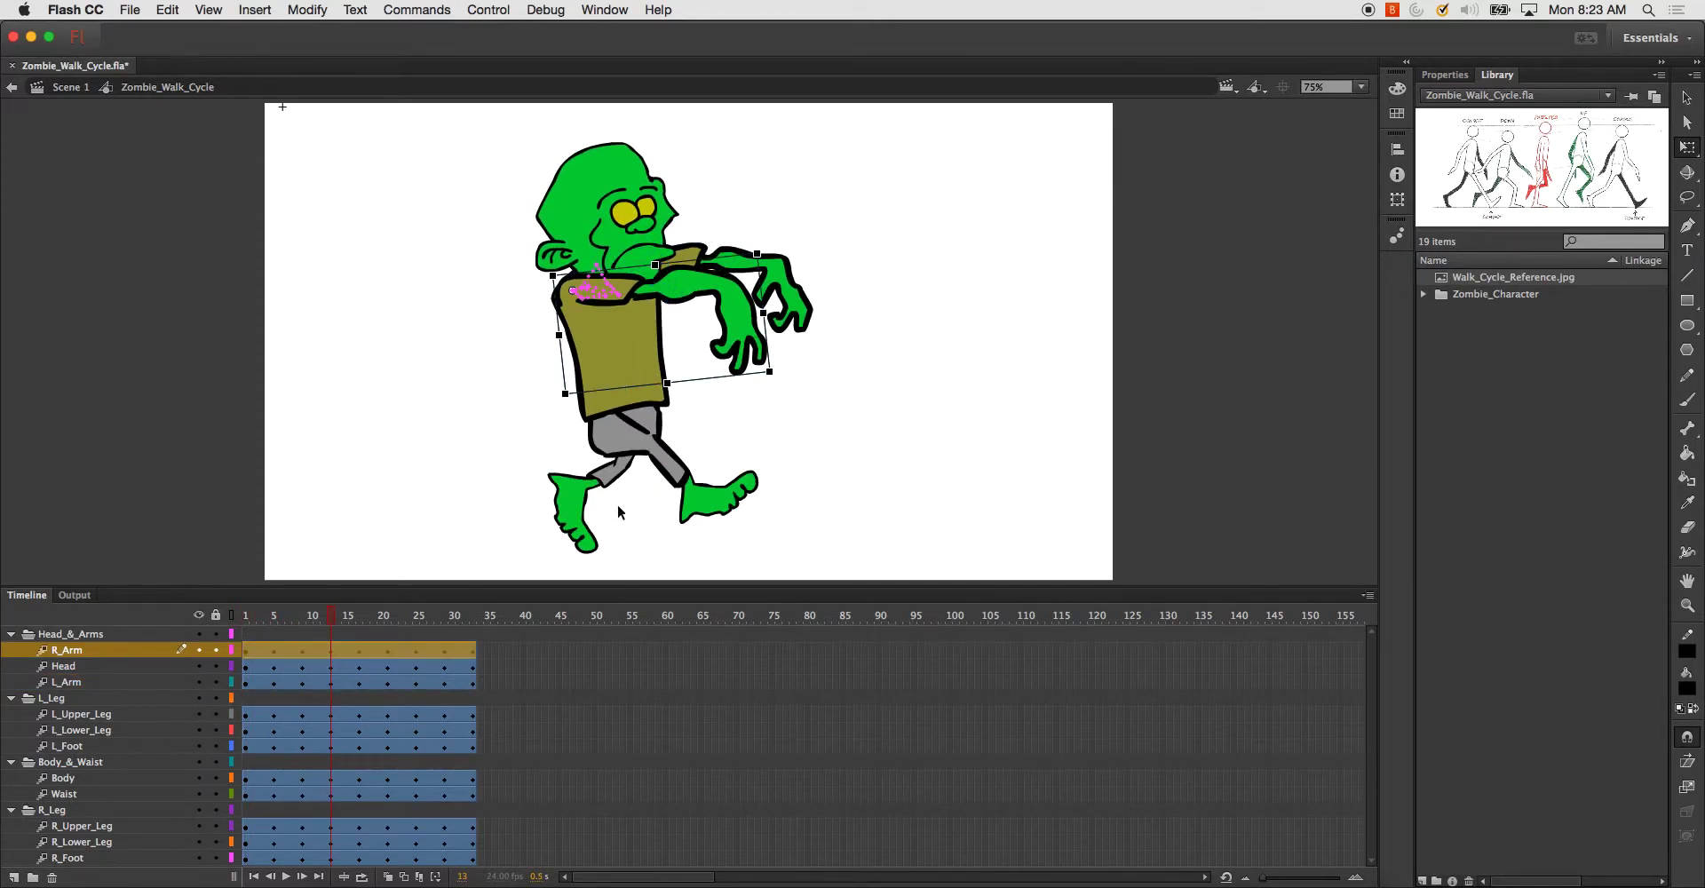
drag(781, 382, 799, 468)
click(98, 682)
- At frame 17, rotate both arms upward together around a pivot at the shoulder
drag(329, 619, 356, 639)
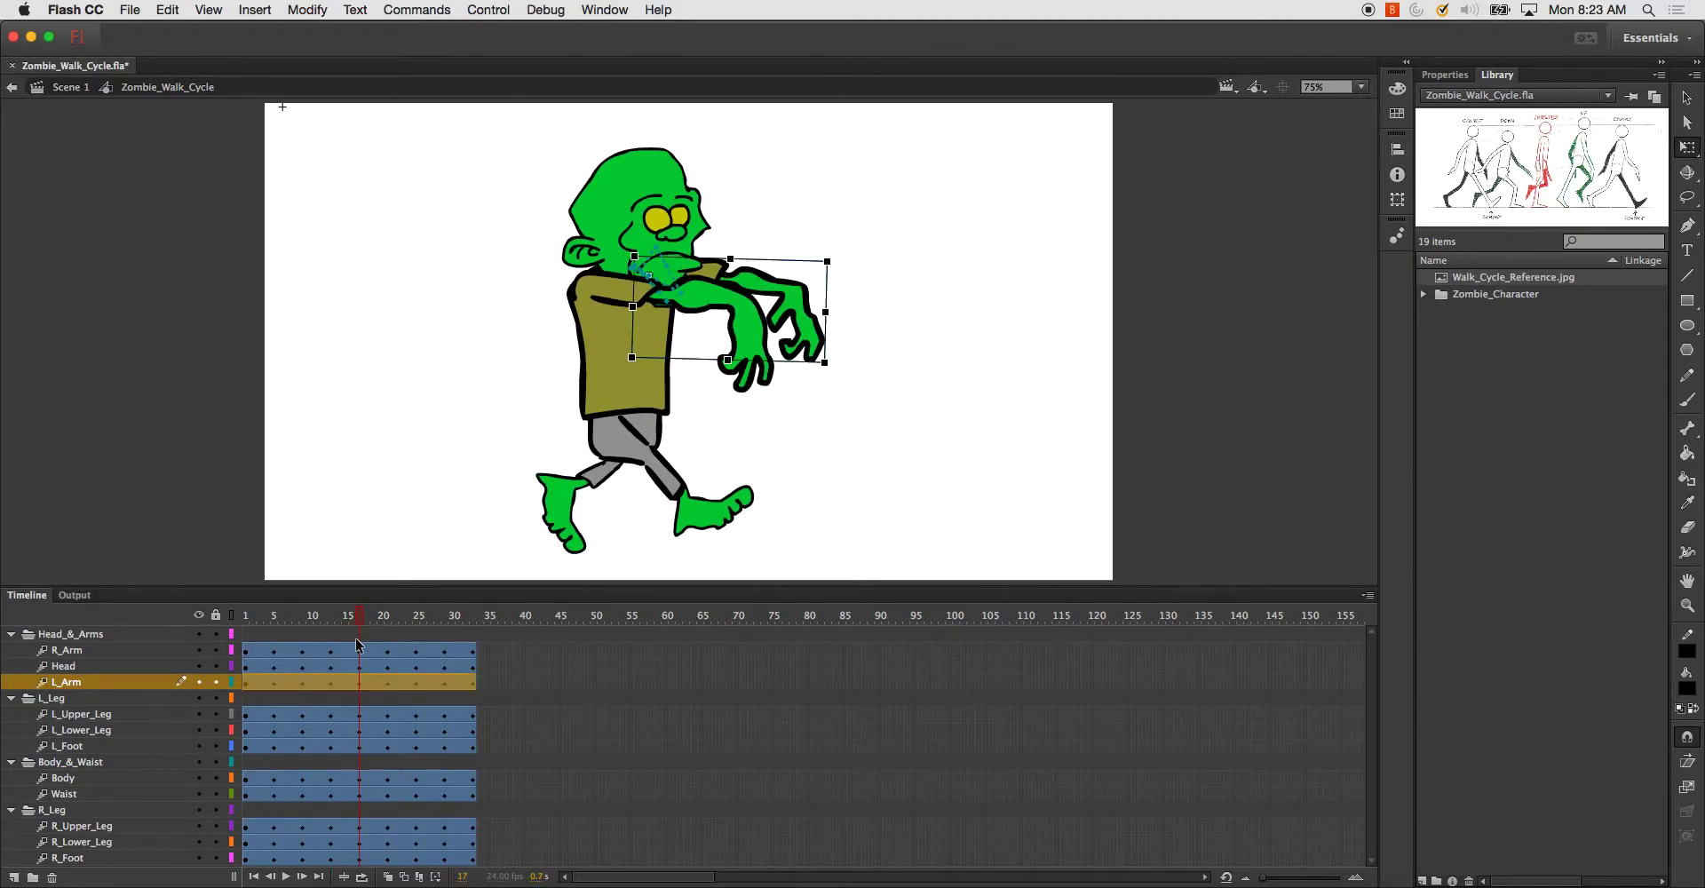
shift+click(66, 651)
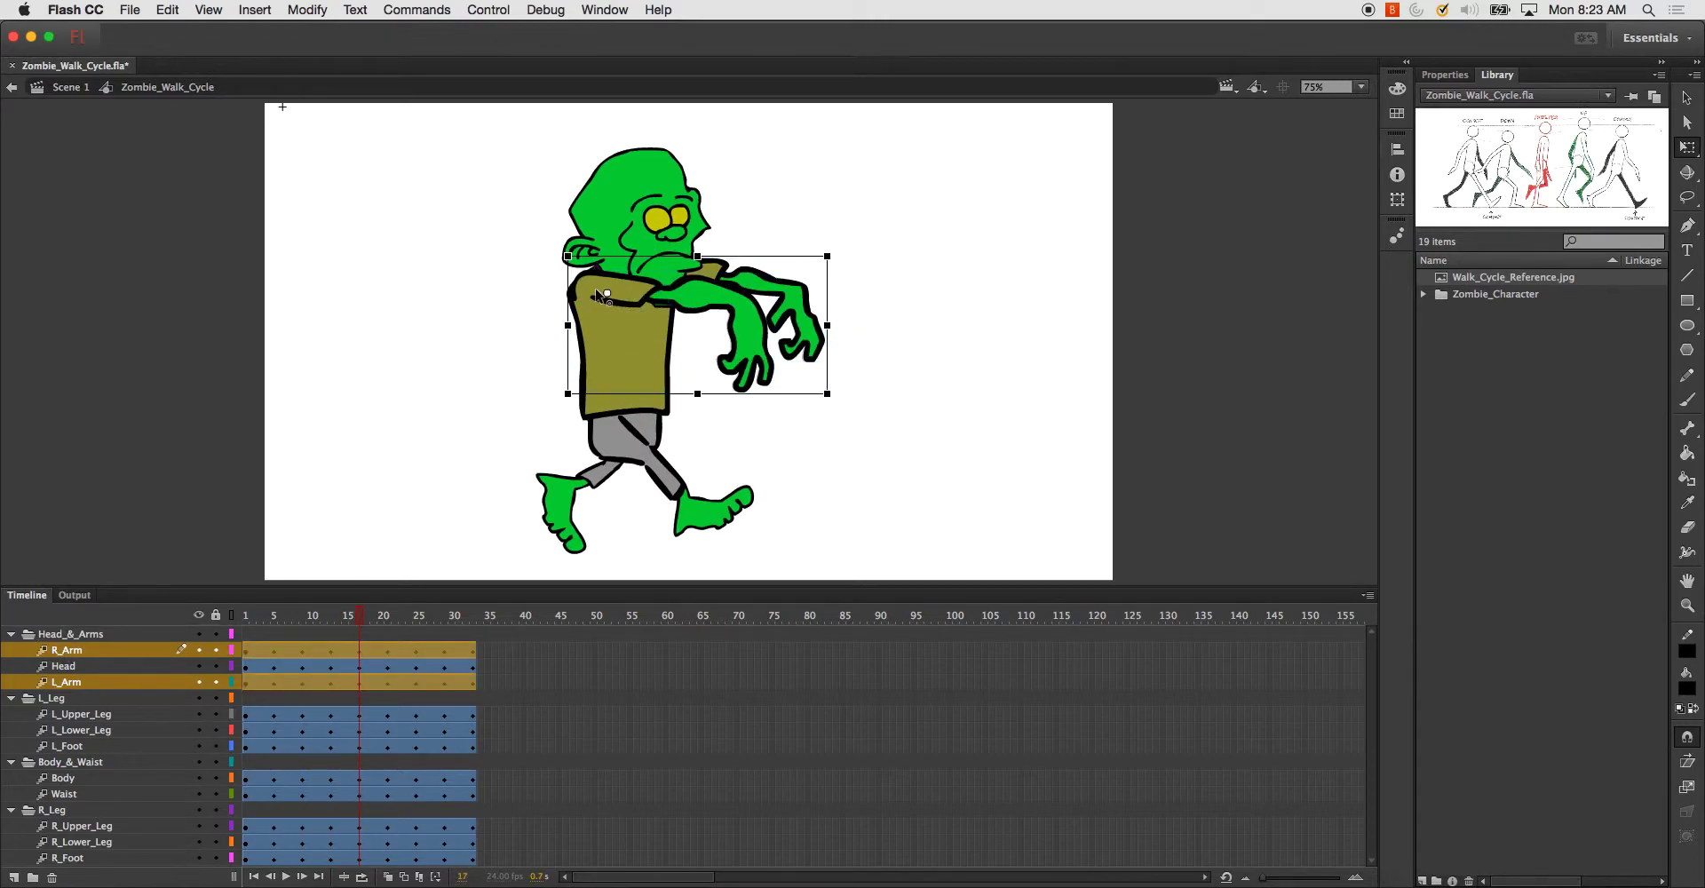
drag(842, 251, 716, 229)
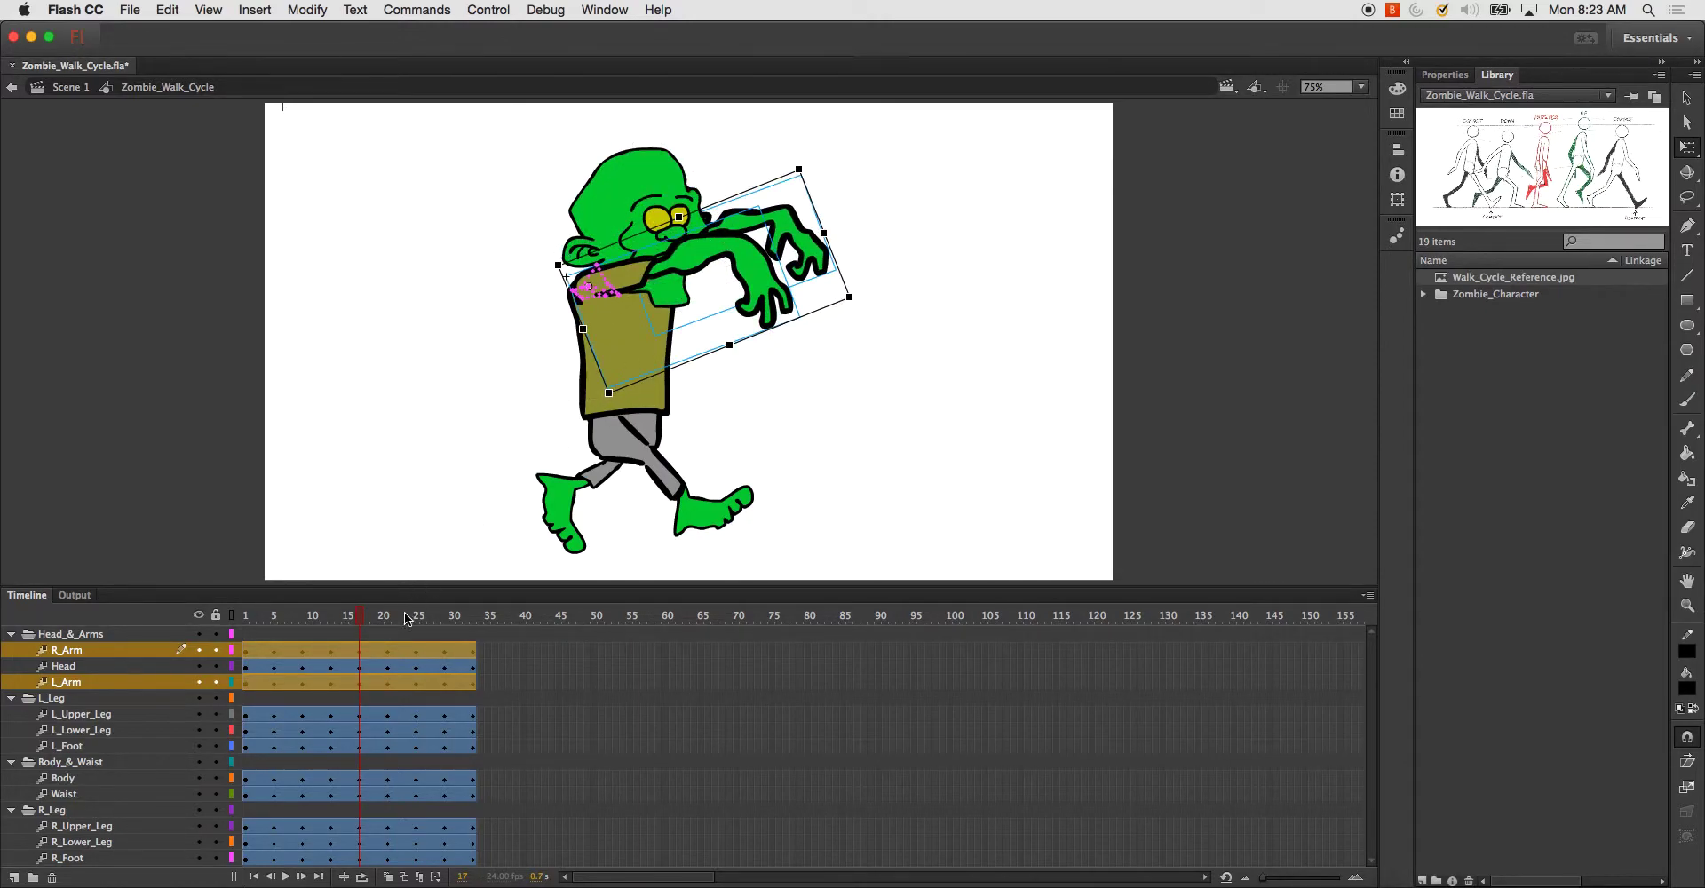
- At frame 21, lower the left arm slightly and swing the right arm well down
drag(363, 629, 389, 628)
click(84, 685)
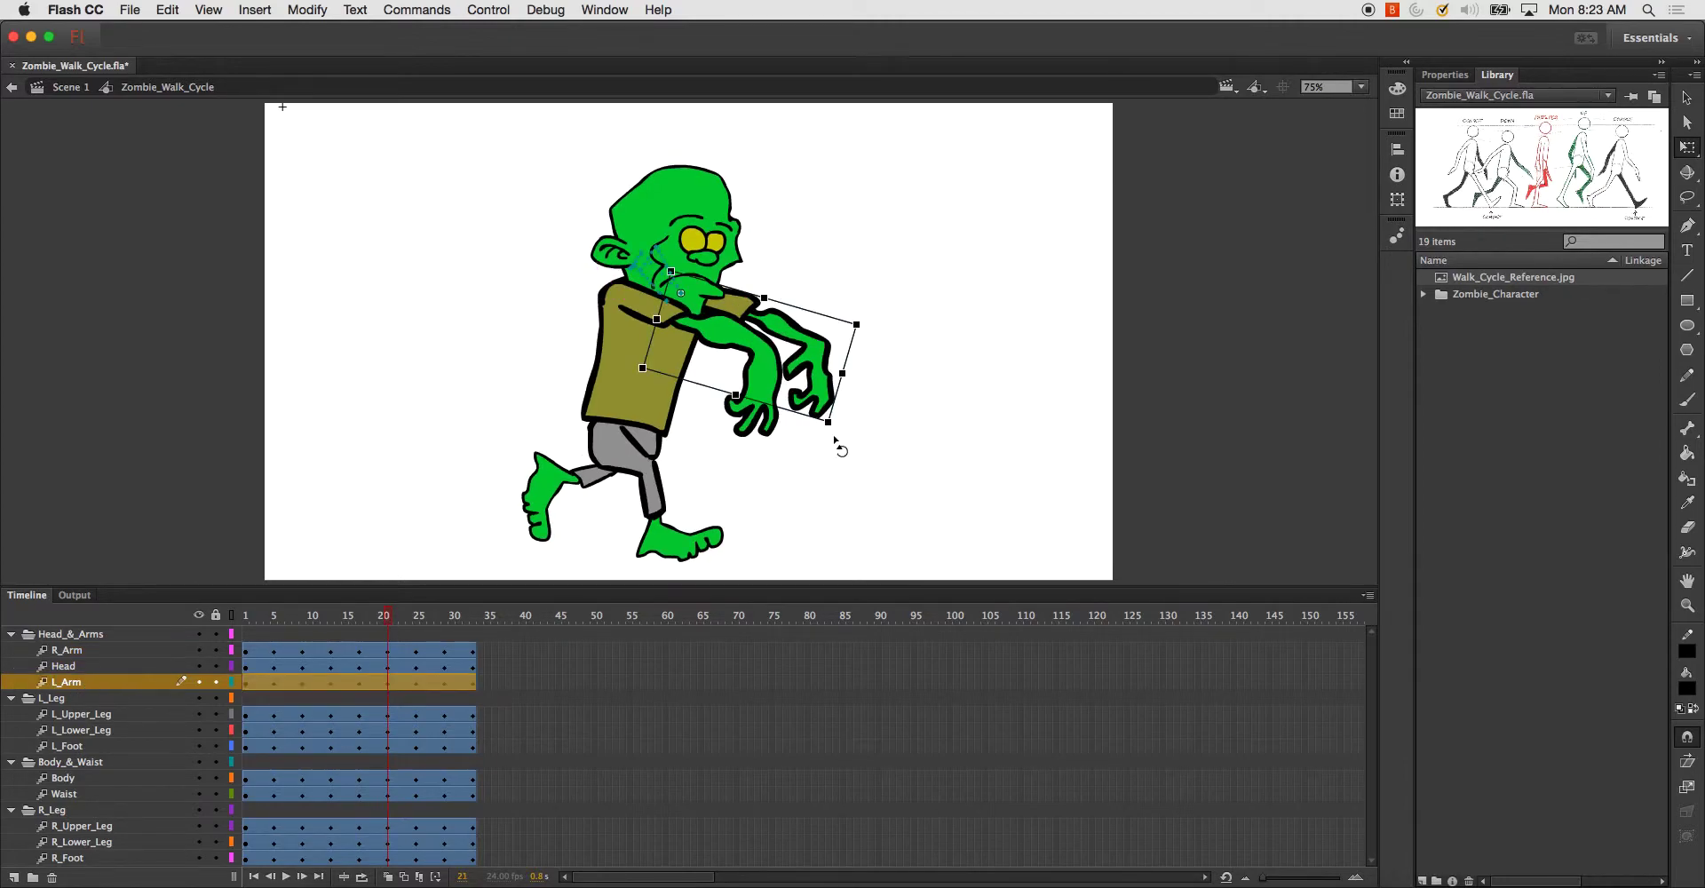
drag(841, 441, 677, 502)
click(102, 650)
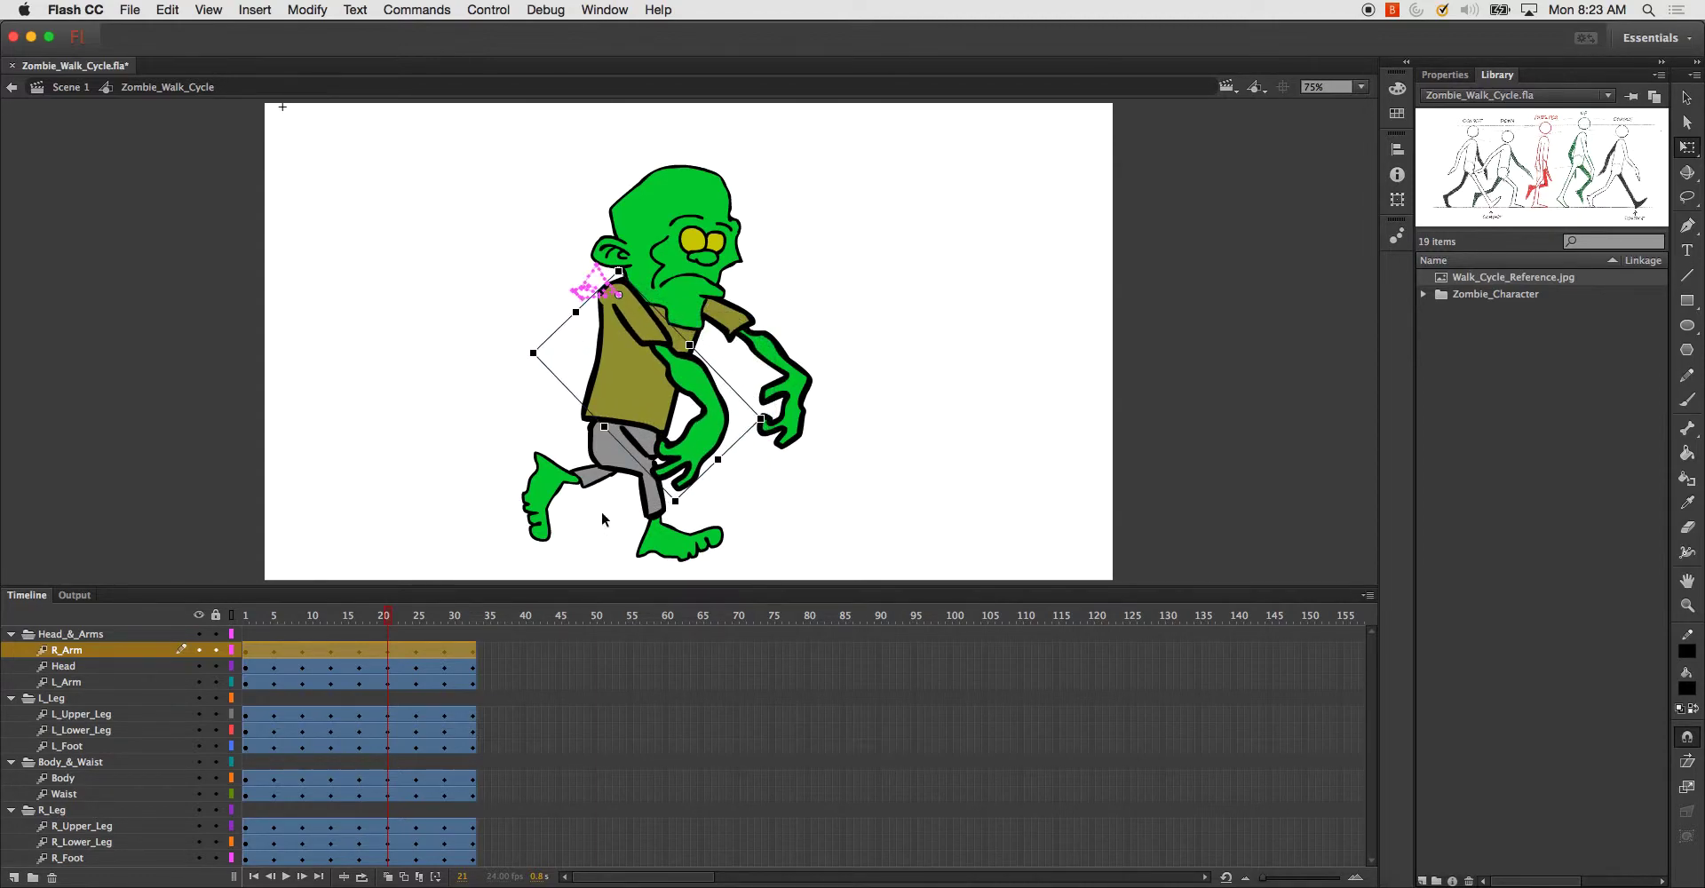
- At frame 29, rotate the left arm slightly upward and raise the right arm strongly
drag(410, 627, 443, 633)
click(442, 648)
click(67, 682)
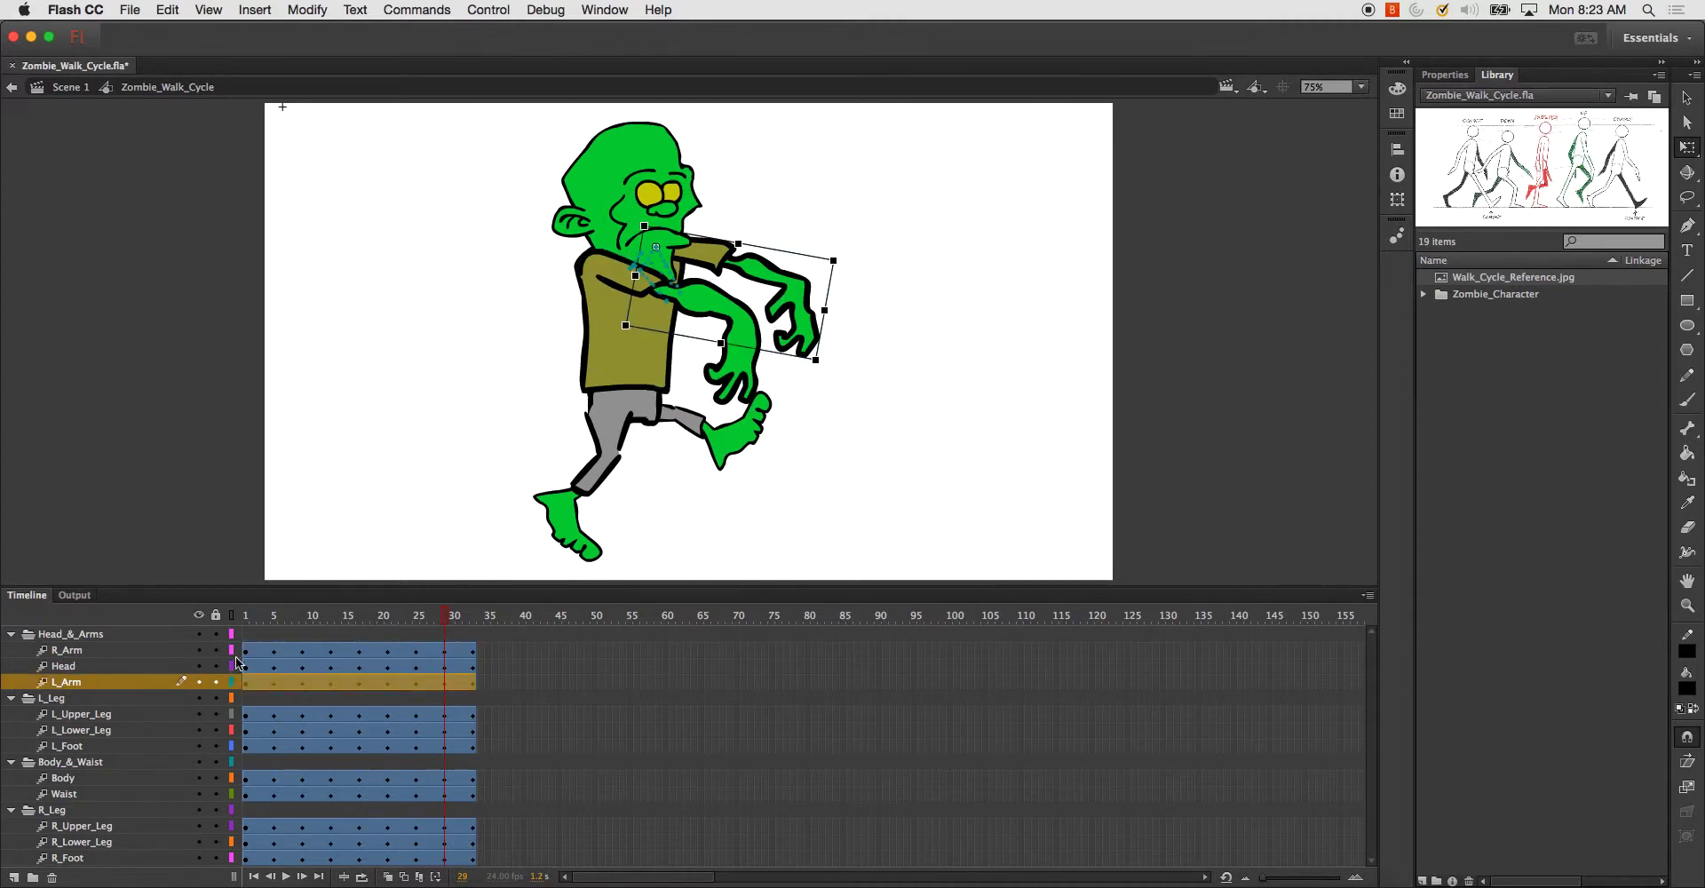
drag(829, 377, 848, 346)
click(80, 651)
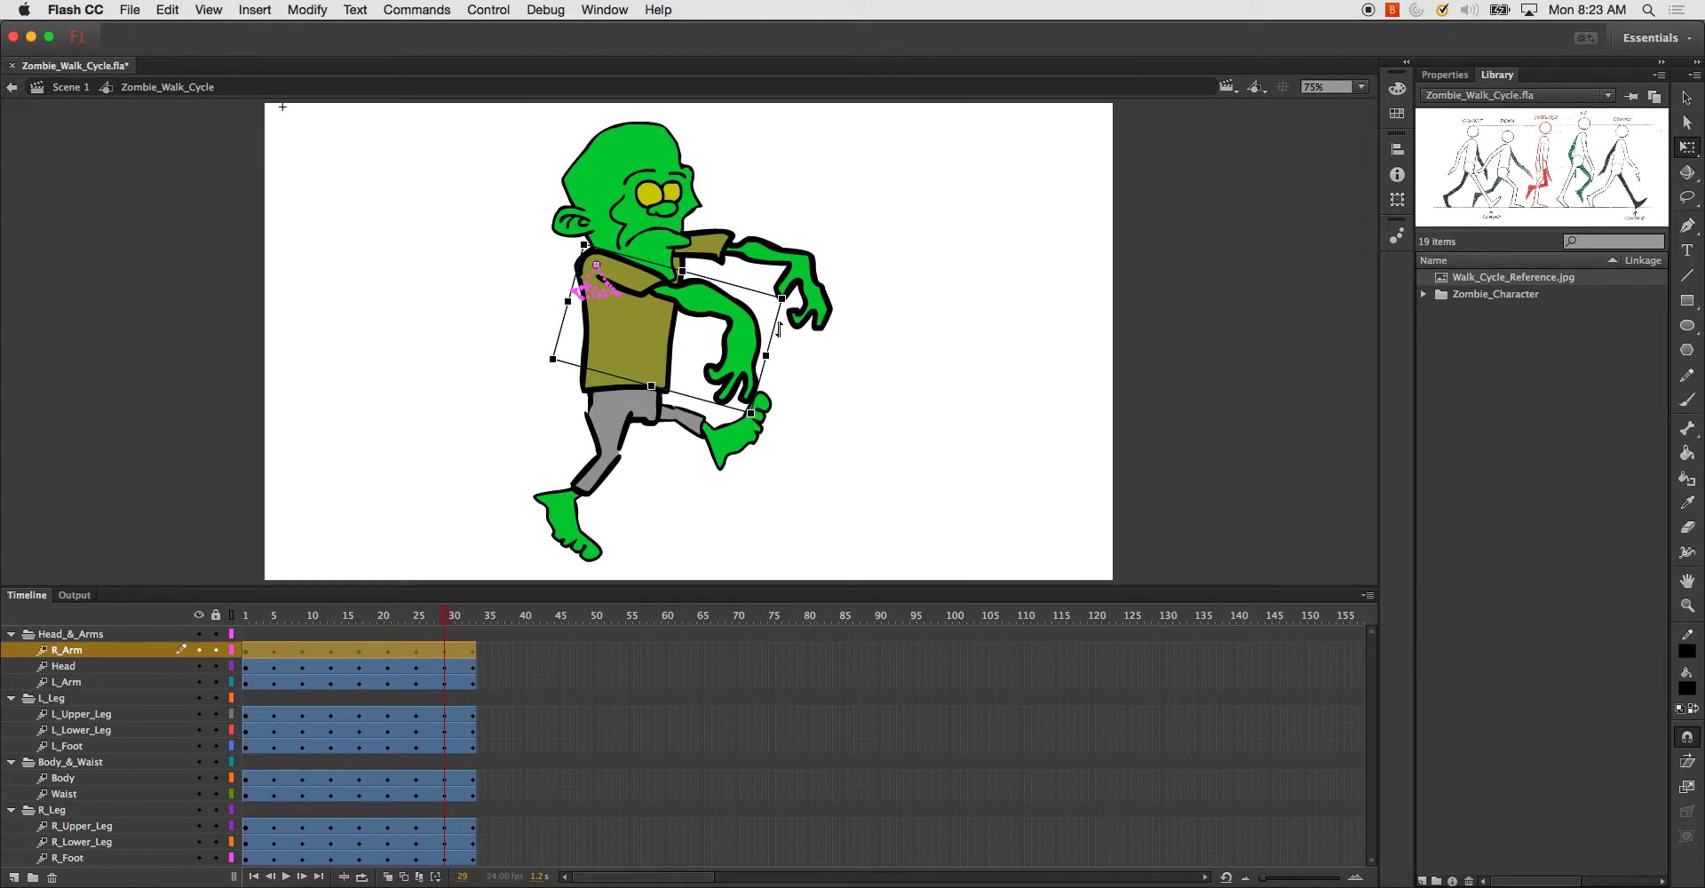
drag(799, 306, 802, 168)
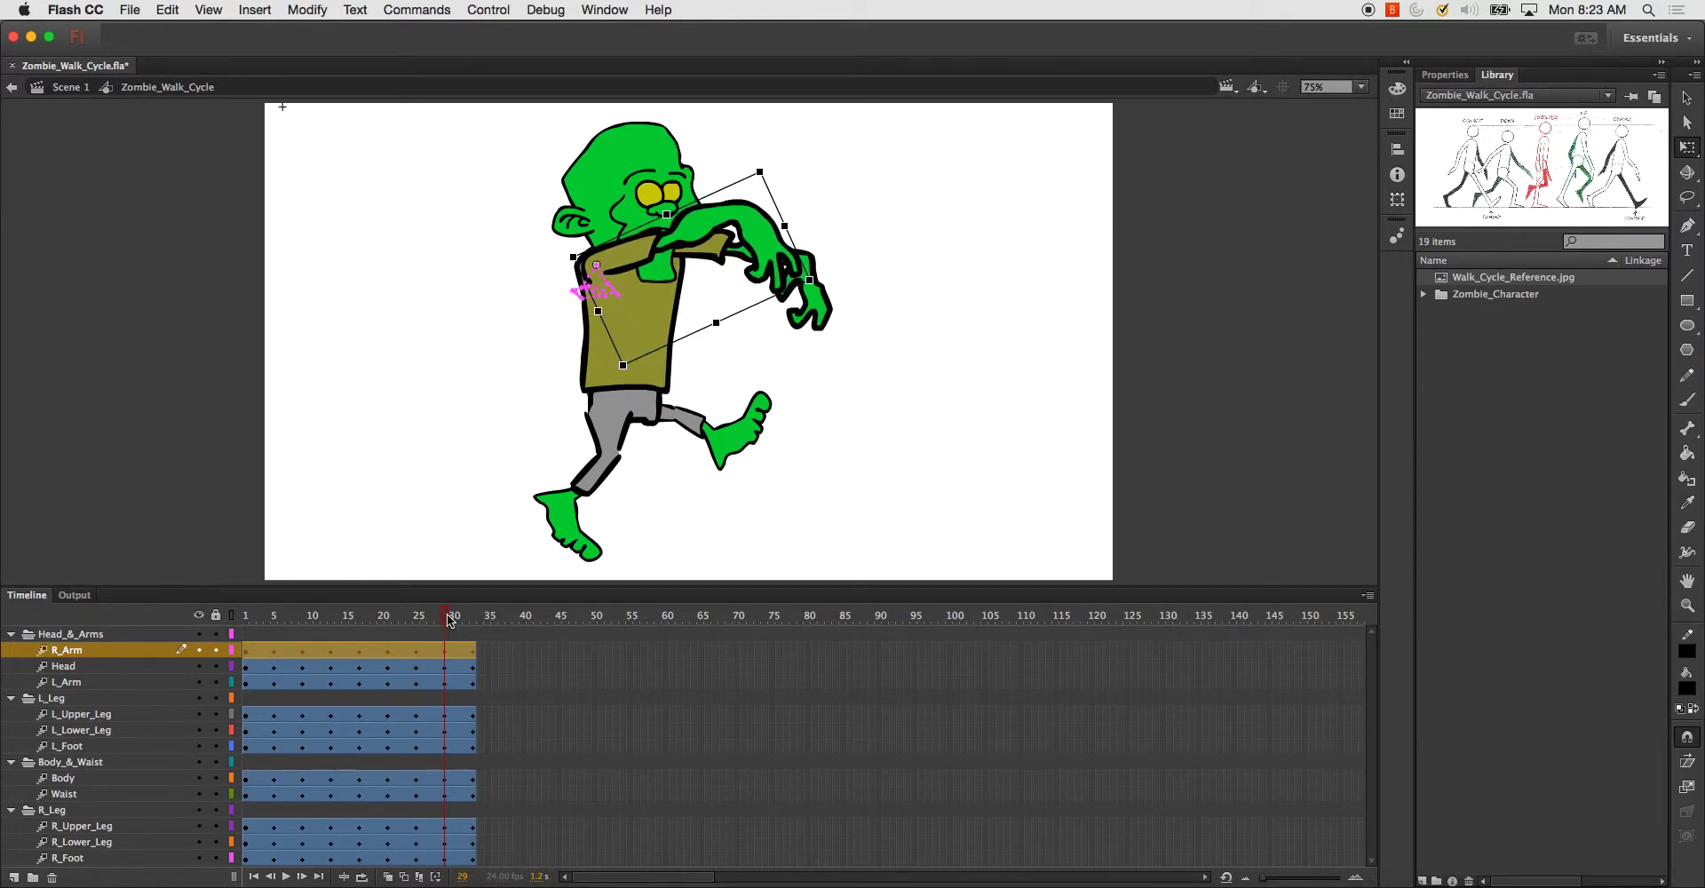
- Play the cycle and, at frame 13, rotate the left arm upward above the right arm
drag(450, 621, 476, 624)
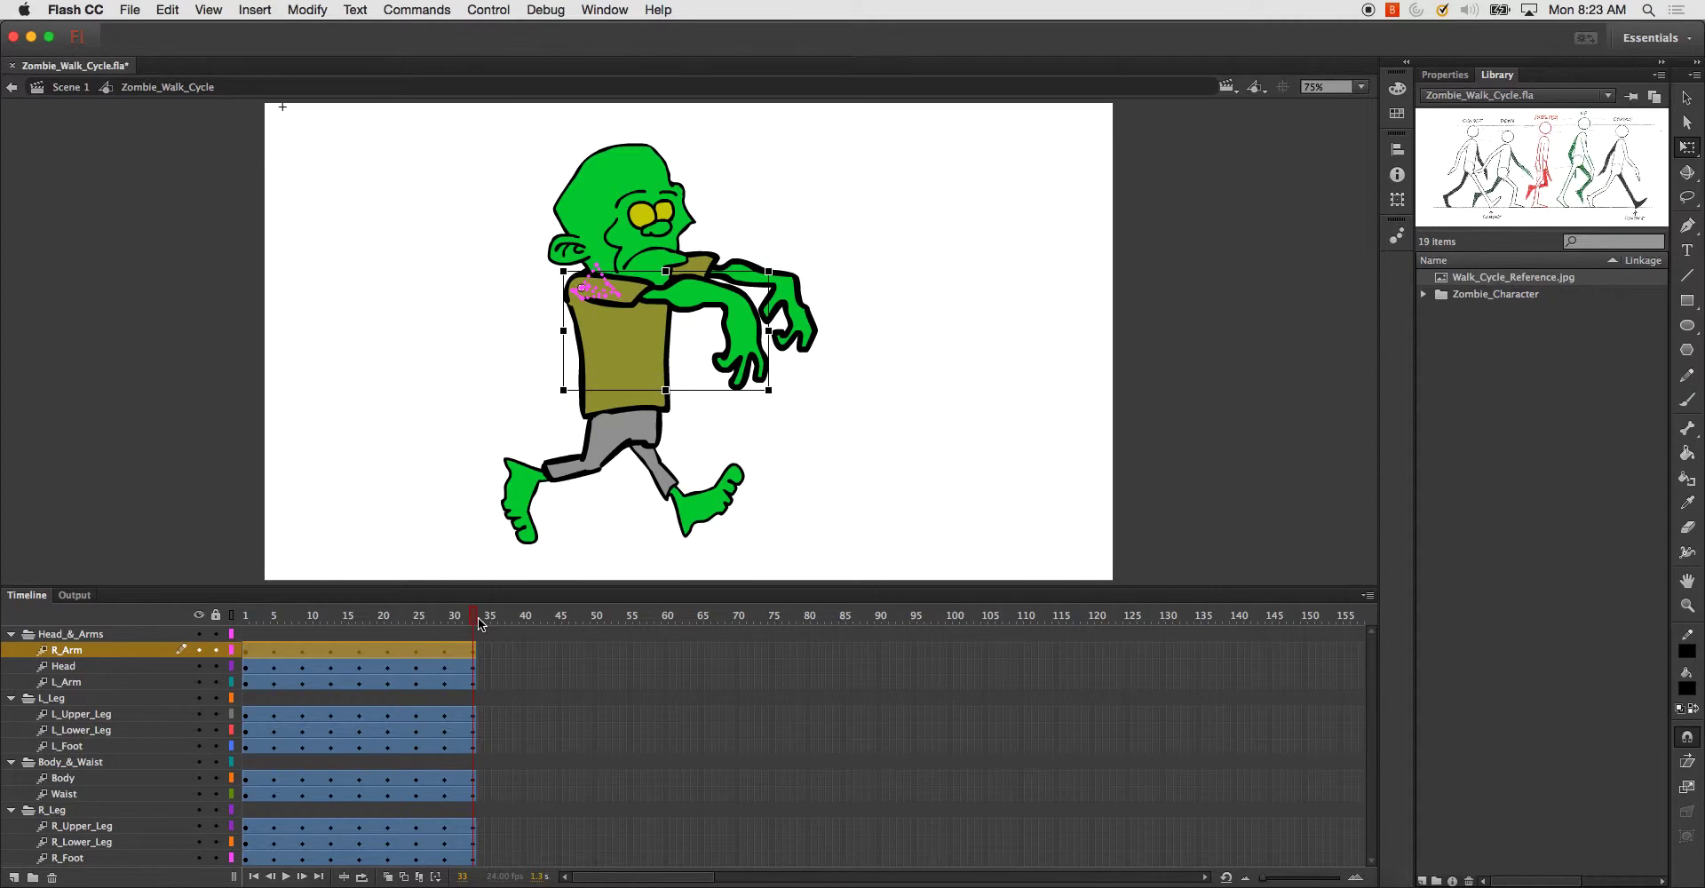
key(Return)
drag(396, 625, 335, 626)
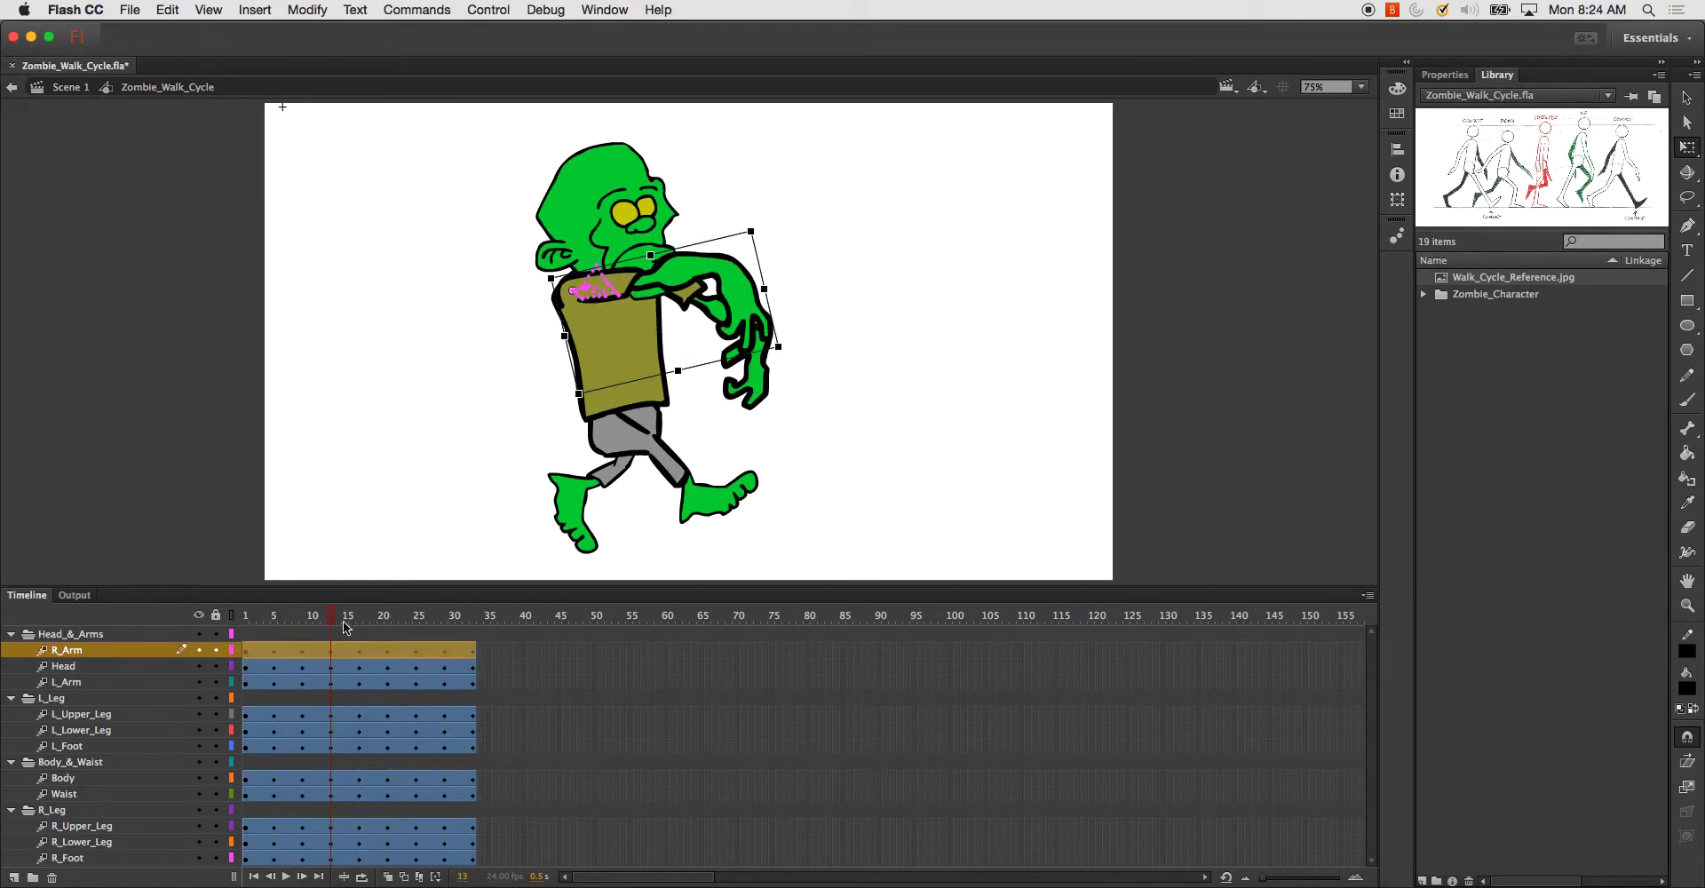
click(85, 685)
drag(766, 435, 822, 286)
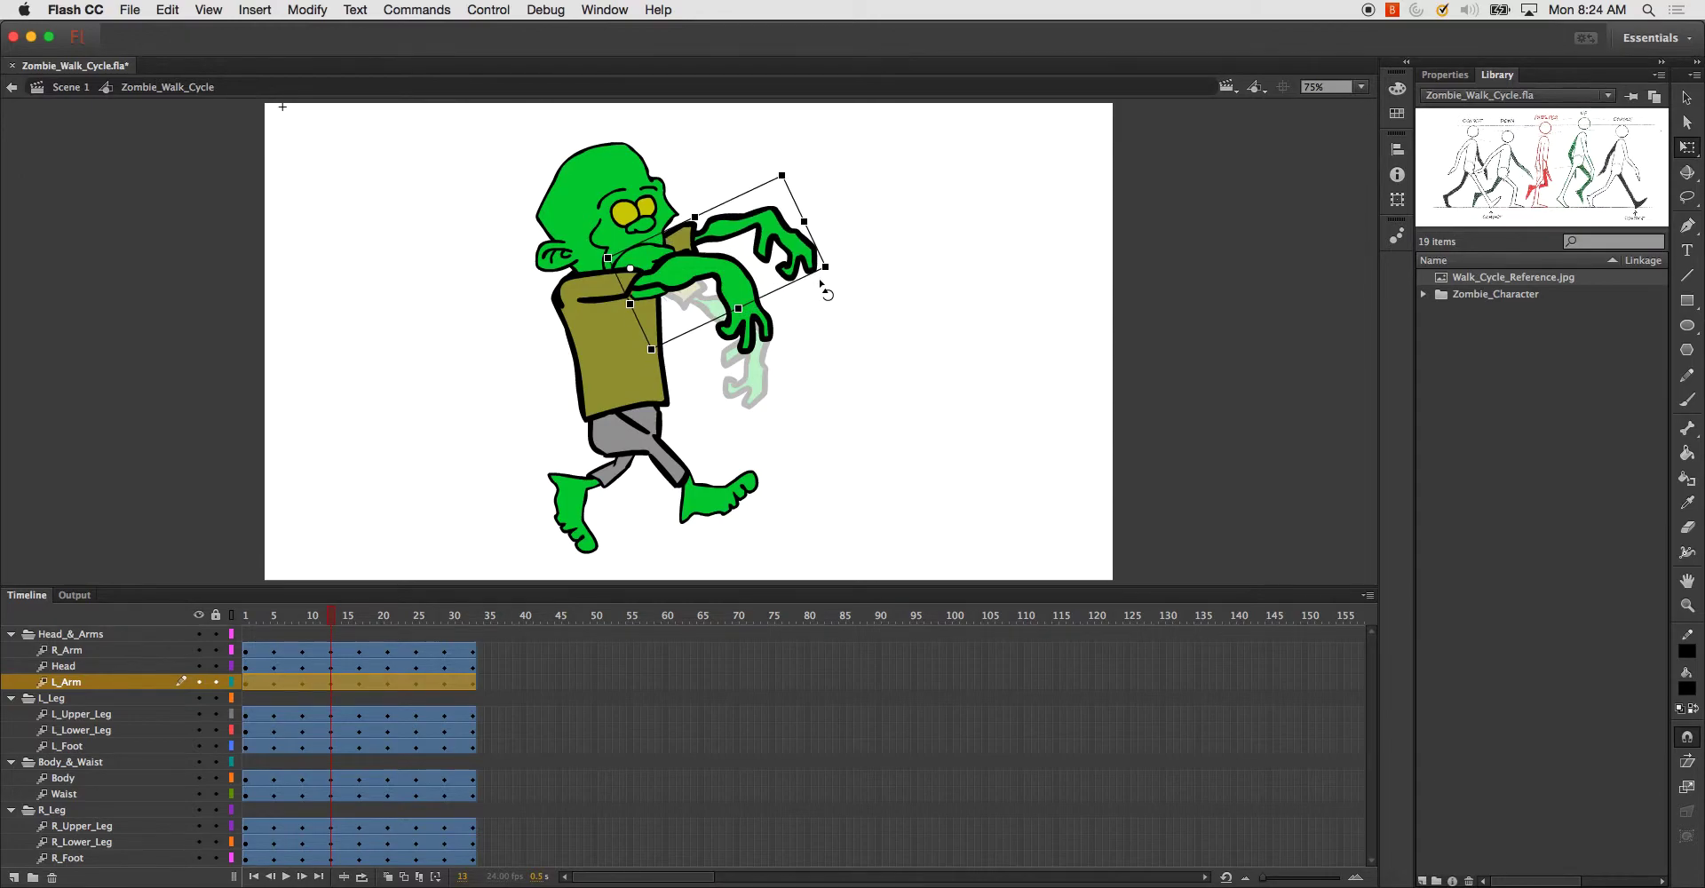
- Replay the cycle and, at frame 29, rotate the right arm back down below the face
key(Return)
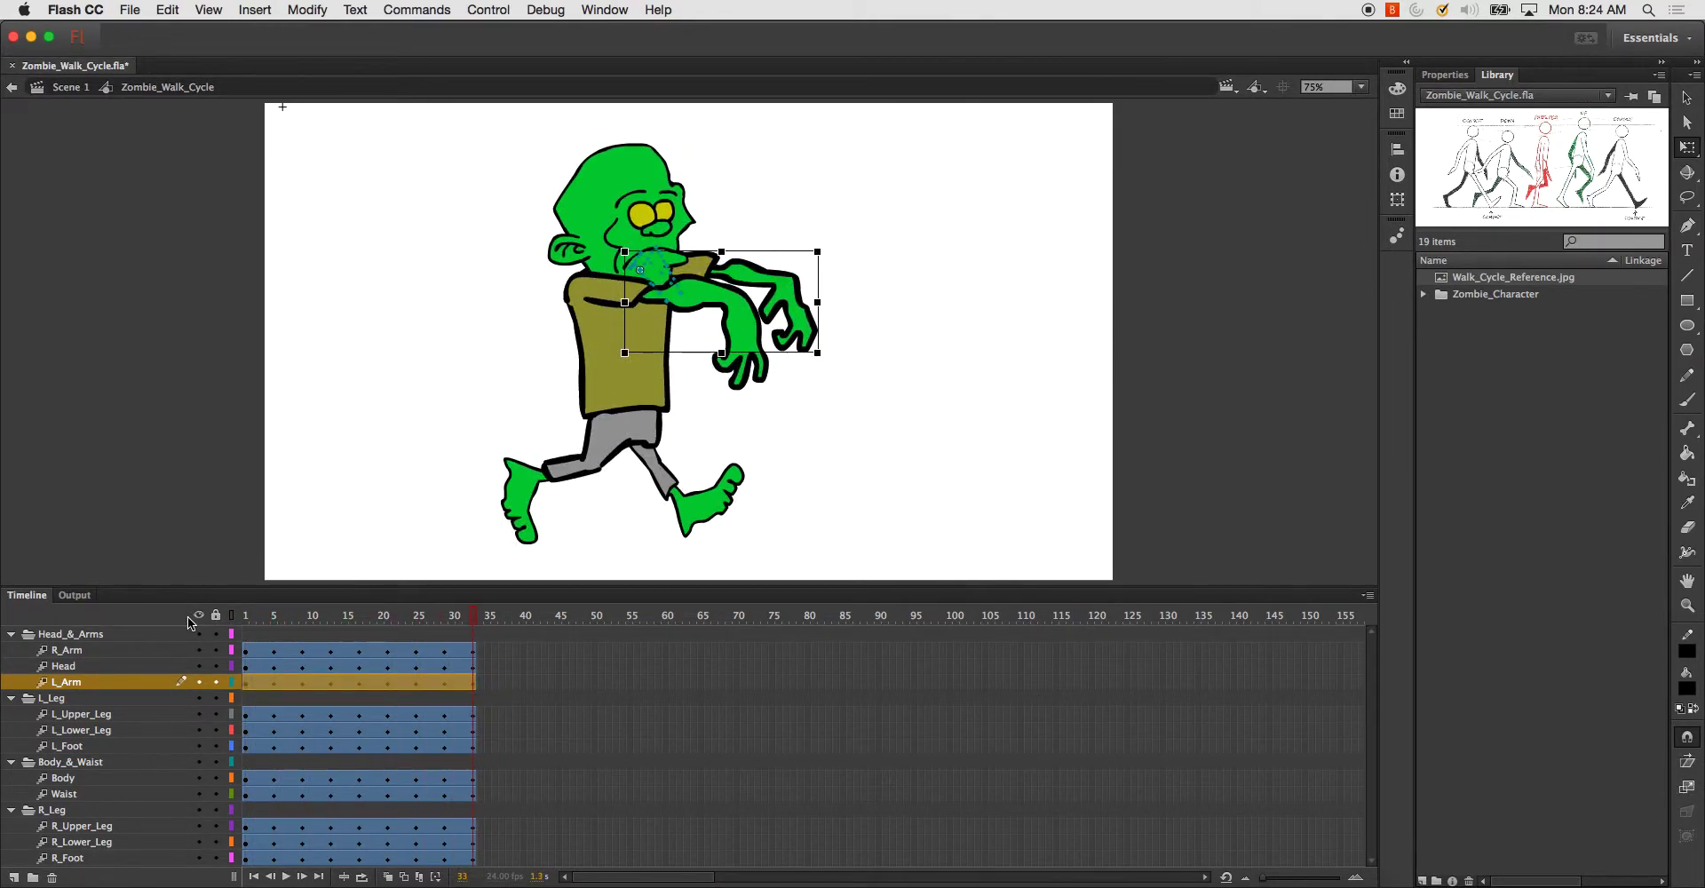
click(450, 623)
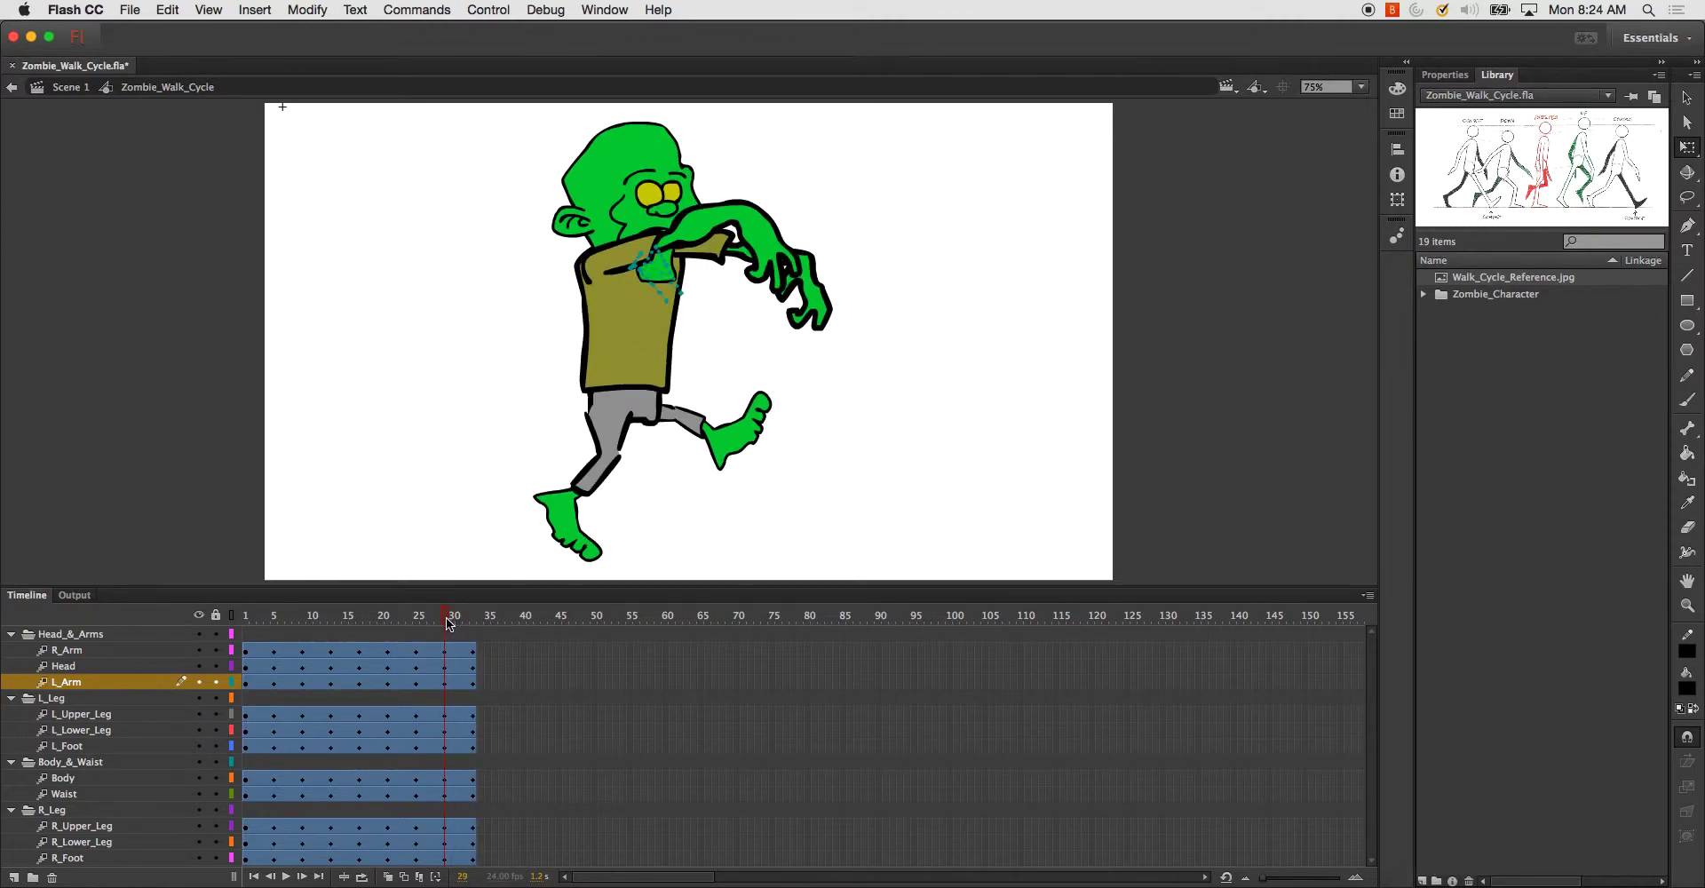
click(177, 682)
click(83, 648)
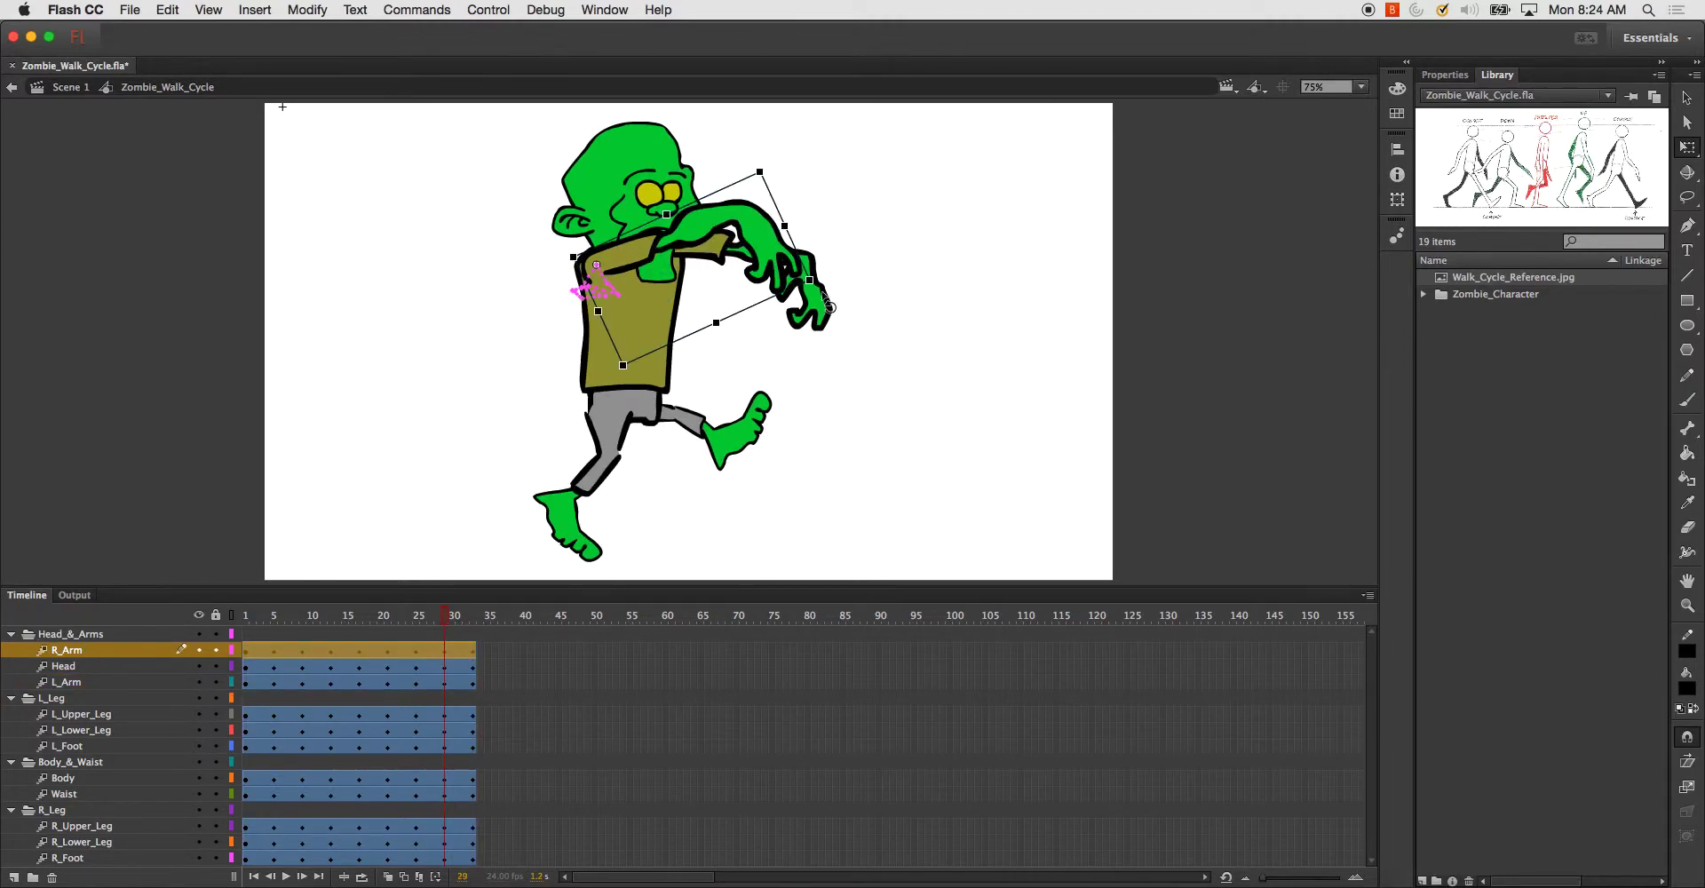
mouse_move(777, 185)
mouse_down()
mouse_move(779, 291)
mouse_move(782, 273)
mouse_up()
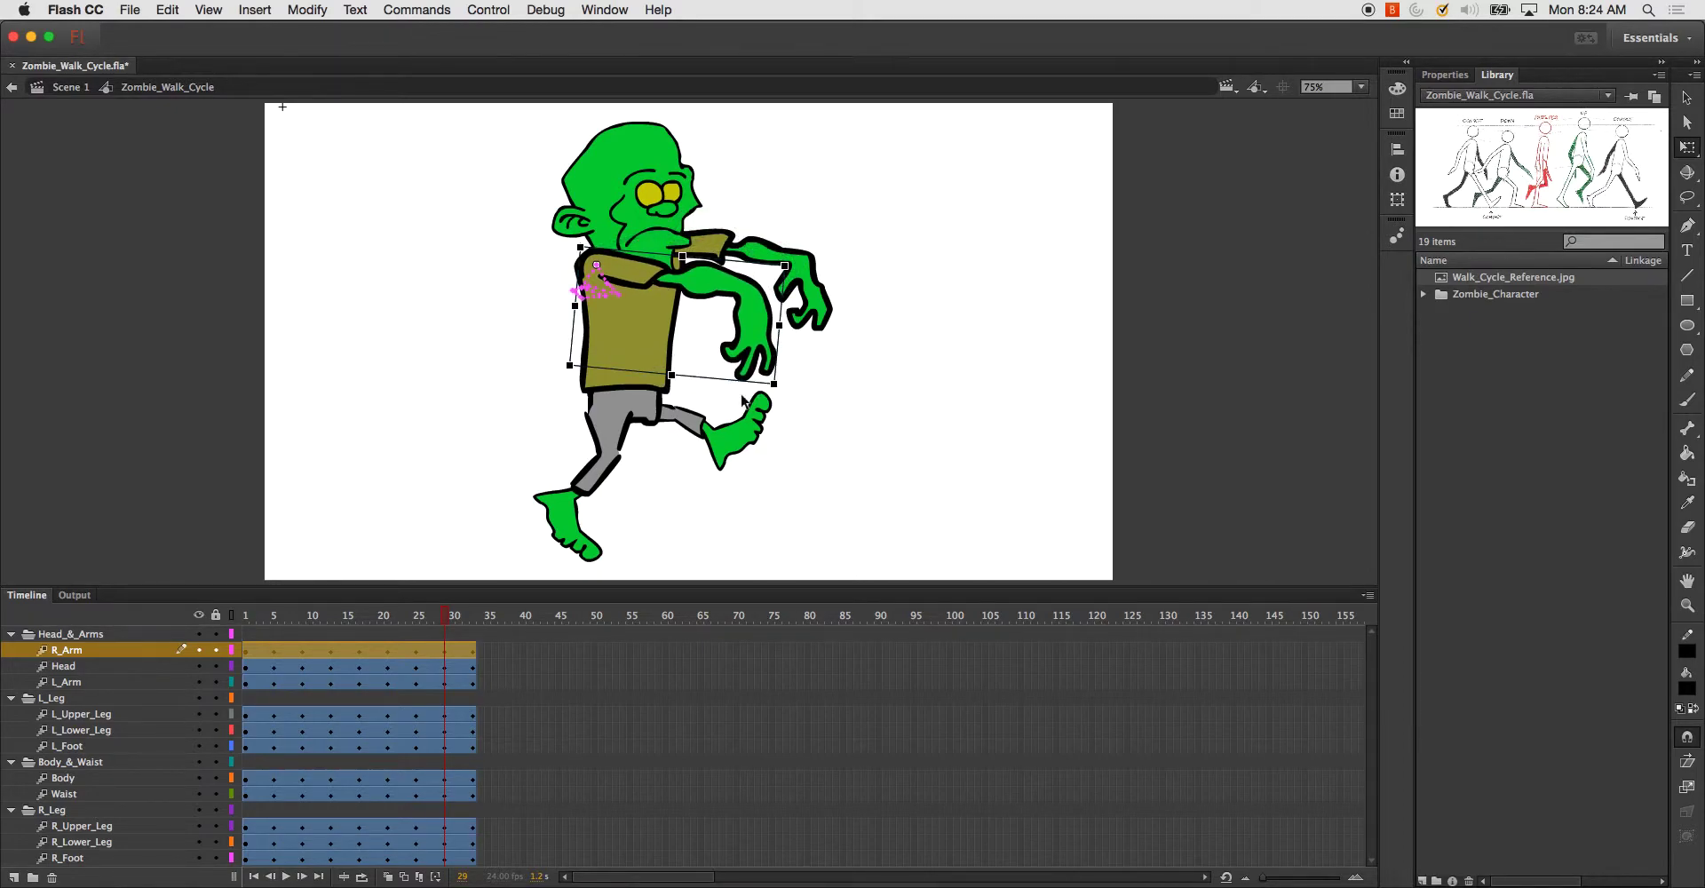
- Play the walk cycle, return to Scene 1, and test the movie to check the arm swing
key(Return)
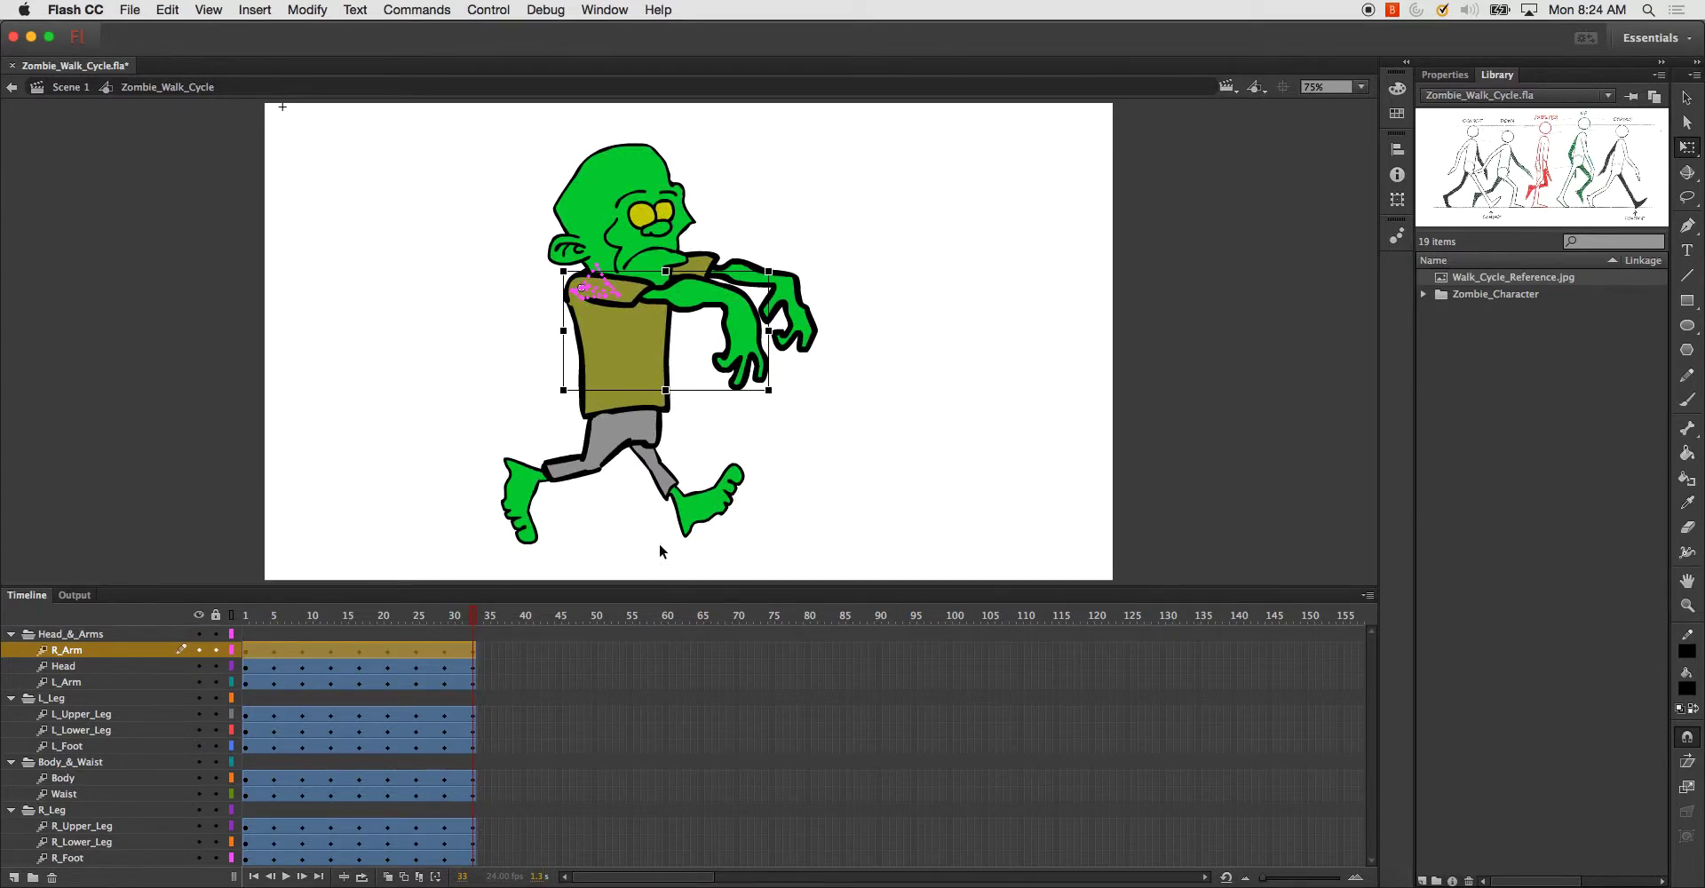
click(71, 87)
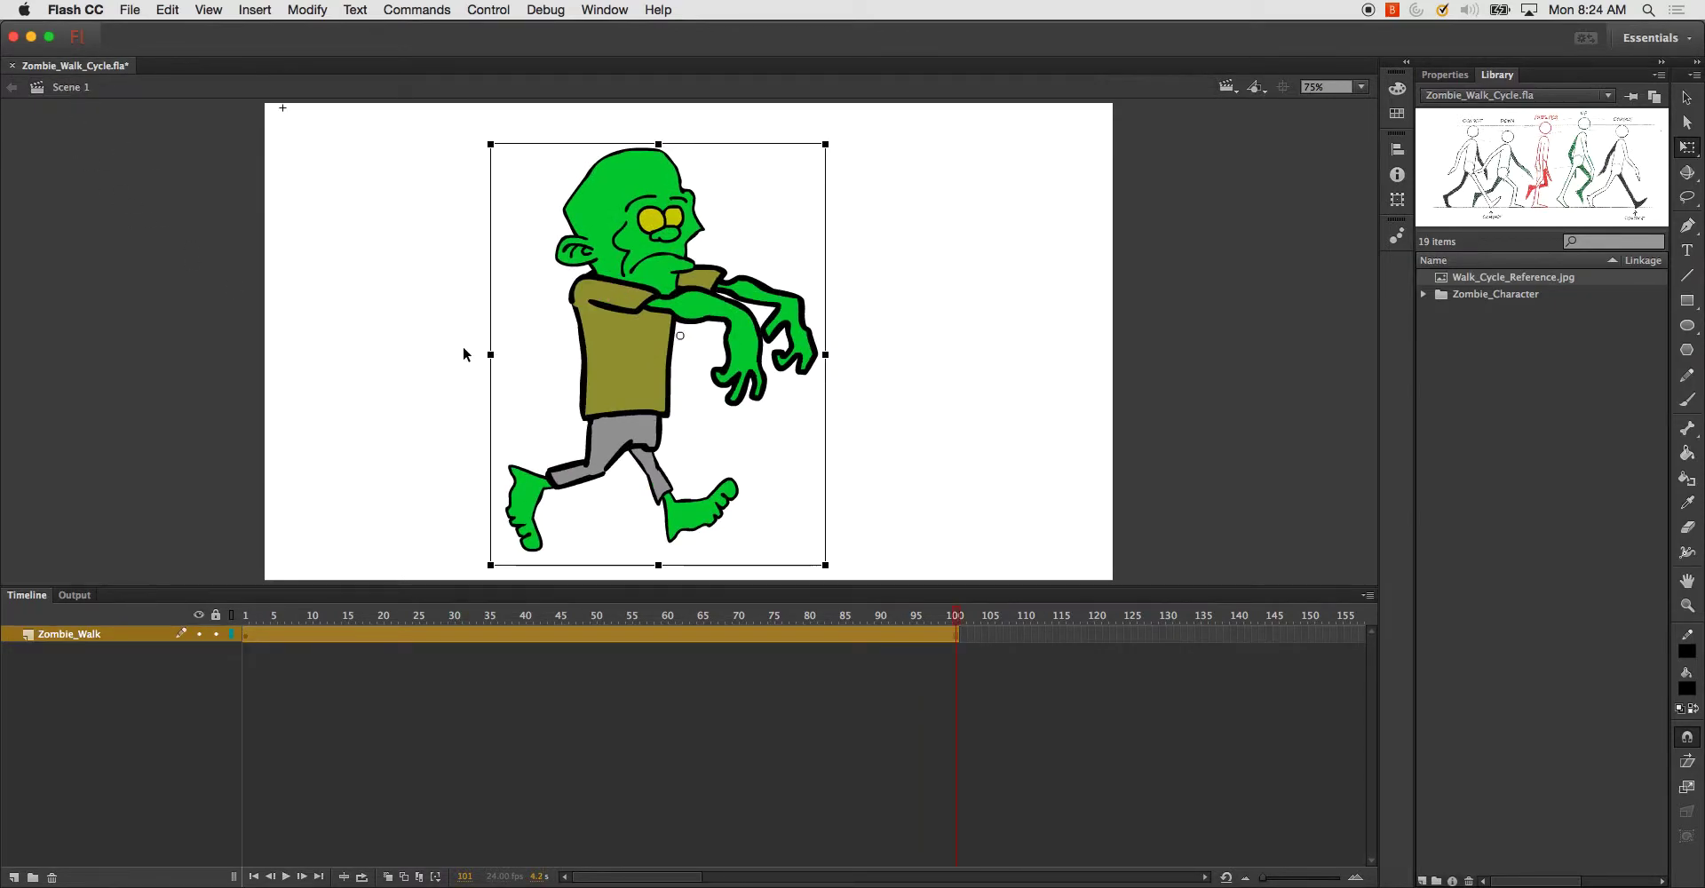
key(super+Return)
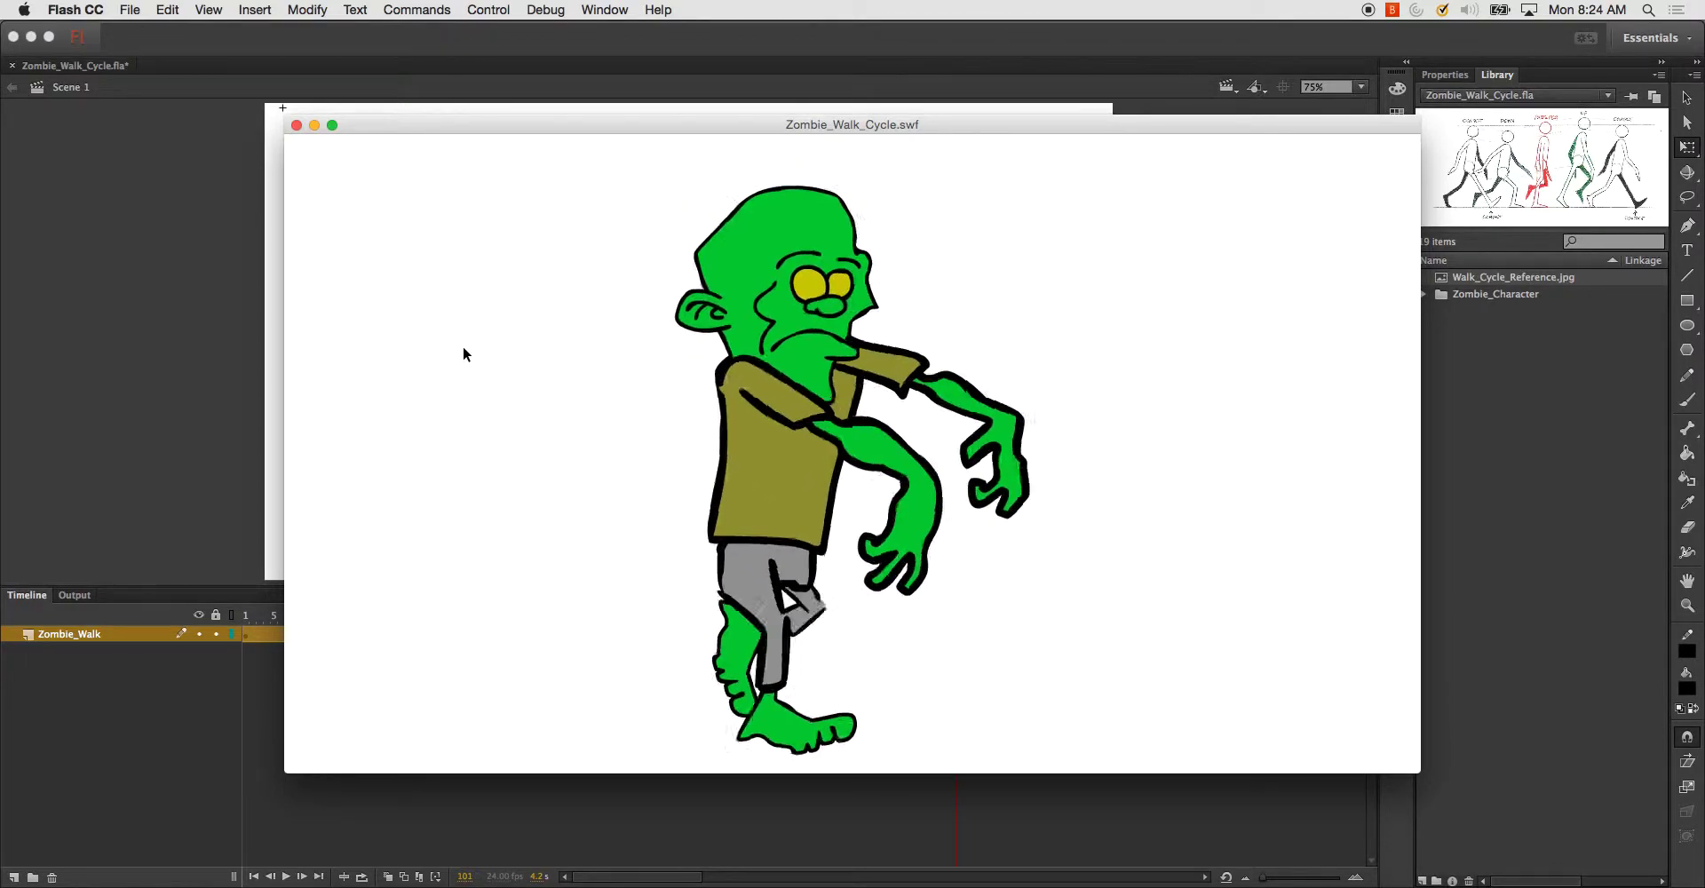
click(296, 126)
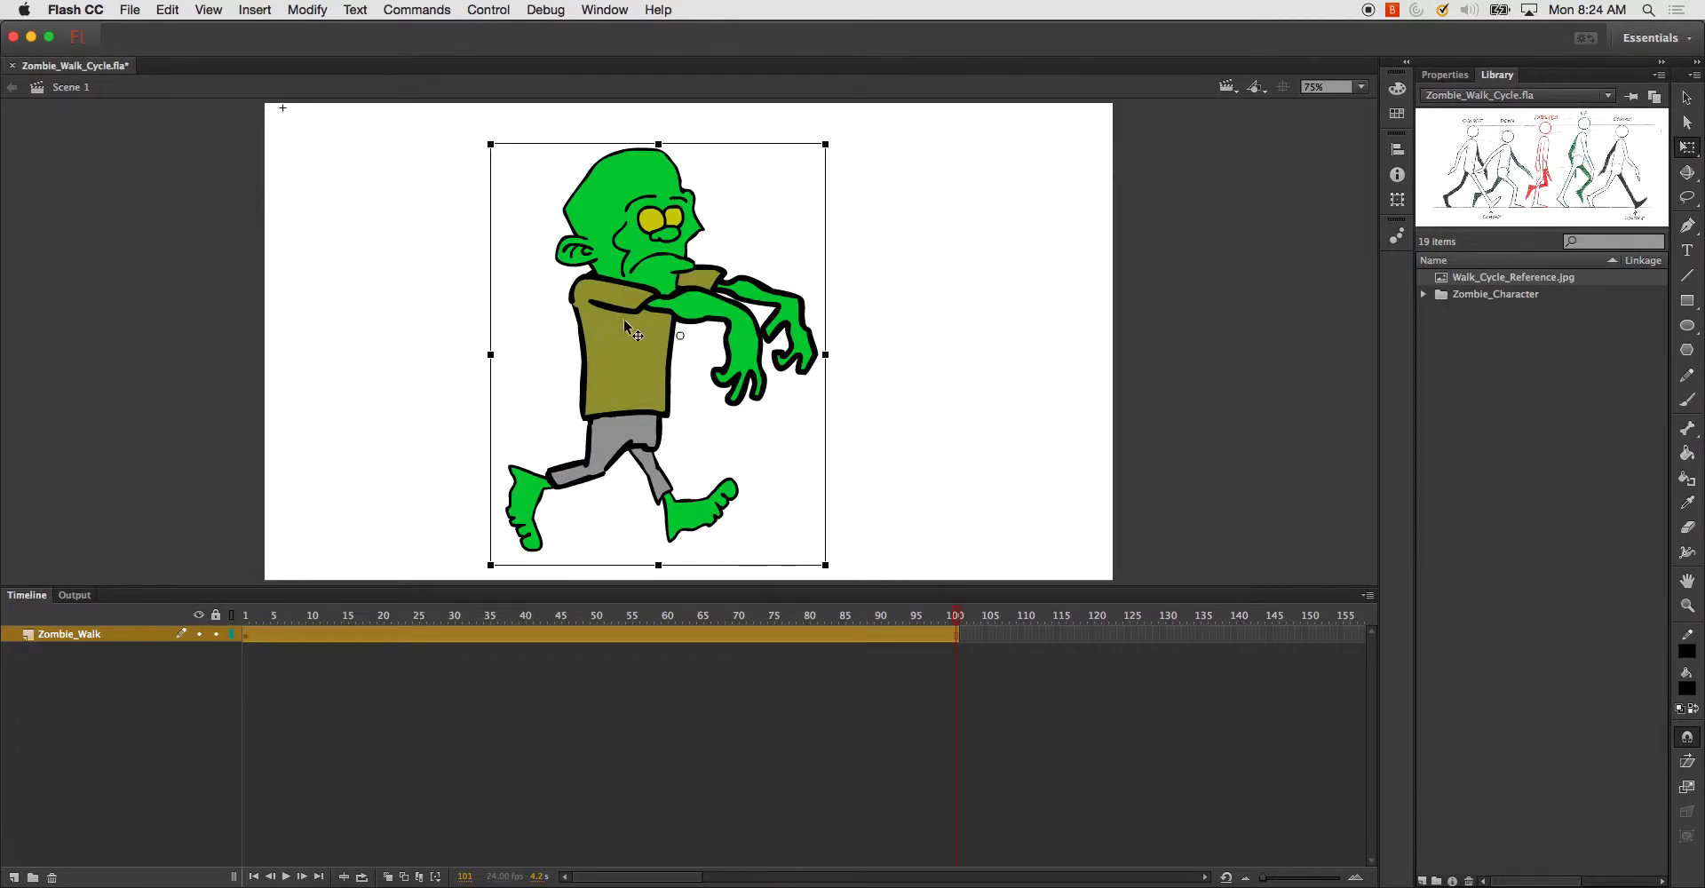
- Open the zombie walk cycle symbol from the stage and tilt the head well forward at frame 5
double_click(621, 330)
click(247, 621)
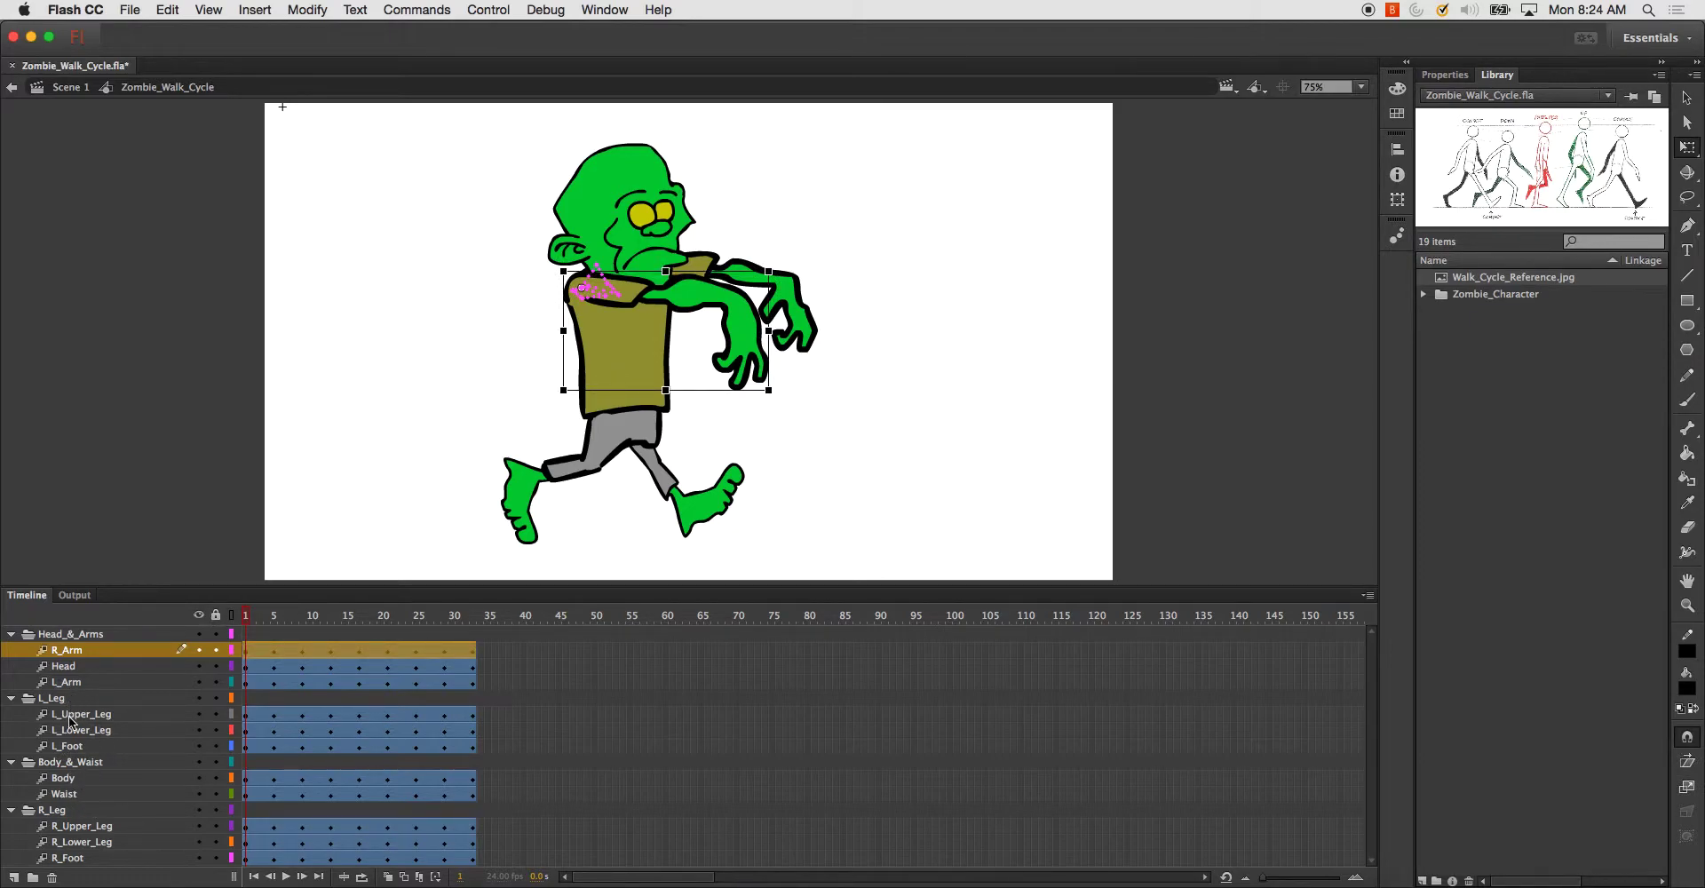
click(75, 670)
drag(250, 618, 275, 620)
drag(759, 182, 806, 271)
- Tilt the head backward at frame 9 and rotate it forward at frame 13
mouse_move(276, 626)
mouse_down()
mouse_move(246, 627)
mouse_move(303, 625)
mouse_up()
drag(687, 148, 638, 142)
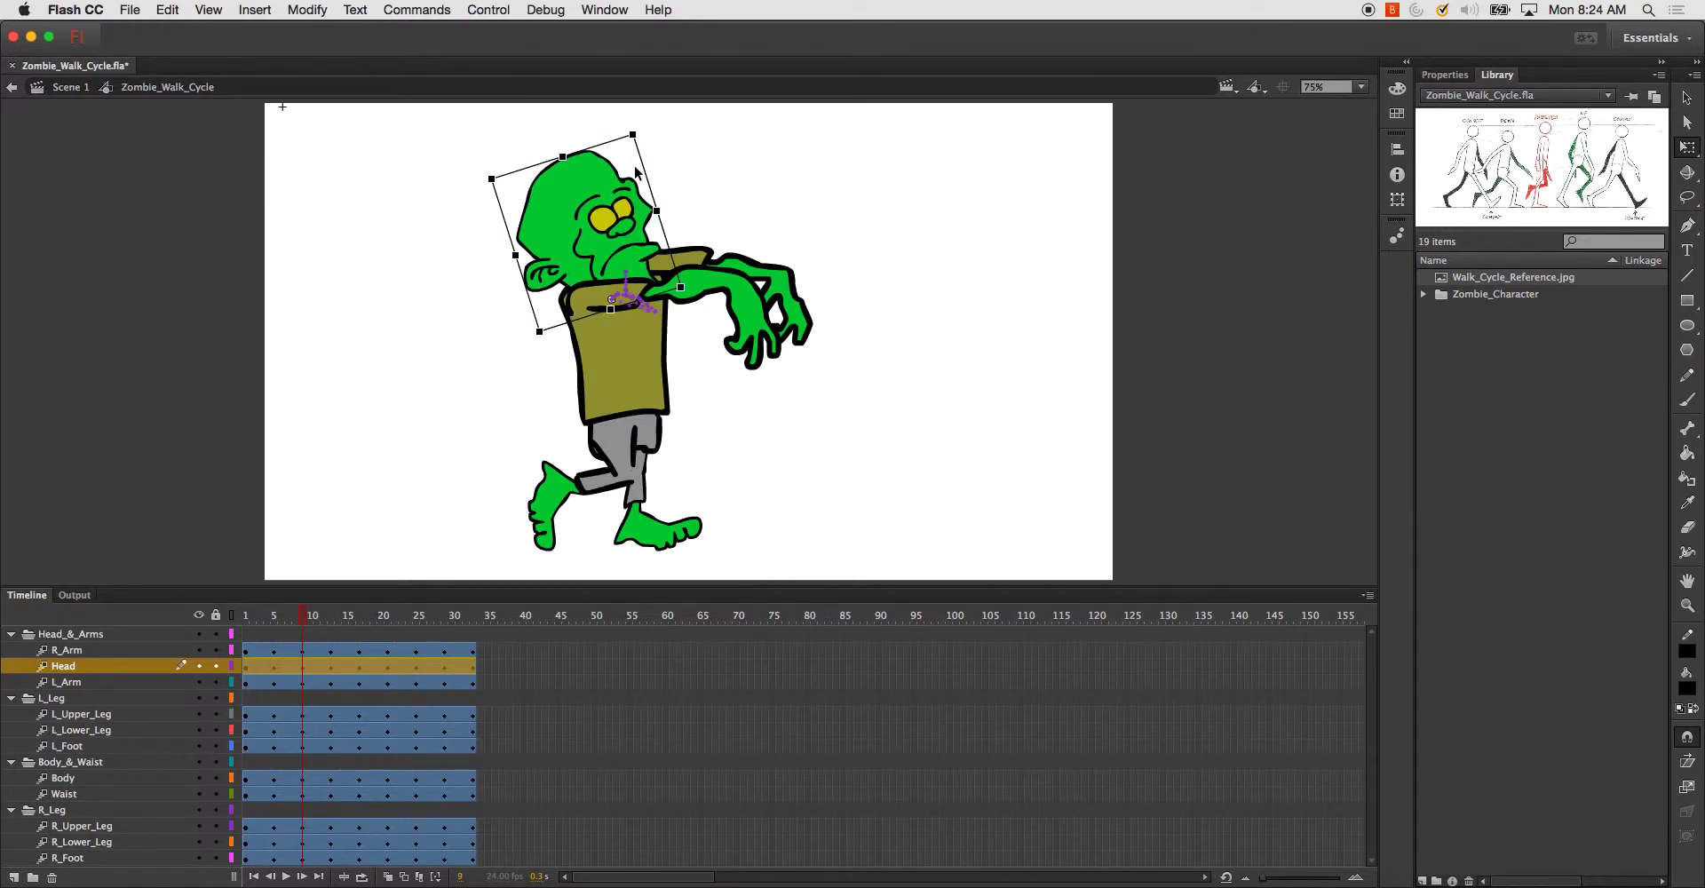
drag(312, 622, 331, 621)
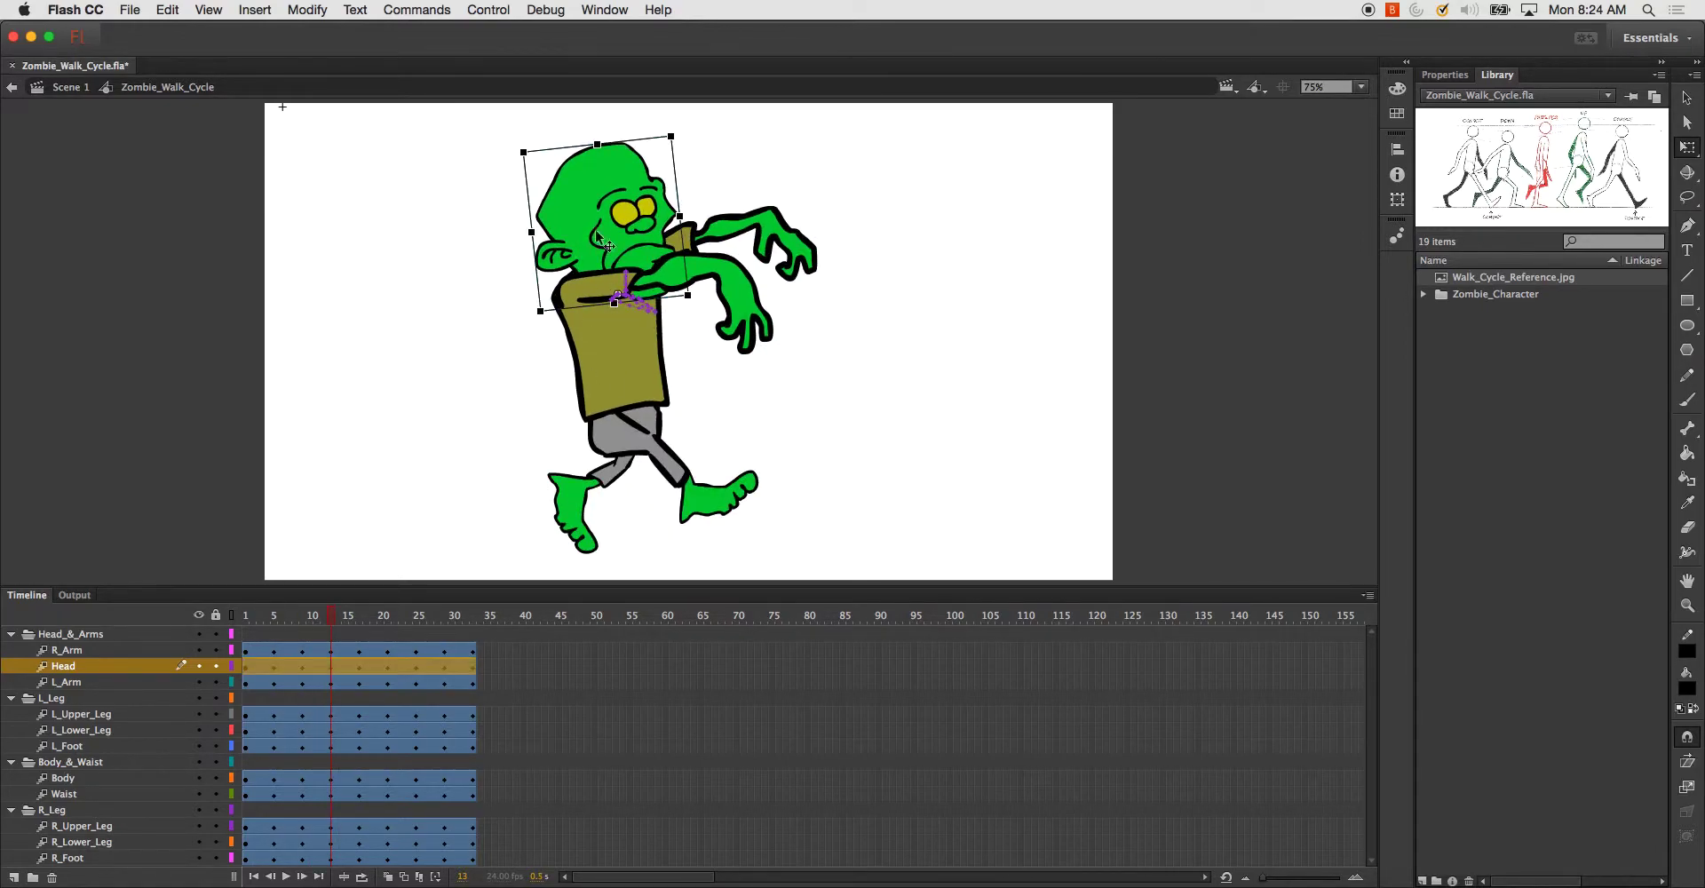
drag(512, 160, 560, 133)
- Tilt the head slightly backward at frame 17 and strongly forward at frame 21
drag(332, 616, 359, 625)
mouse_move(715, 329)
mouse_down()
mouse_move(706, 362)
mouse_move(698, 304)
mouse_up()
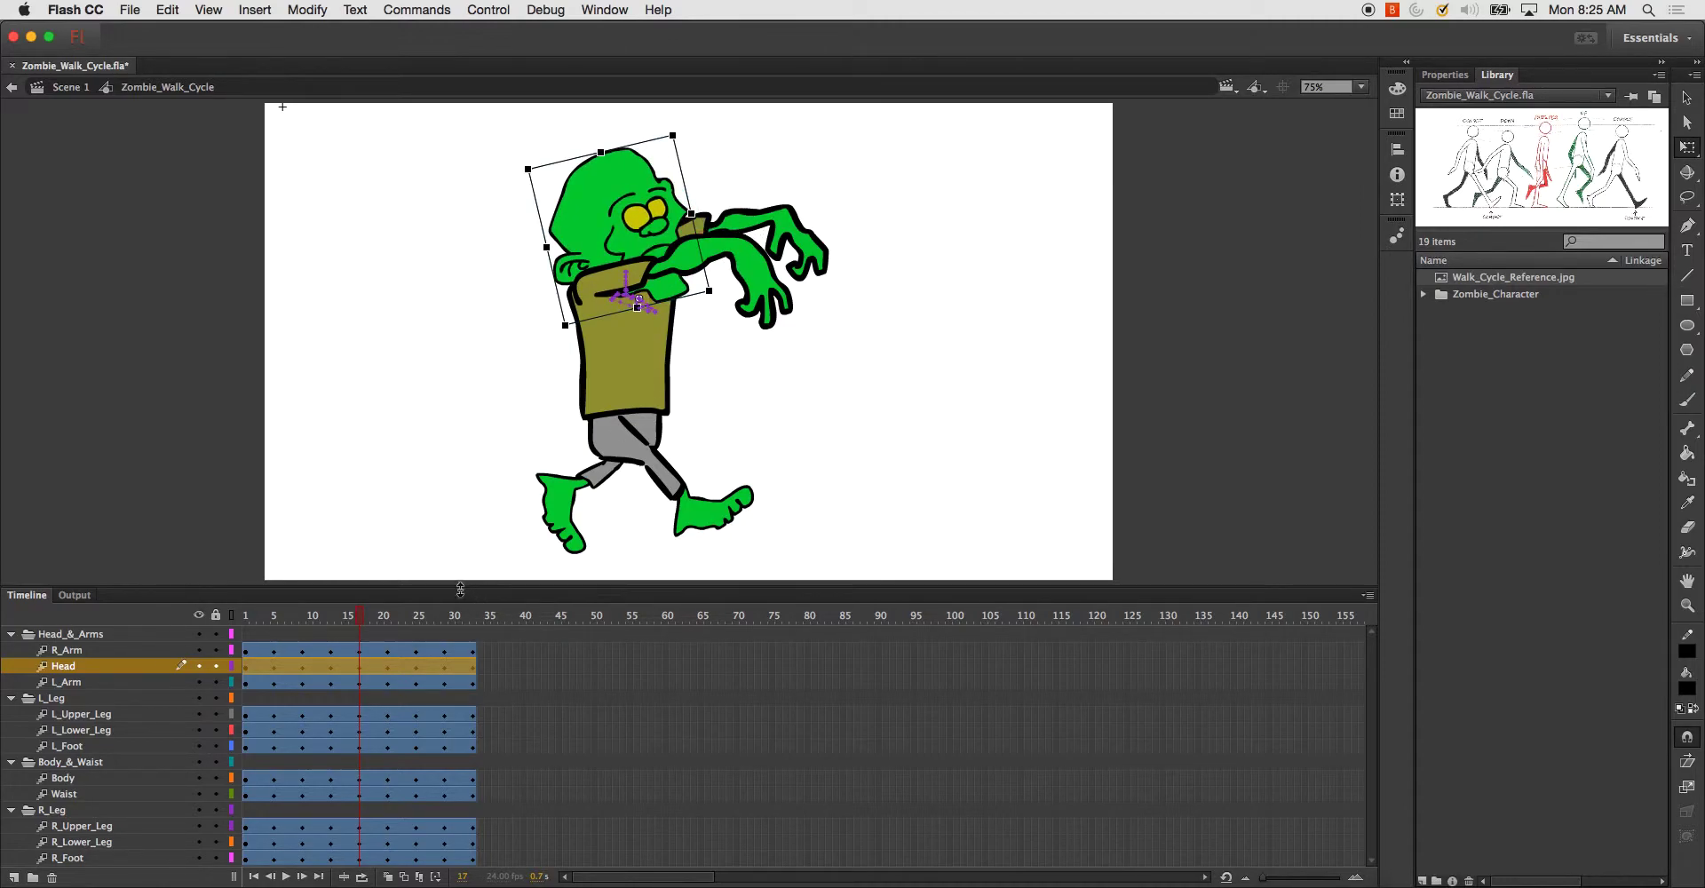
drag(362, 622, 389, 628)
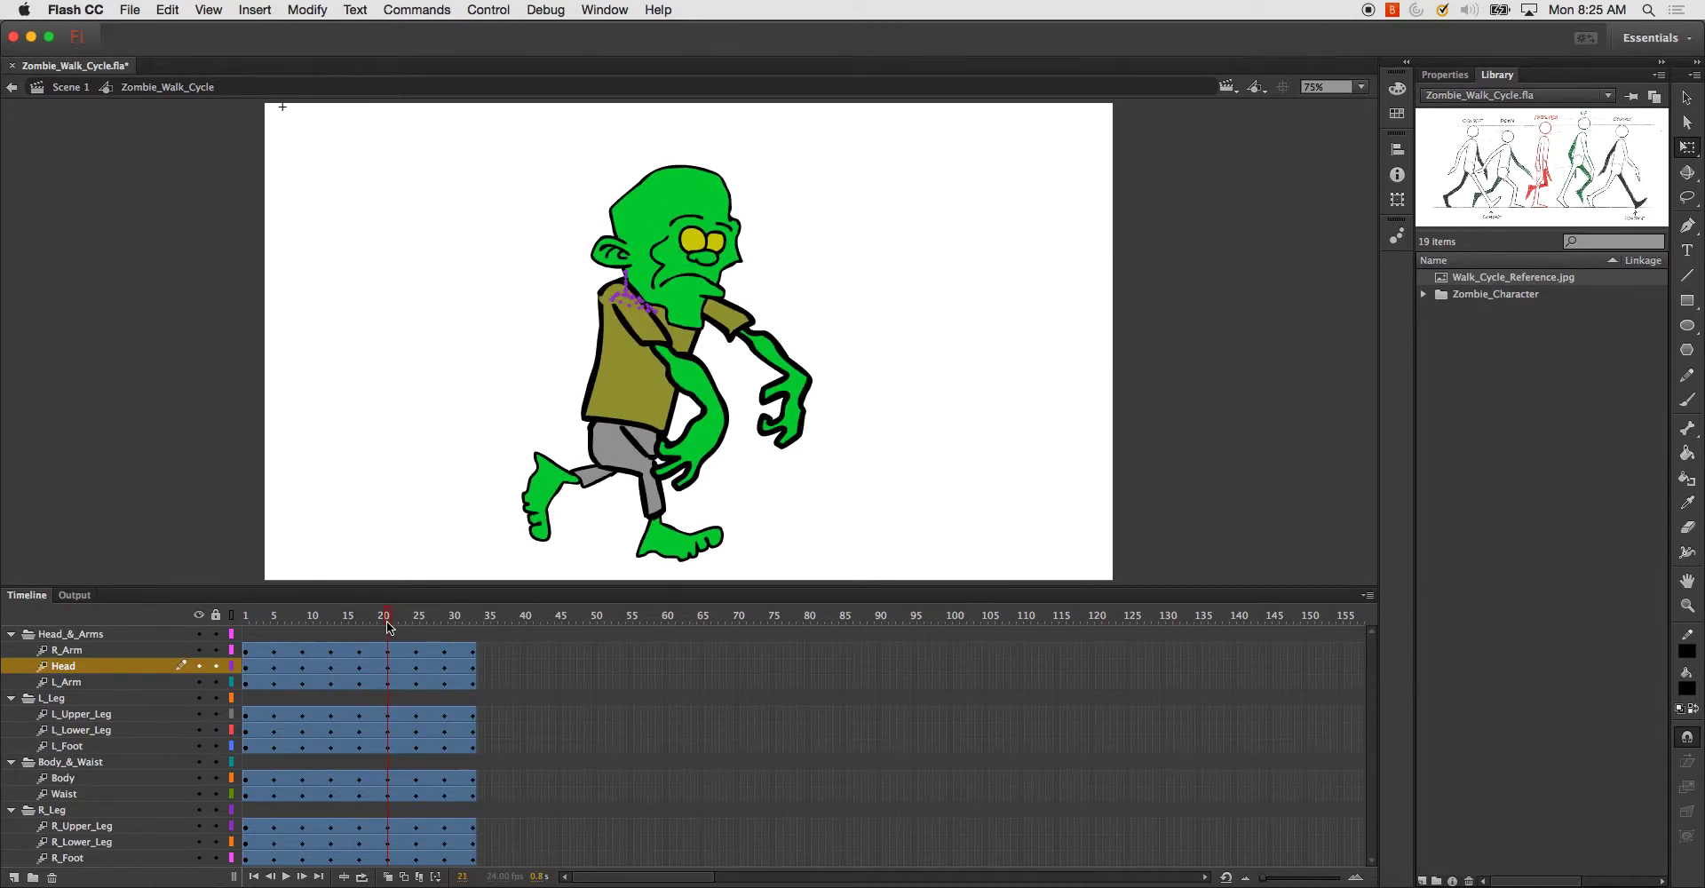
drag(778, 187, 802, 271)
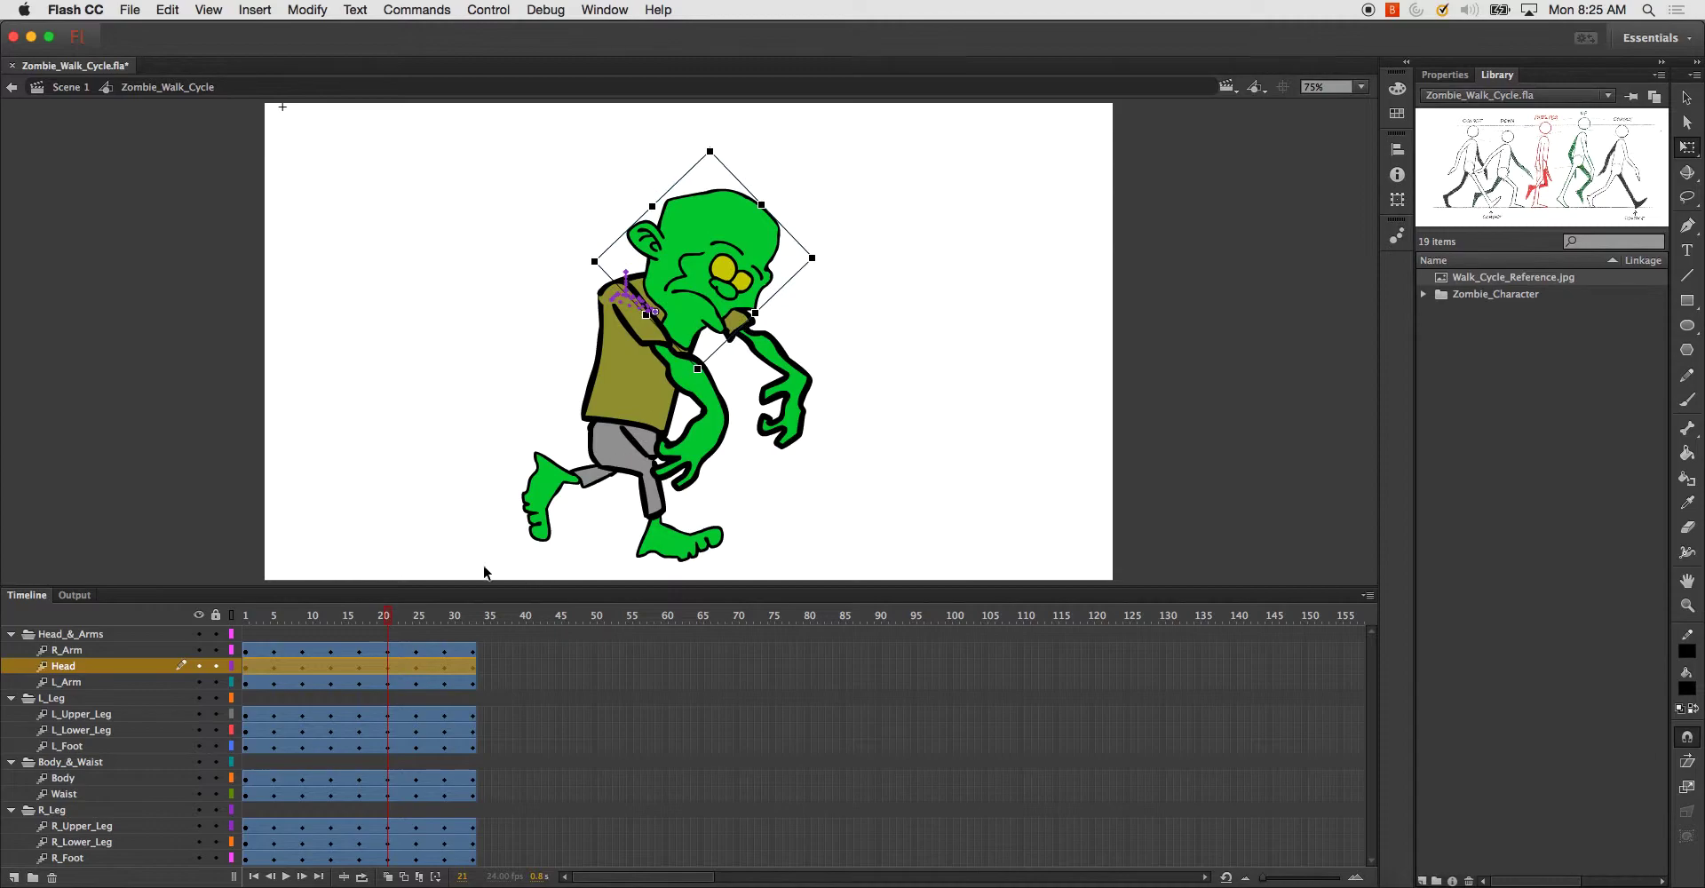
- At frame 25, rotate the head partly back toward upright
drag(393, 620, 418, 630)
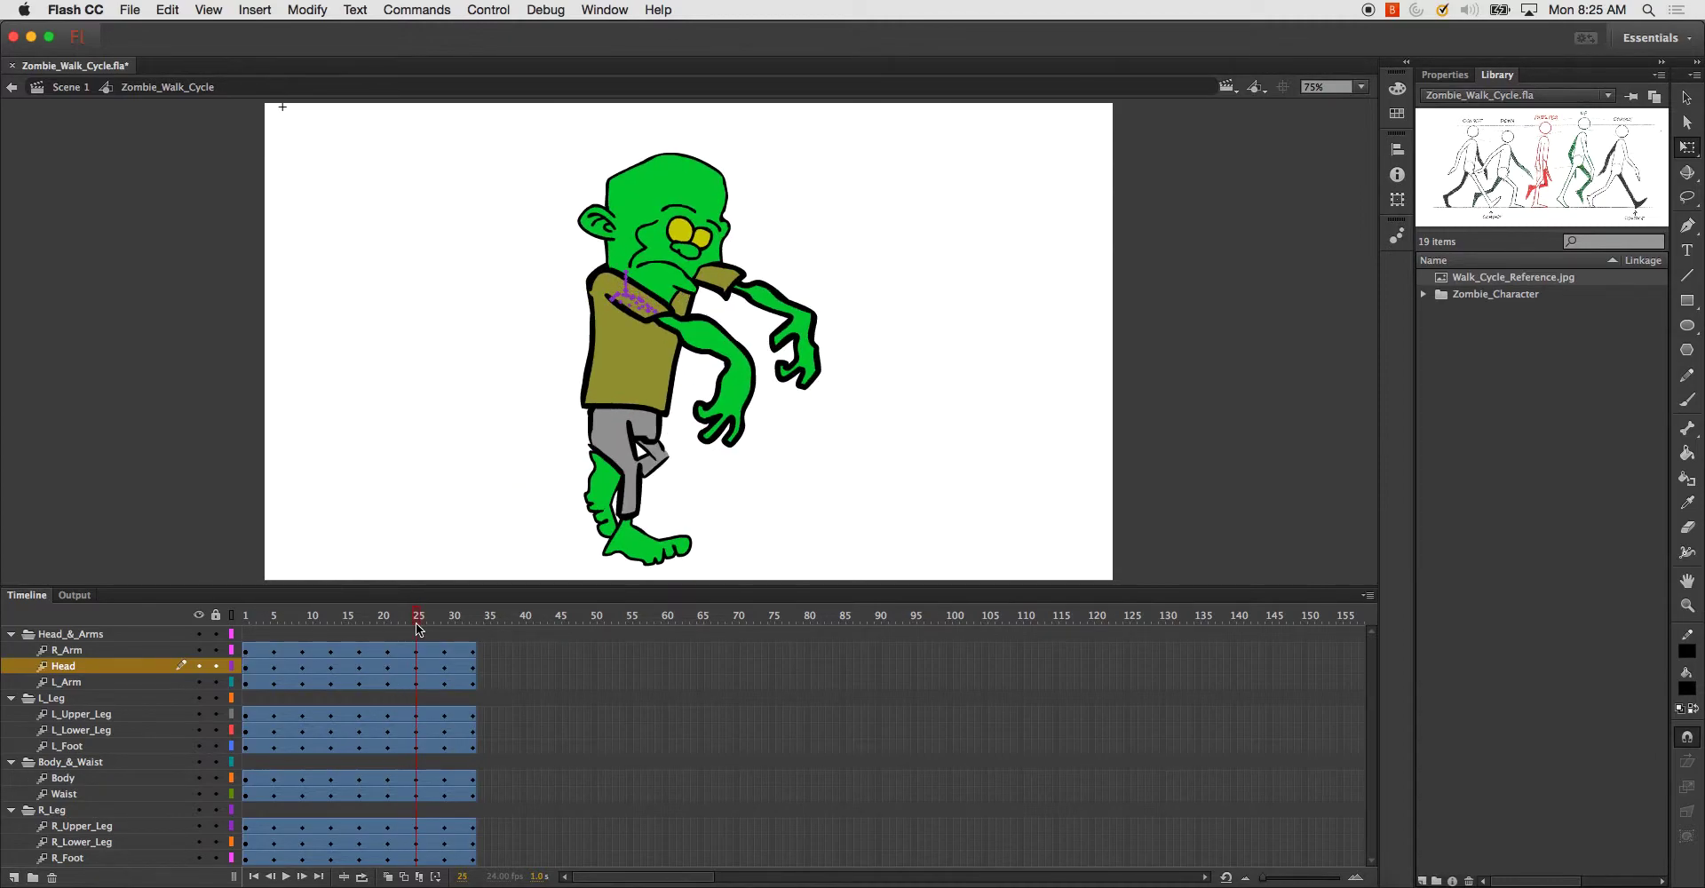
click(751, 237)
click(156, 666)
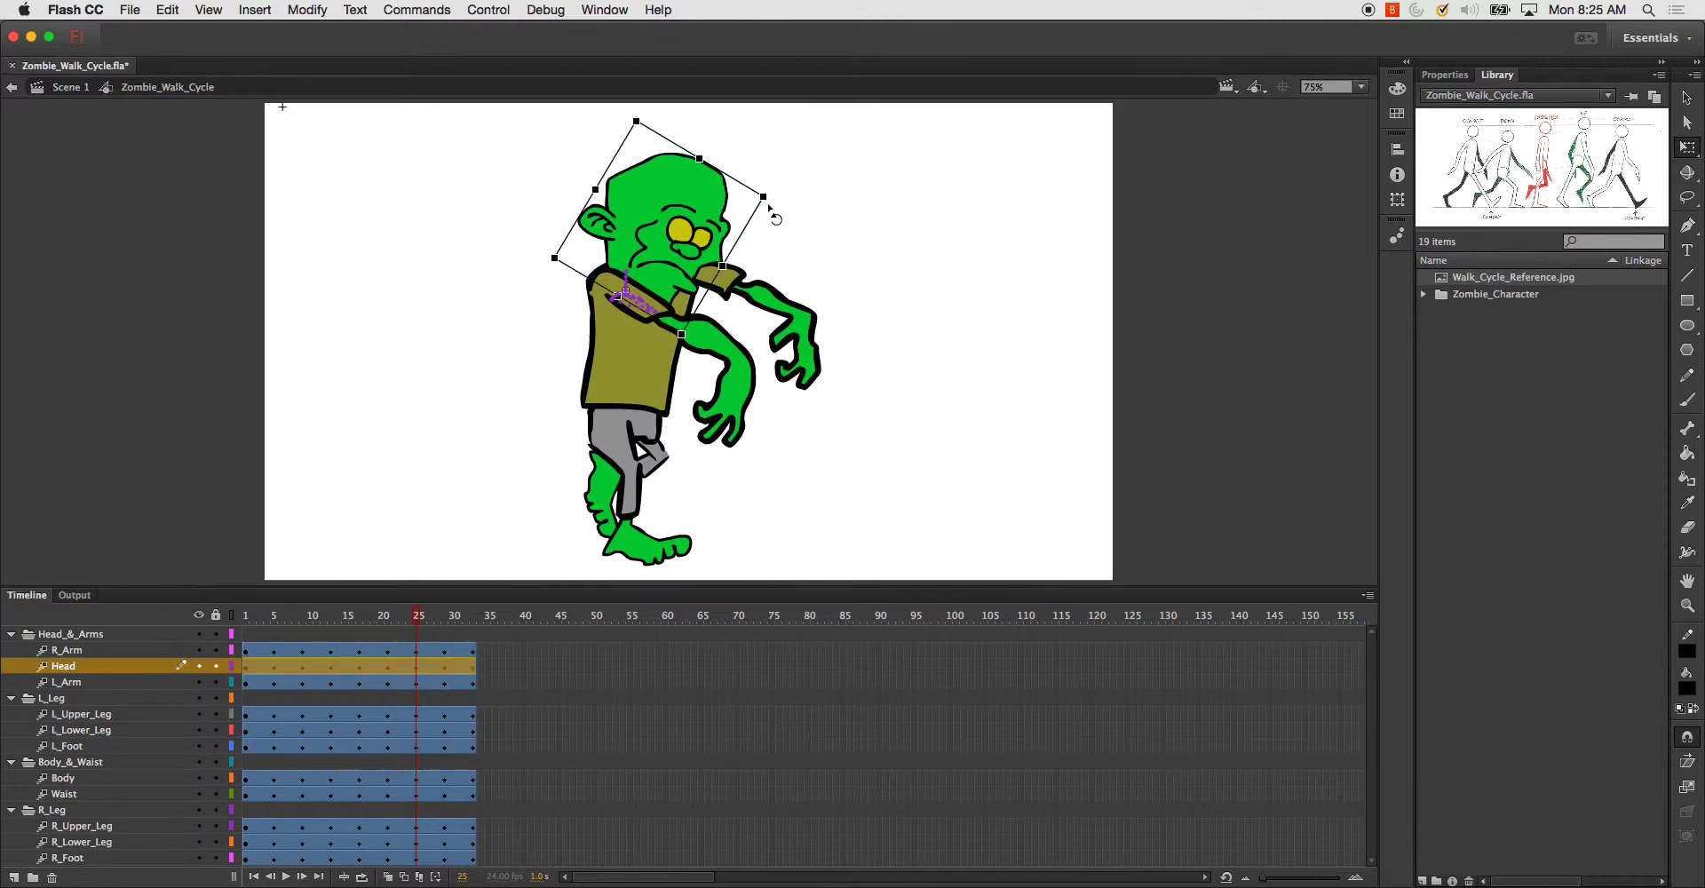
drag(783, 206, 771, 161)
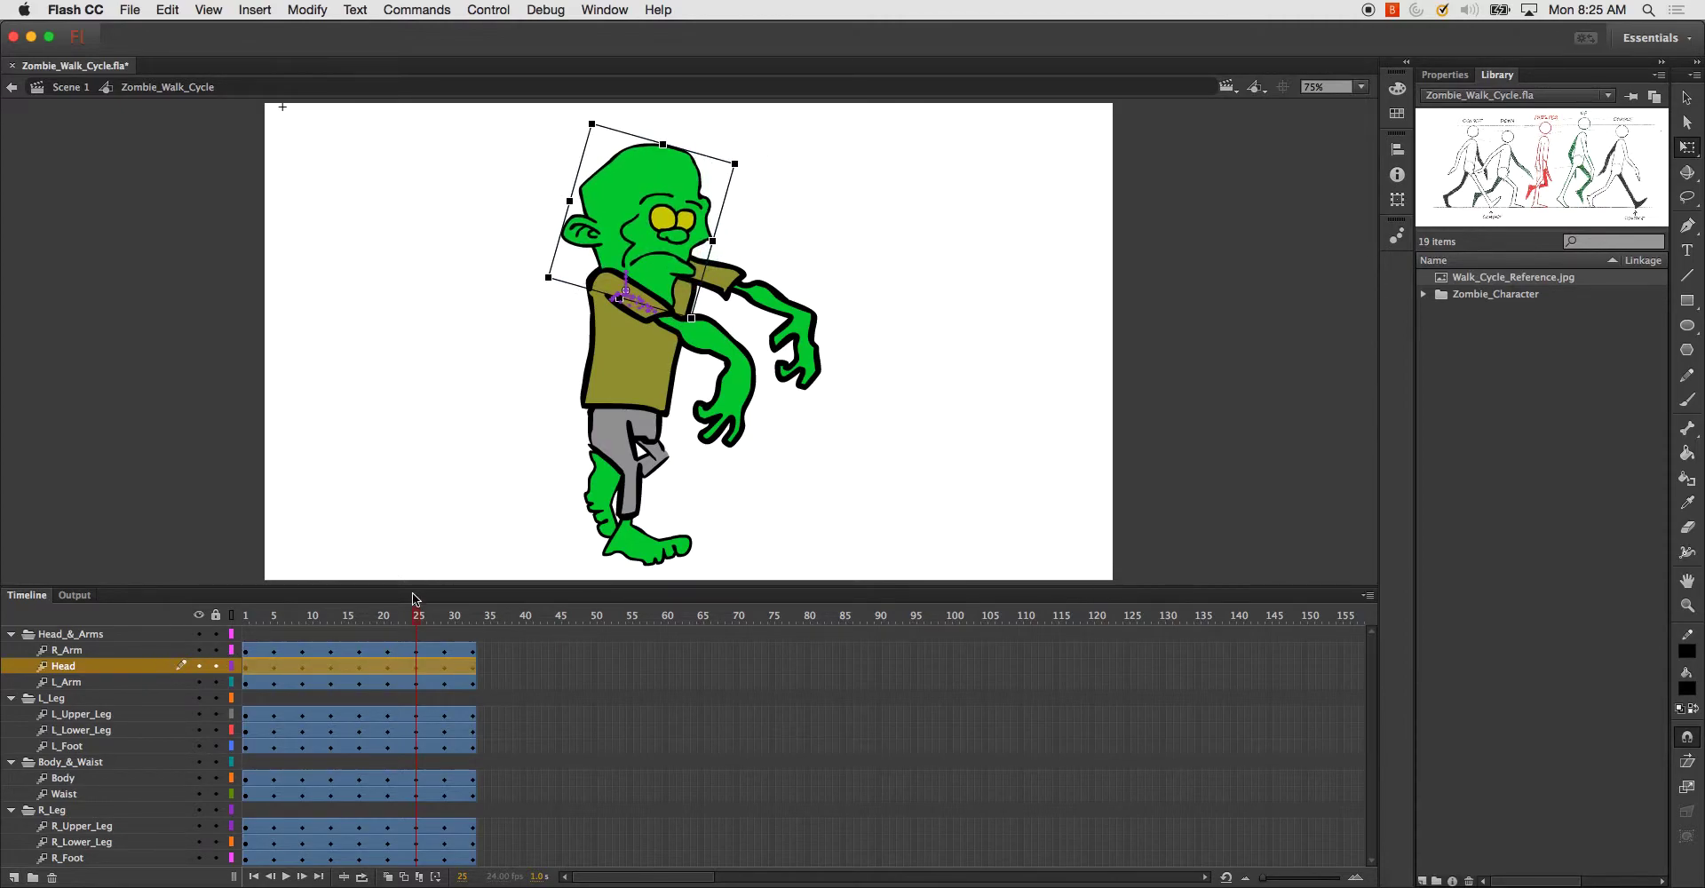
- Tilt the head backward at frame 29, check the last frame, and return to Scene 1
drag(417, 624, 445, 625)
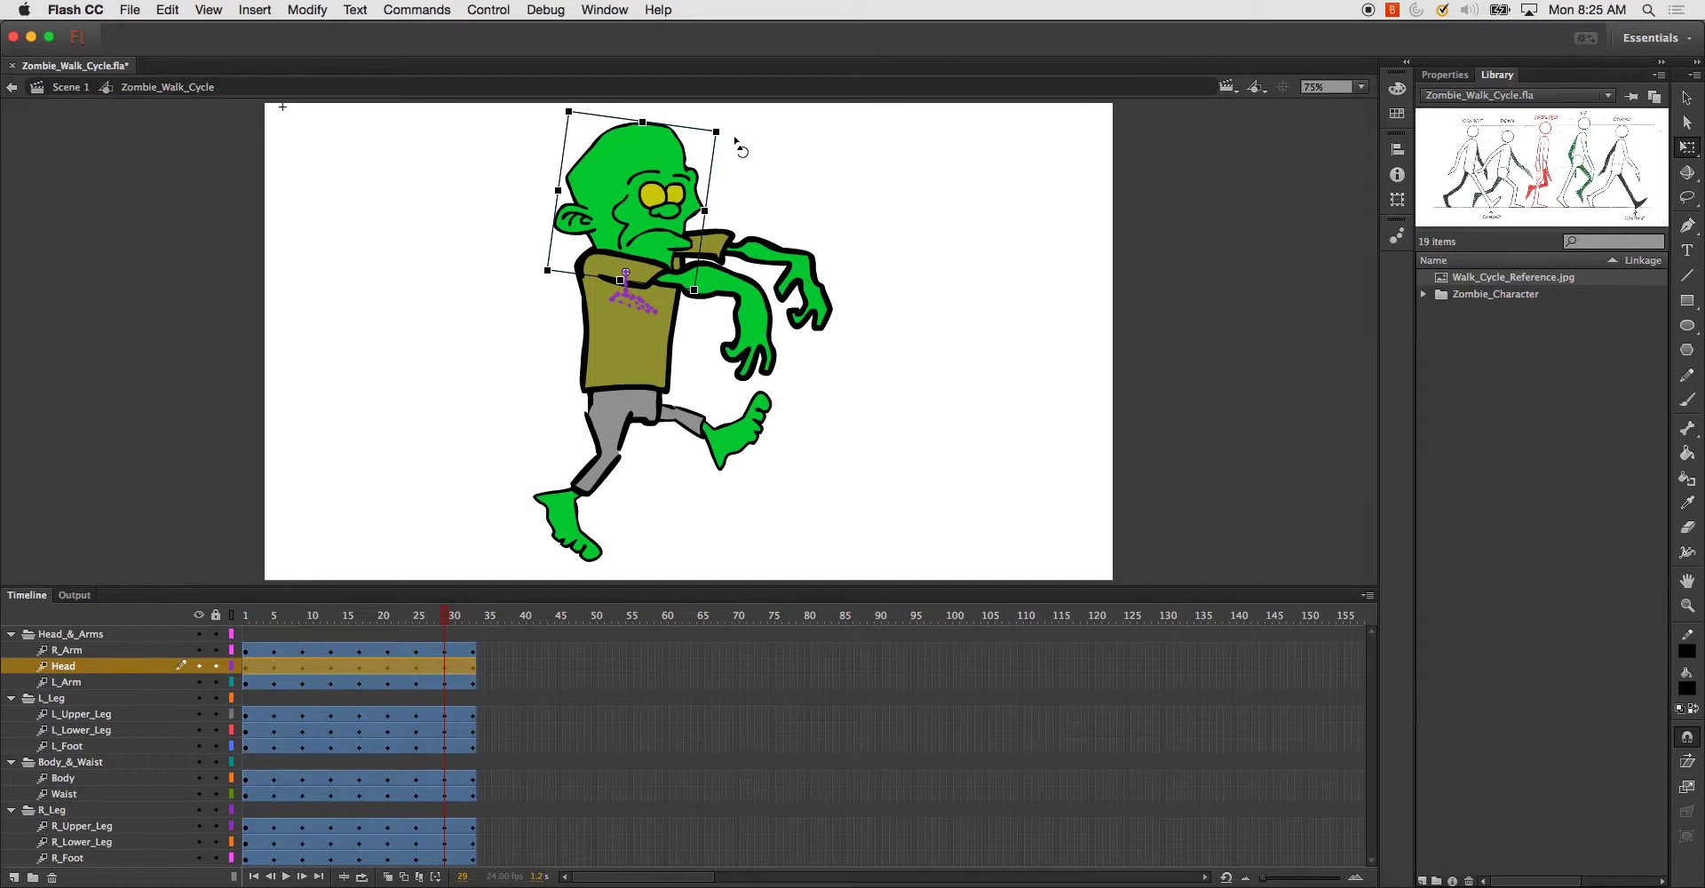
drag(734, 139, 666, 107)
drag(445, 624, 493, 624)
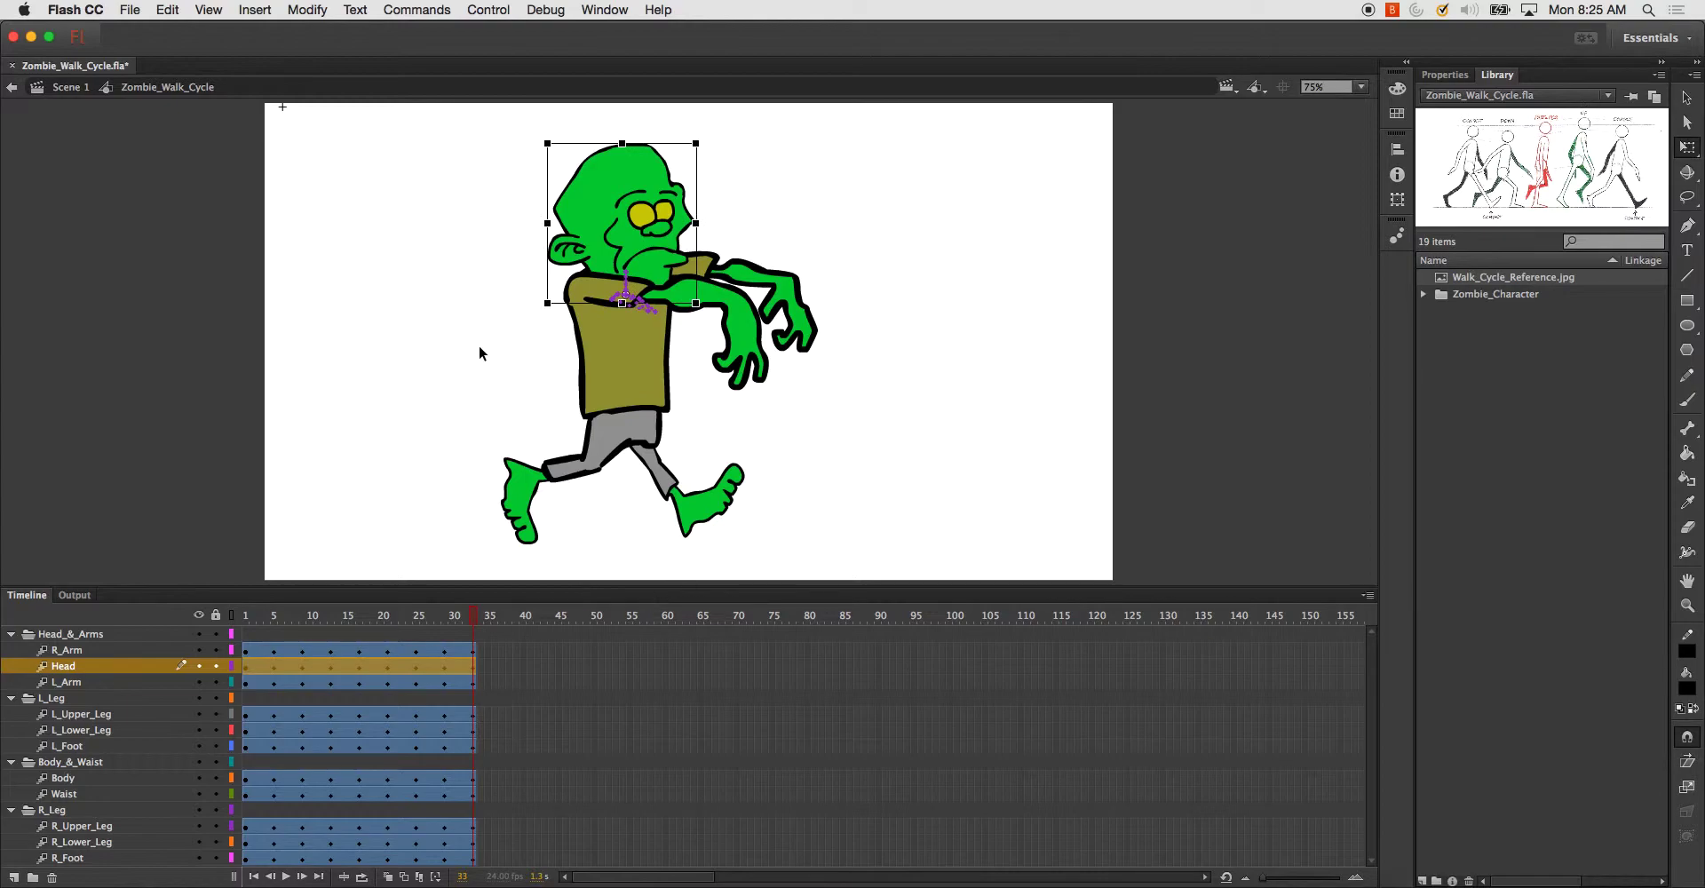
click(72, 87)
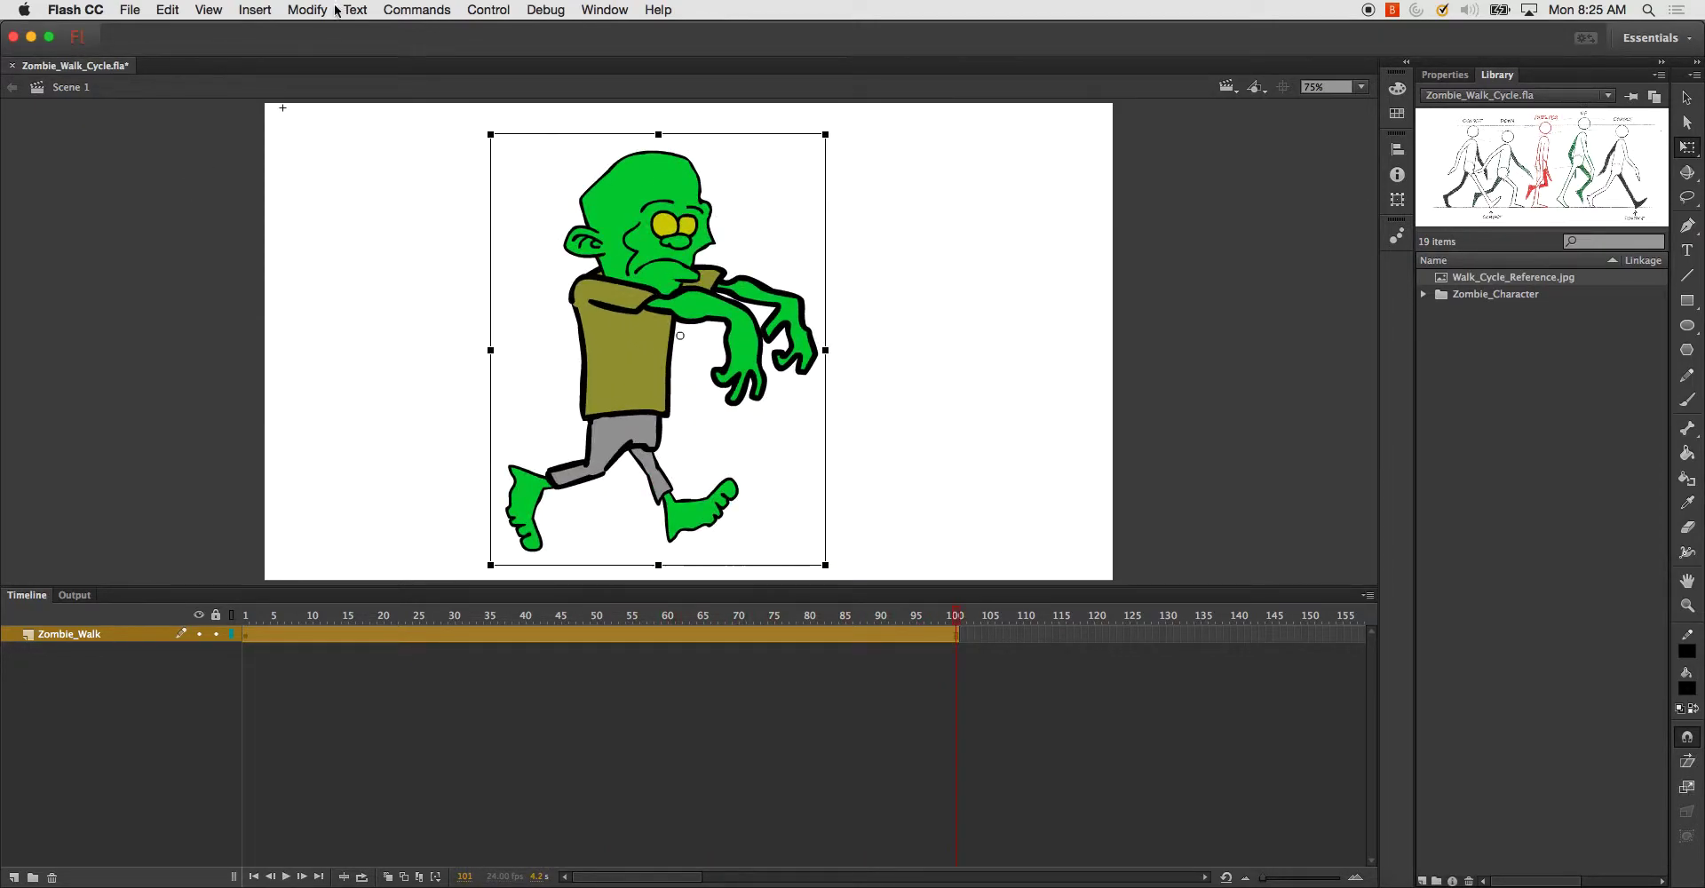
- Reopen the zombie walk cycle symbol and reduce the head's forward tilt at frame 5
double_click(627, 267)
mouse_move(254, 621)
mouse_down()
mouse_move(236, 617)
mouse_move(274, 624)
mouse_up()
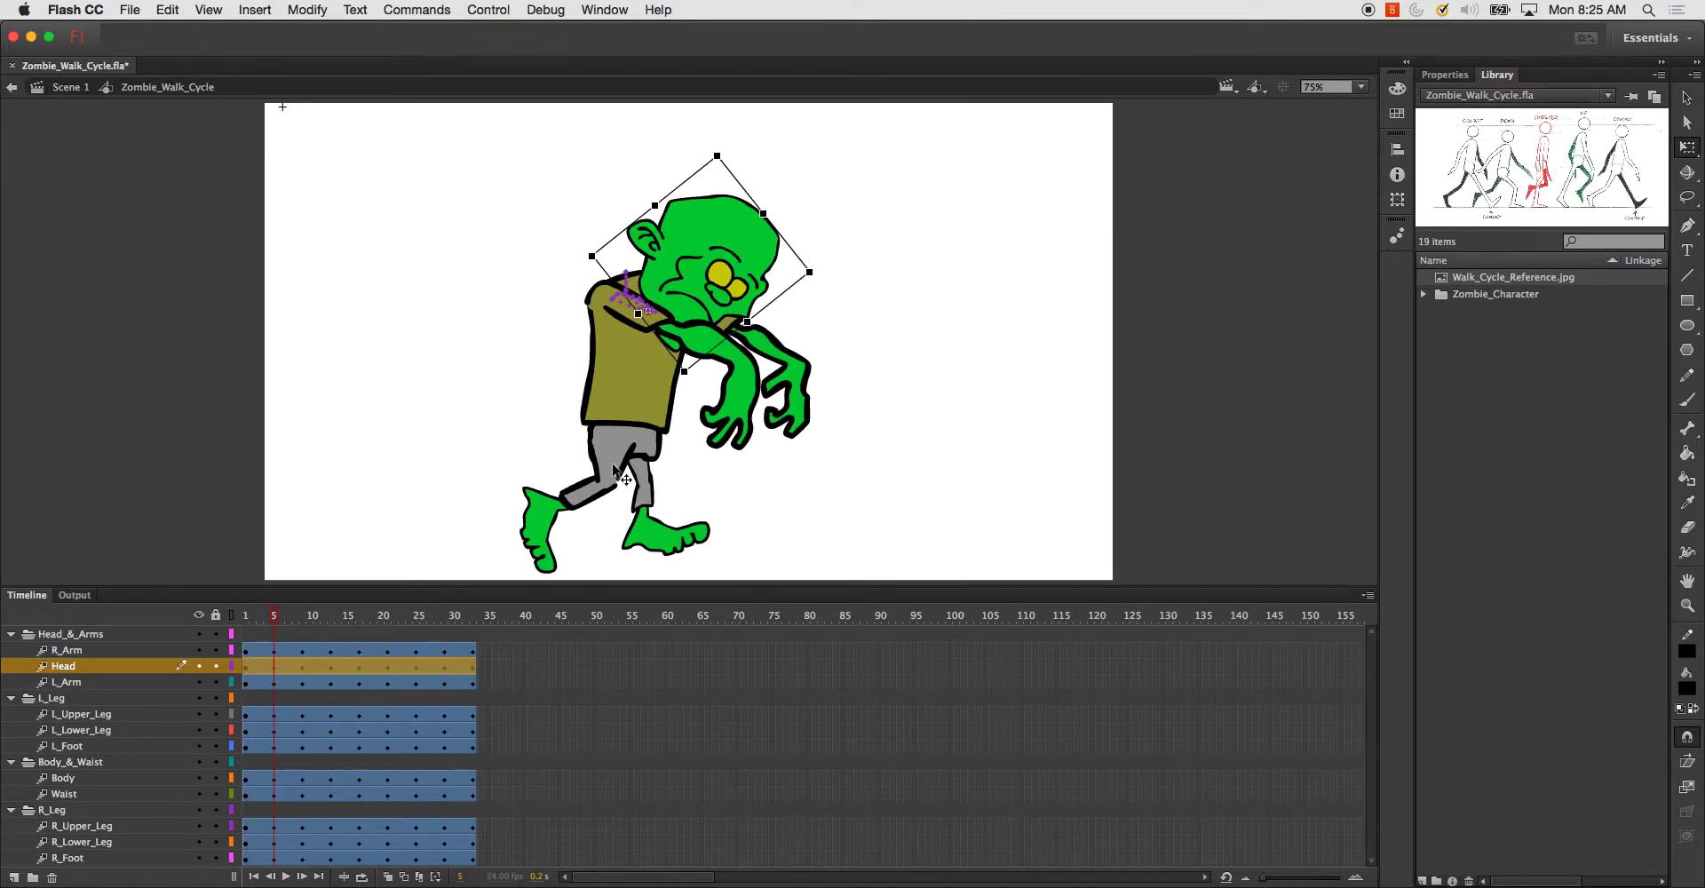
drag(823, 278, 796, 215)
- Reduce the head's backward tilt at frame 9 and its forward tilt at frame 13
drag(280, 626, 304, 627)
click(593, 197)
drag(648, 142, 687, 171)
drag(305, 625, 332, 647)
click(636, 222)
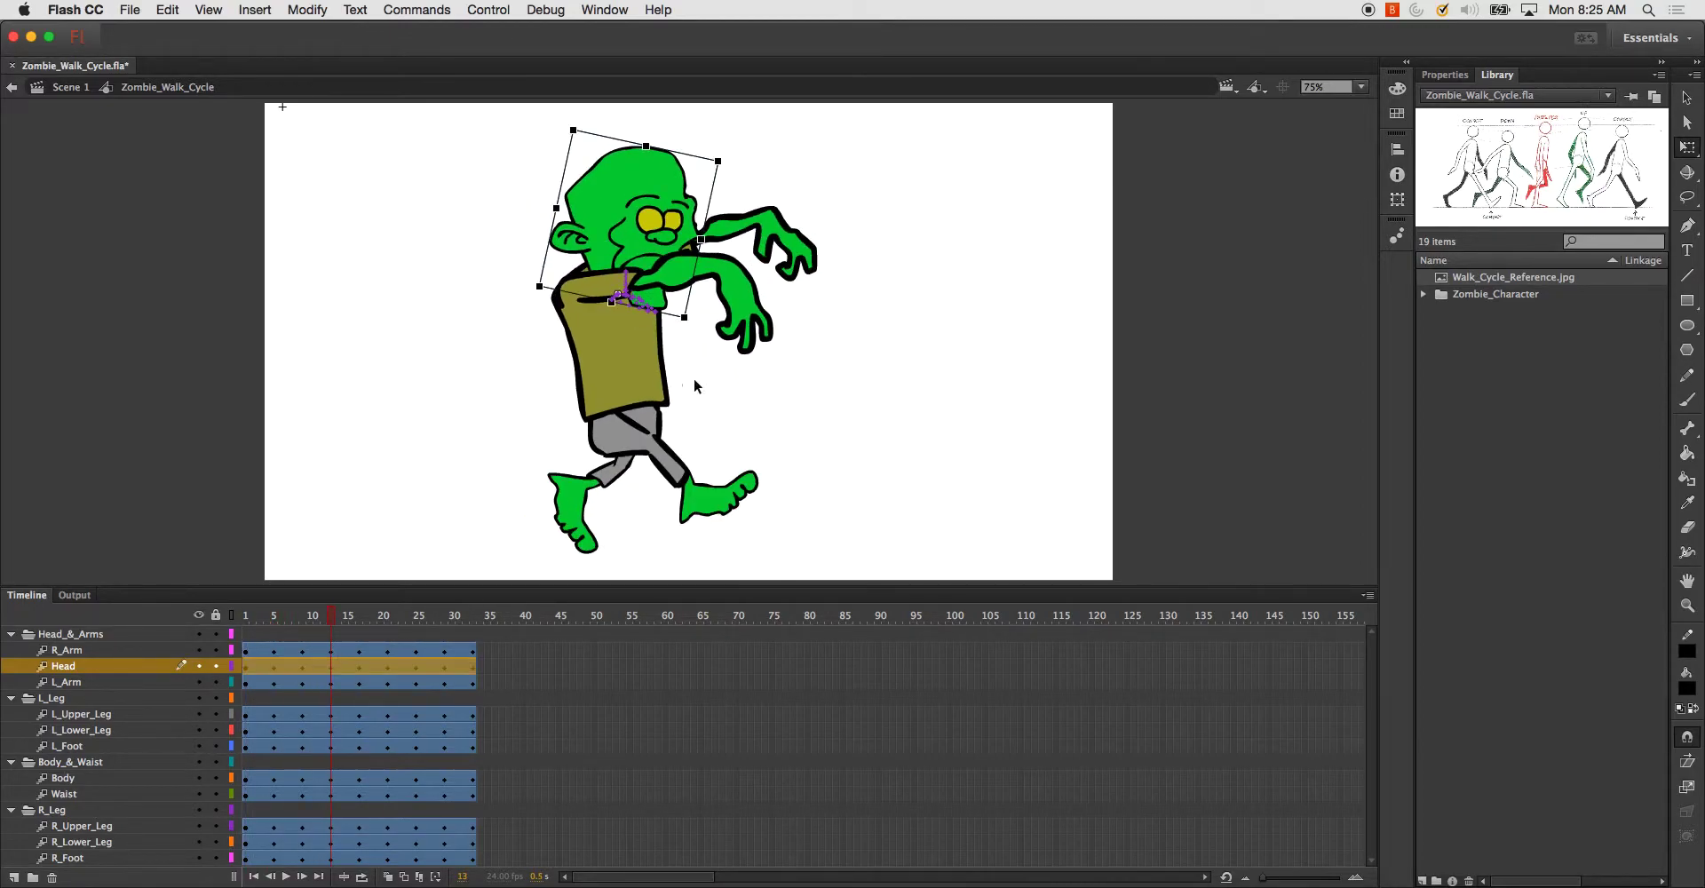
drag(734, 160, 710, 156)
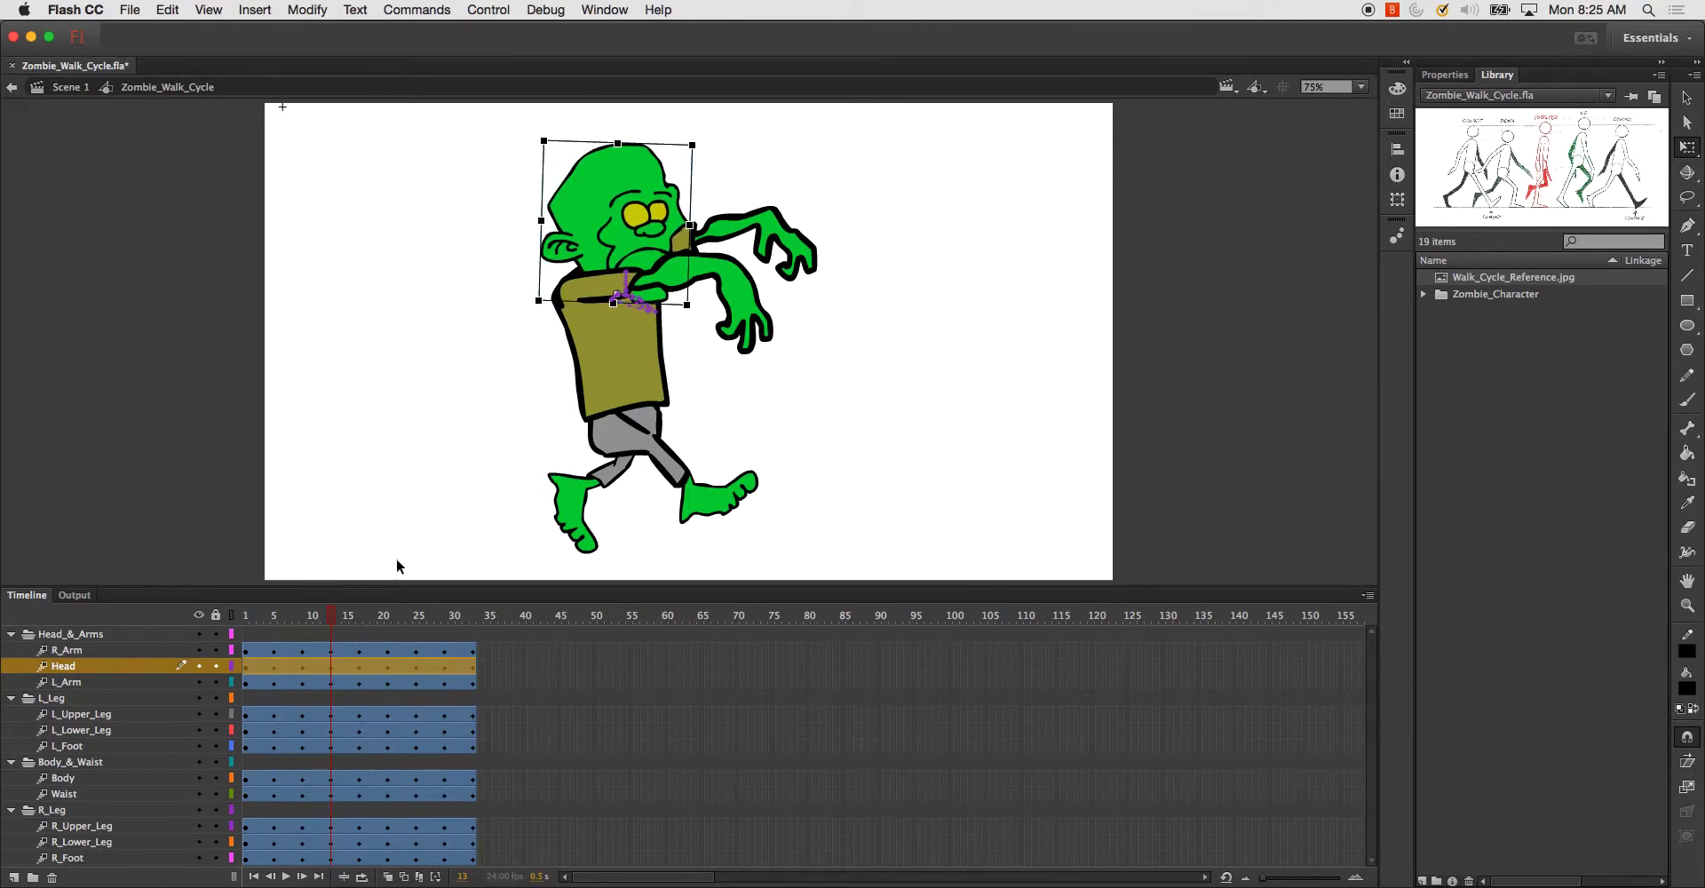
- Rotate the head slightly forward at frame 17 and reduce its strong forward tilt at frame 21
drag(334, 624, 361, 623)
click(644, 253)
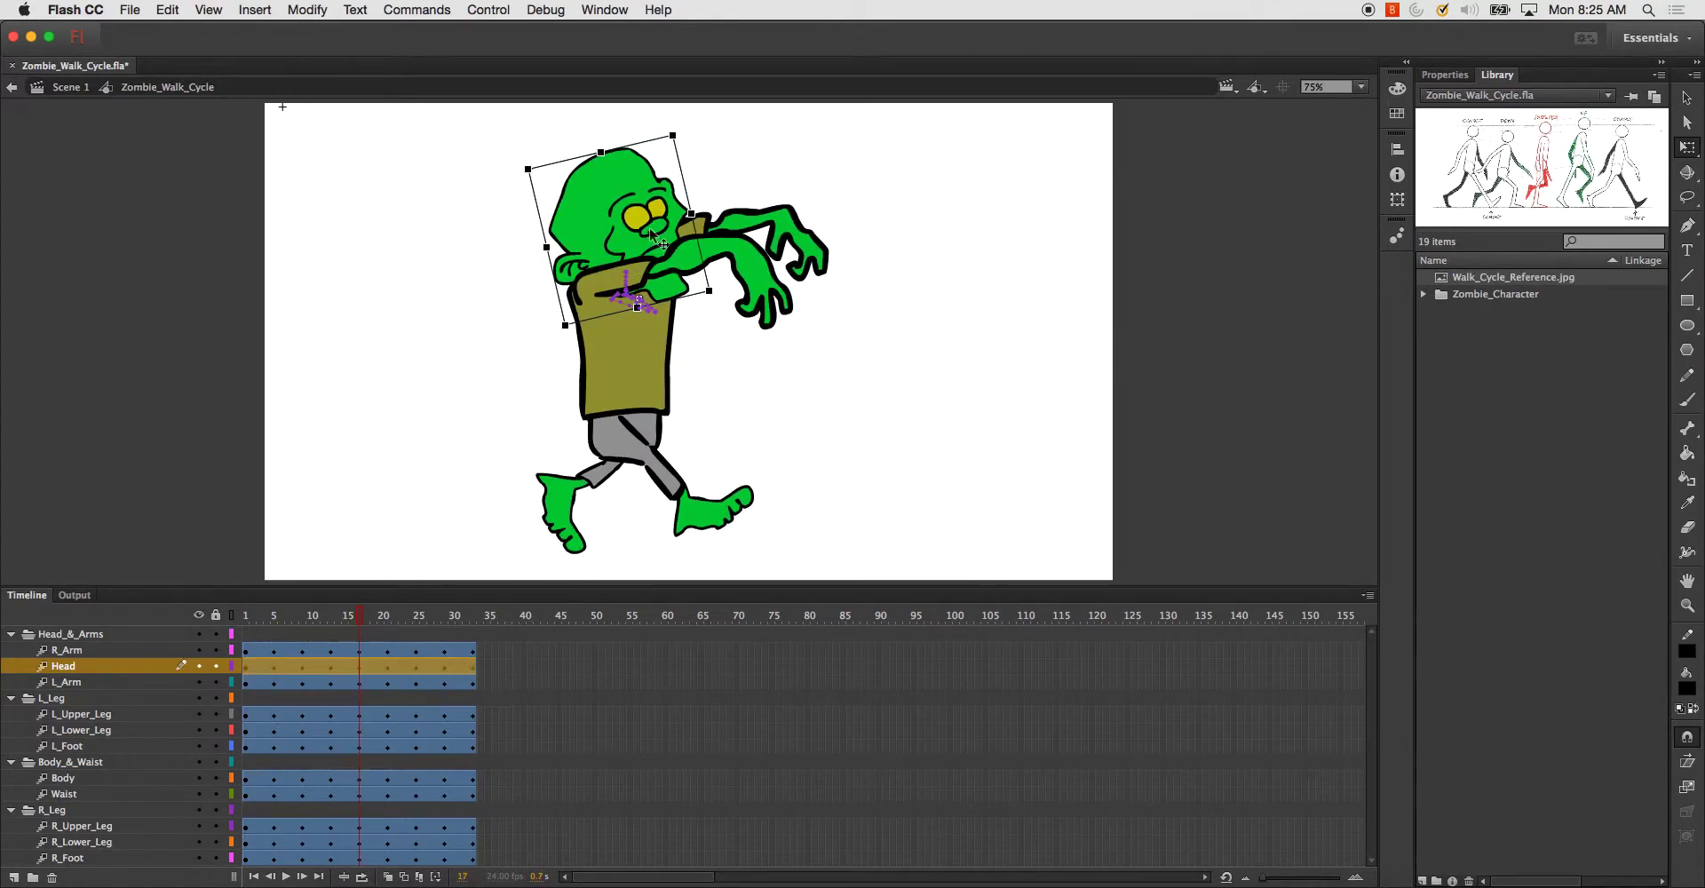
drag(690, 151, 721, 197)
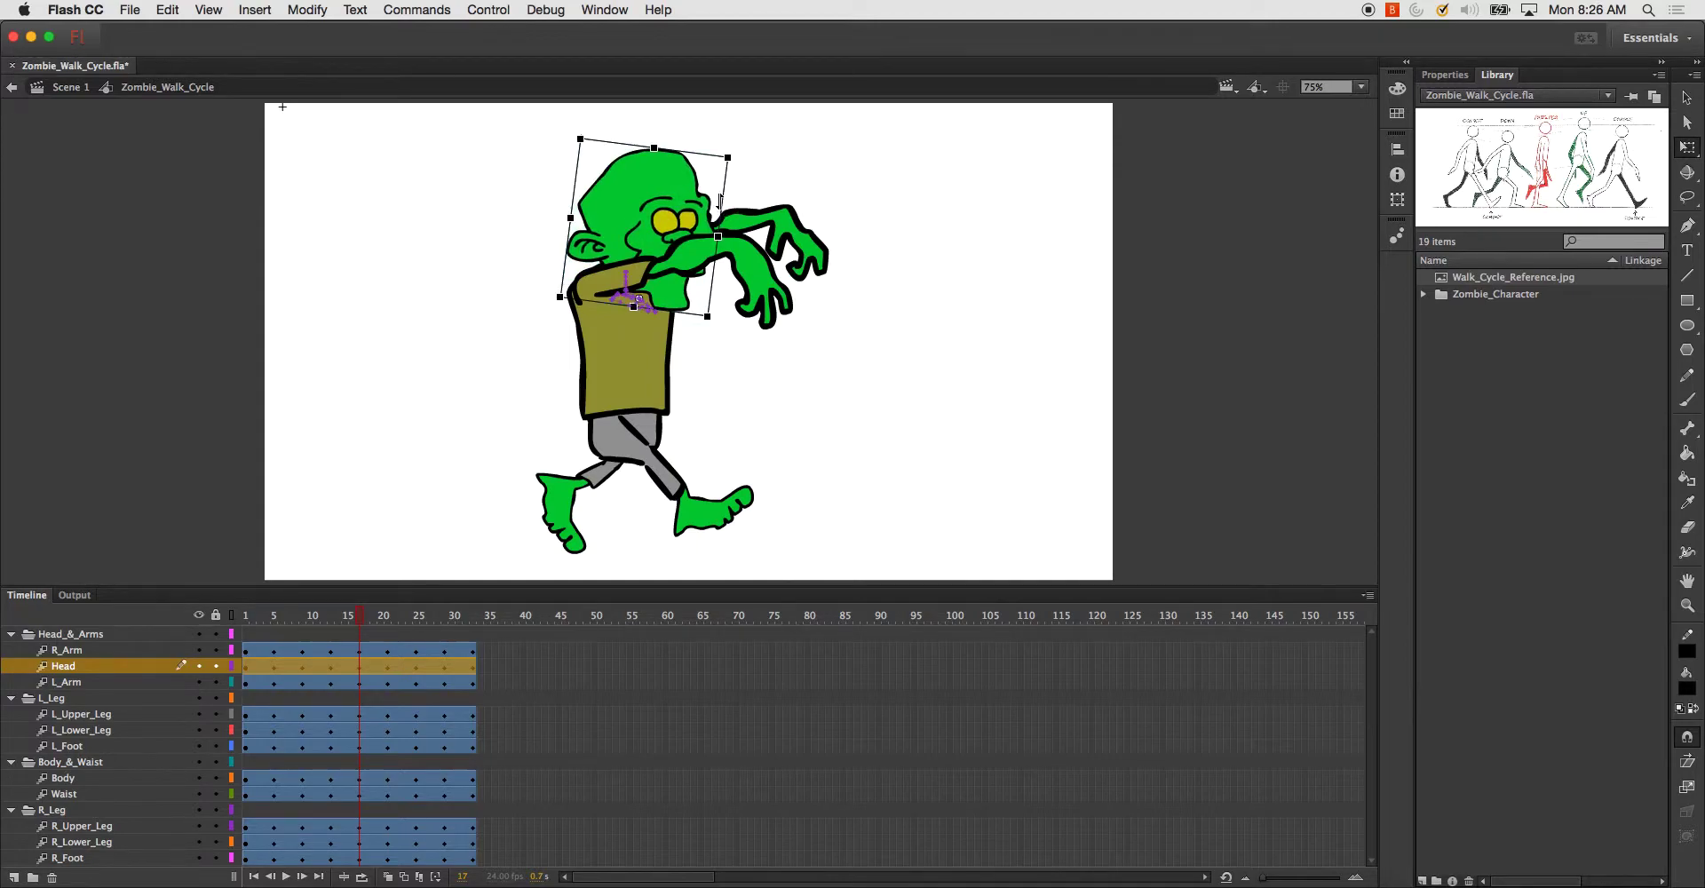
drag(360, 618, 388, 623)
drag(828, 257, 780, 180)
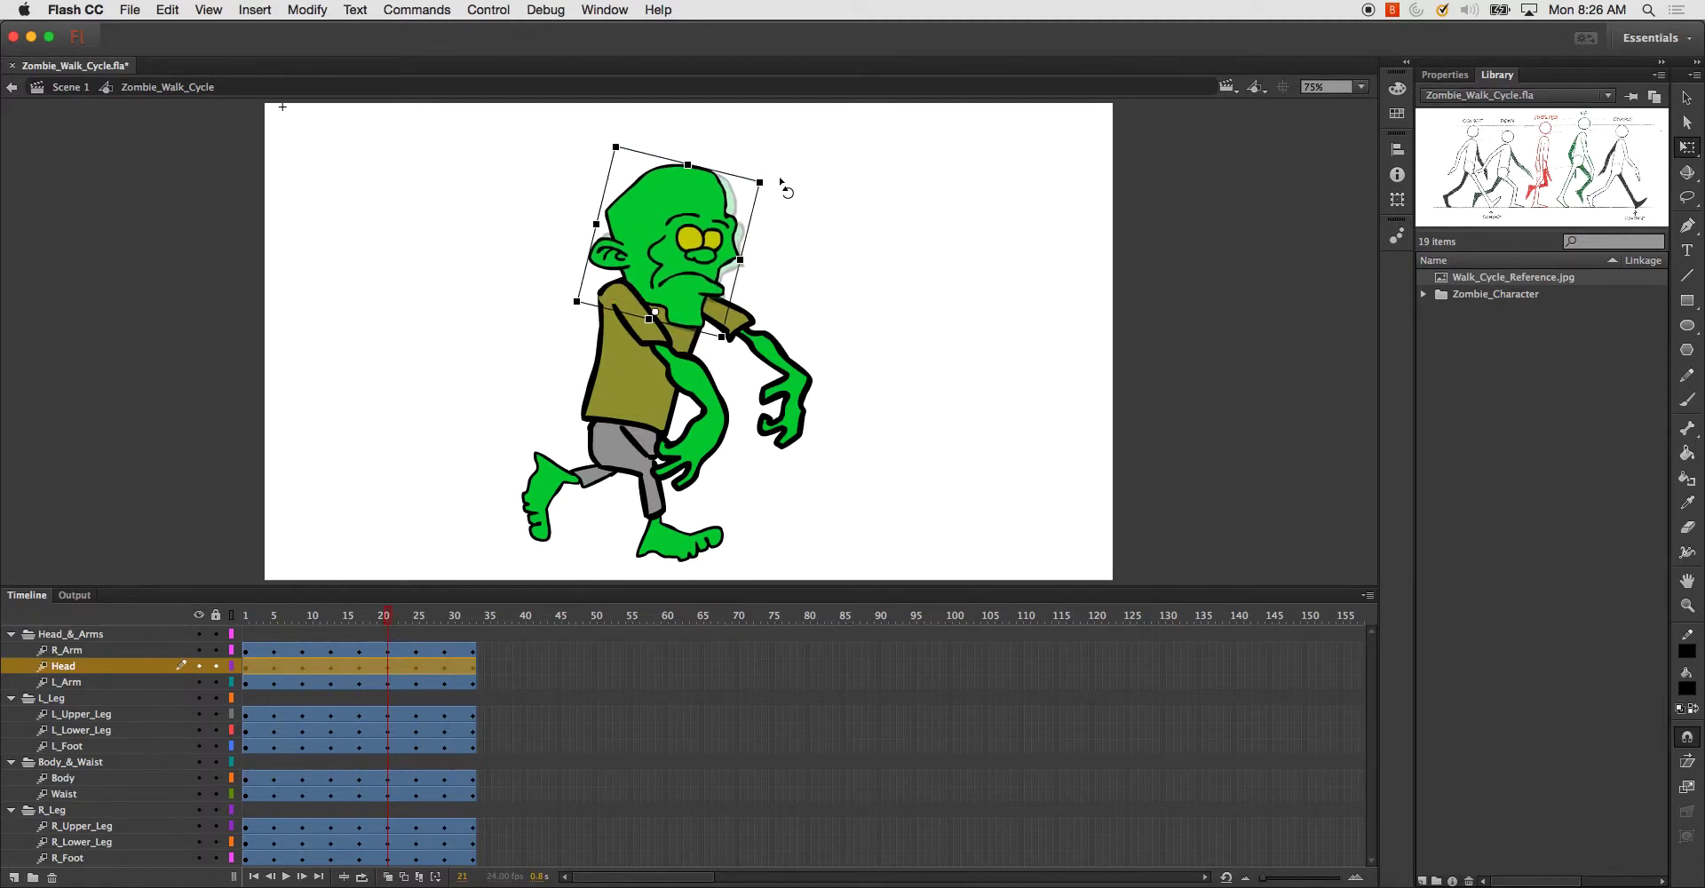
- At frame 25, rotate the head slightly backward and nudge it forward and up over the neck
drag(389, 620, 417, 633)
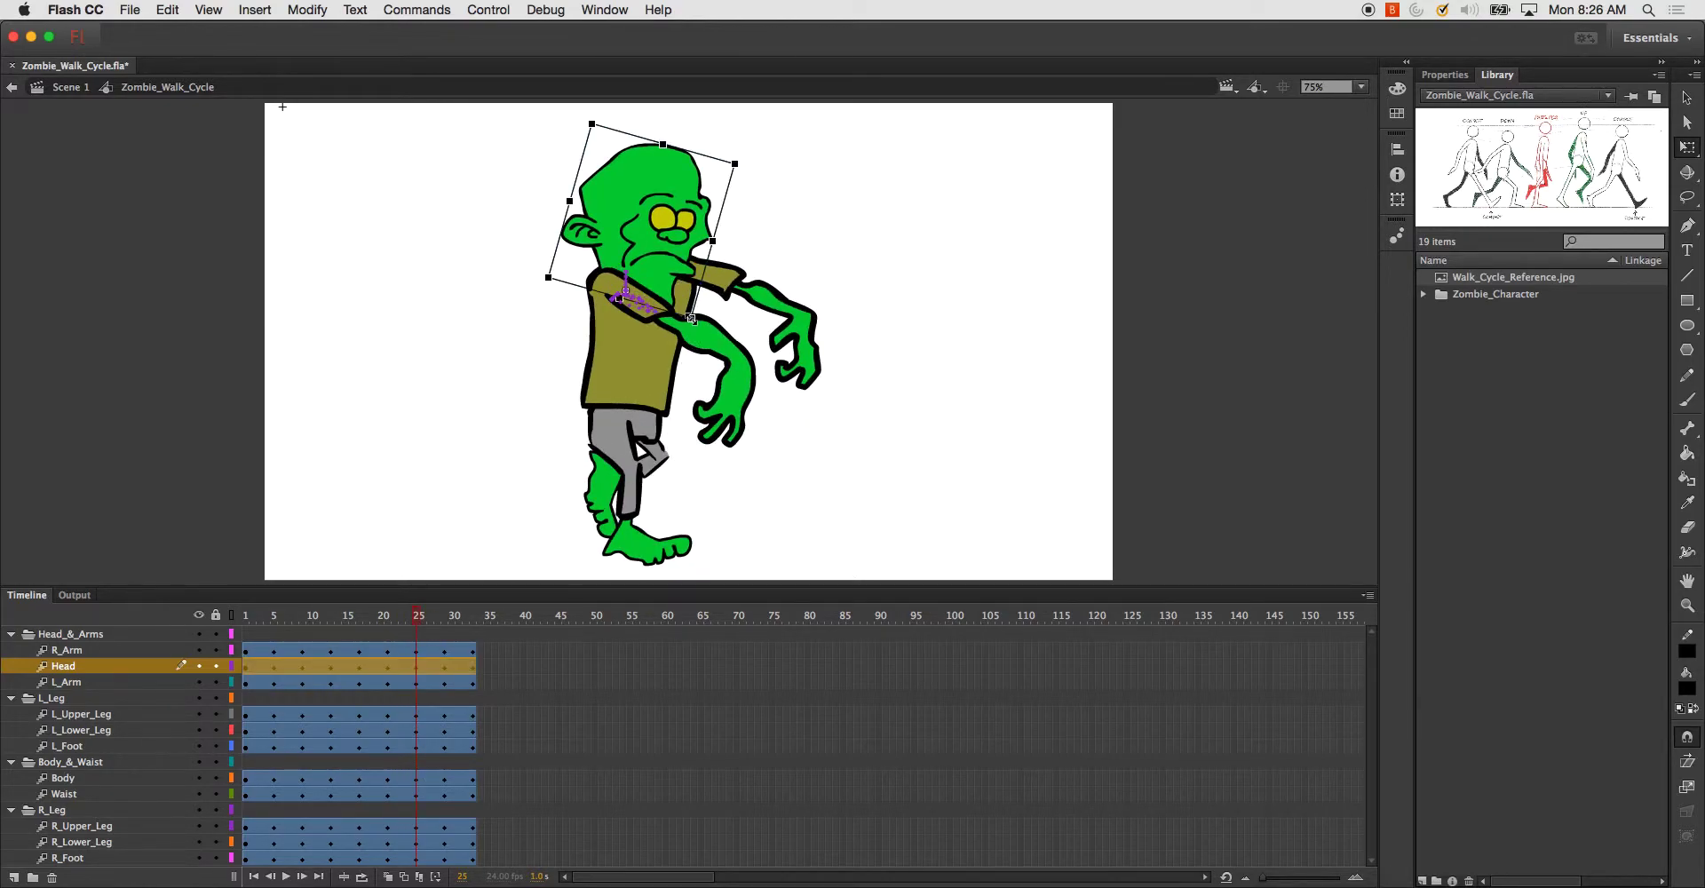
drag(749, 166, 734, 135)
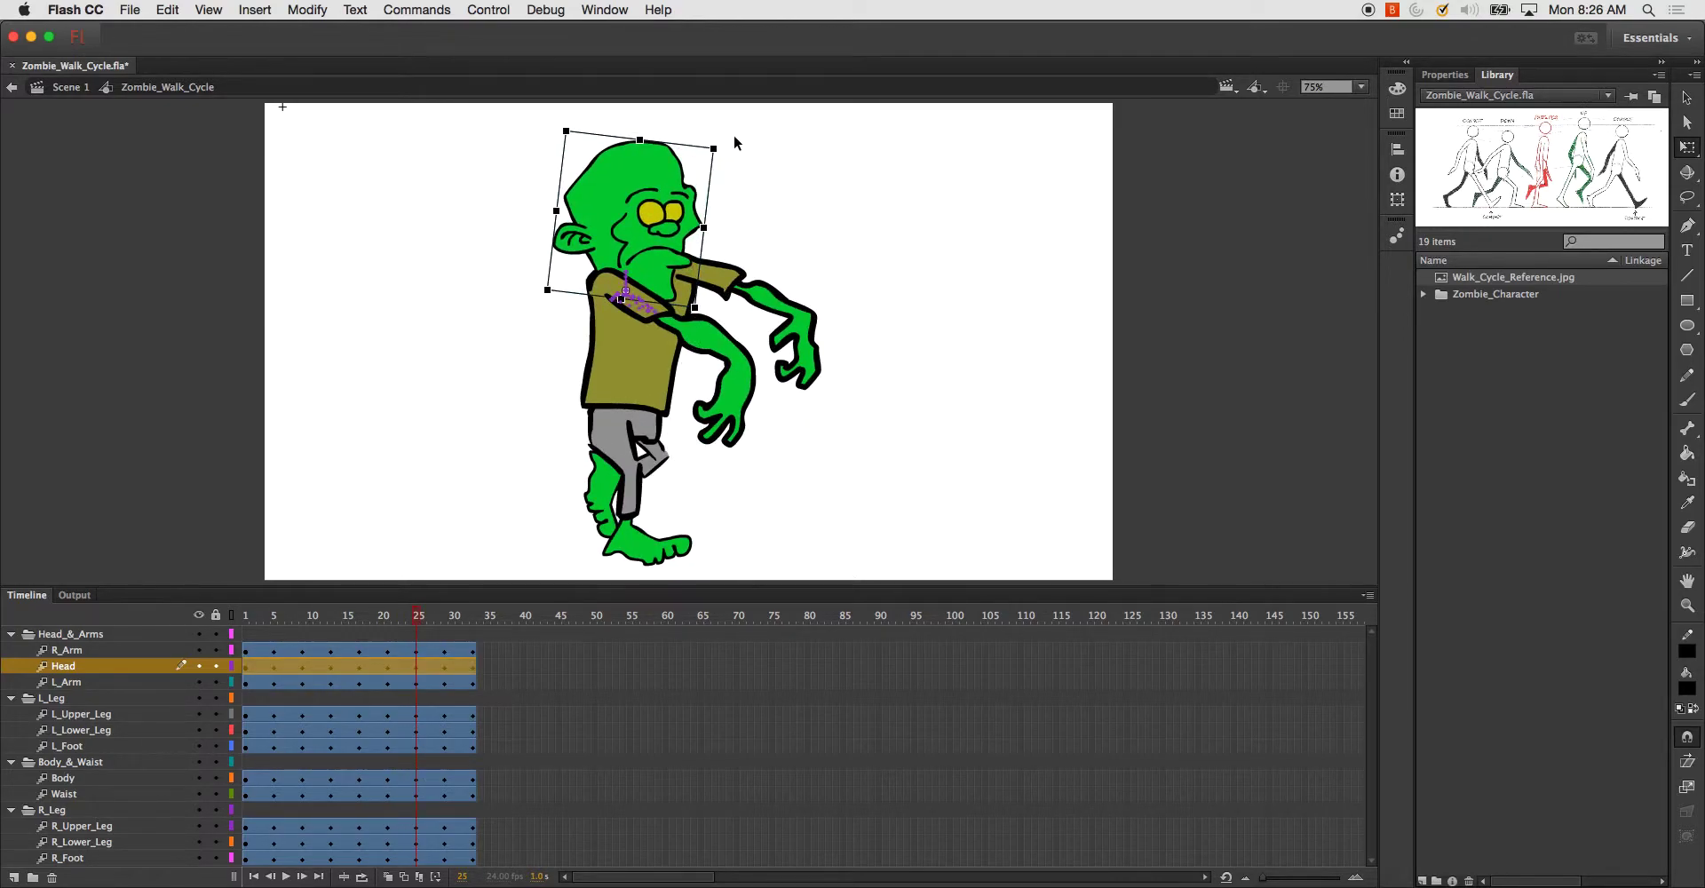
key(Right)
key(Right)
key(Right)
key(Up)
key(Up)
key(Up)
key(Up)
key(Right)
key(Right)
key(Right)
key(Up)
key(Up)
key(Up)
key(Right)
key(Right)
key(Right)
key(Up)
key(Up)
key(Down)
key(Down)
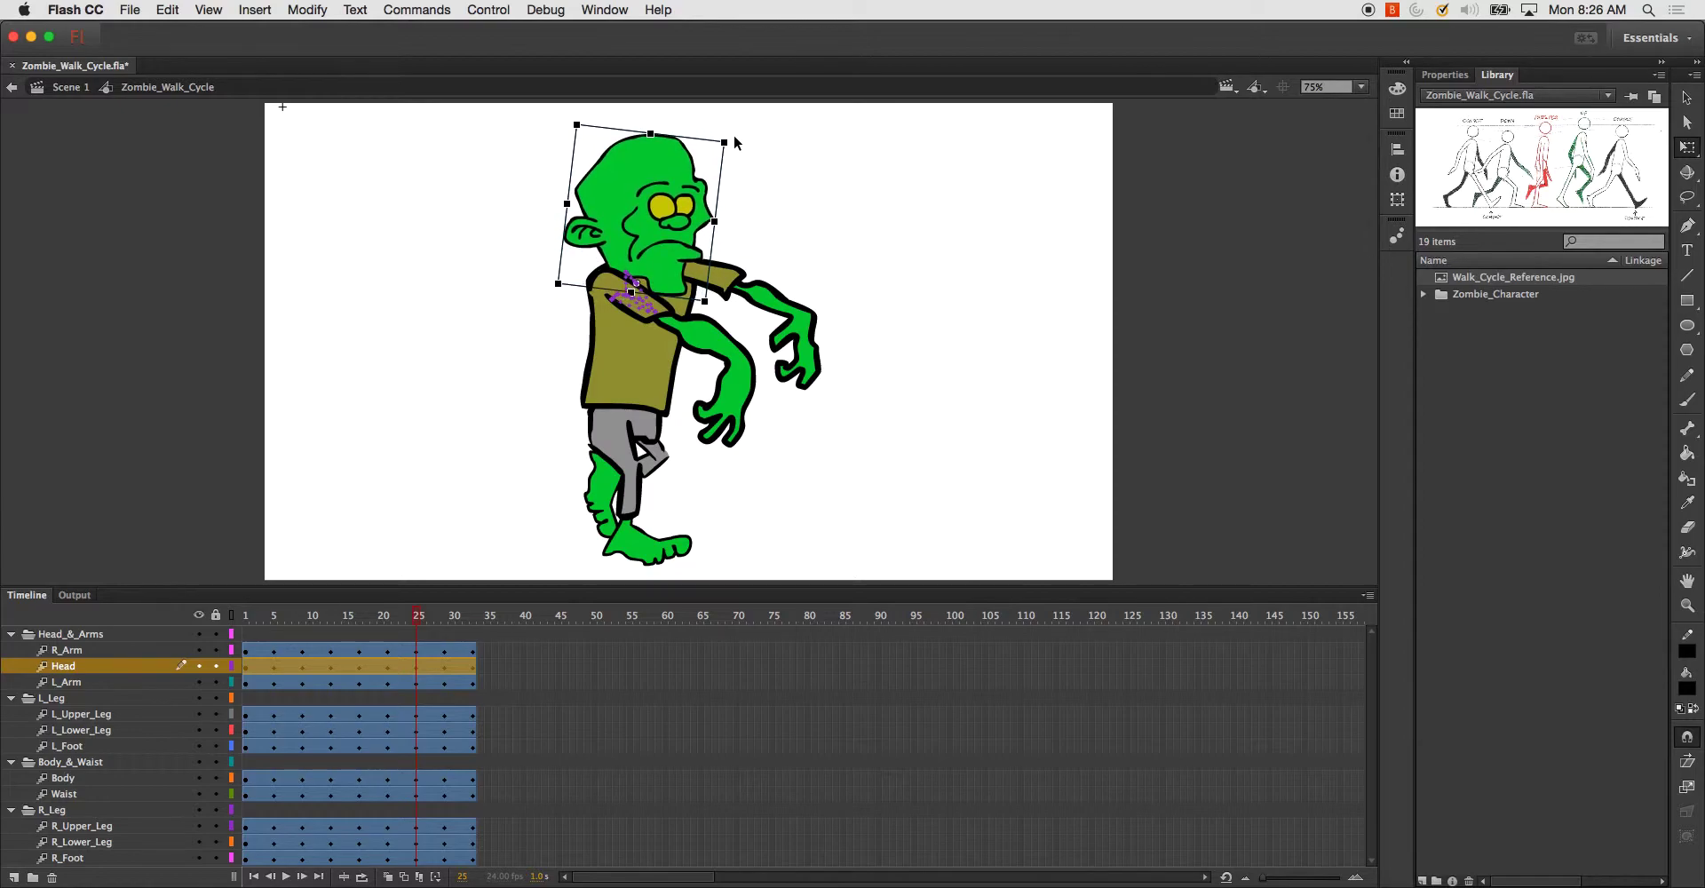
- At frame 29, reduce the head's backward tilt
drag(426, 611, 445, 655)
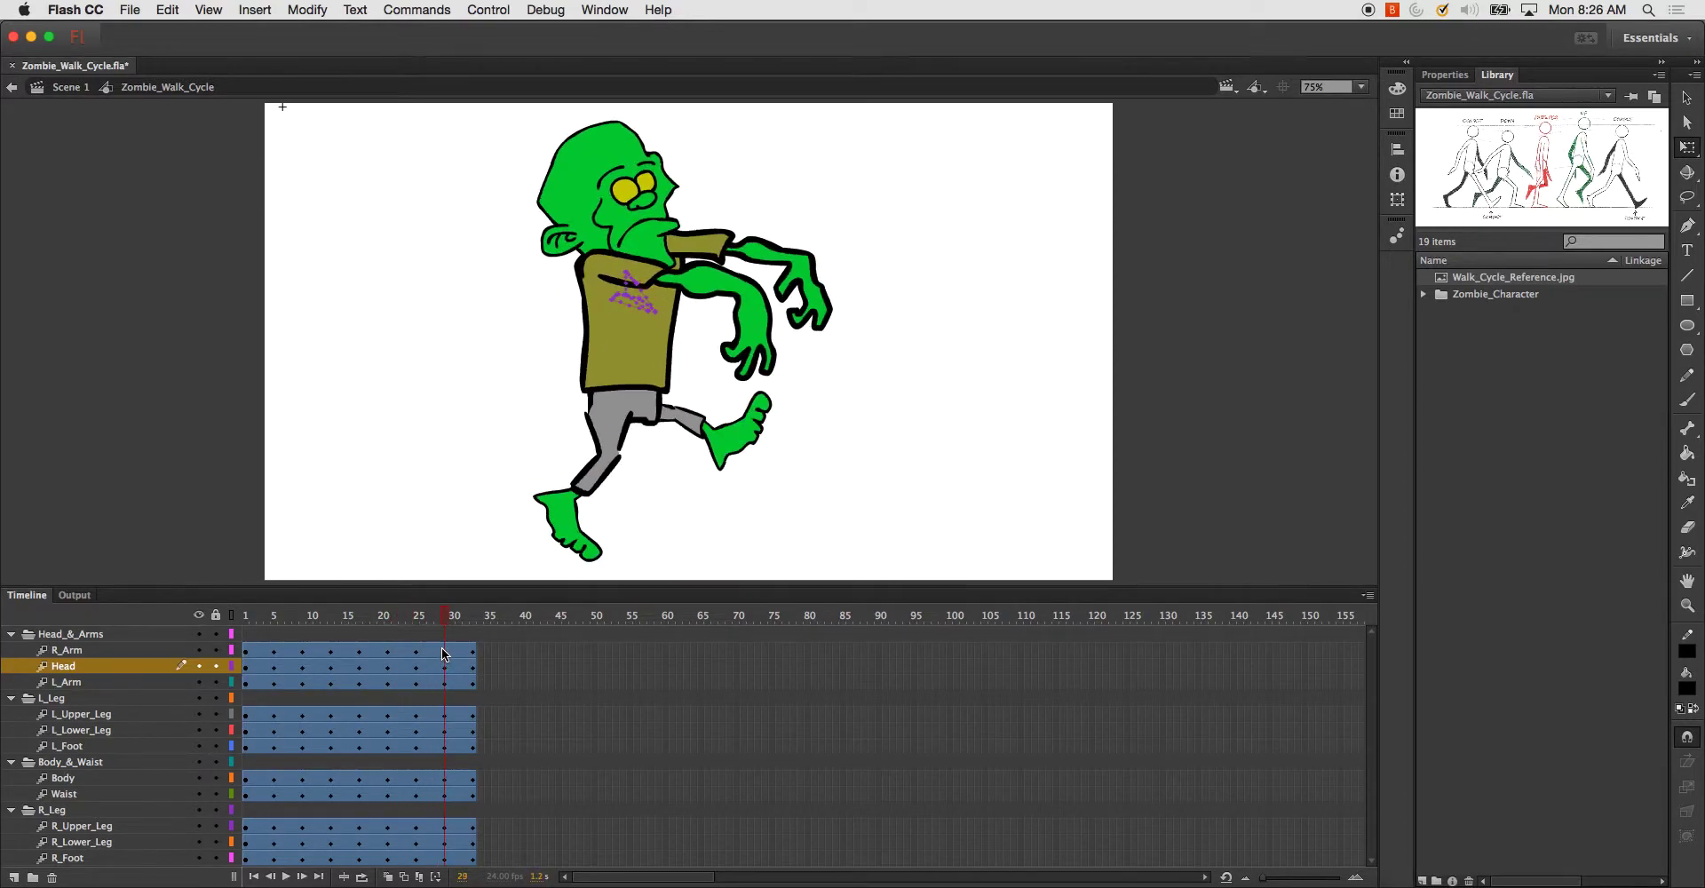
click(622, 160)
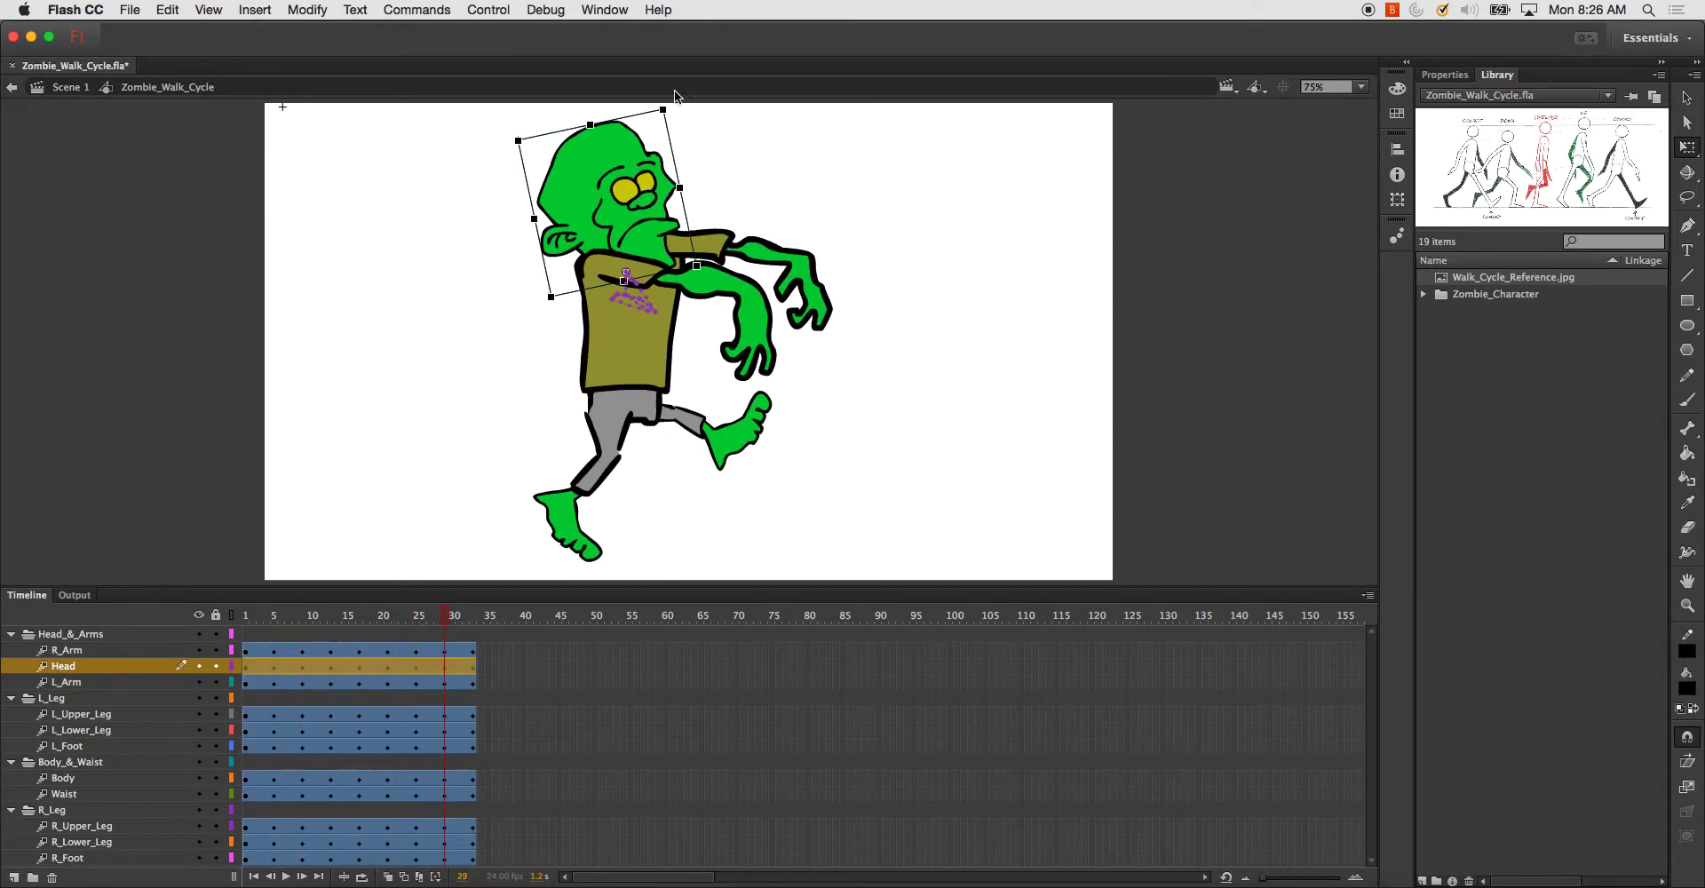
mouse_move(672, 106)
mouse_down()
mouse_move(699, 129)
mouse_move(691, 119)
mouse_up()
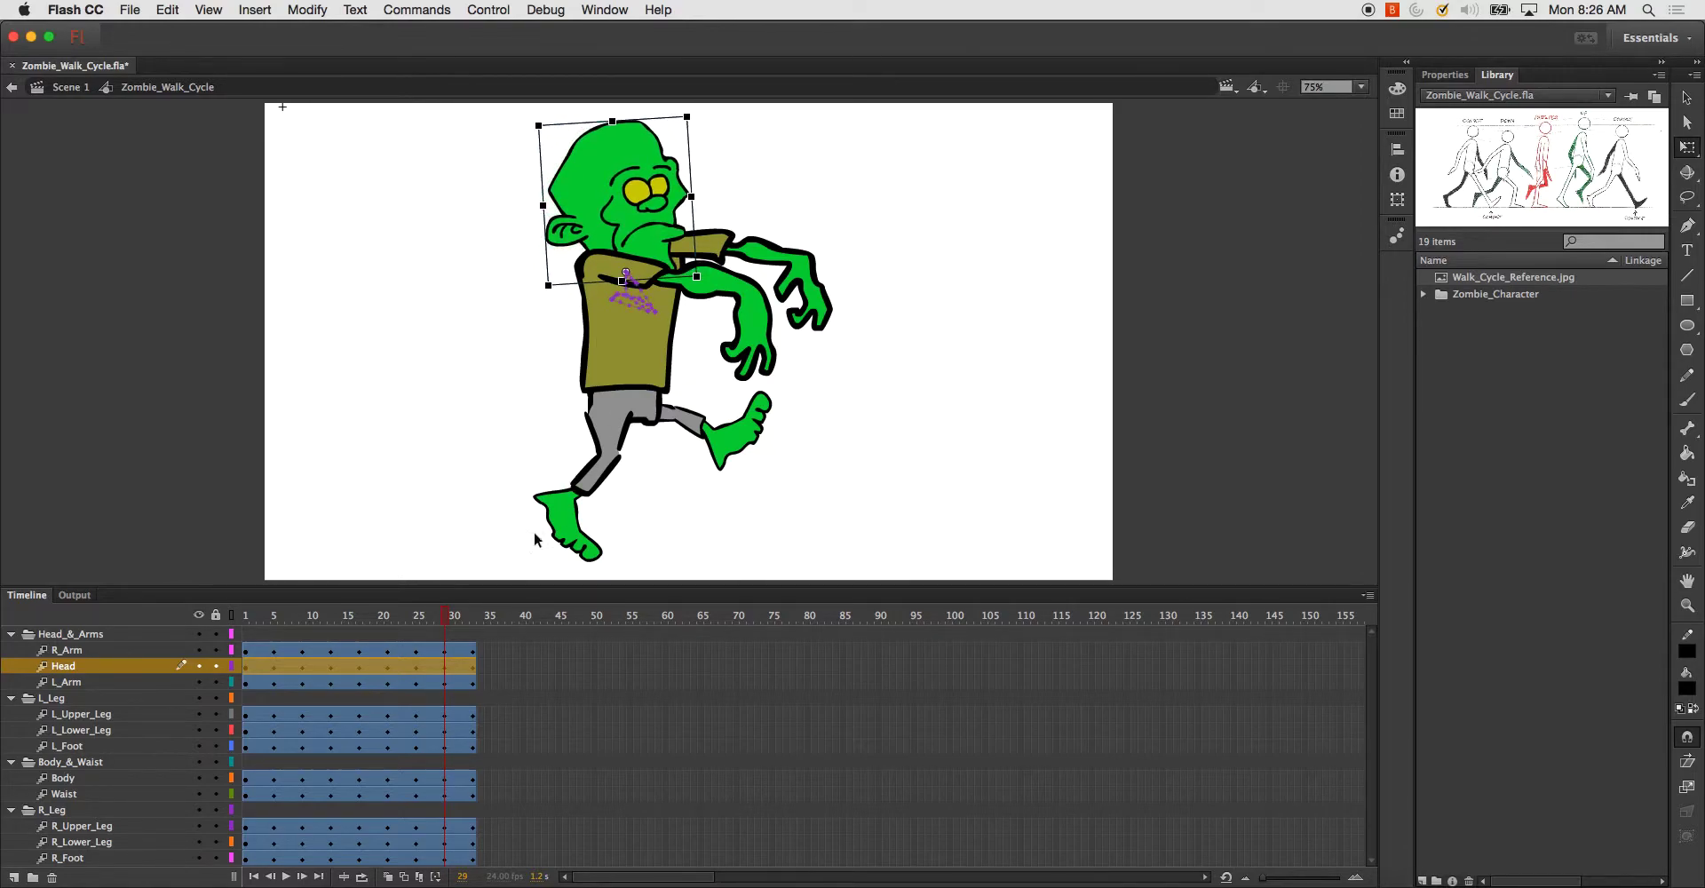
- Play the walk cycle from frame 1 and return to Scene 1 to preview the head motion
drag(448, 624, 214, 615)
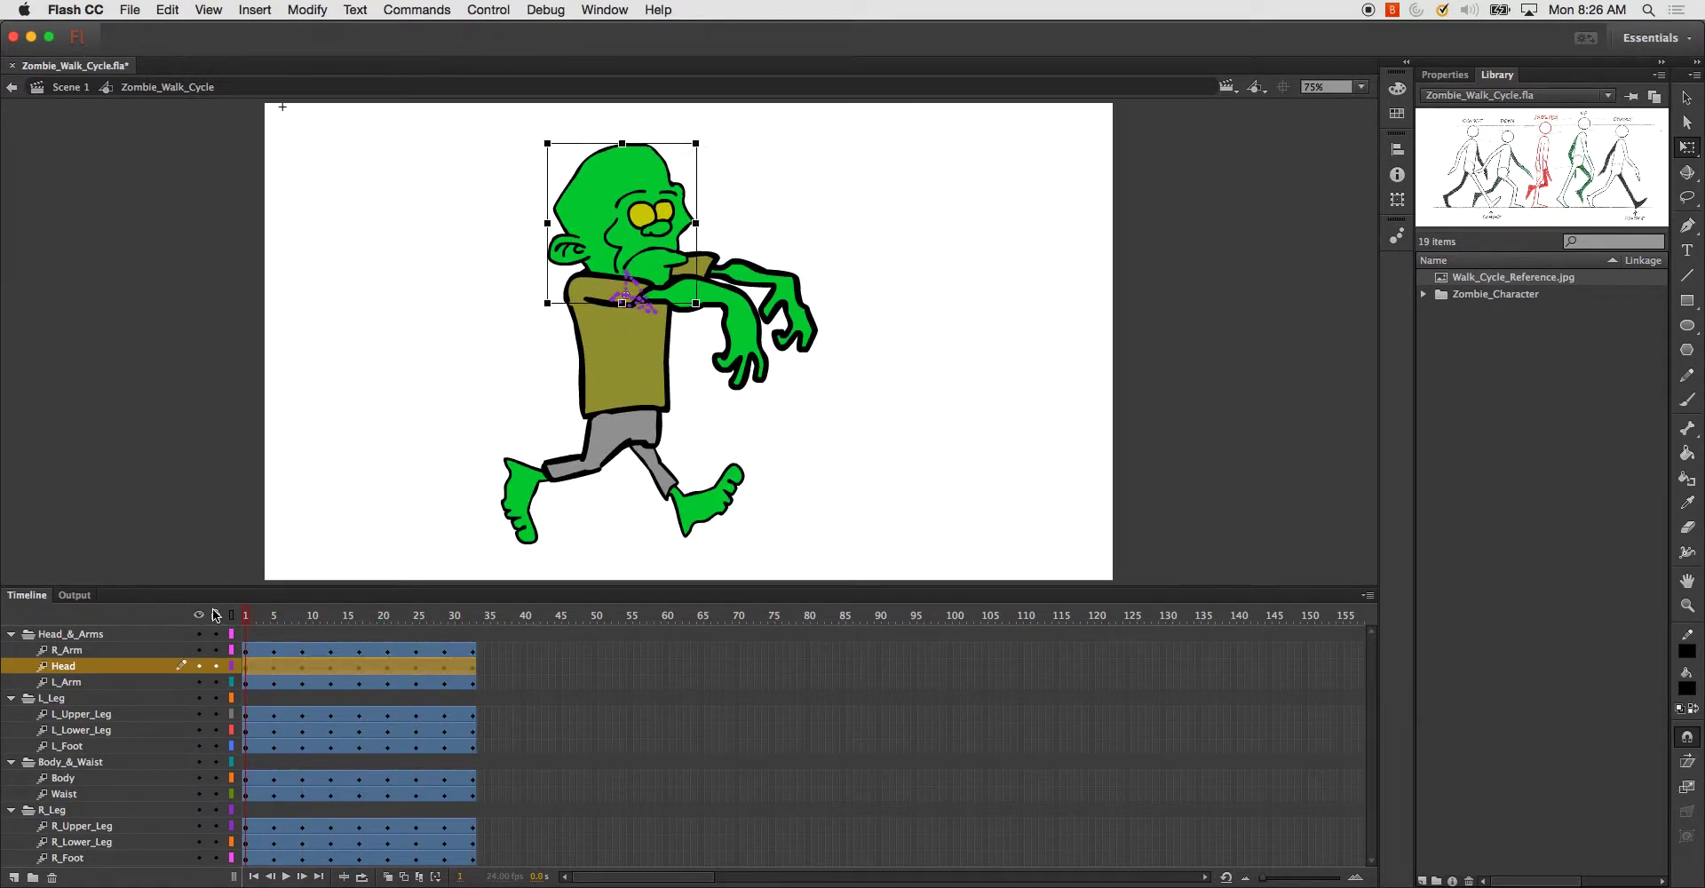
key(Return)
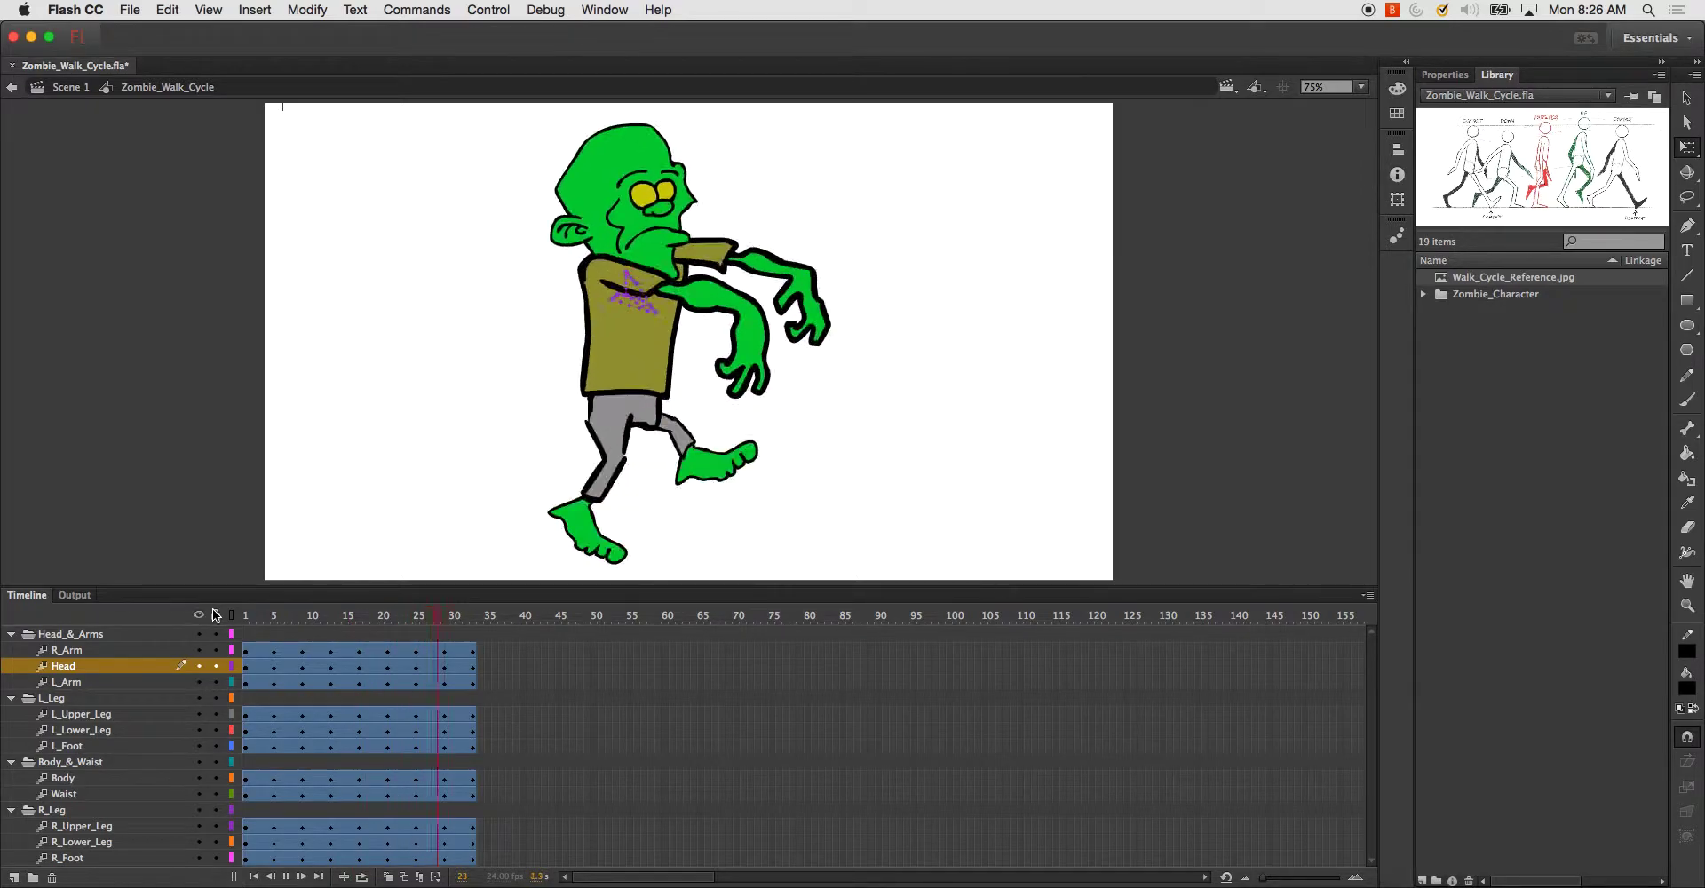
click(69, 88)
key(Return)
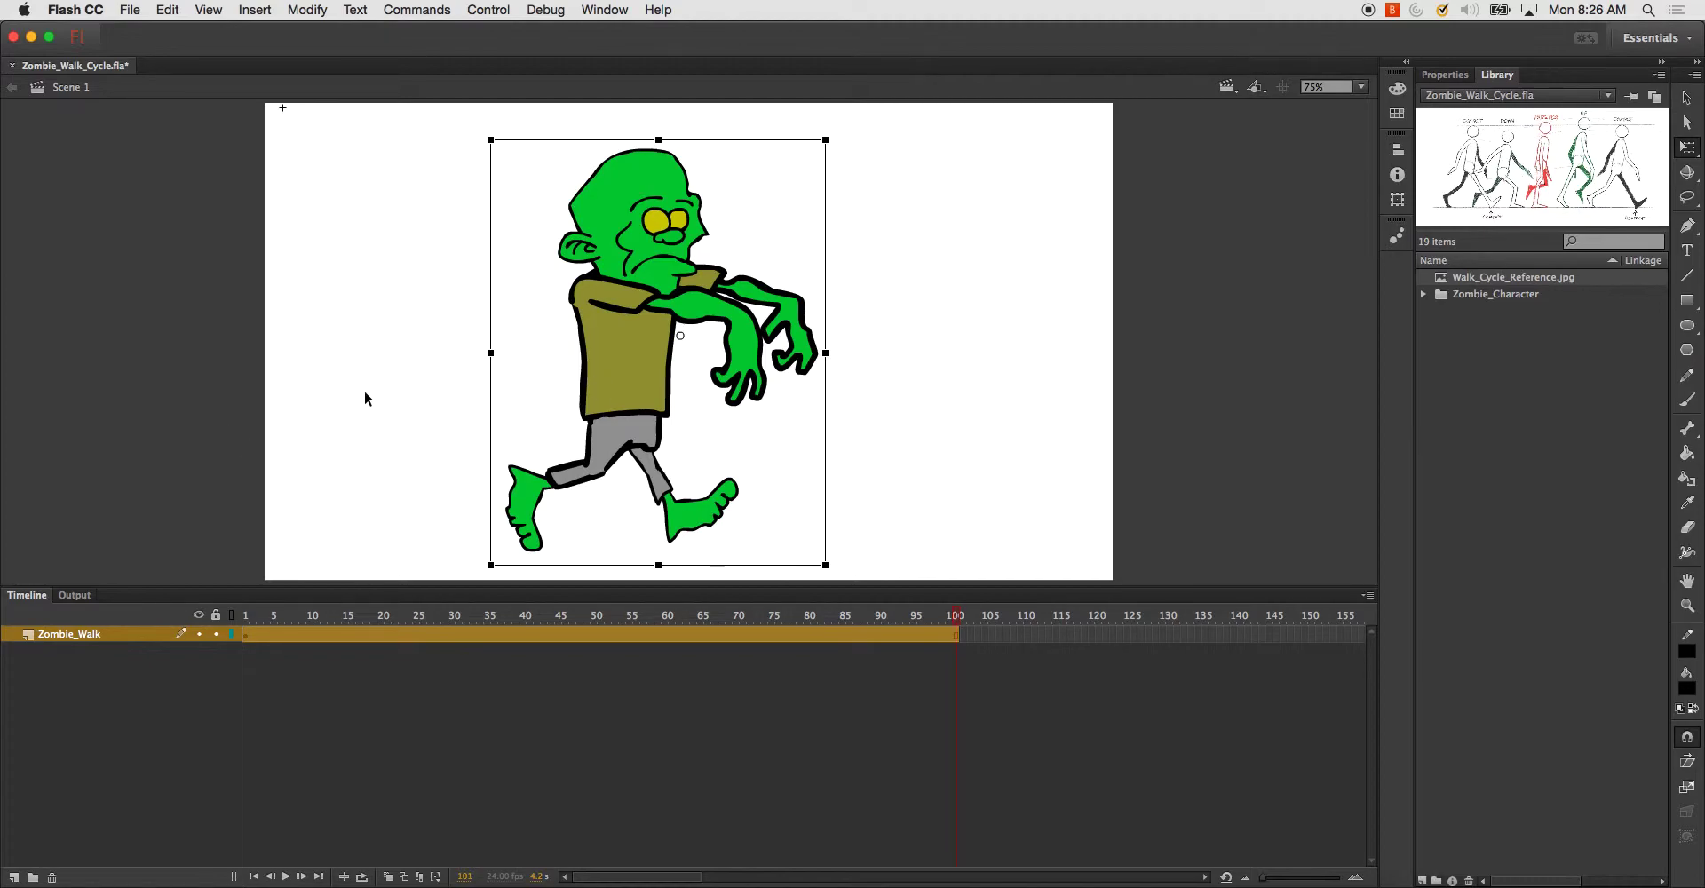
- Reopen the walk cycle symbol and examine the pose near the end of the loop at frame 32
double_click(582, 303)
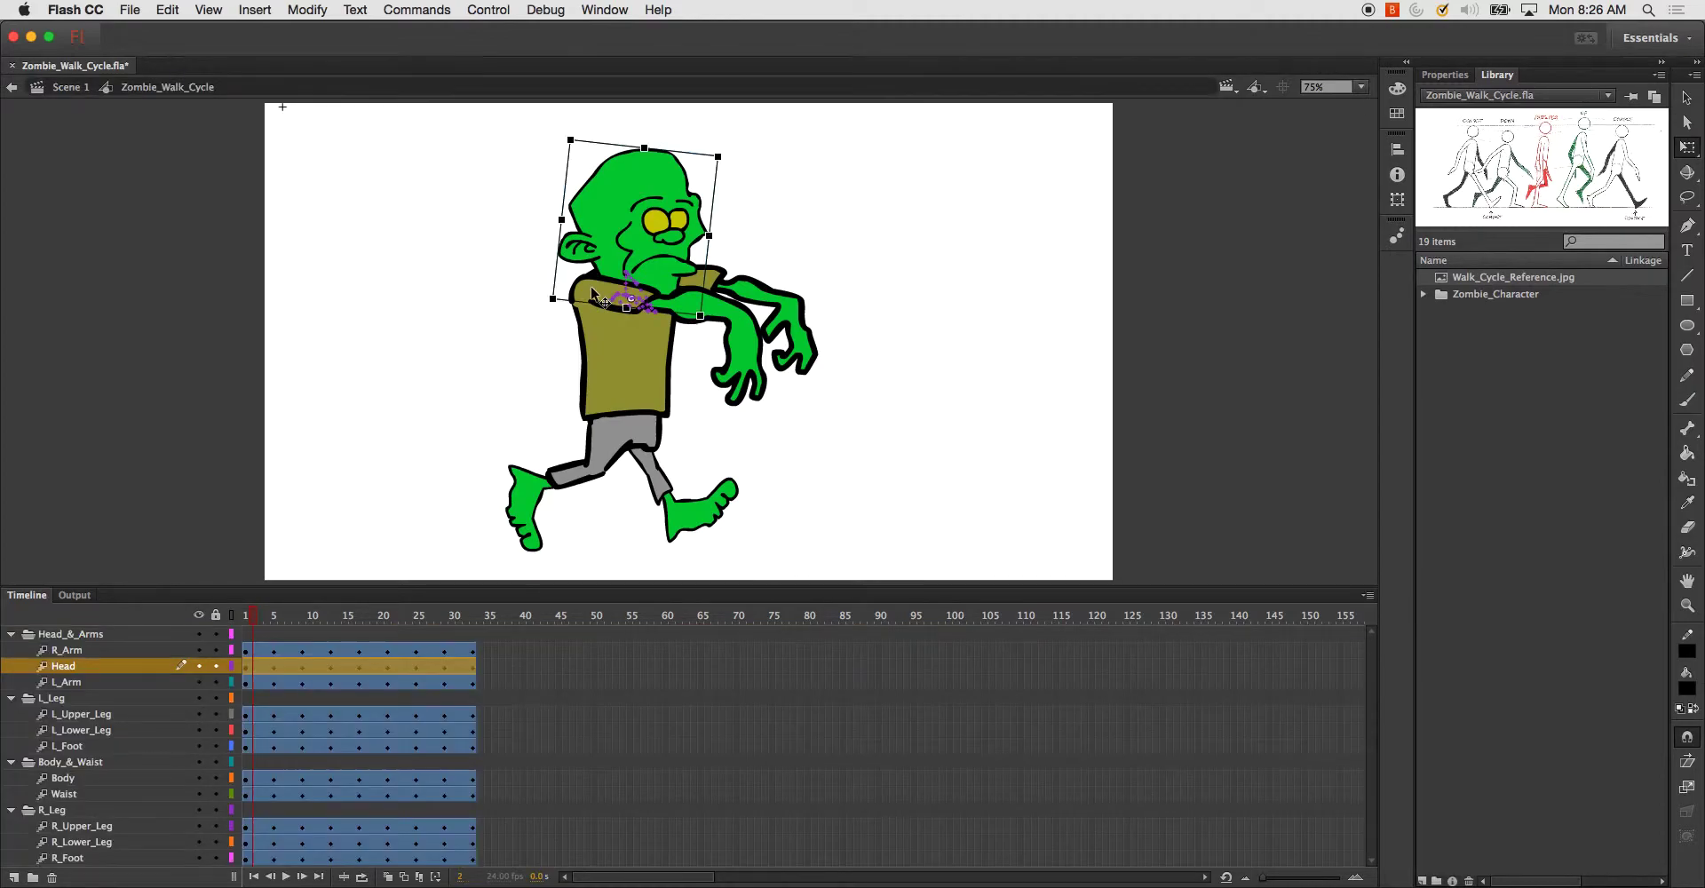
click(463, 619)
click(466, 664)
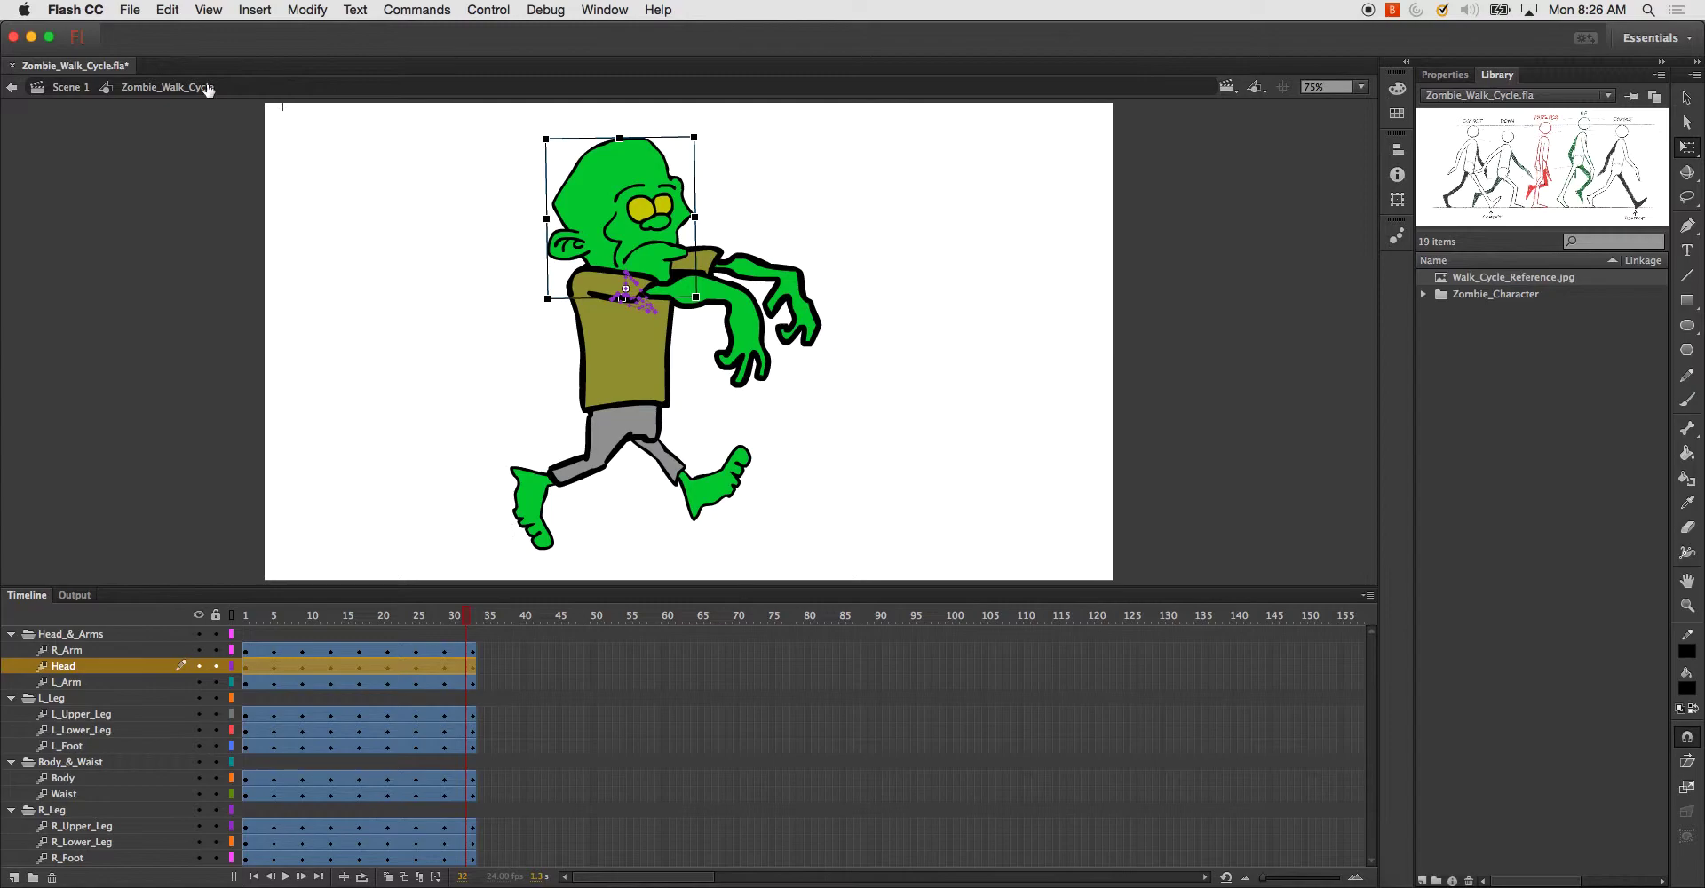
- Return to Scene 1 and duplicate the Zombie_Walk_Cycle library symbol as Zombie_Walk_Cycle_Complete
click(71, 87)
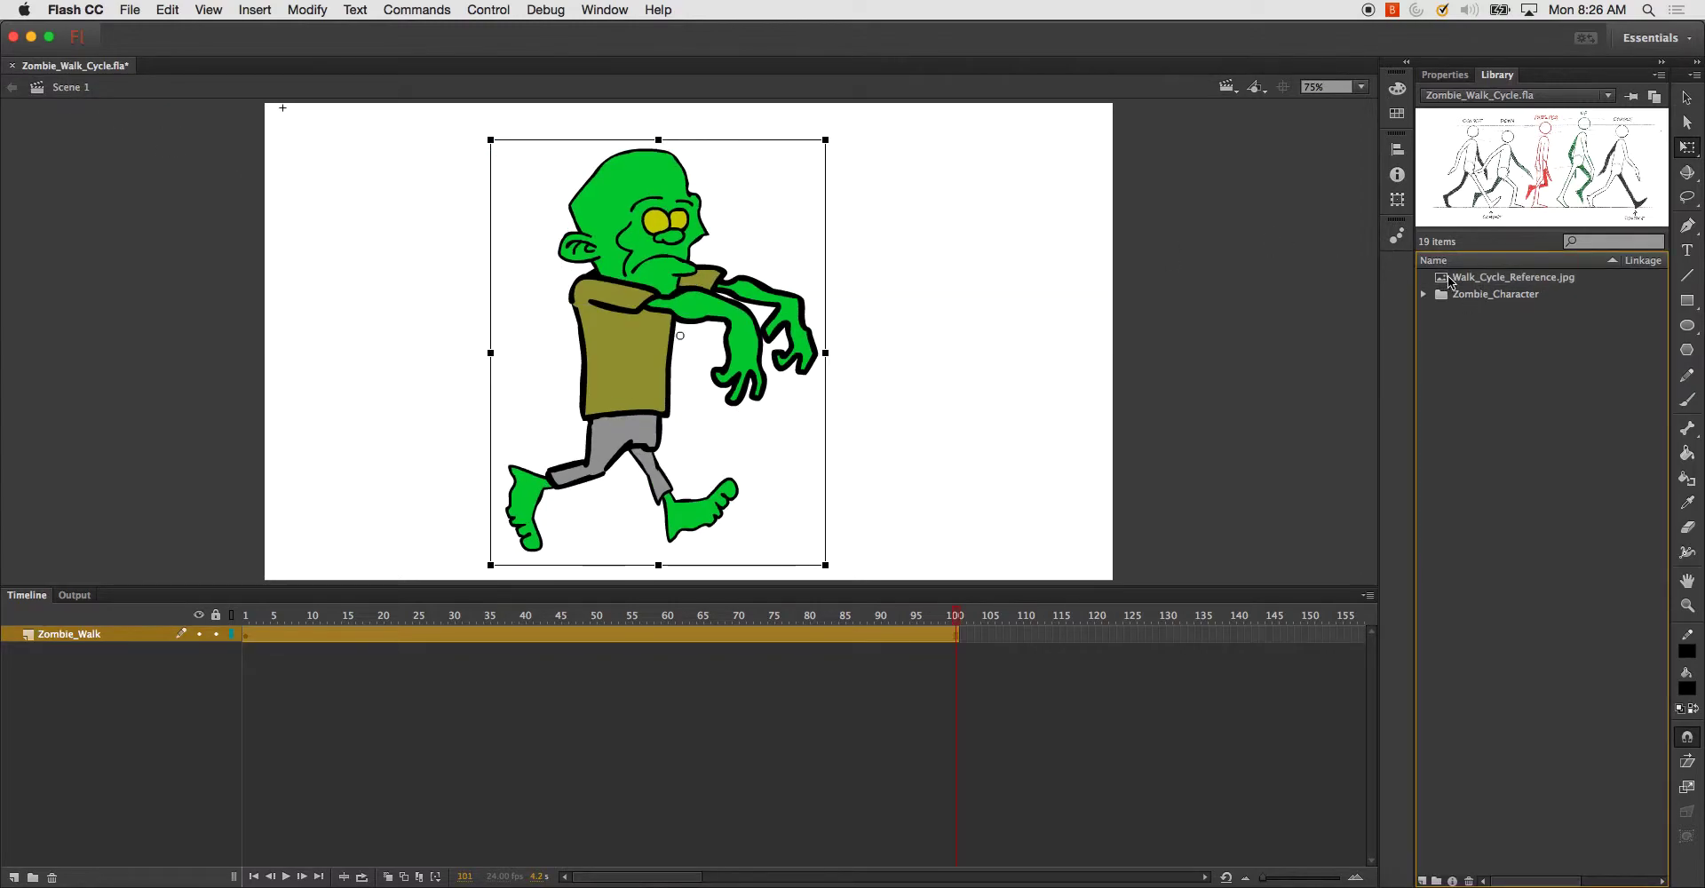
click(1424, 295)
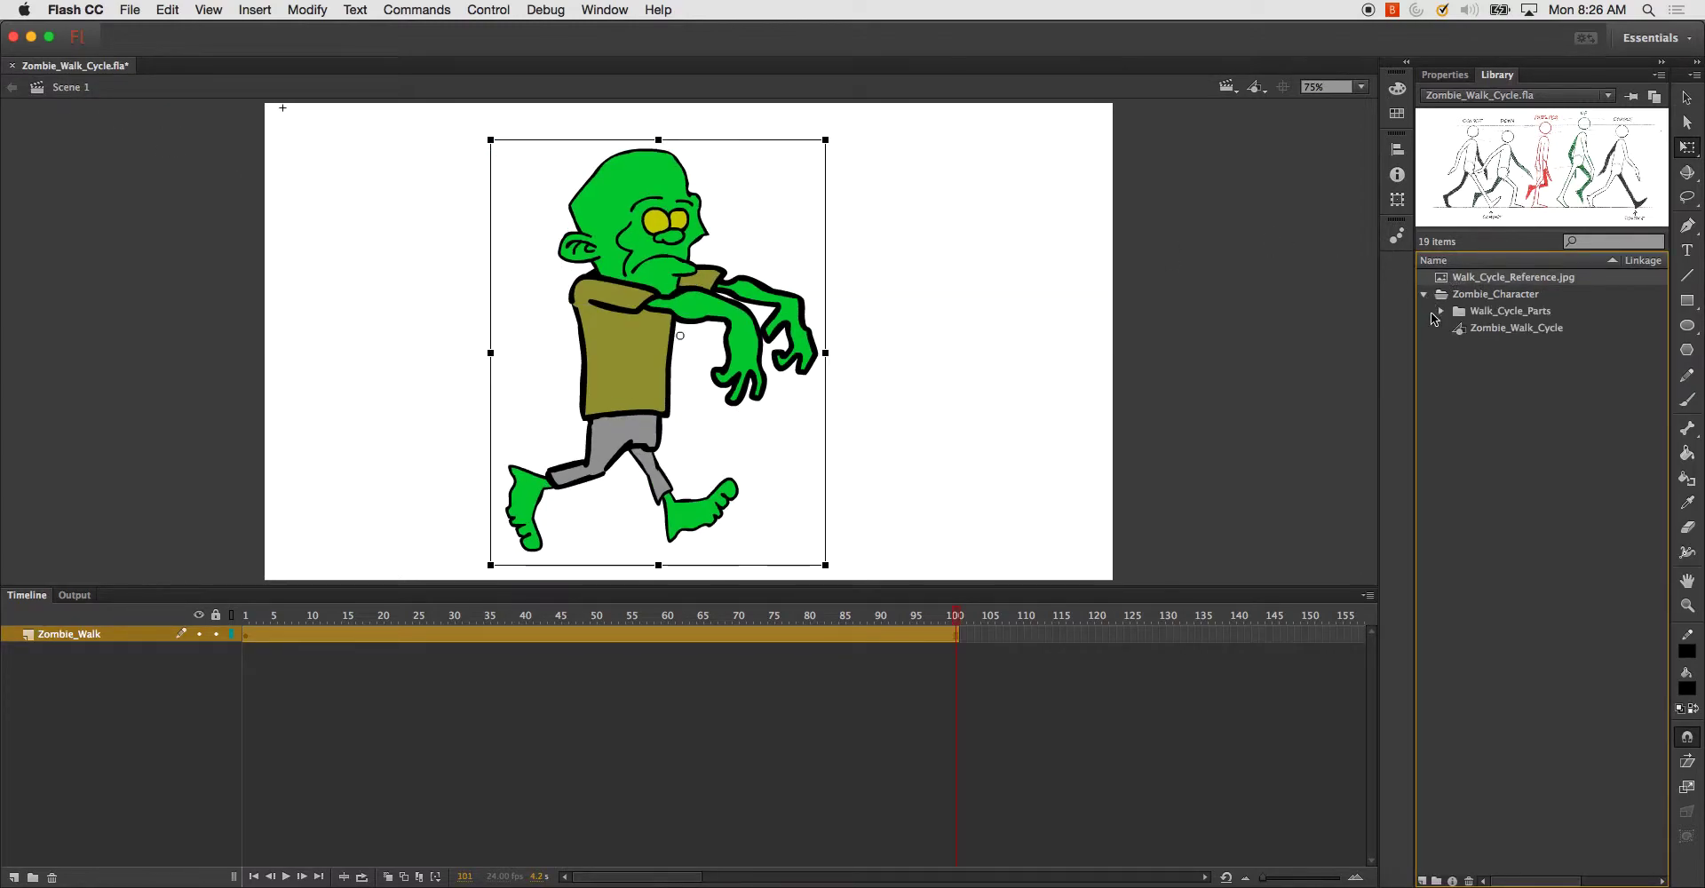
click(1506, 329)
right_click(1507, 331)
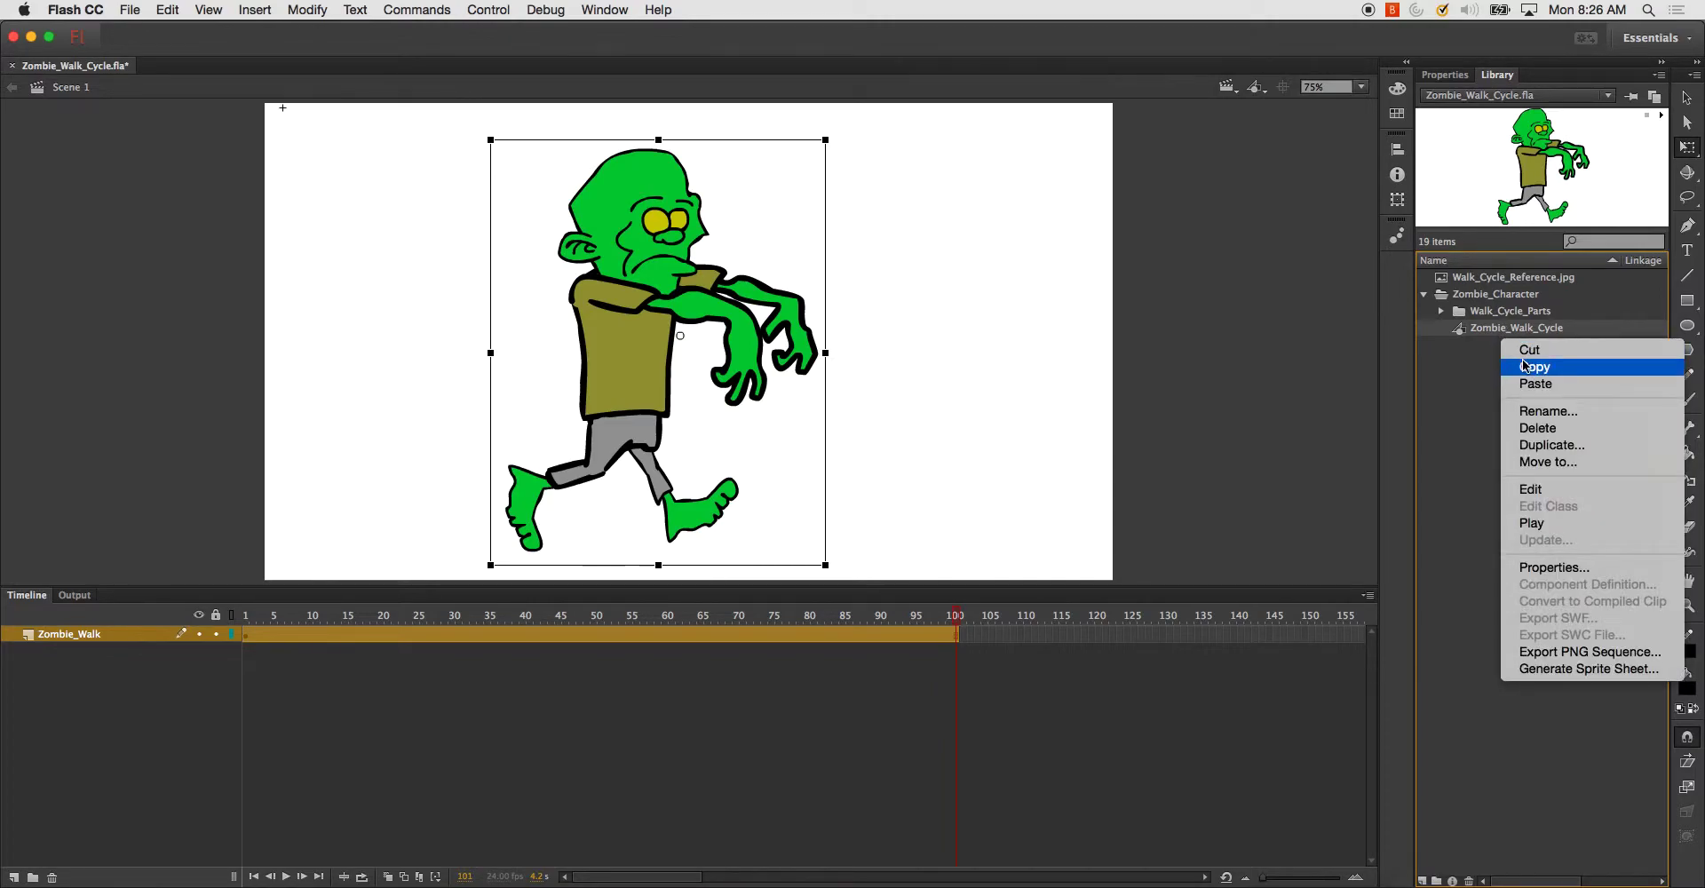
click(1530, 445)
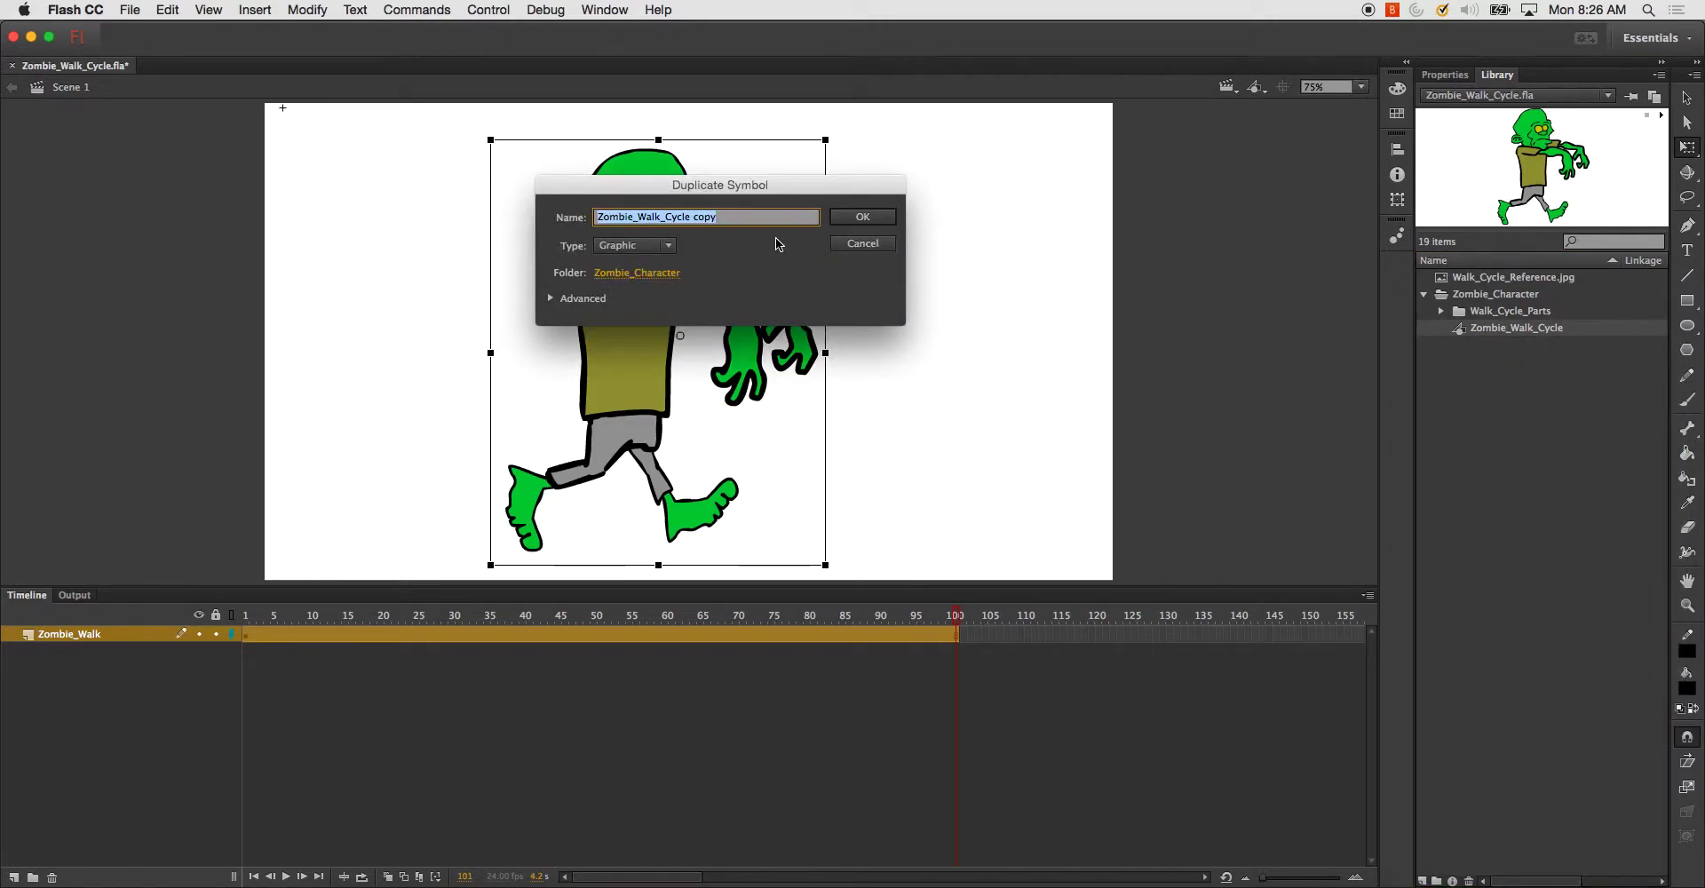
click(752, 218)
drag(752, 218, 693, 219)
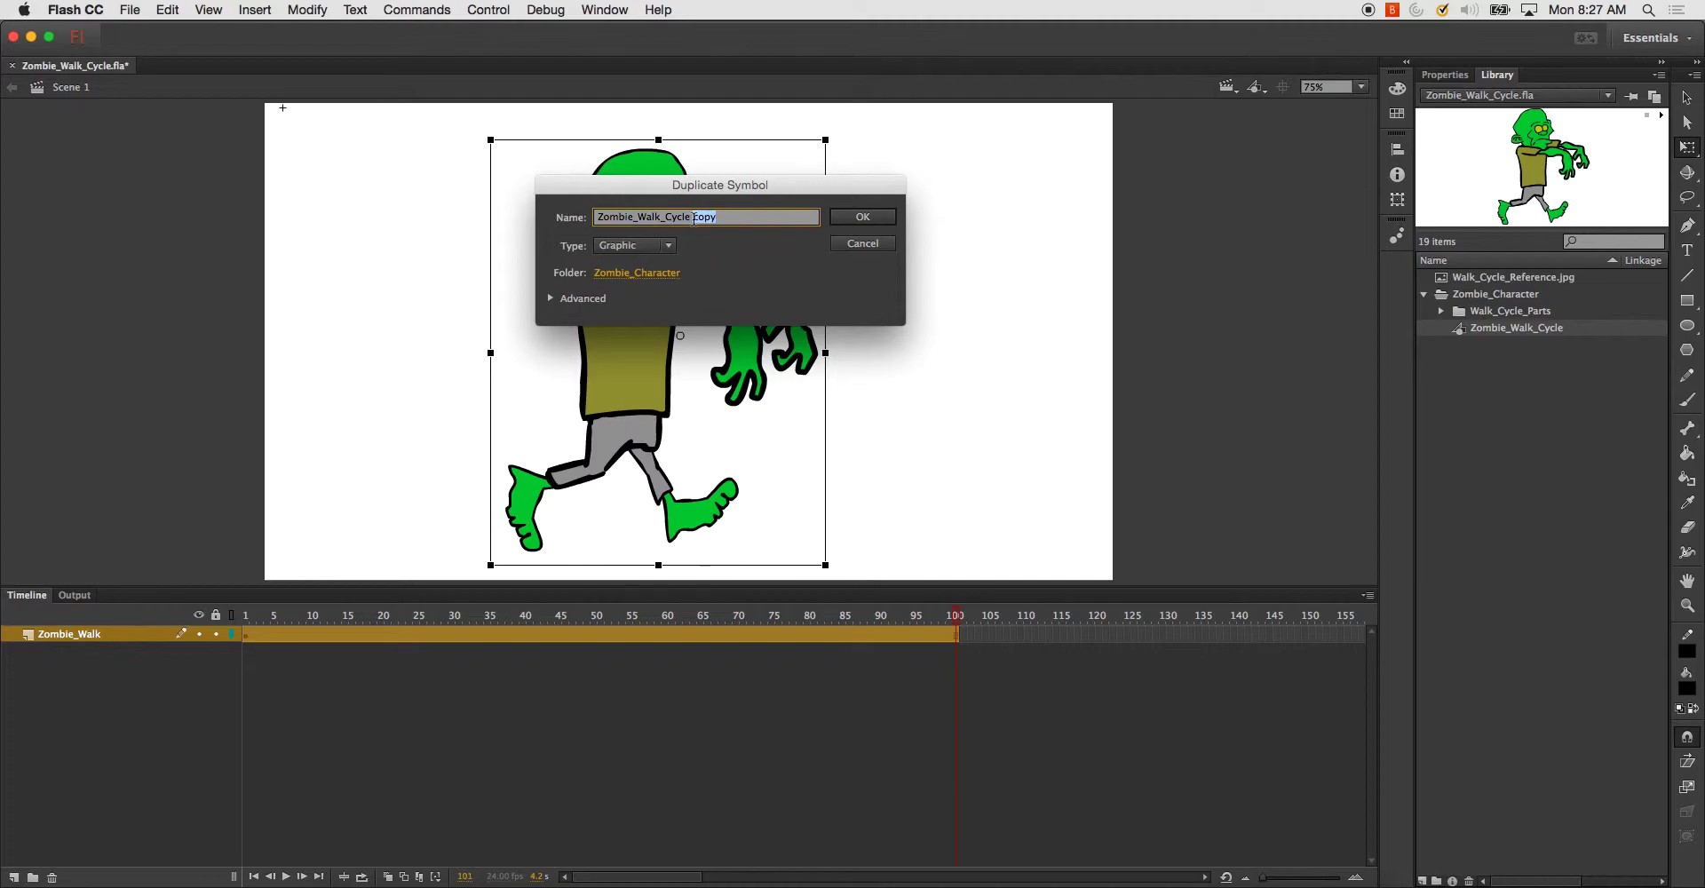
key(BackSpace)
text(Complete)
key(Return)
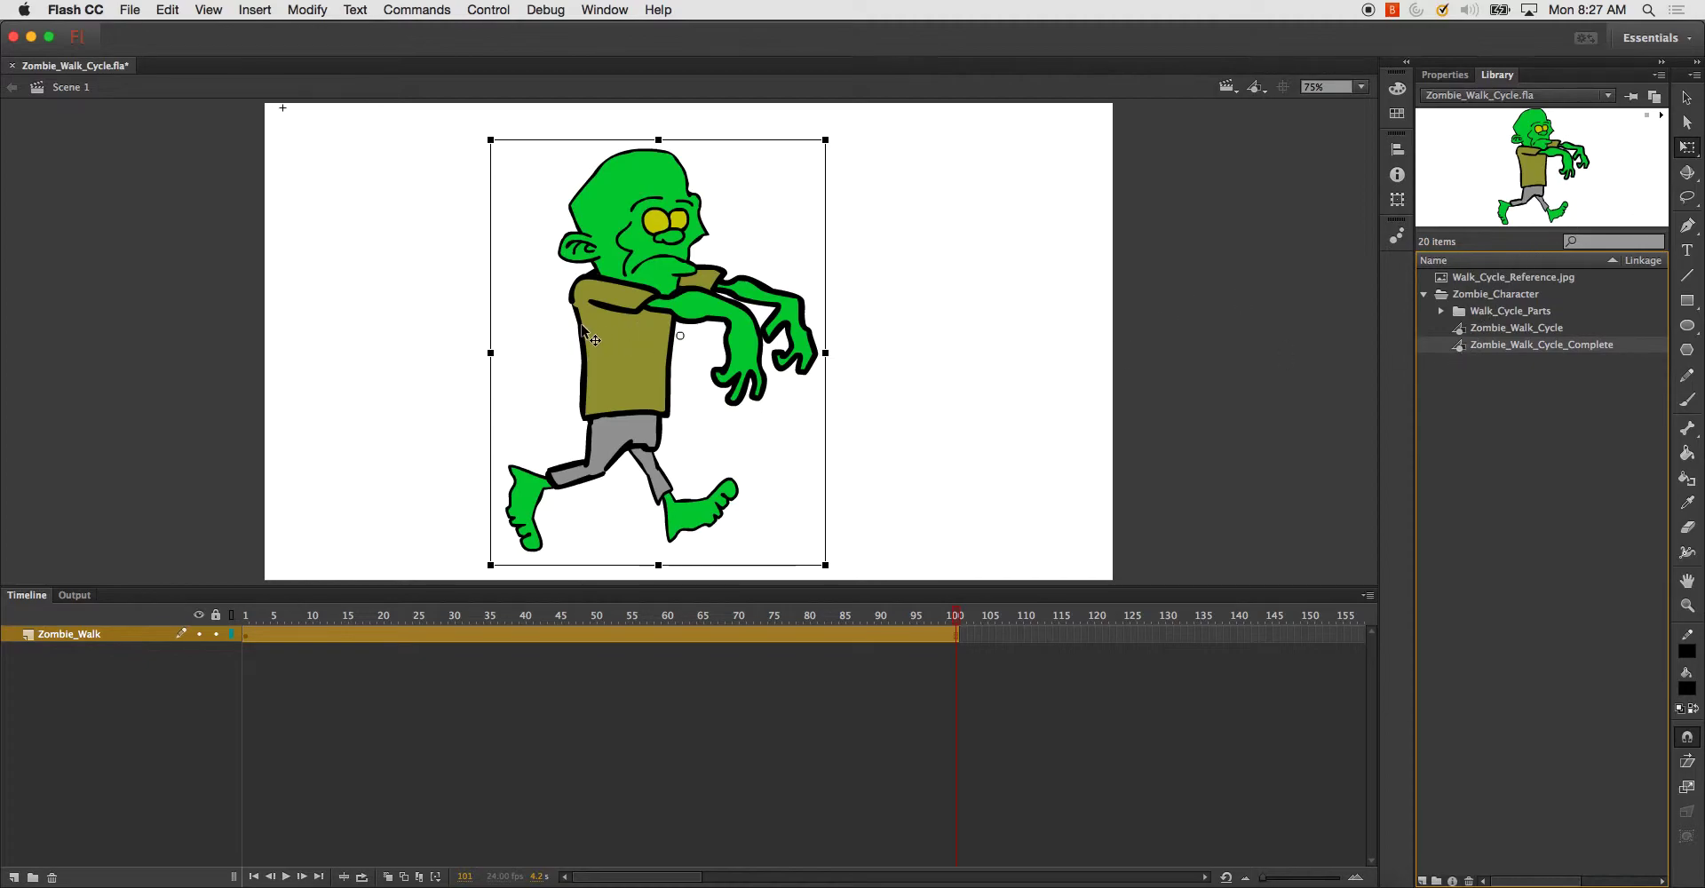
- In the Zombie_Walk_Cycle_Complete symbol, insert a keyframe at frame 32 on every body-part layer
click(412, 381)
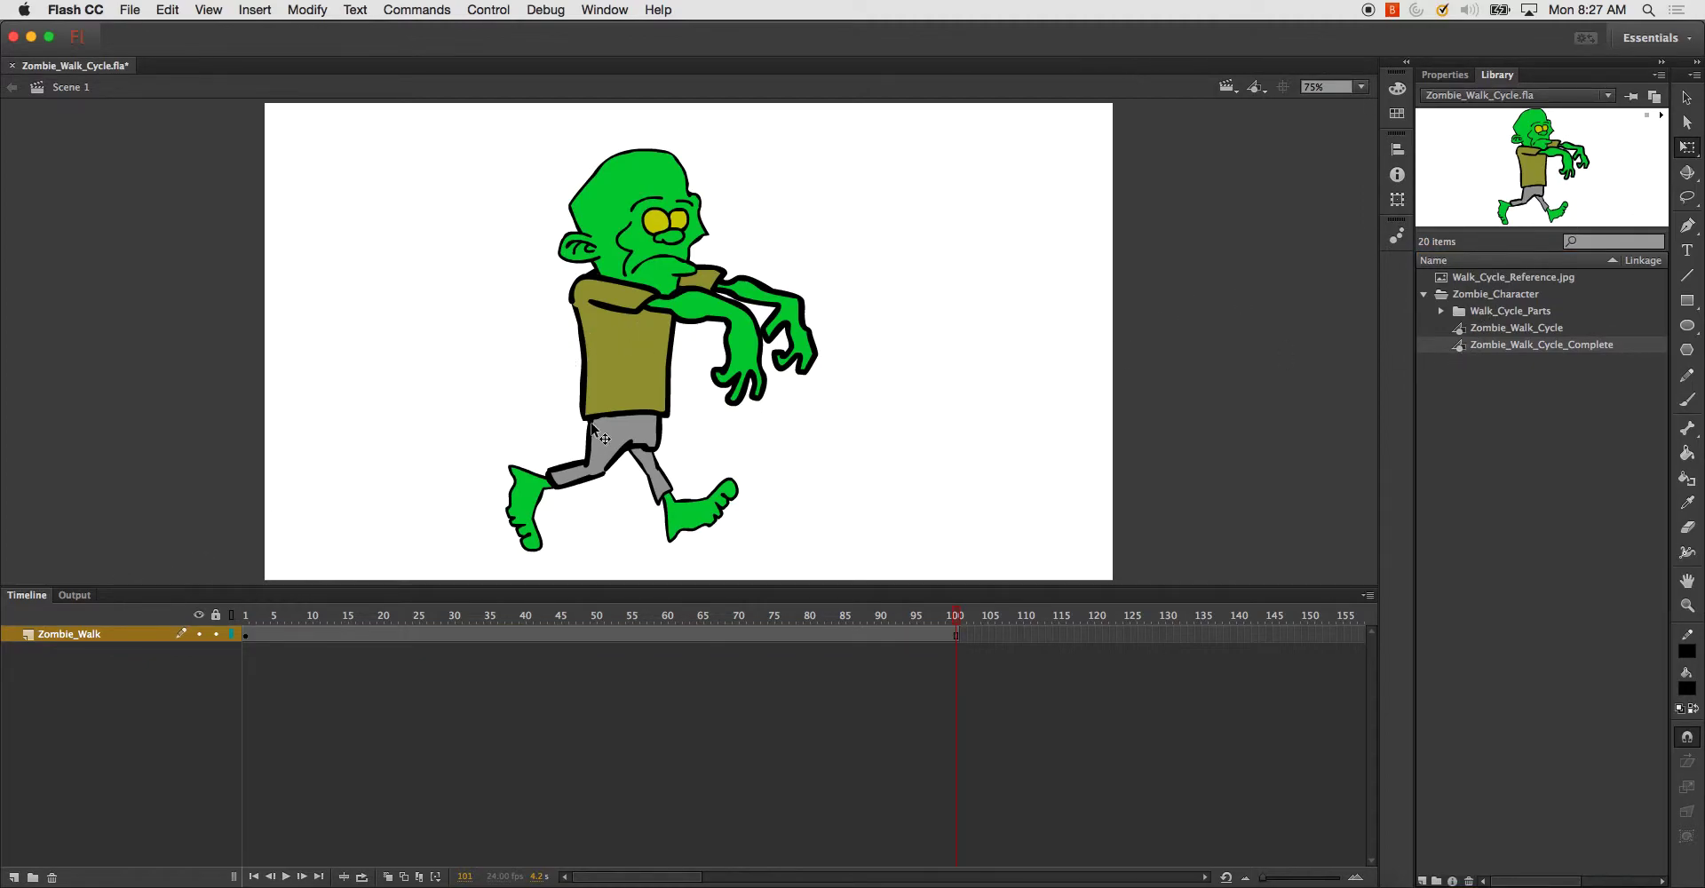
double_click(1467, 354)
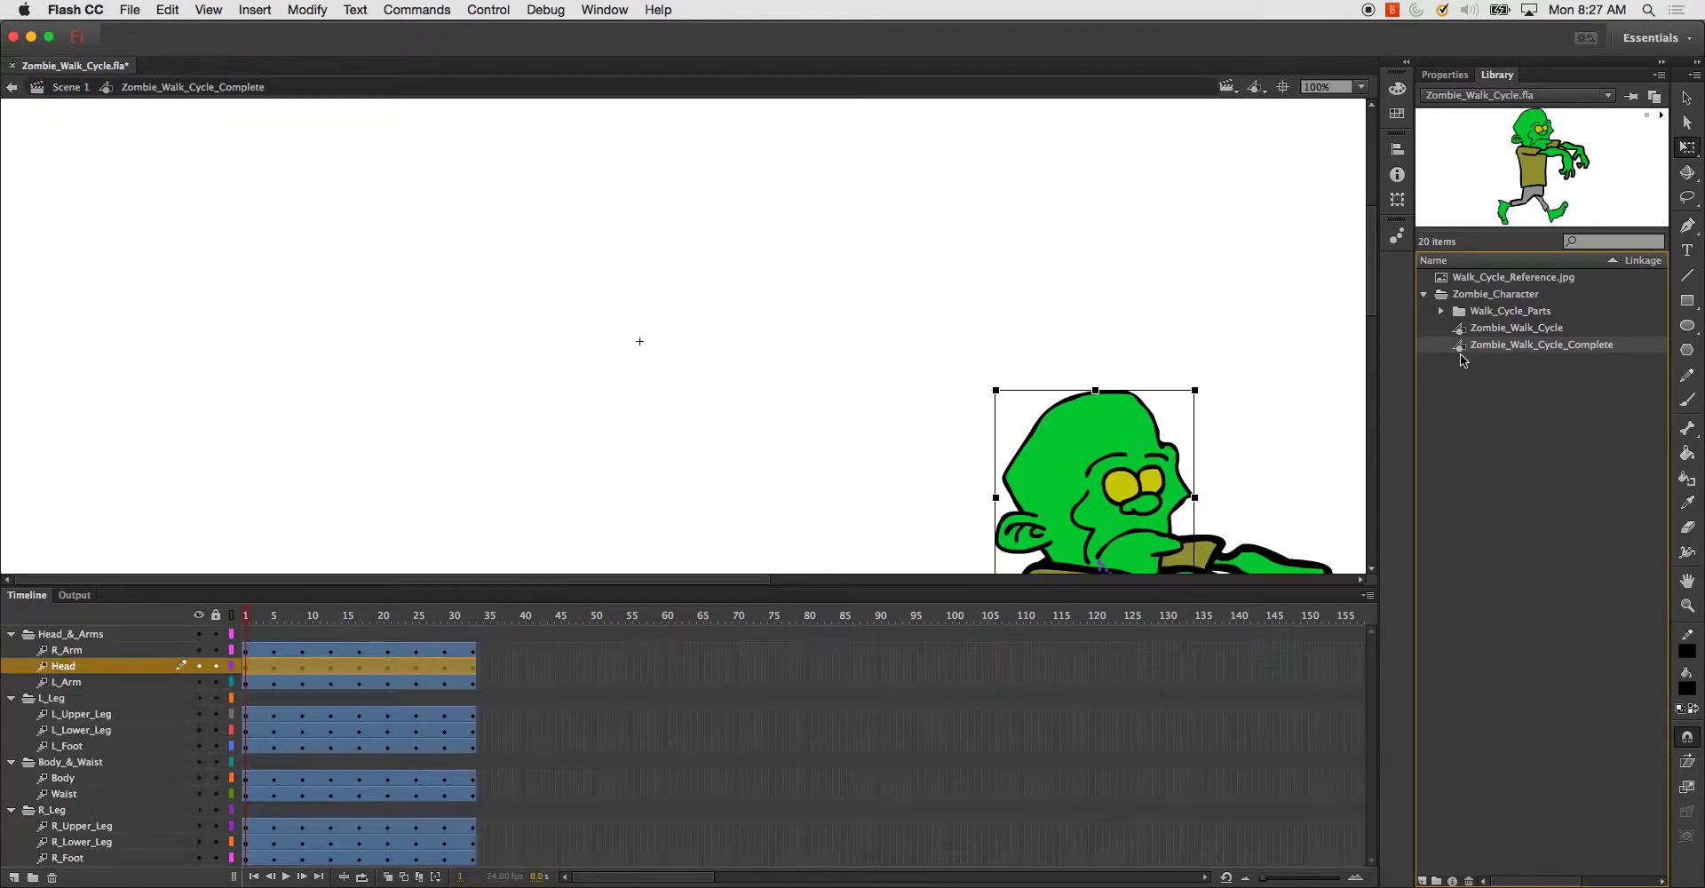
click(466, 622)
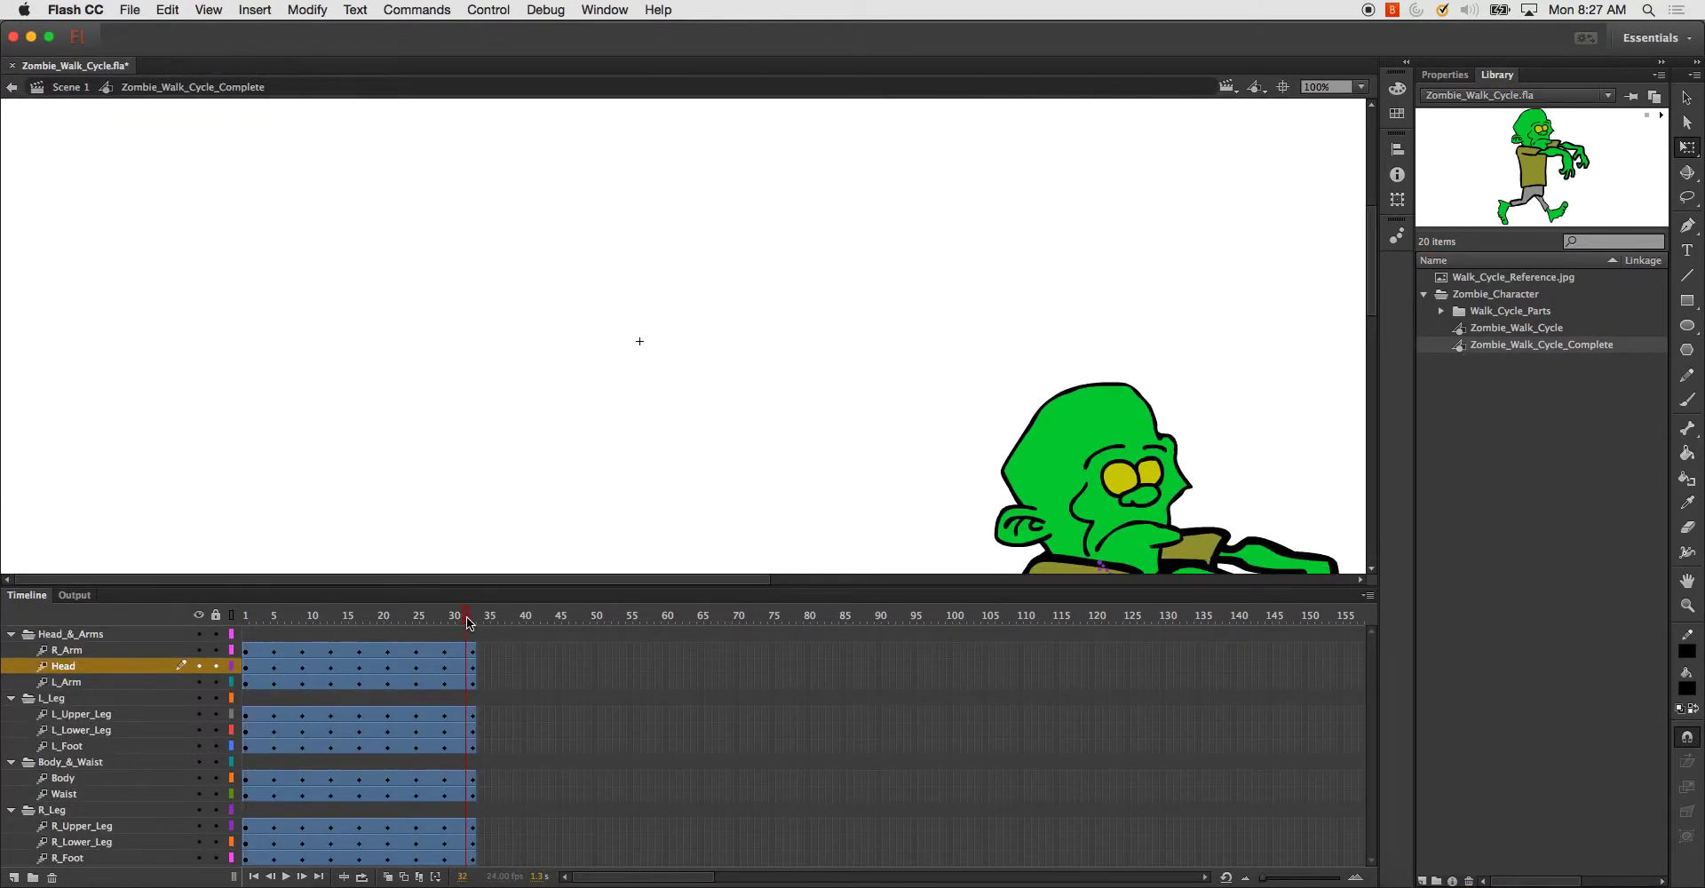
click(90, 655)
click(94, 634)
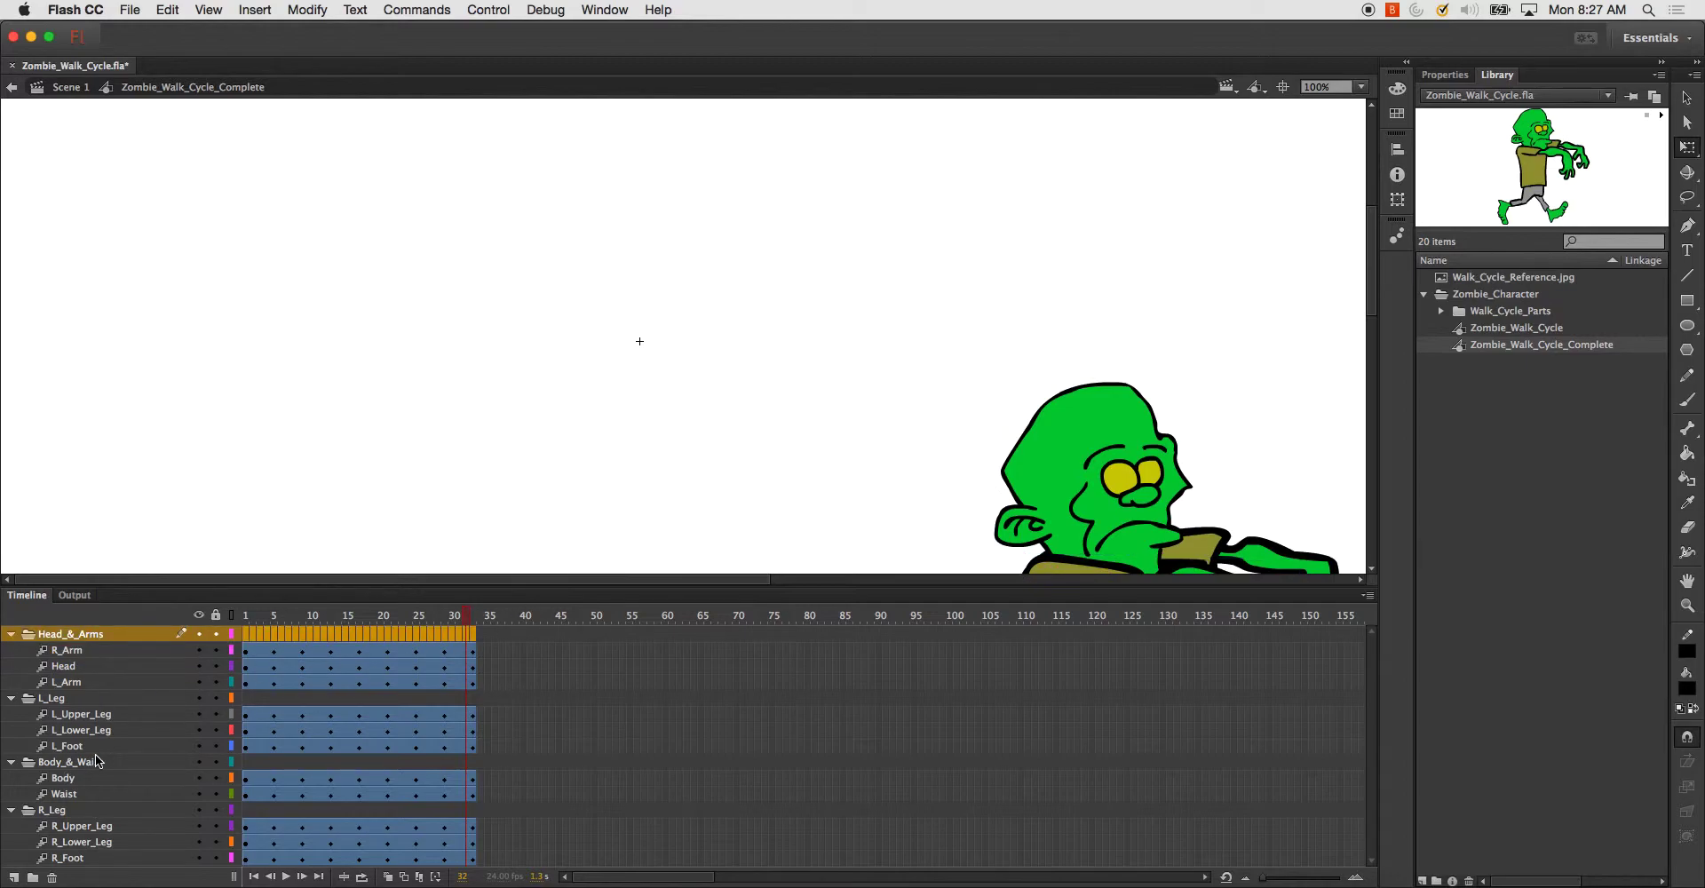
shift+click(77, 859)
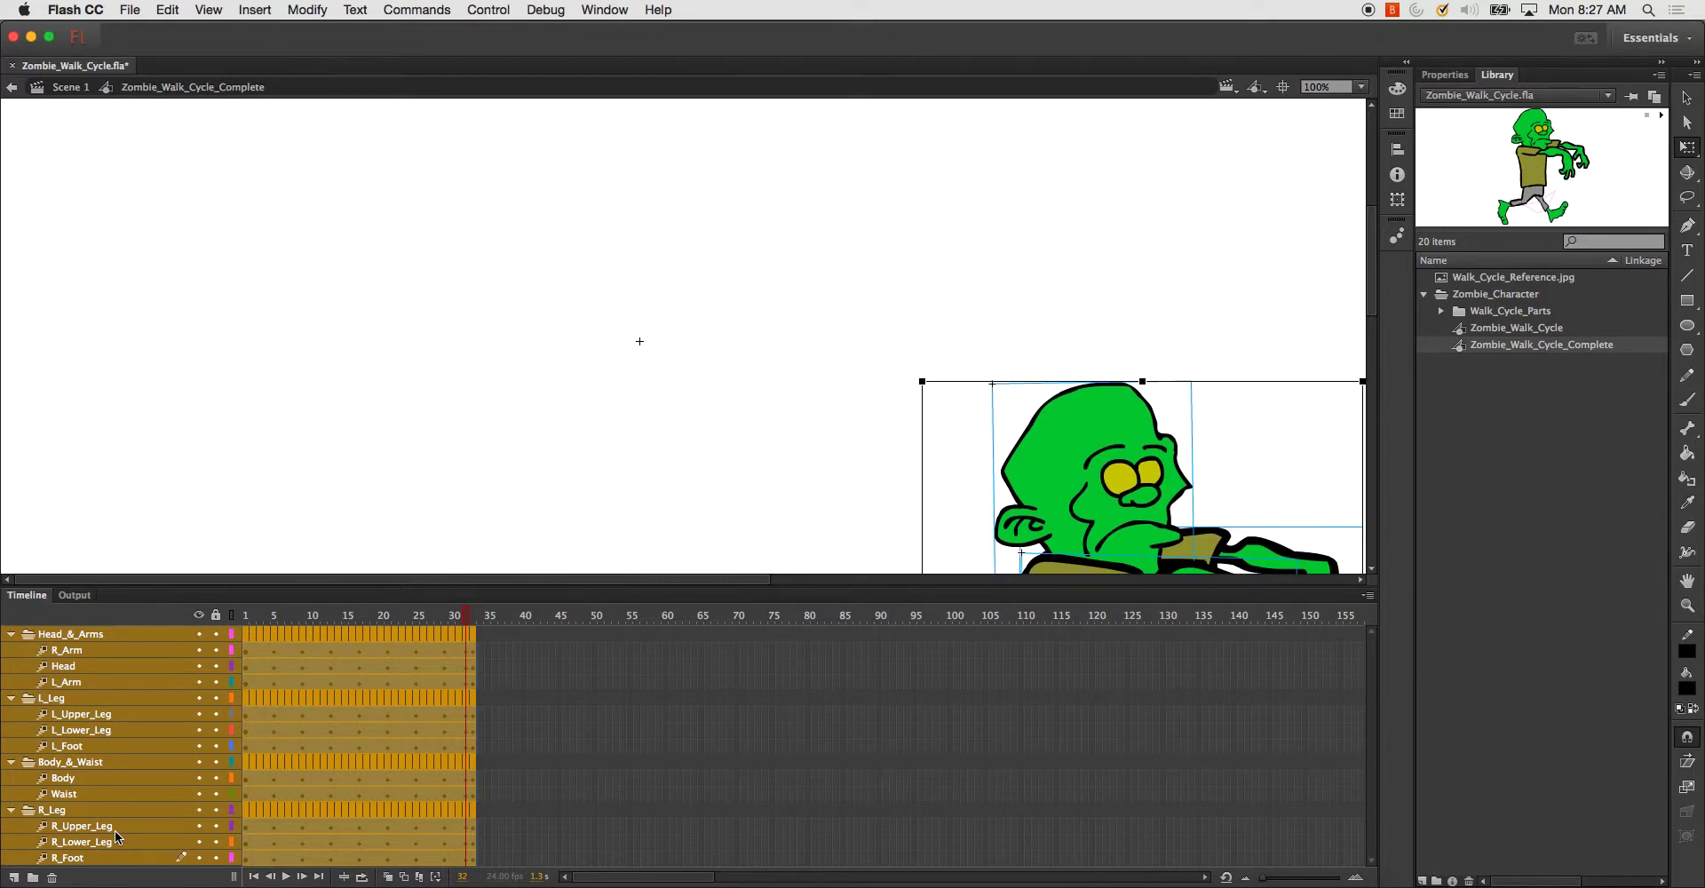
- Remove frame 33 from all body-part layers so the cycle ends at frame 32
click(550, 651)
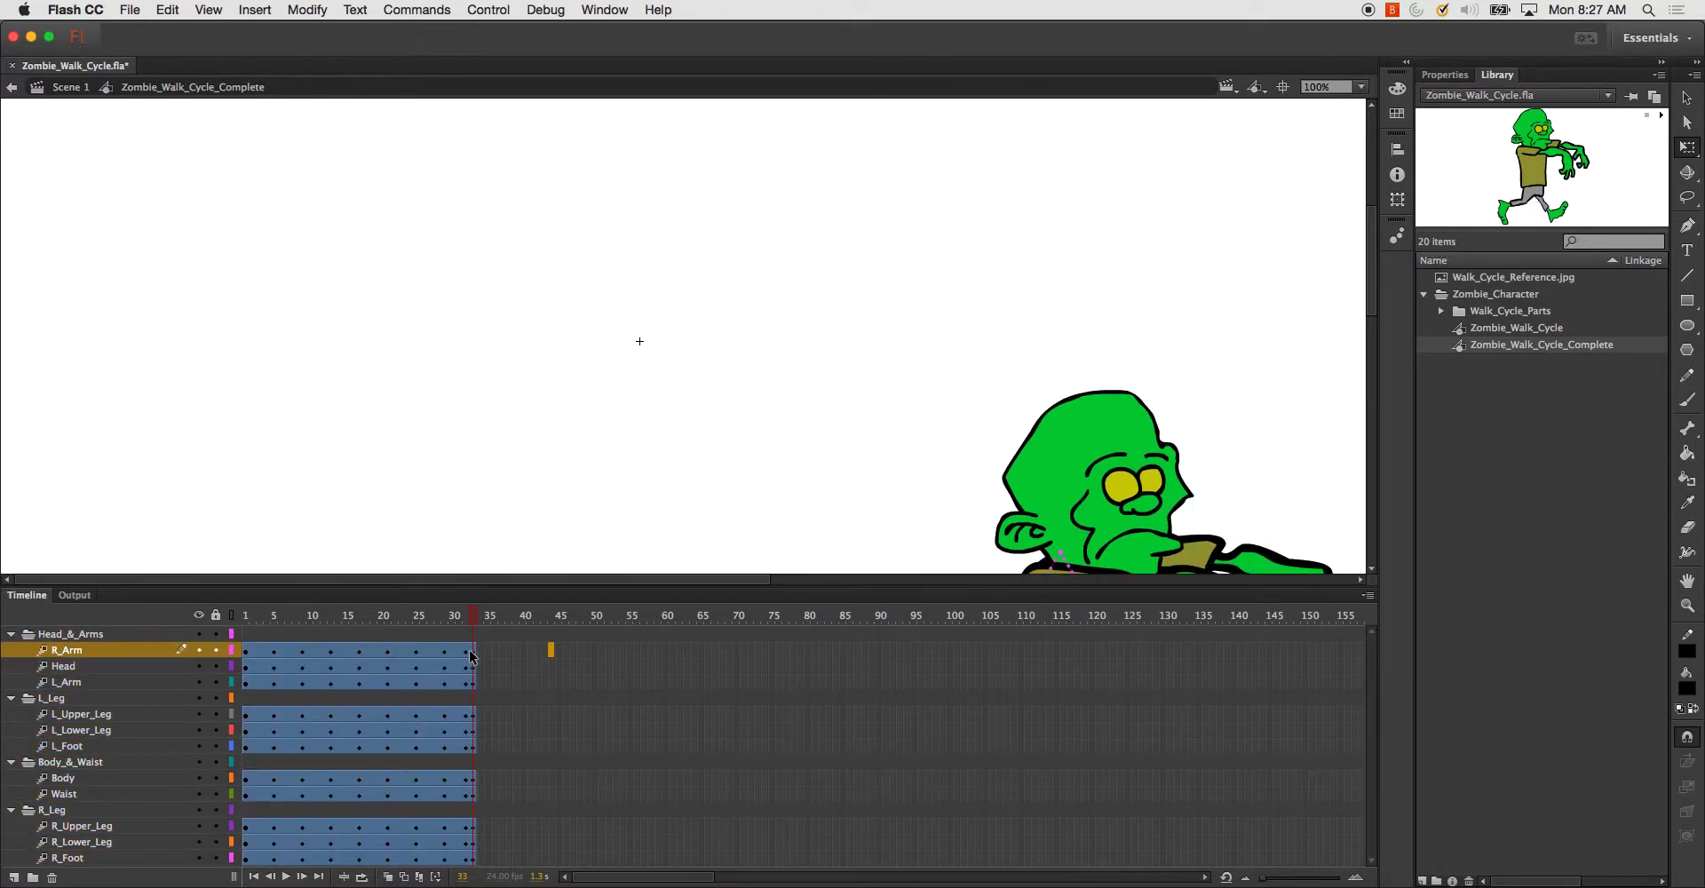
drag(475, 658, 473, 858)
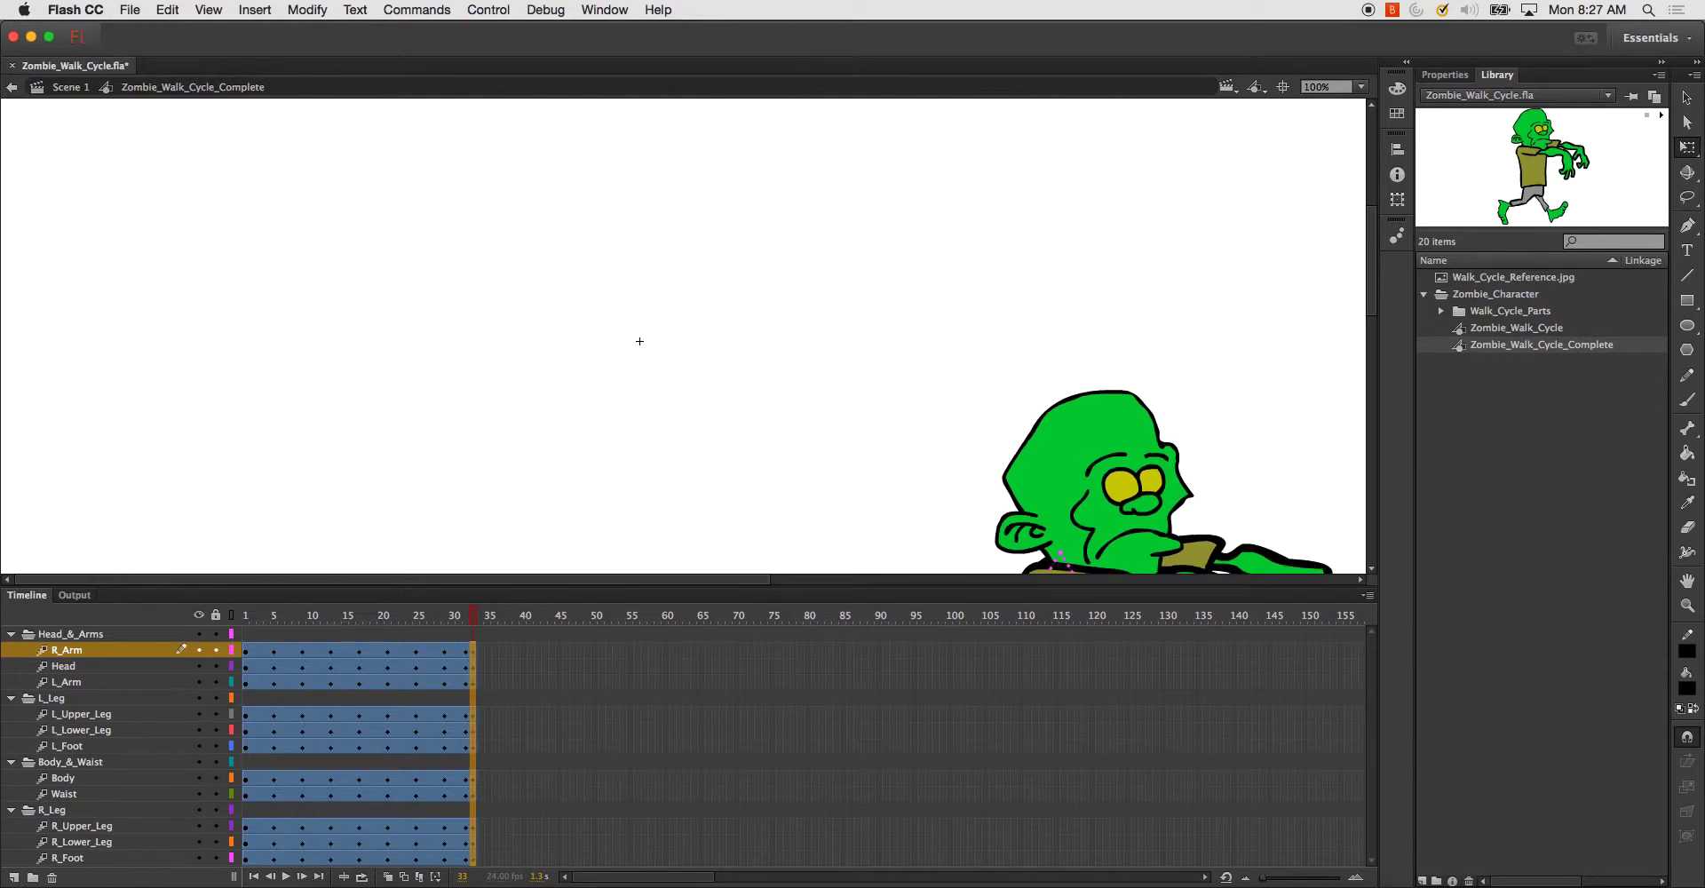
right_click(474, 744)
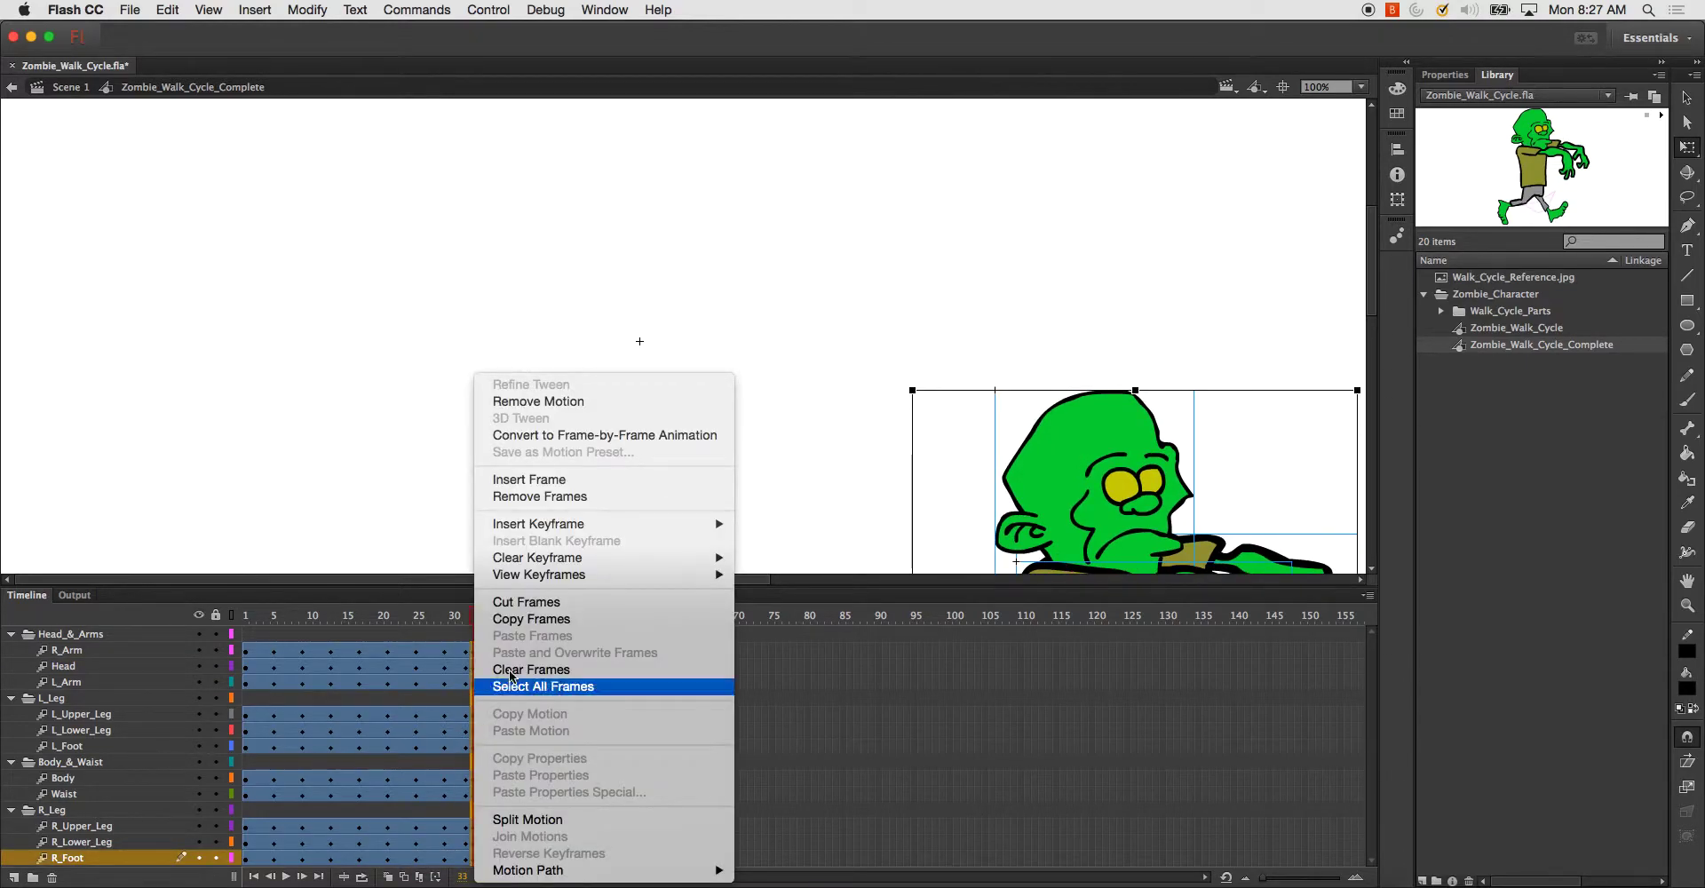
click(586, 497)
click(457, 622)
key(Return)
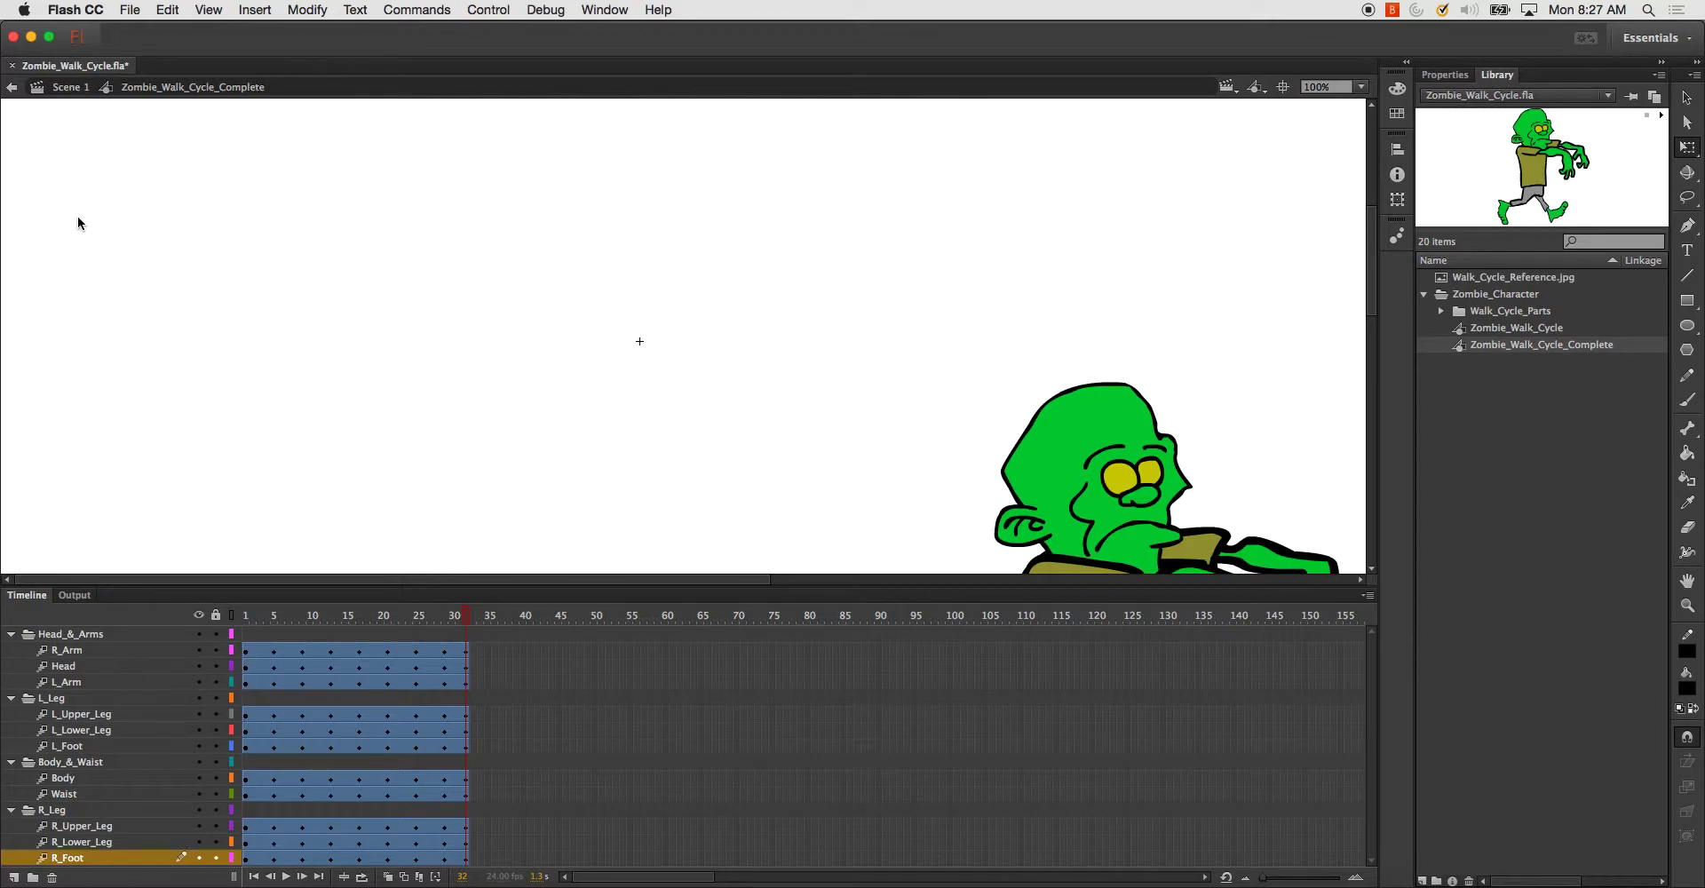
- Back in Scene 1, add a new layer named Zombie_Walk_Complete above the Zombie_Walk layer
click(60, 90)
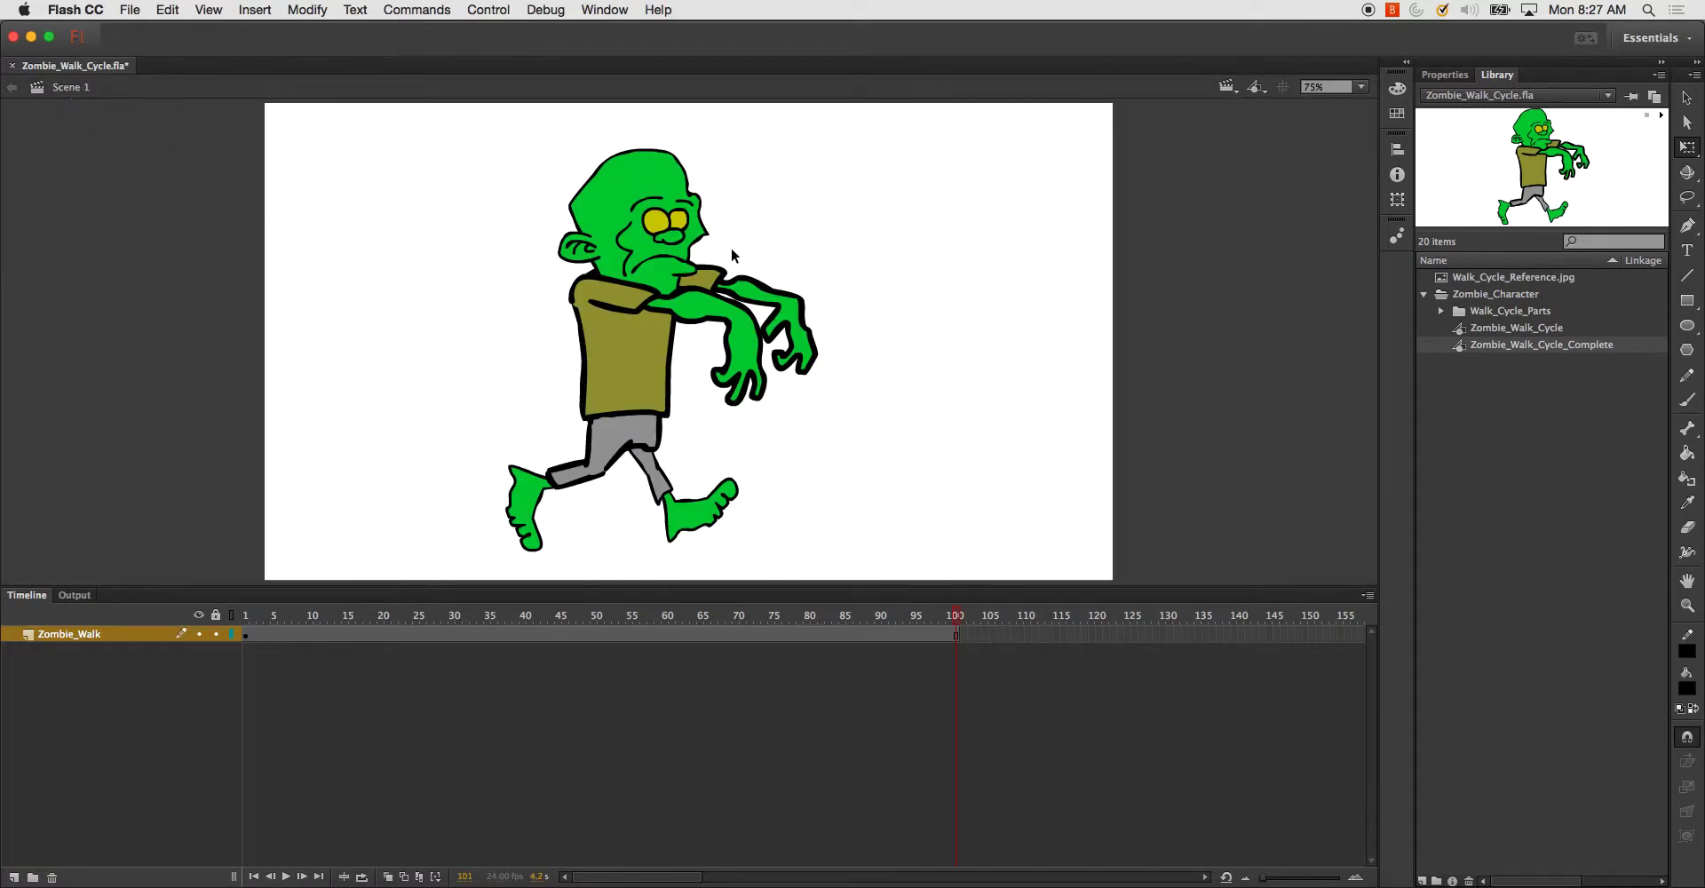
click(642, 268)
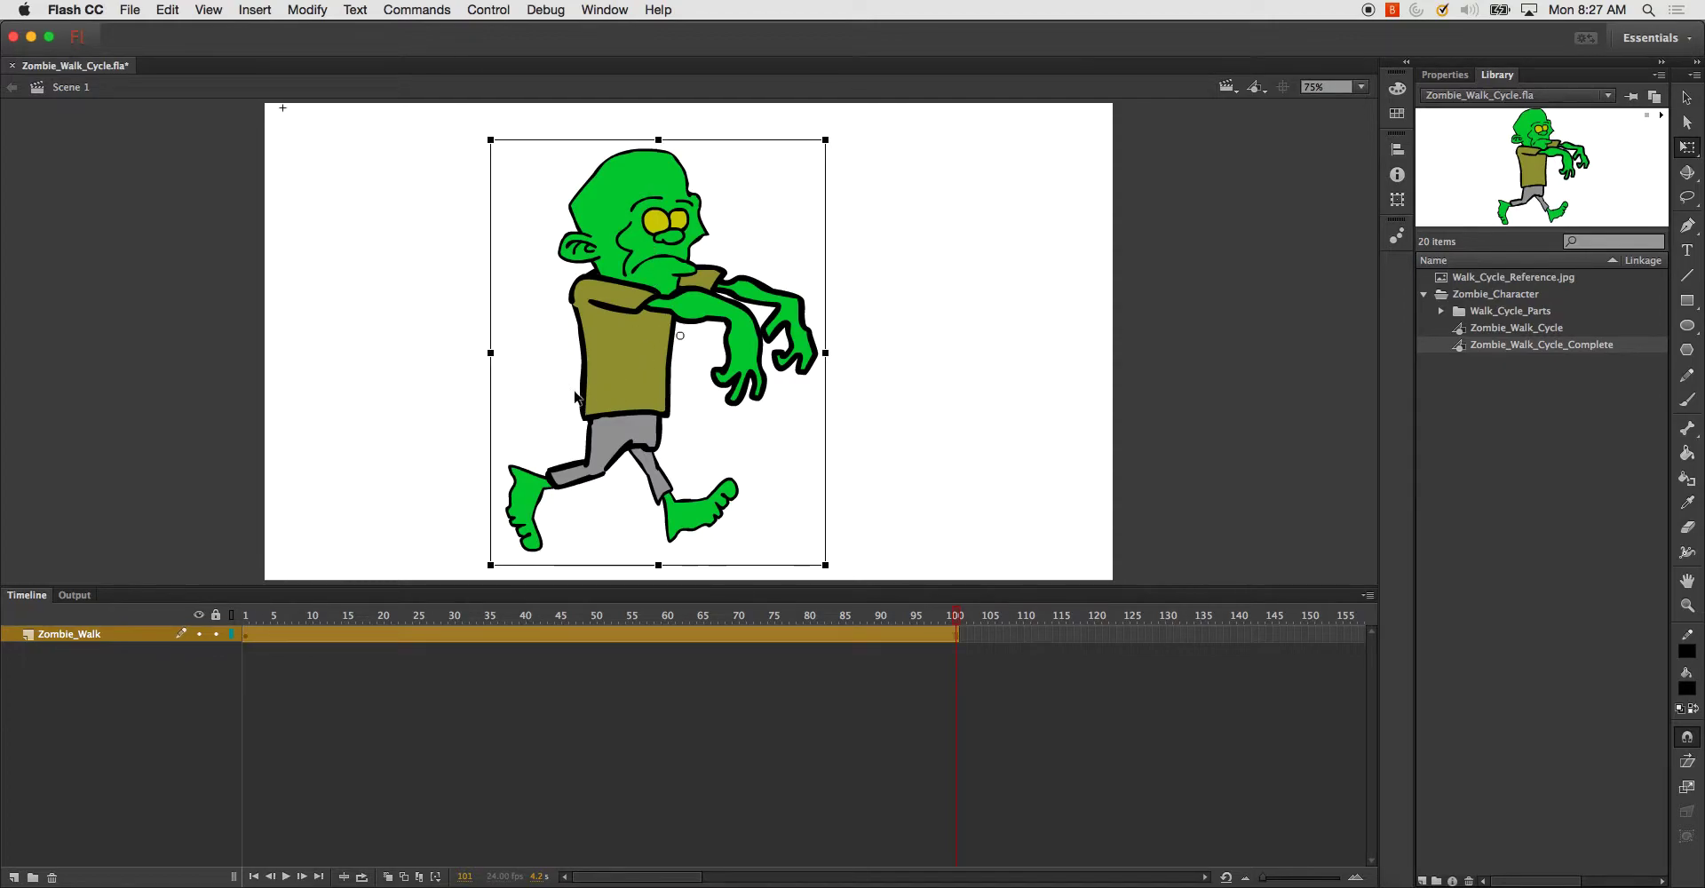
click(14, 877)
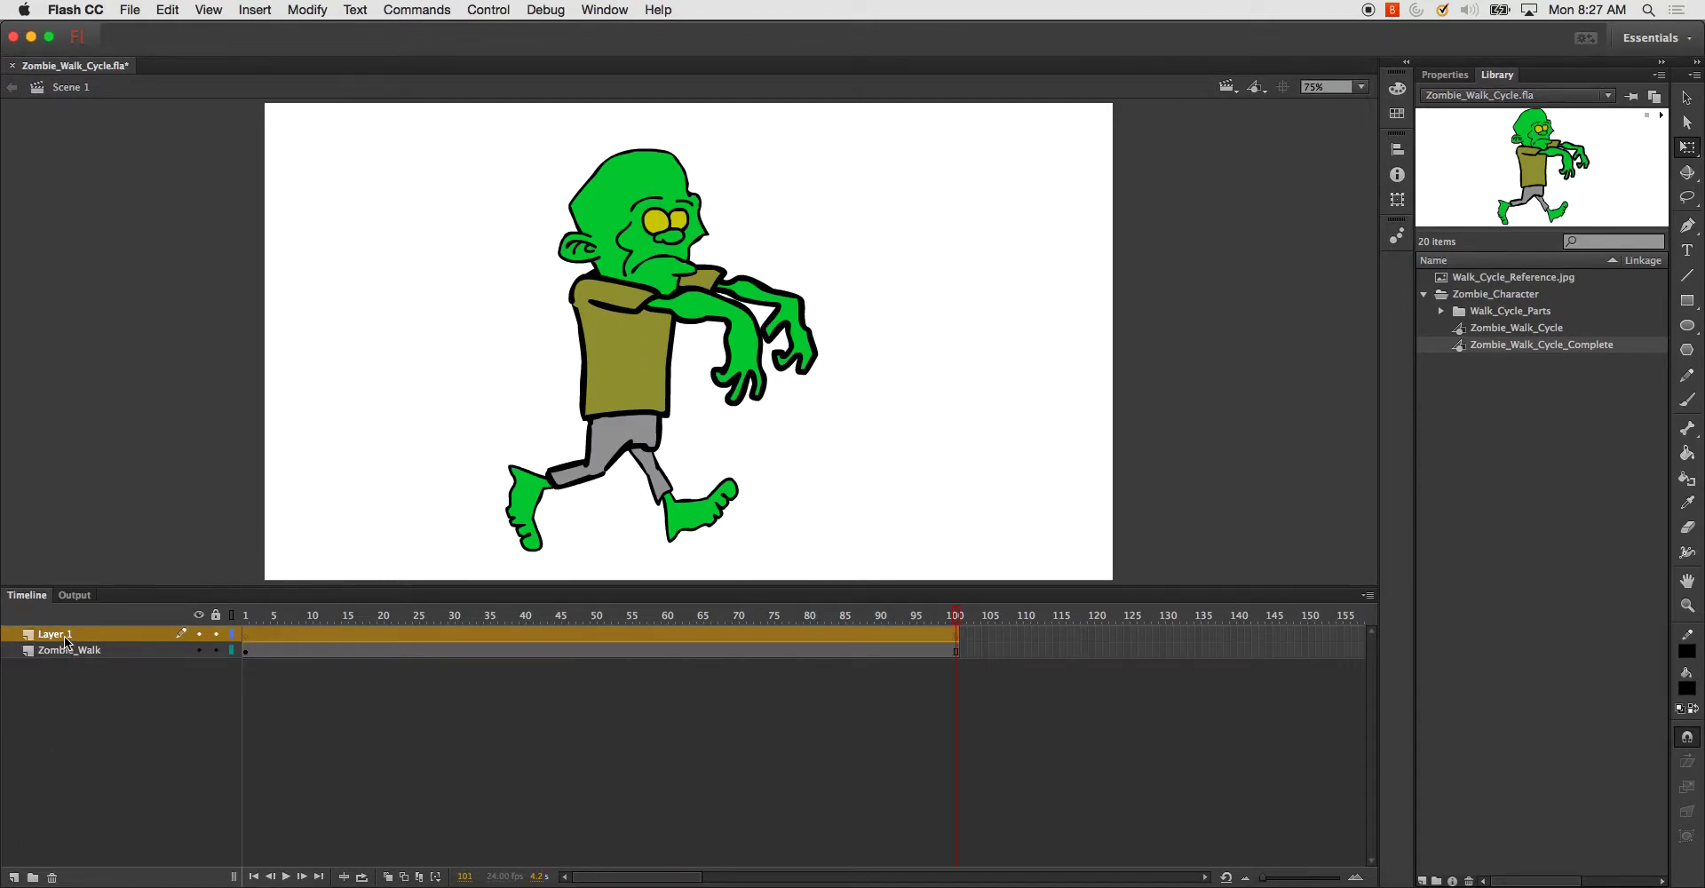
double_click(64, 636)
text(Zombie_Walk_)
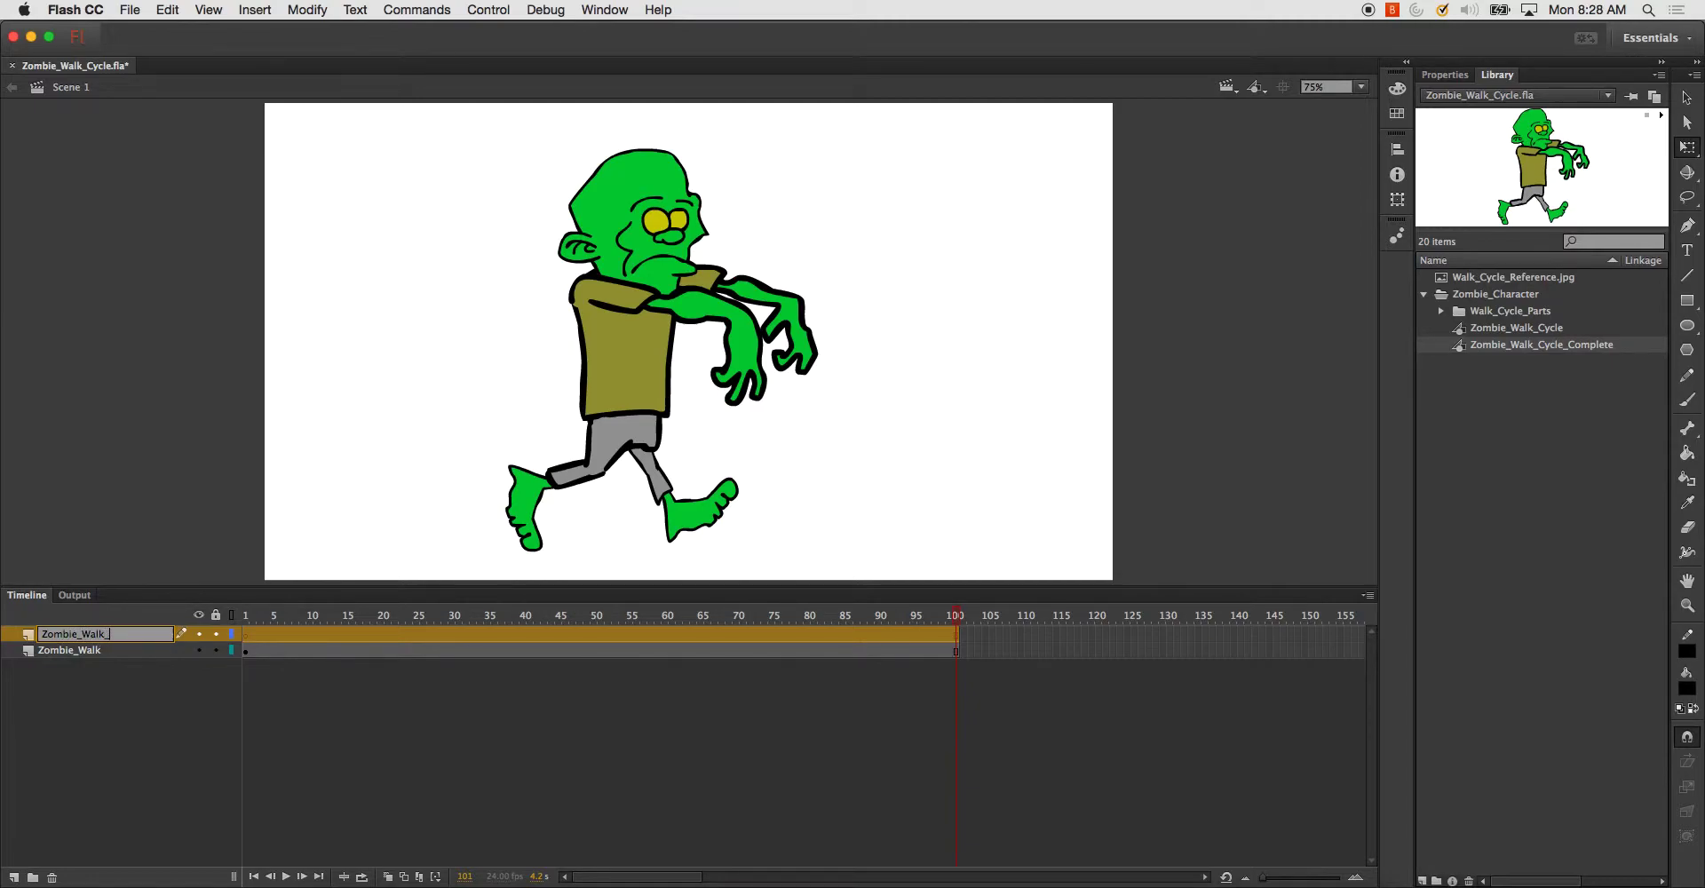
text(Complete)
key(Return)
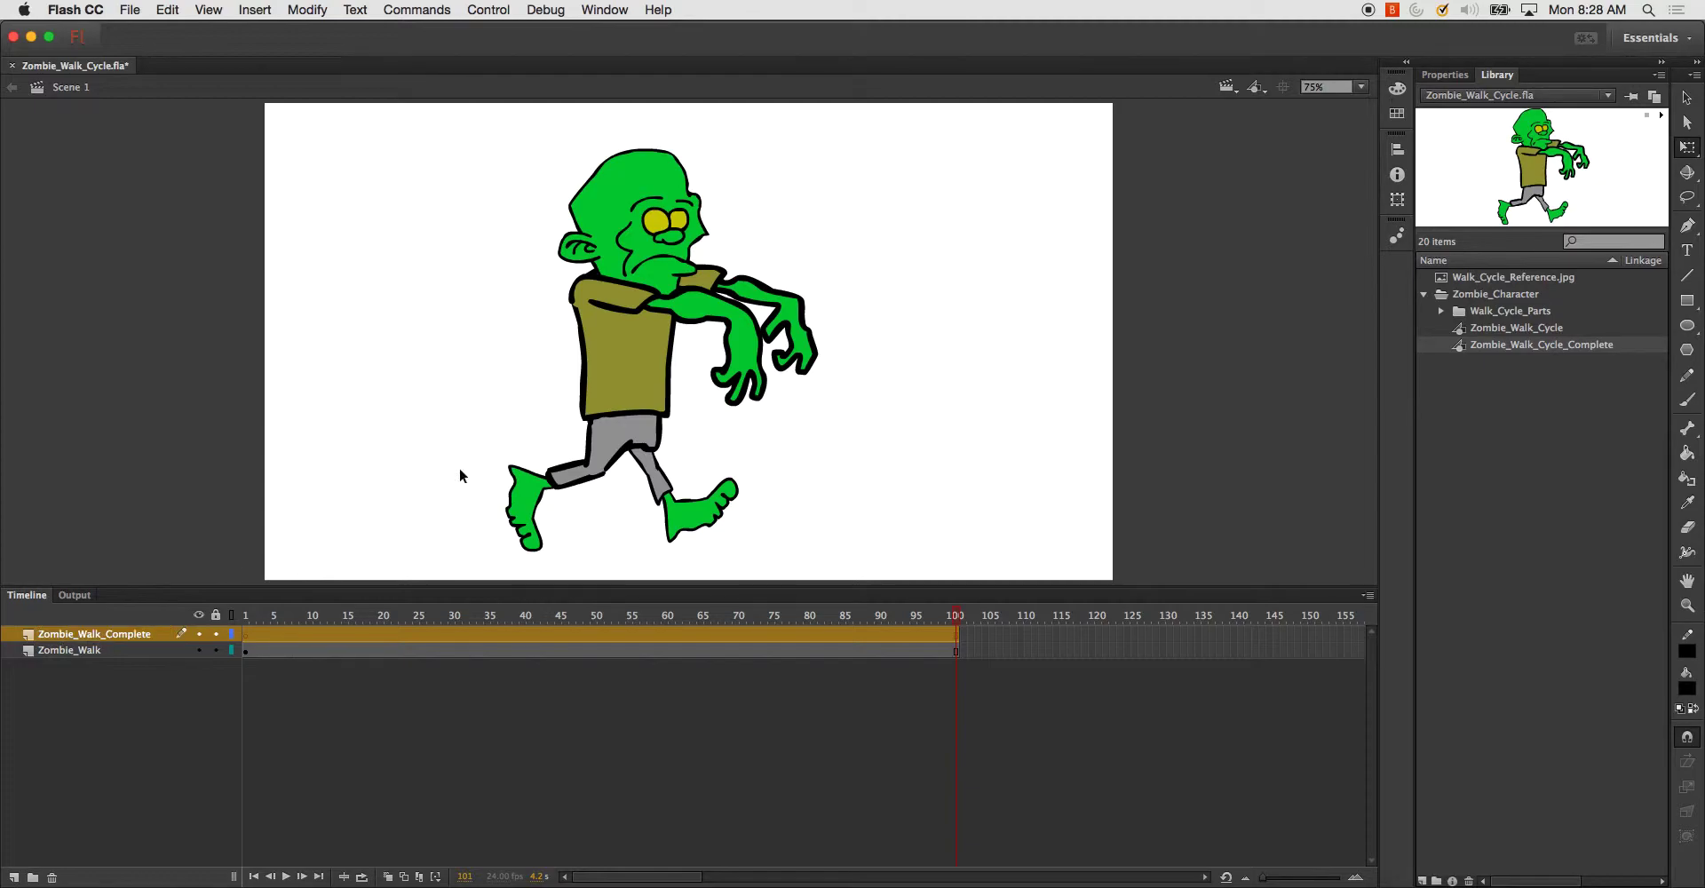
- Place the Zombie_Walk_Cycle_Complete symbol on the right half of the stage and shift the original zombie to the left half
drag(1461, 351, 1114, 321)
drag(1003, 364, 965, 395)
click(636, 409)
drag(636, 409, 480, 415)
click(921, 366)
drag(950, 386, 844, 389)
- Rewind to frame 1 and test the movie to compare the two zombies' walk cycles, closing the preview when done
drag(392, 616, 198, 616)
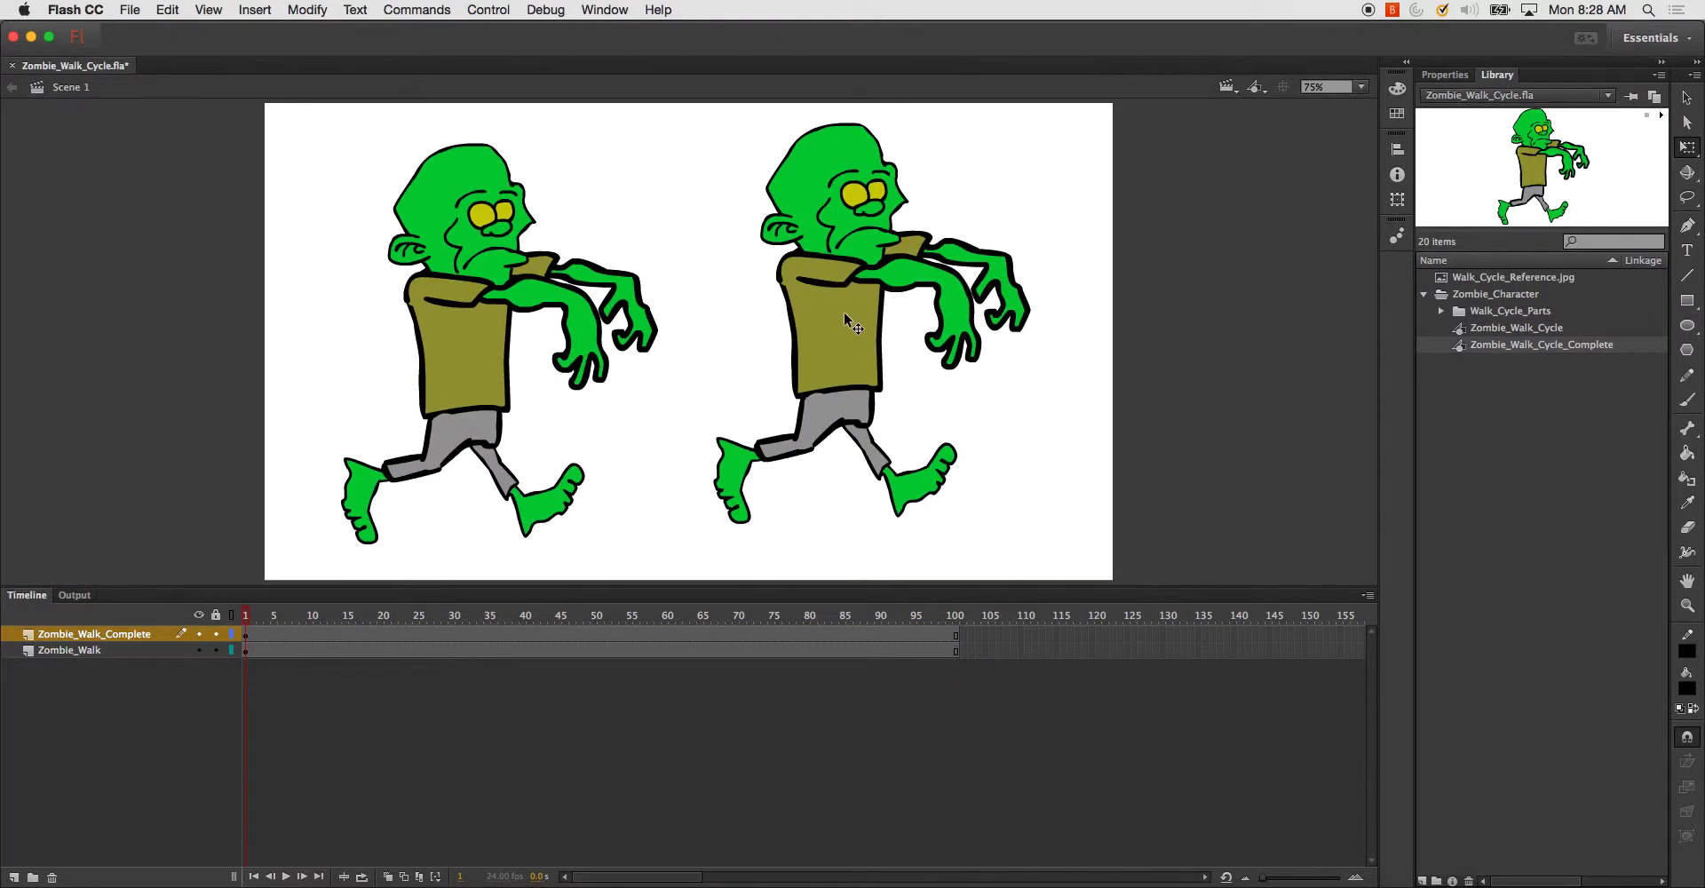
key(super+Return)
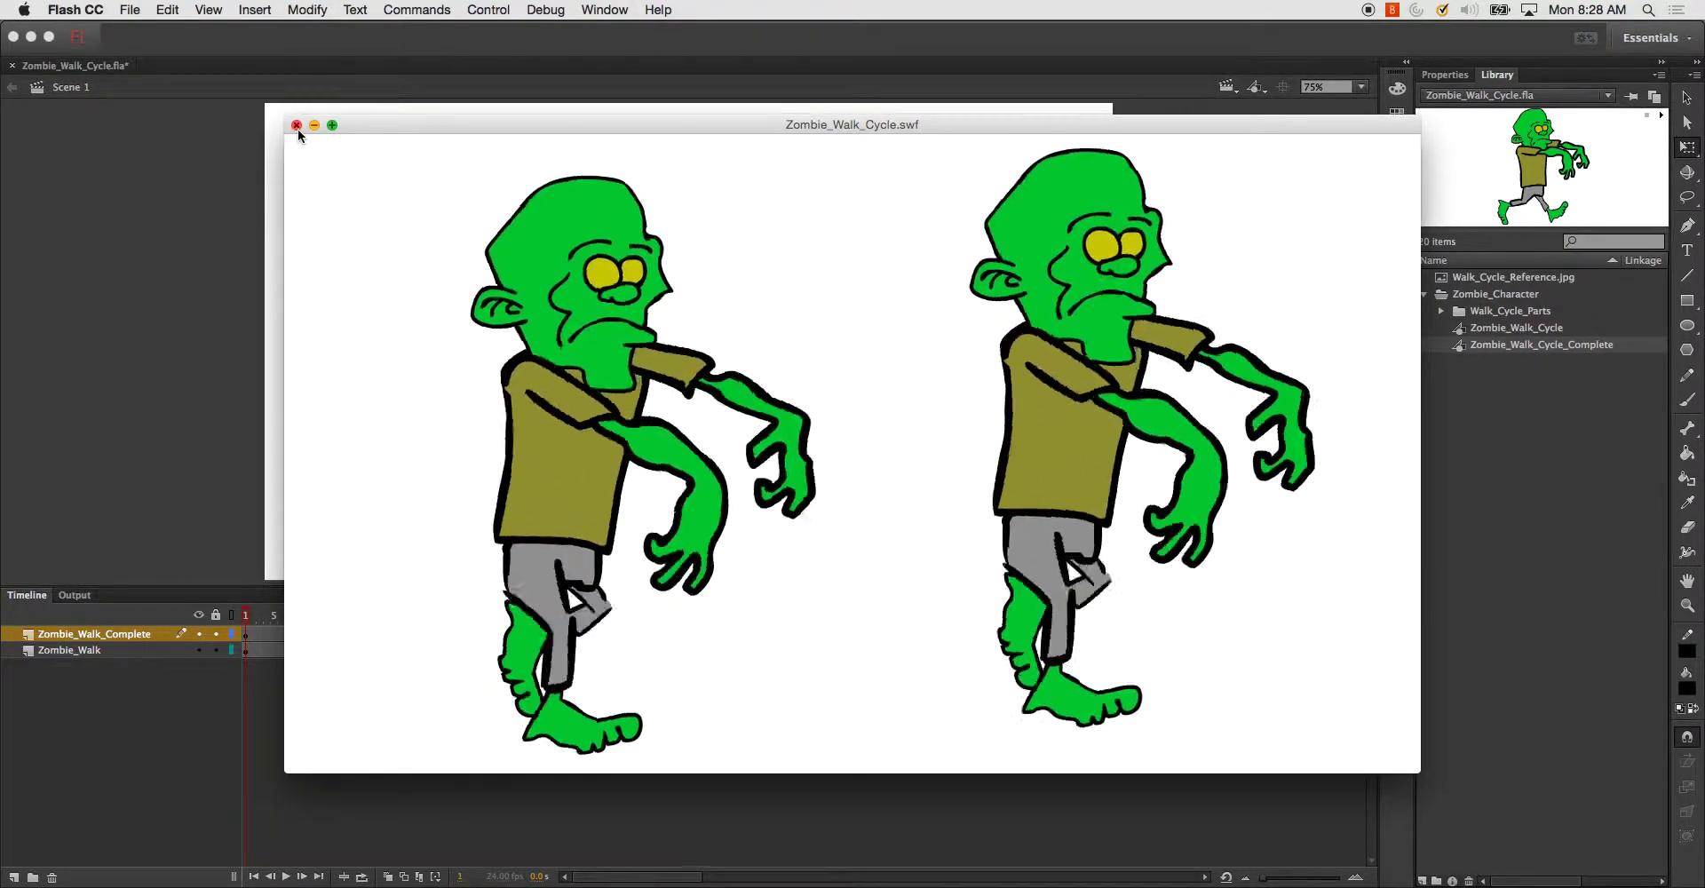
click(298, 126)
- Extend both Scene 1 layers to frame 111
drag(1017, 632, 1027, 646)
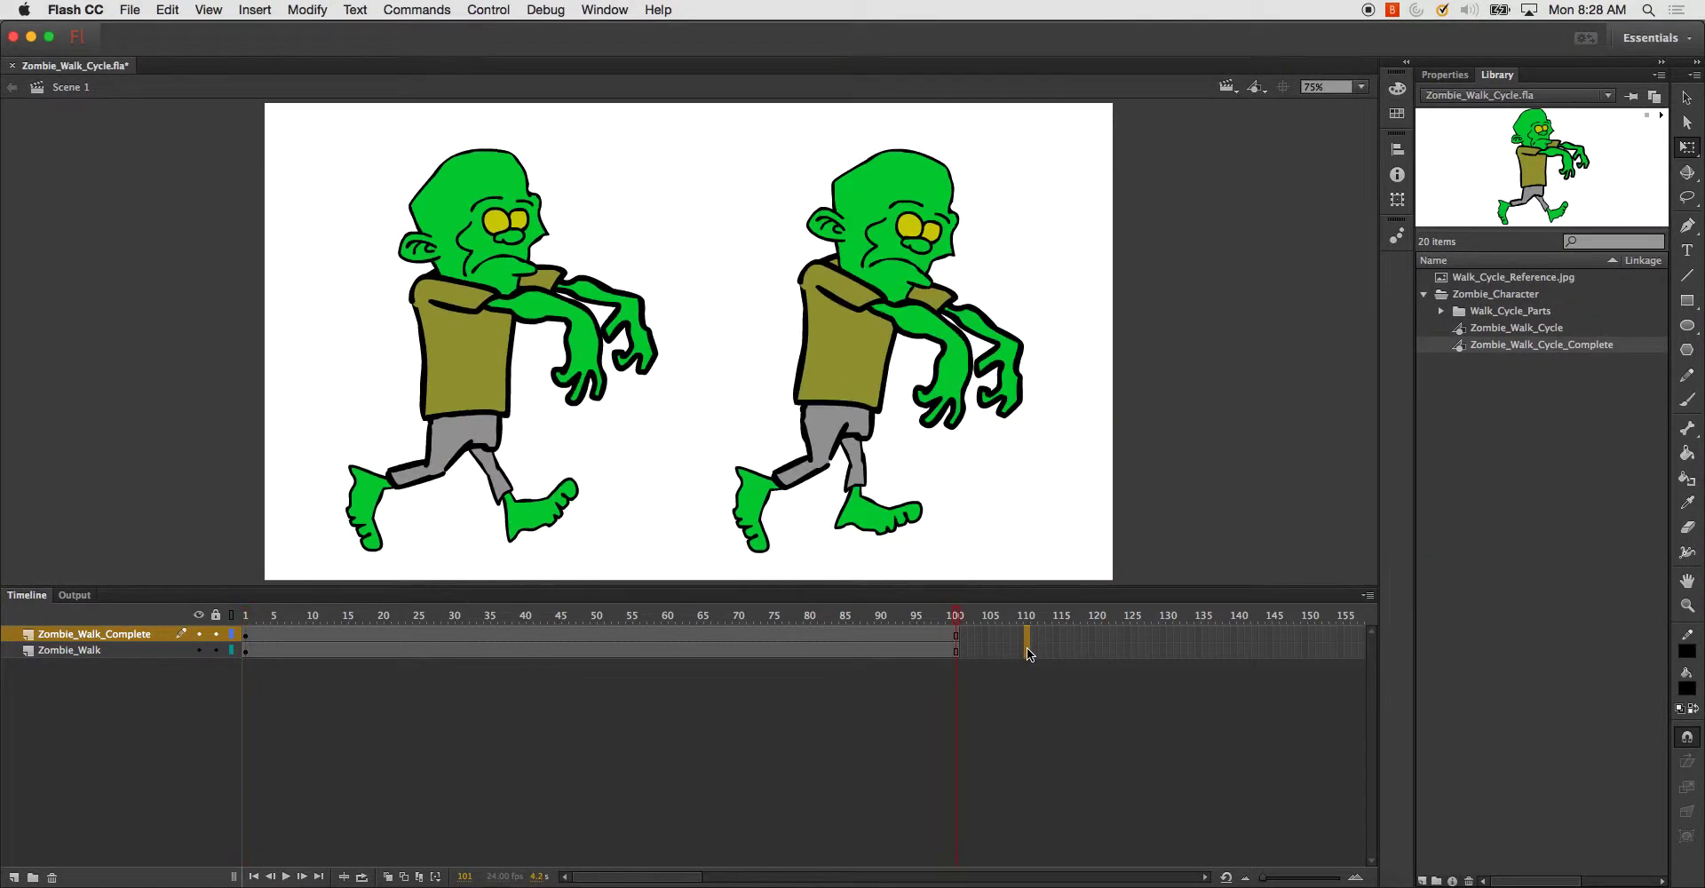
right_click(1027, 647)
click(1073, 506)
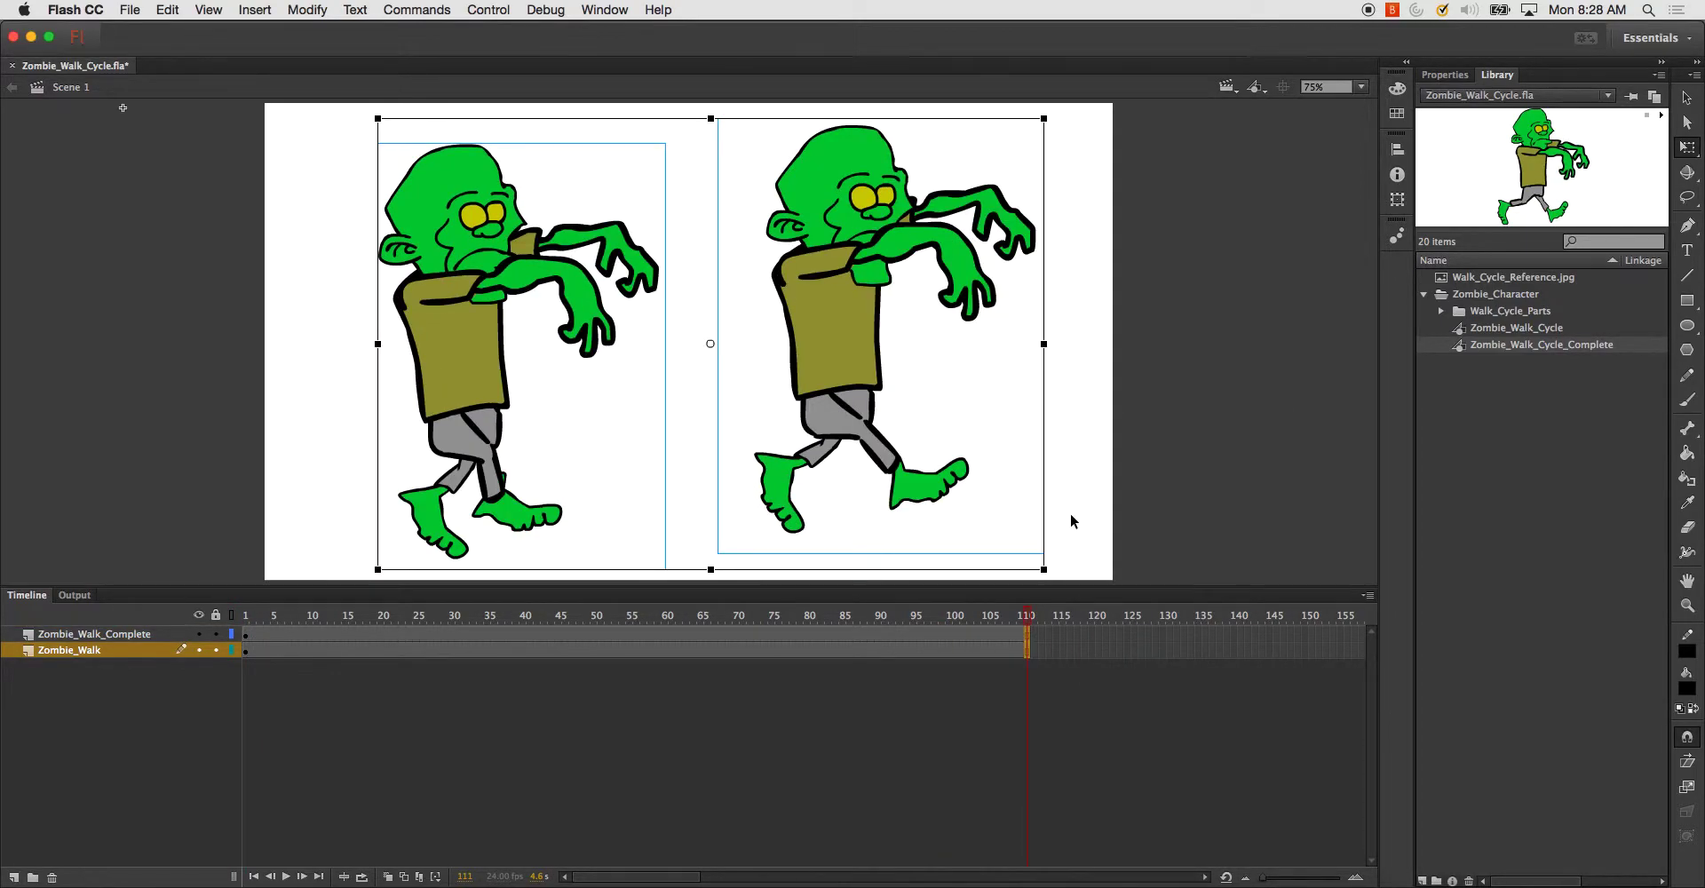
- Play and scrub the extended timeline, and test the movie again to compare how both walk cycles loop
key(Return)
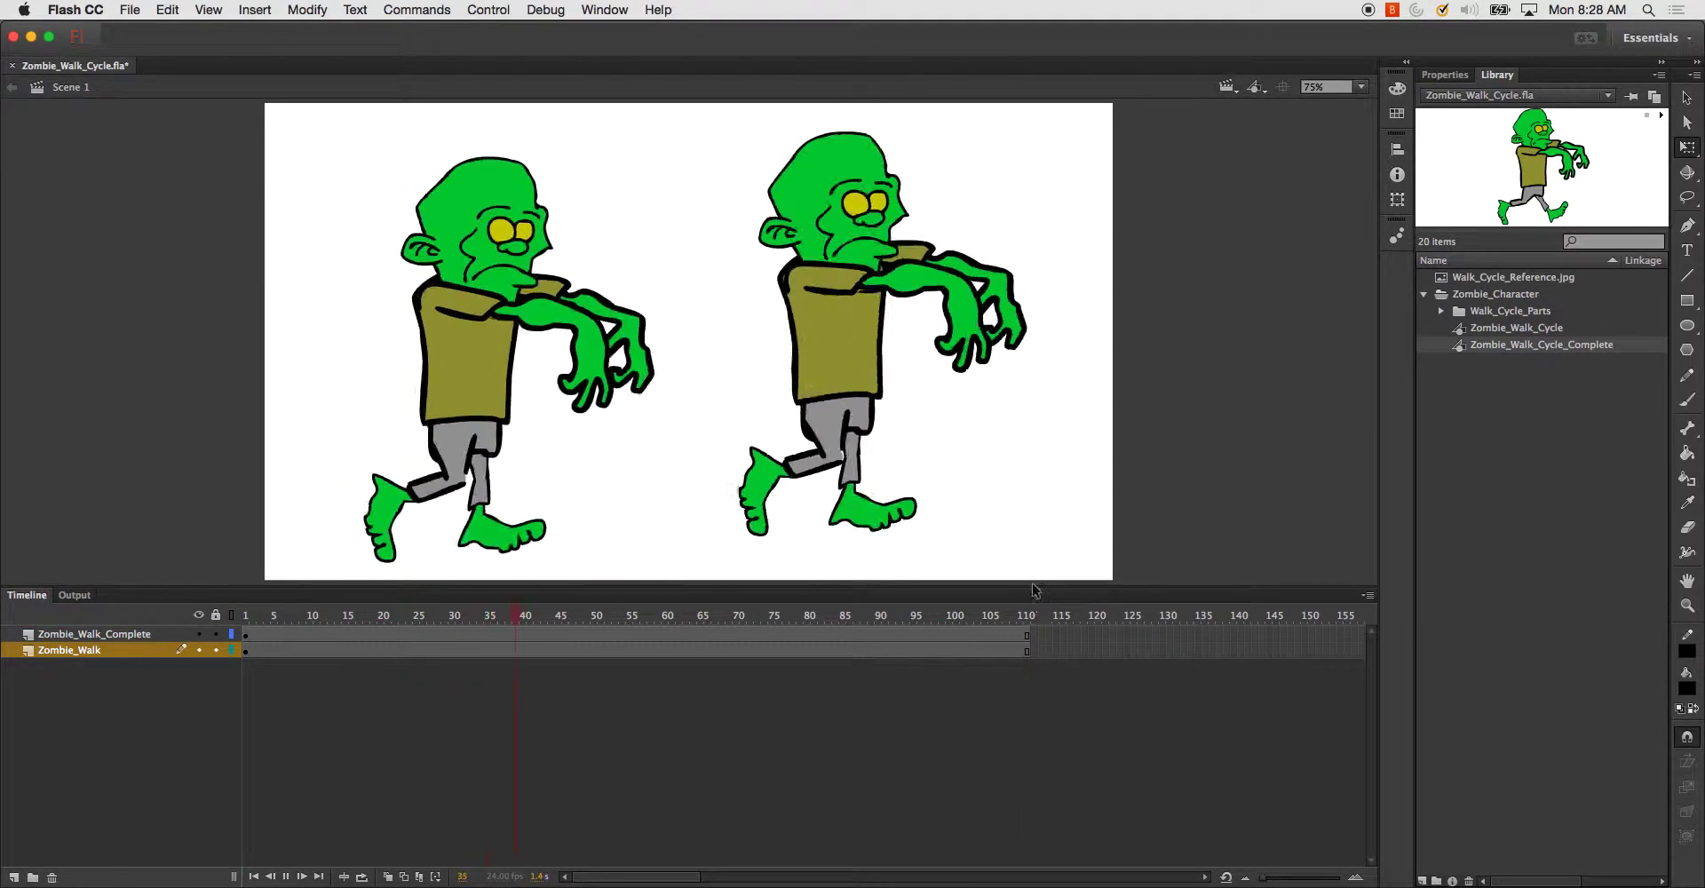
click(1041, 635)
click(1042, 636)
drag(1028, 624, 695, 622)
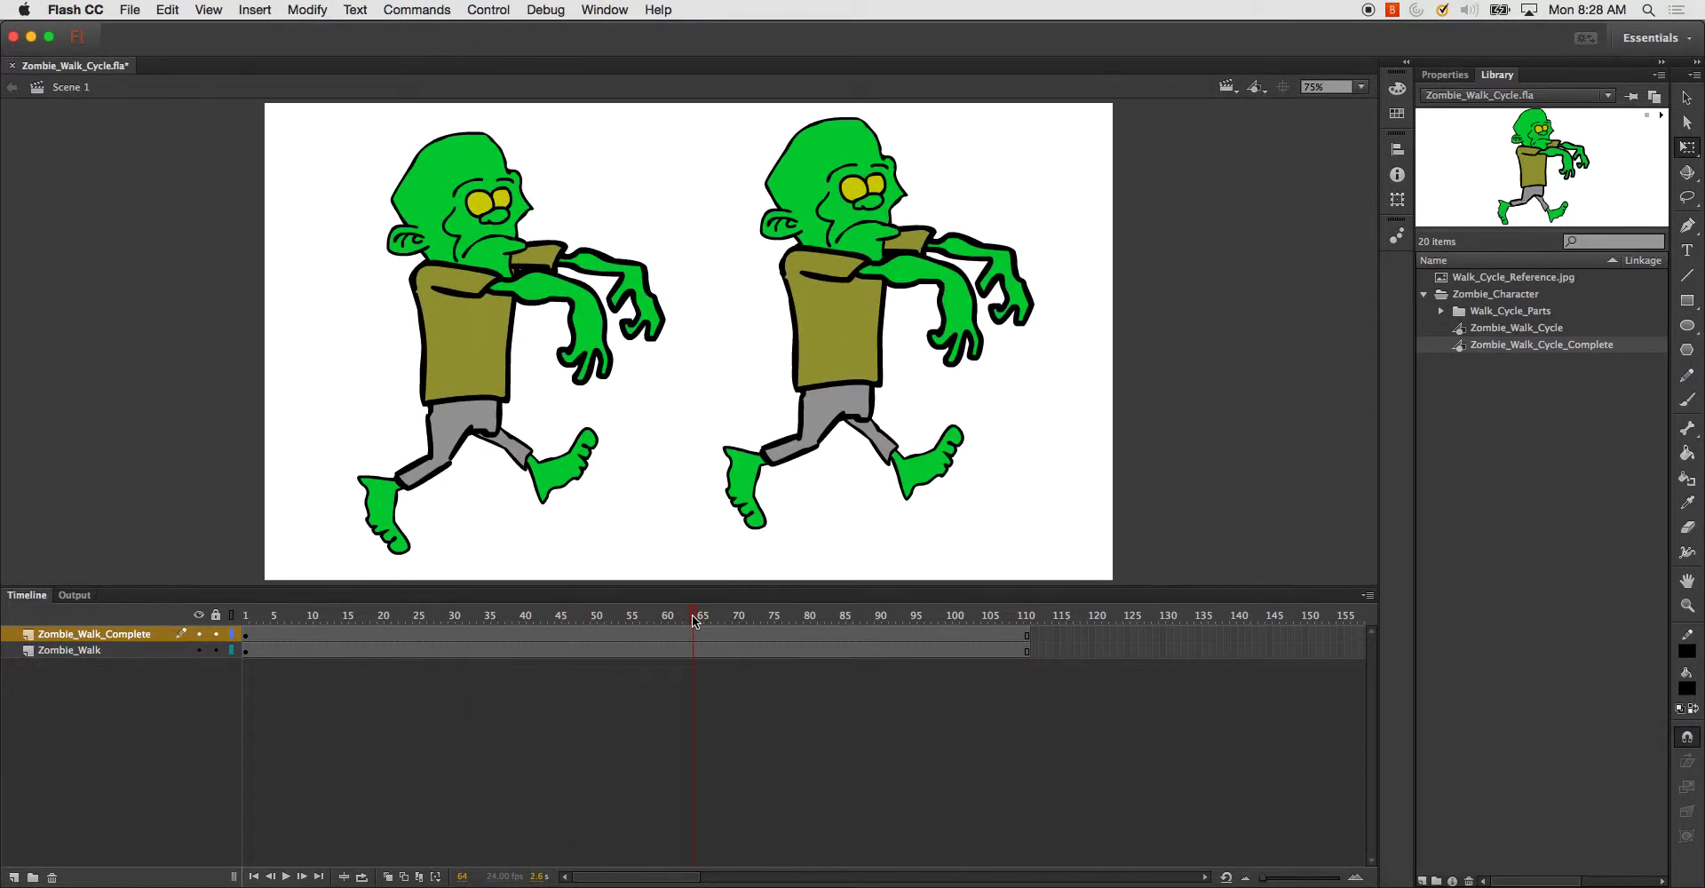
key(super+Return)
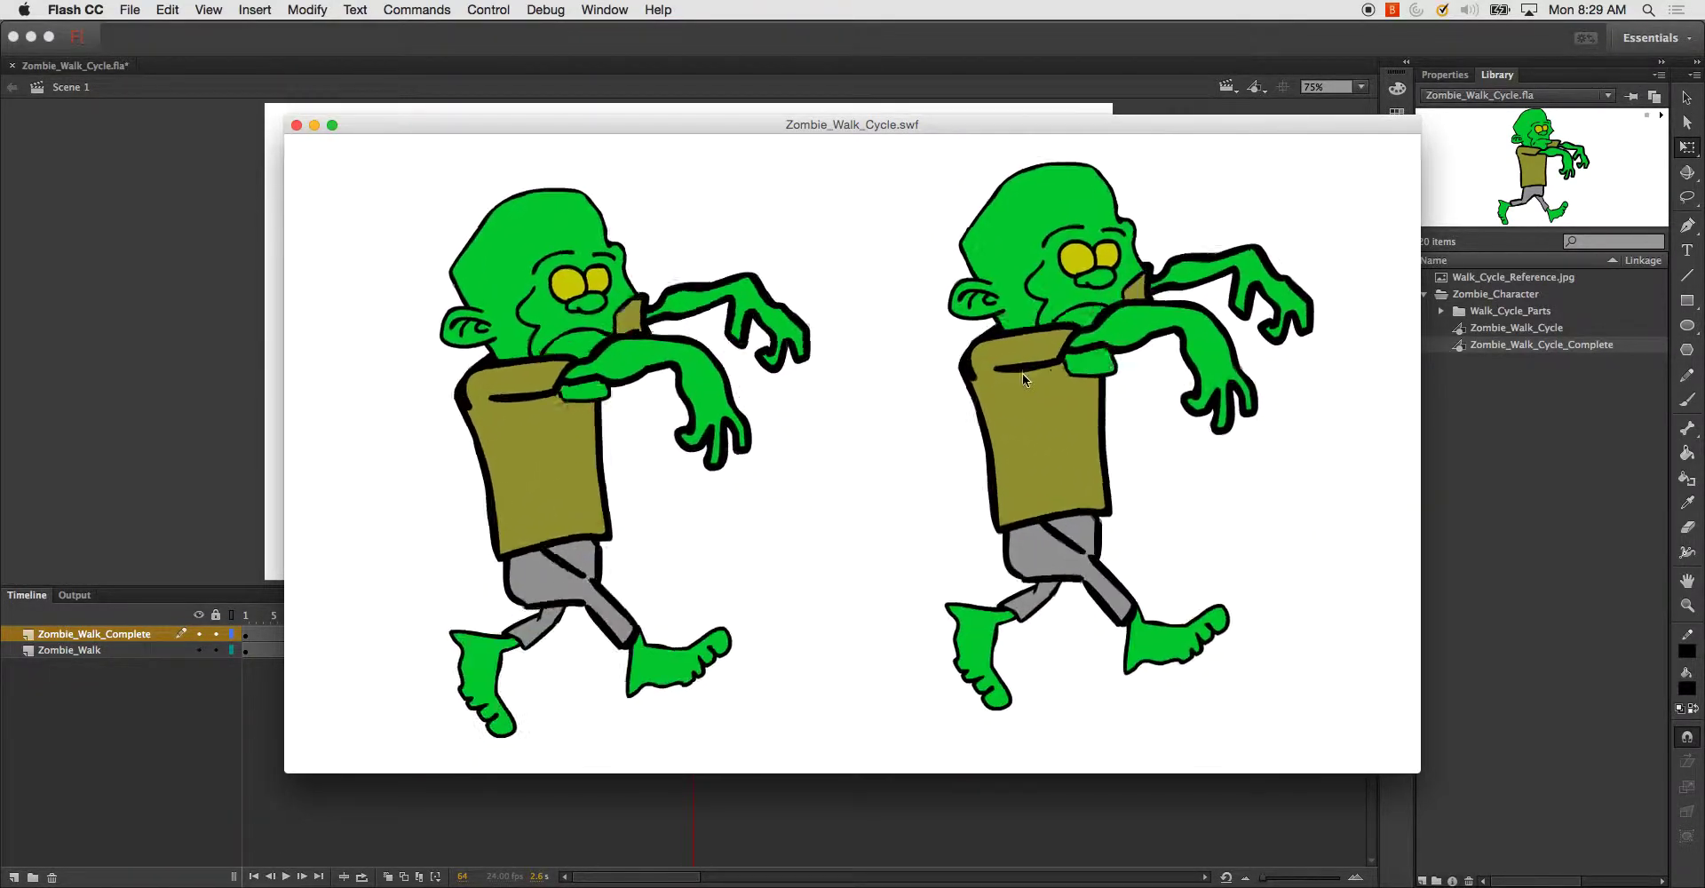
click(298, 125)
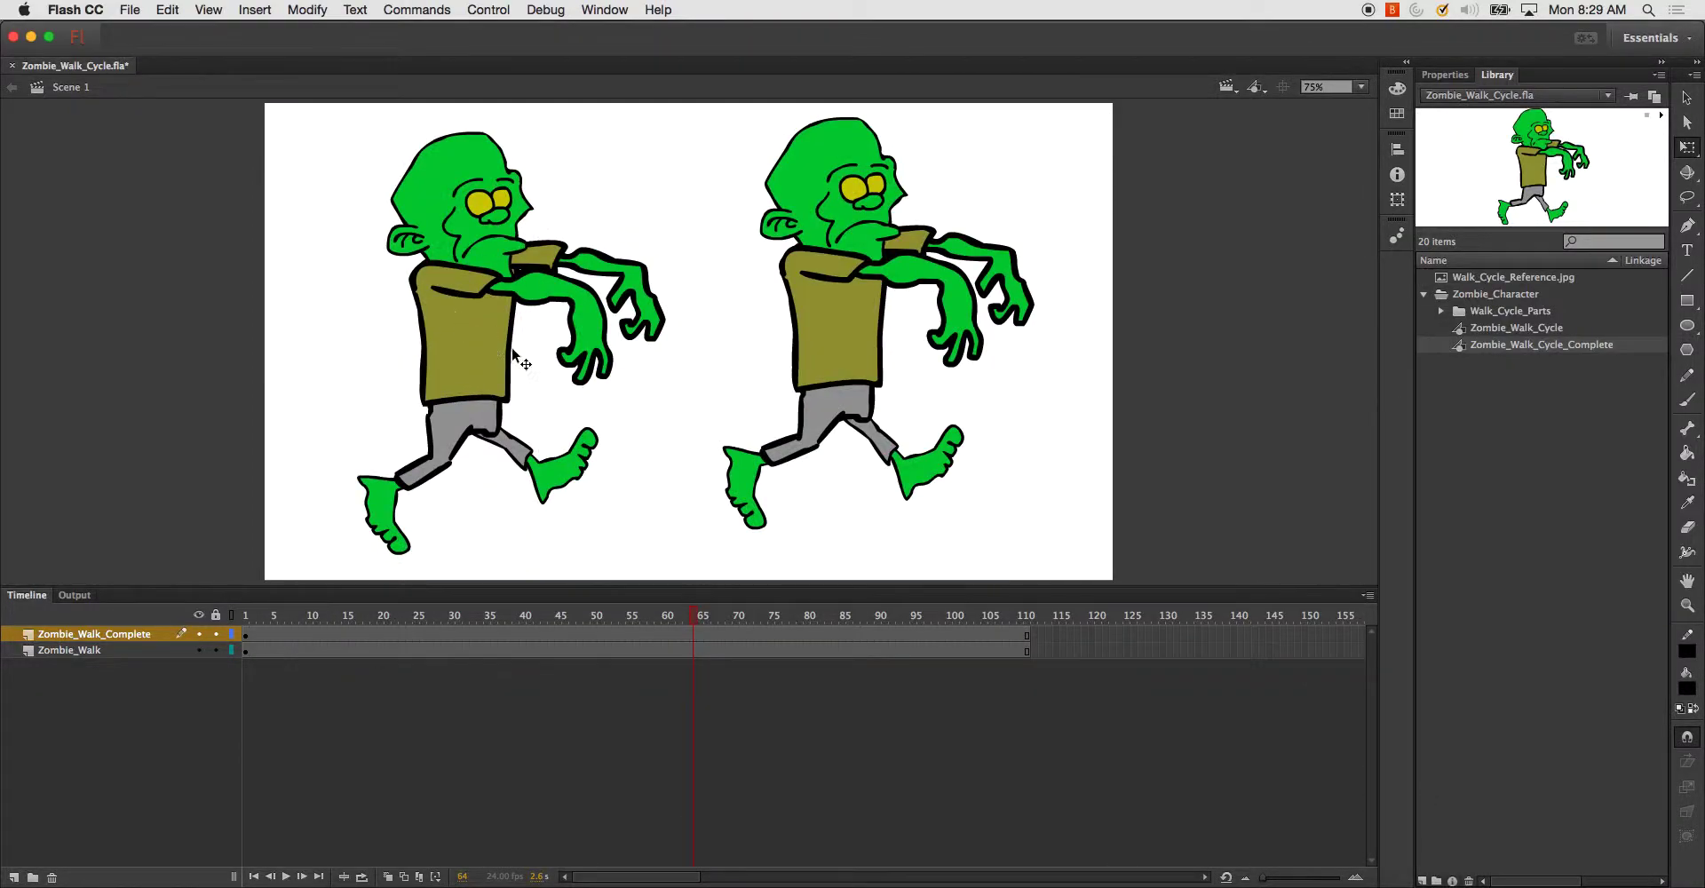
- Delete the Zombie_Walk layer and move the remaining zombie toward the middle of the stage
click(53, 651)
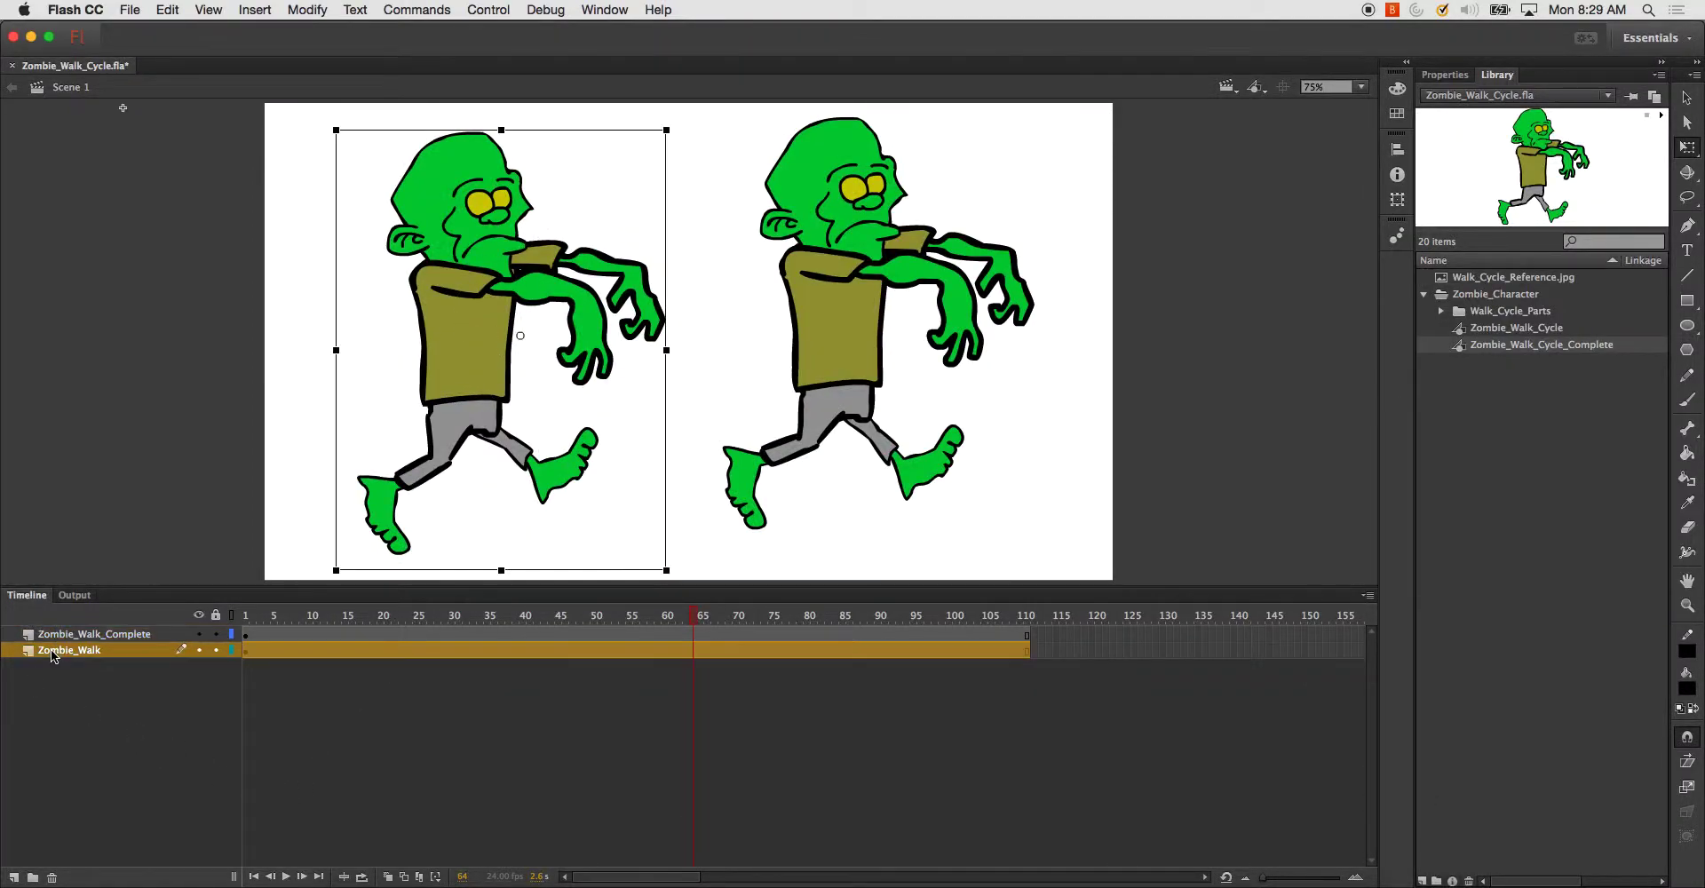
click(53, 879)
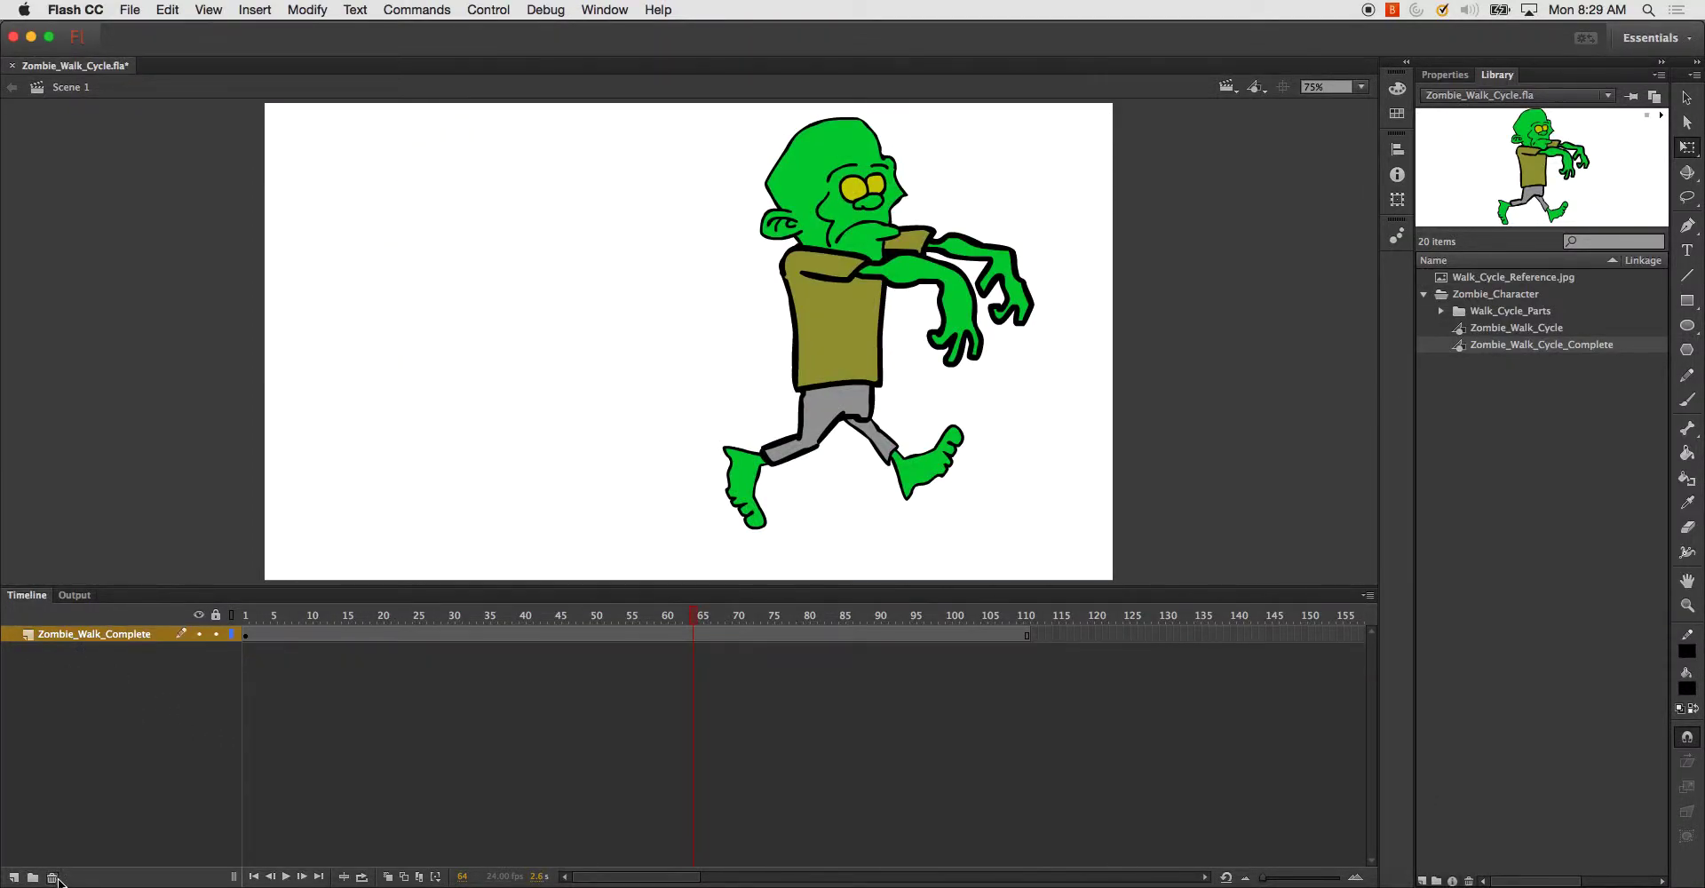
click(810, 280)
drag(821, 325, 646, 326)
- Add a new layer named Background beneath the Zombie_Walk_Complete layer
click(15, 877)
mouse_move(89, 634)
mouse_down()
mouse_move(87, 657)
mouse_move(71, 653)
mouse_up()
double_click(71, 652)
text(Background)
key(Return)
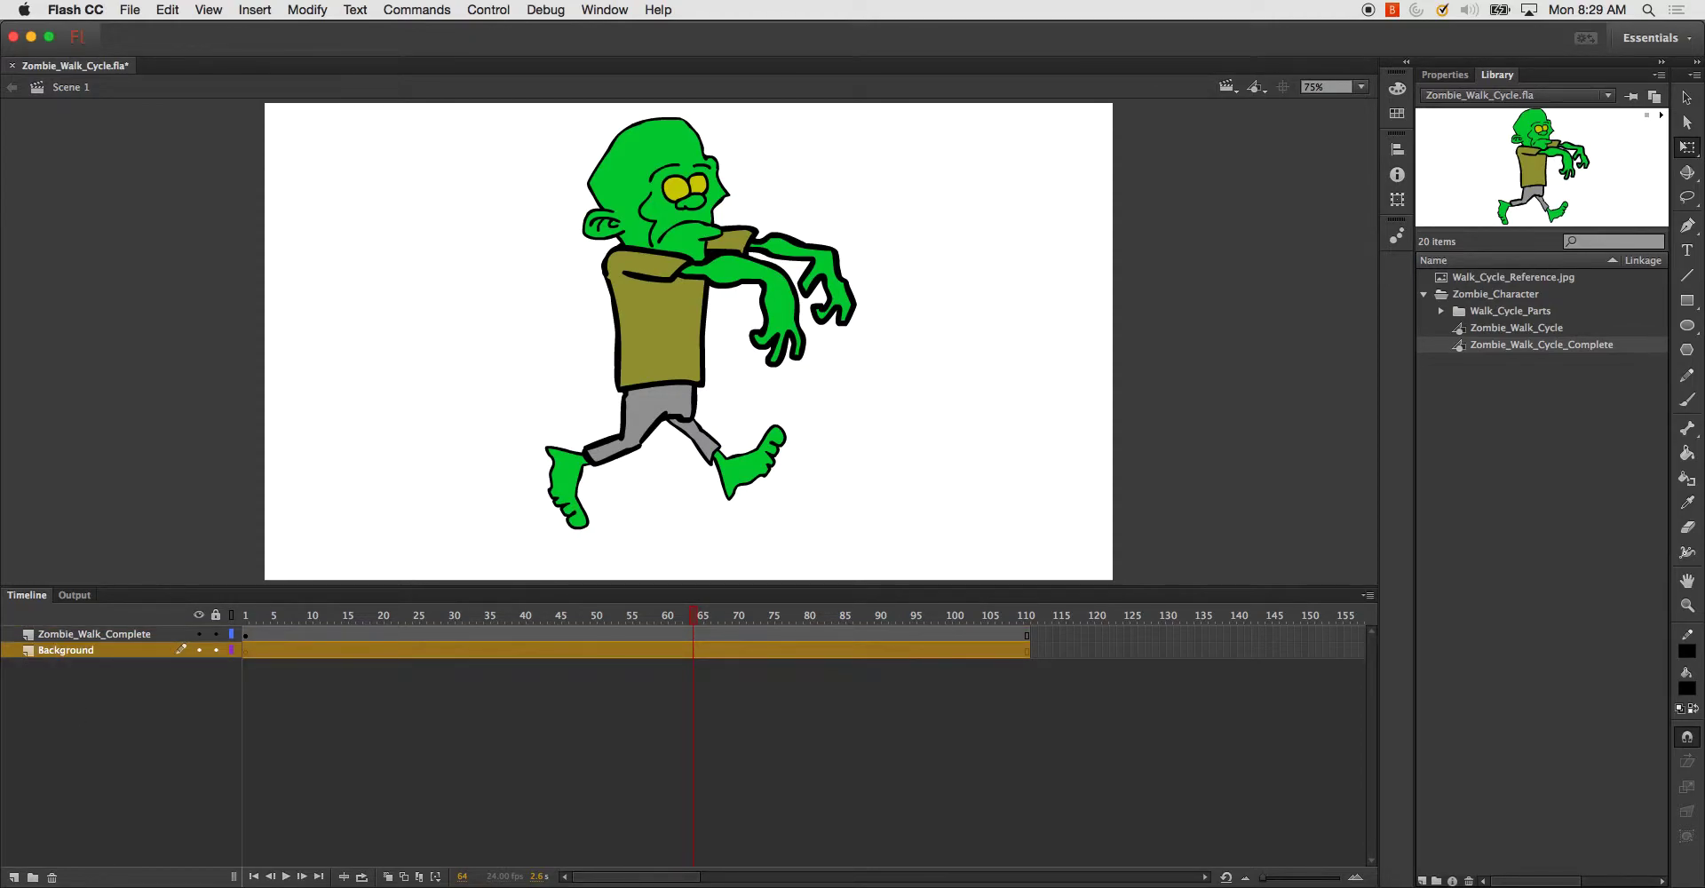
- Draw a horizontal ground line across the full stage at the zombie's feet on the Background layer, and test the movie against it
click(1686, 275)
drag(1139, 497, 244, 533)
key(super+Return)
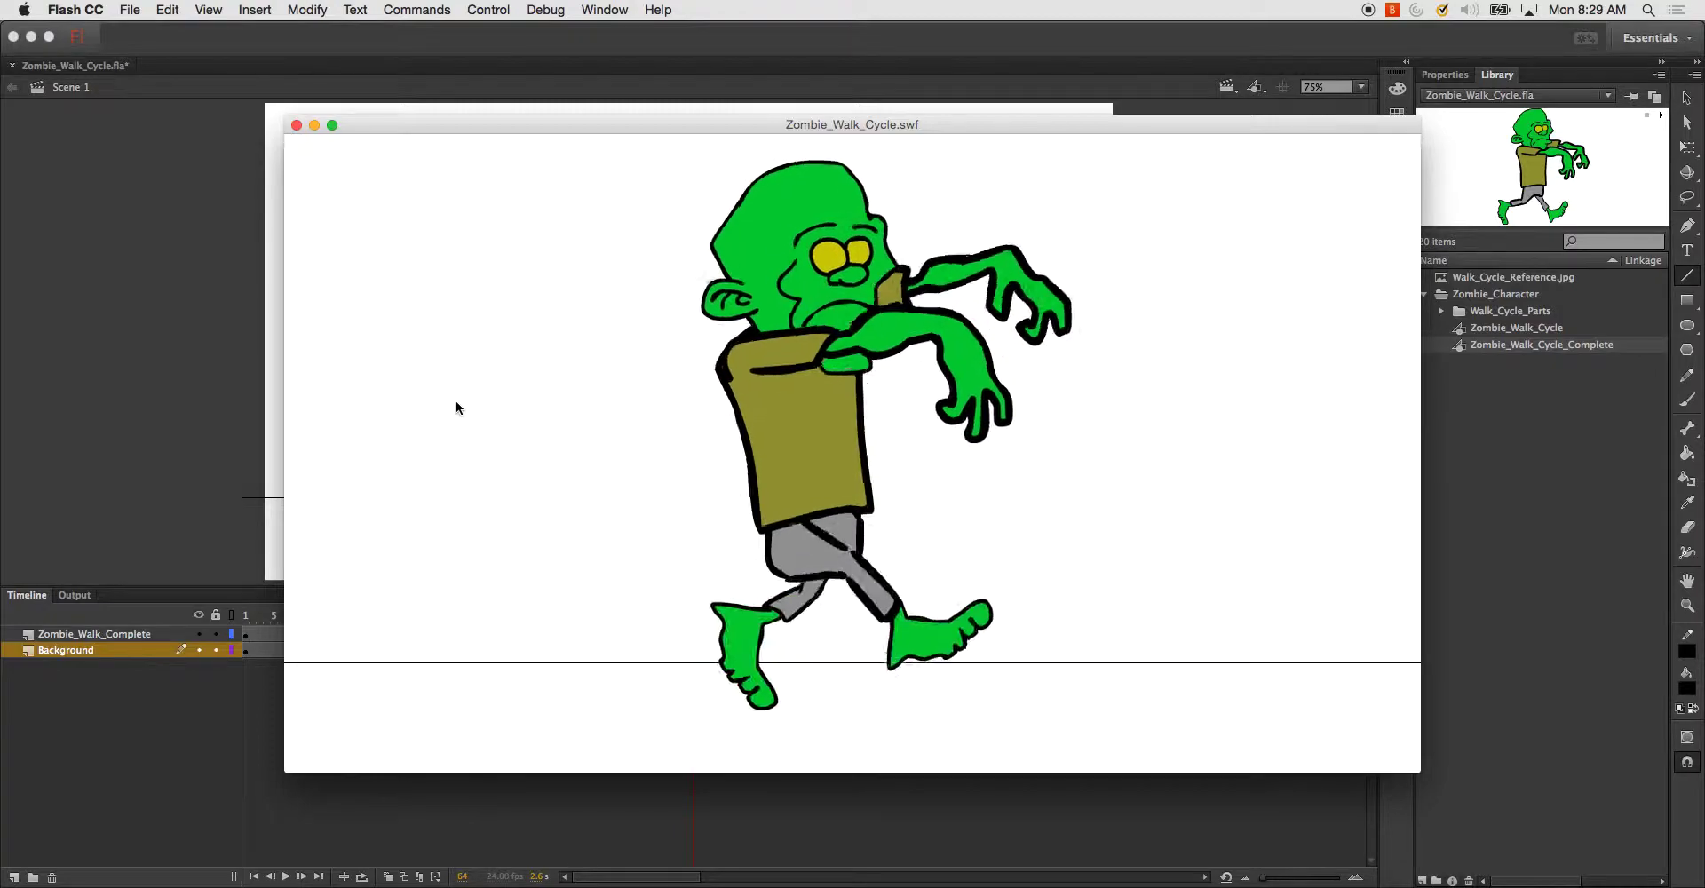
click(297, 124)
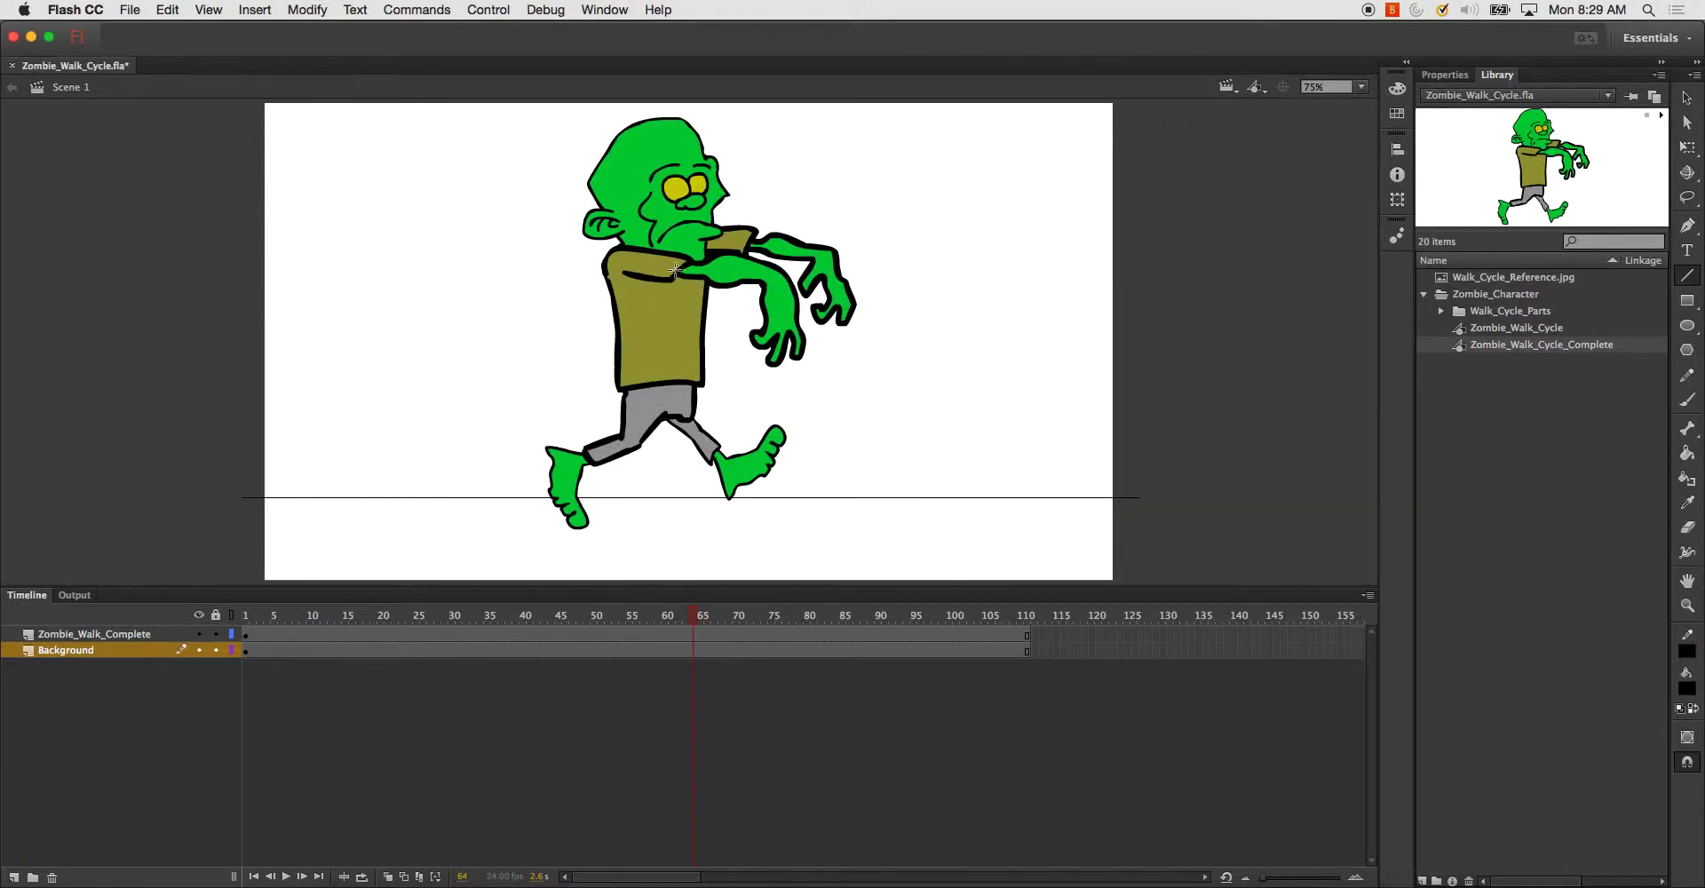
- Open the zombie's walk cycle symbol in place and scrub to frame 1 to check the feet against the ground line
click(1687, 98)
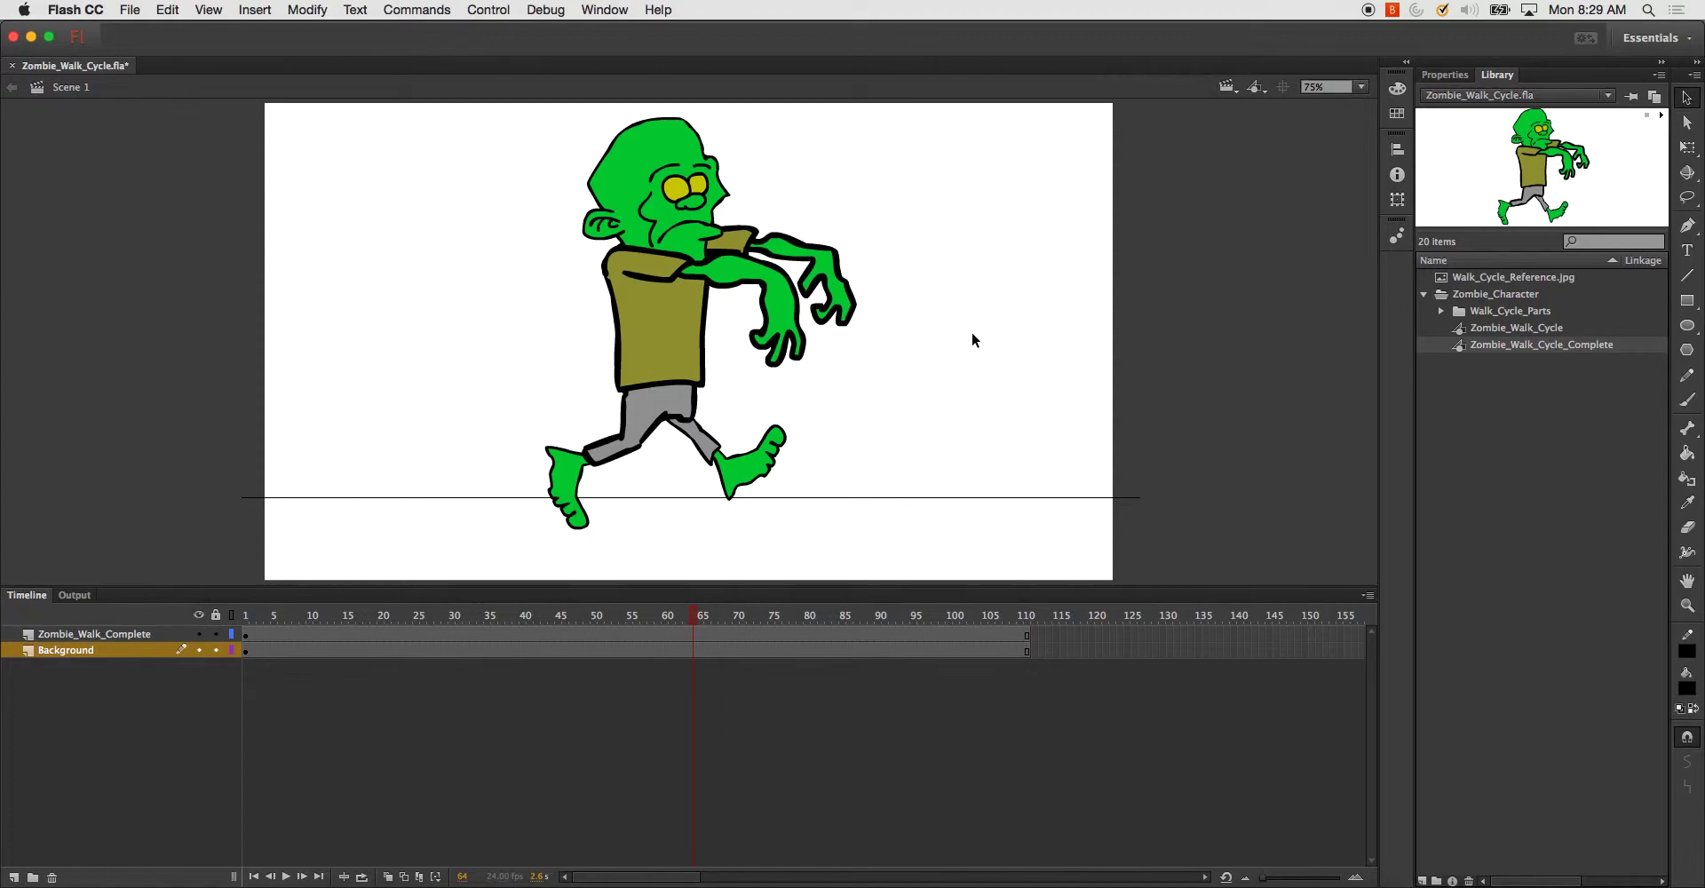
click(659, 321)
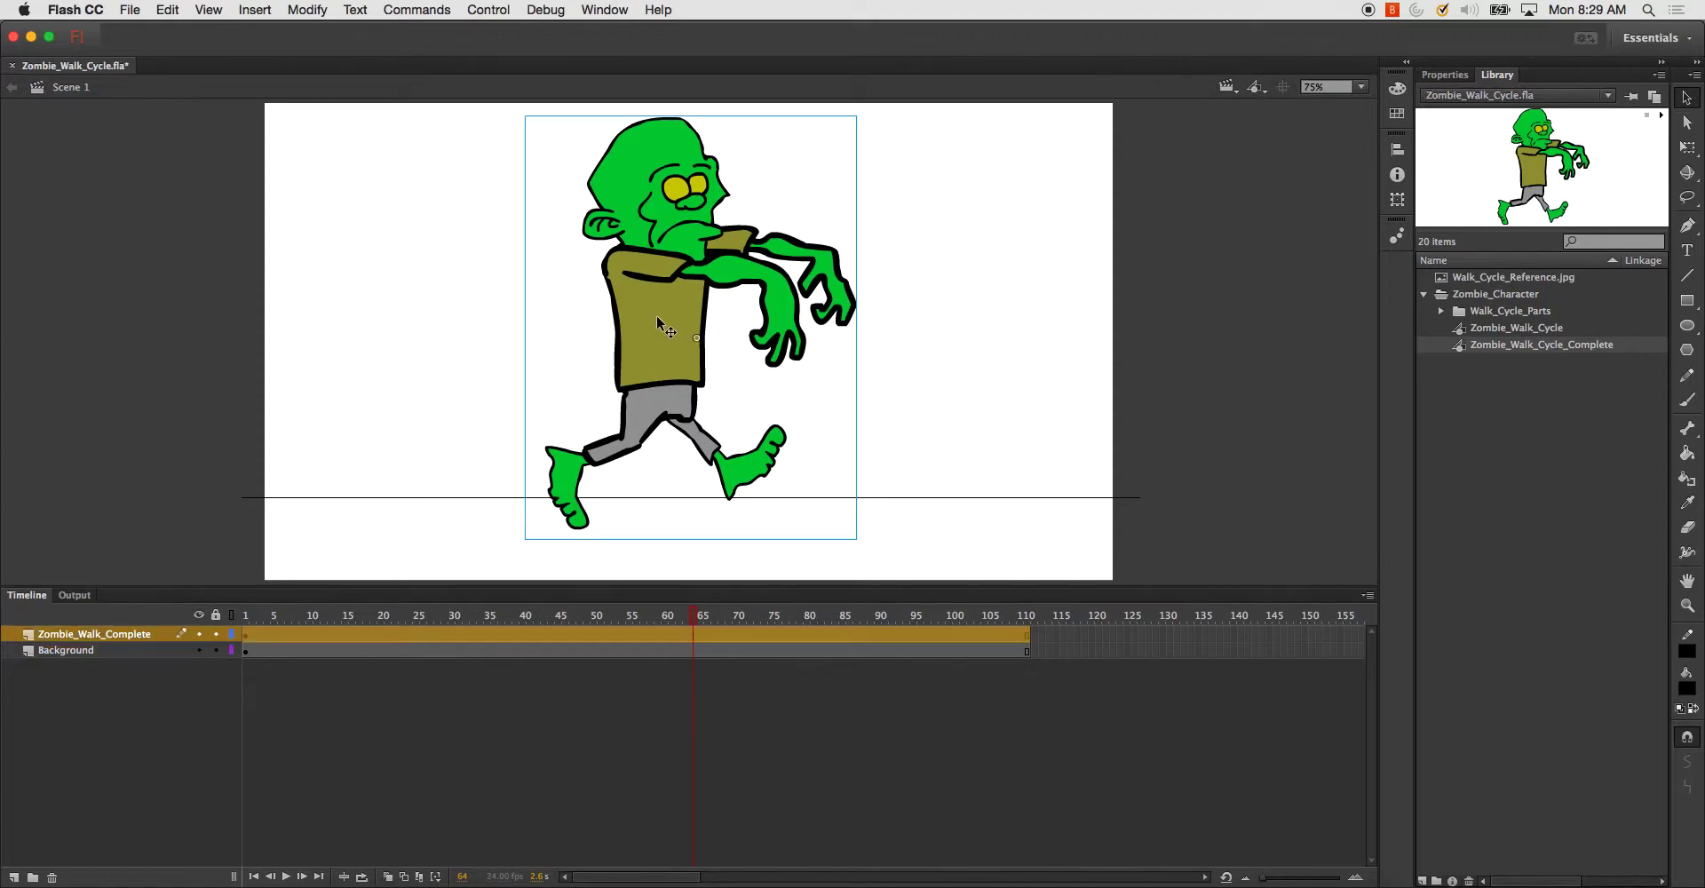
double_click(672, 322)
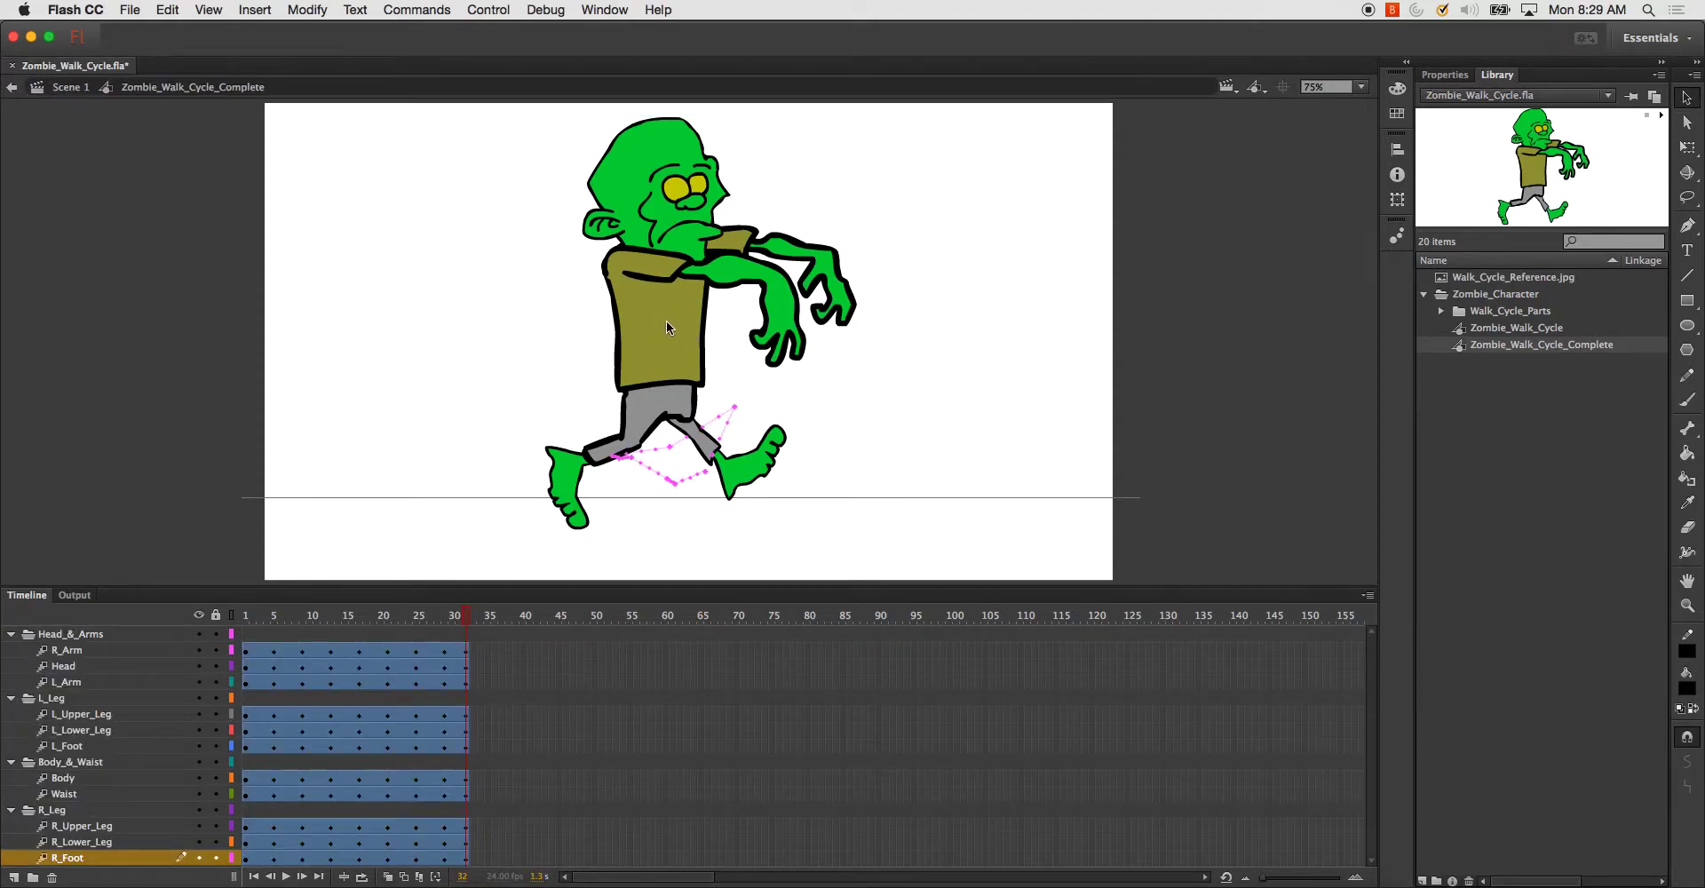
drag(250, 614, 198, 596)
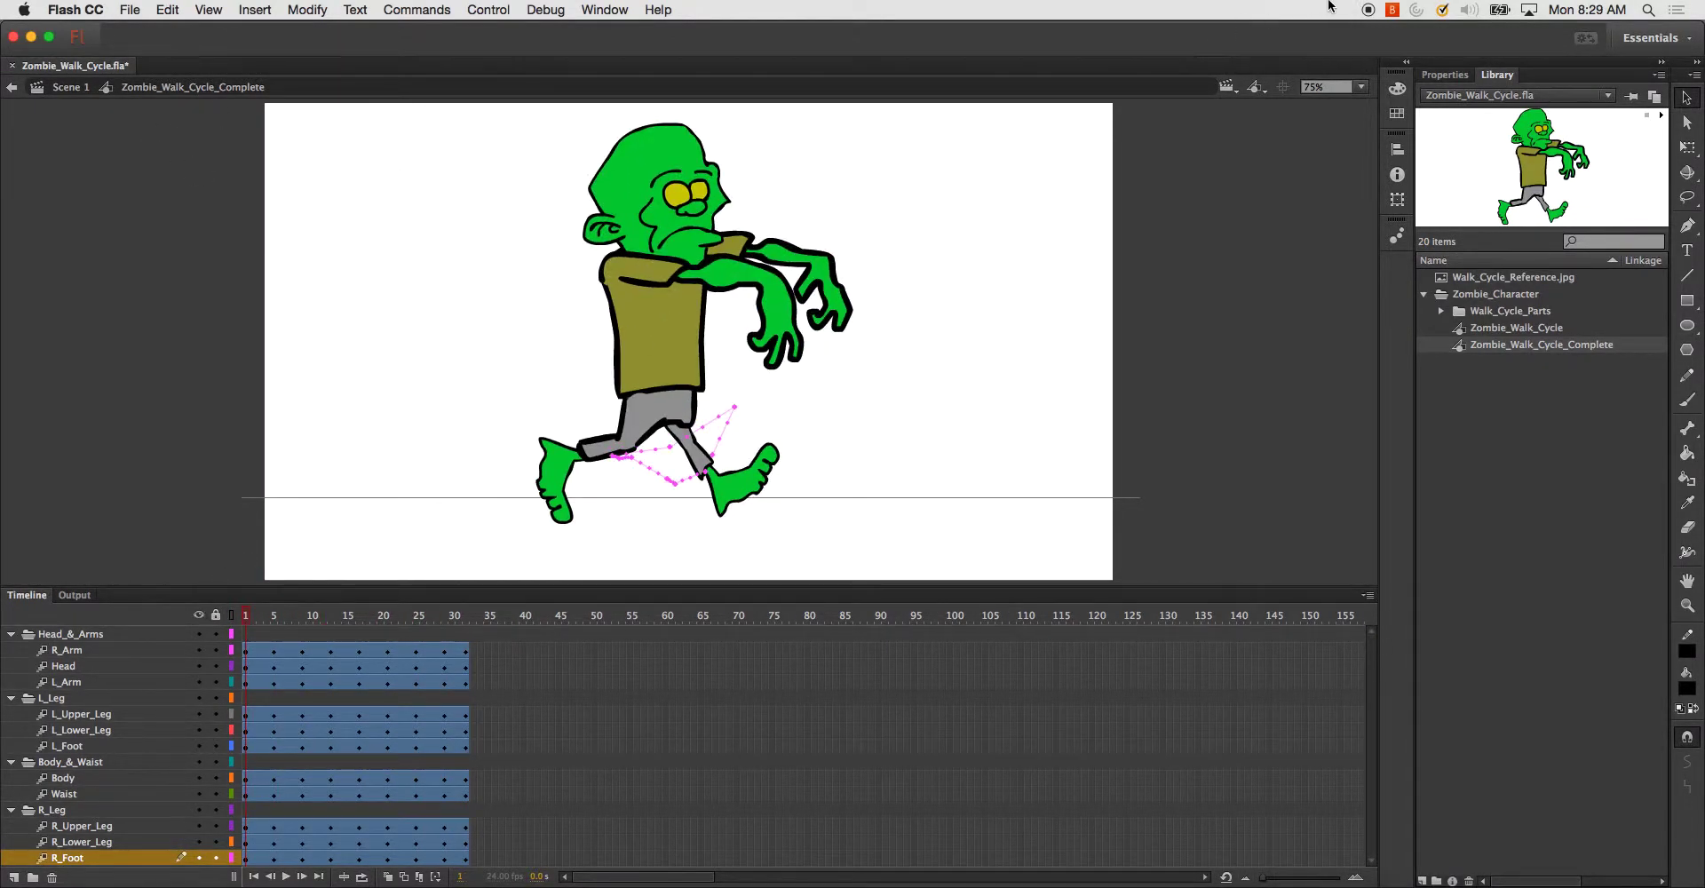